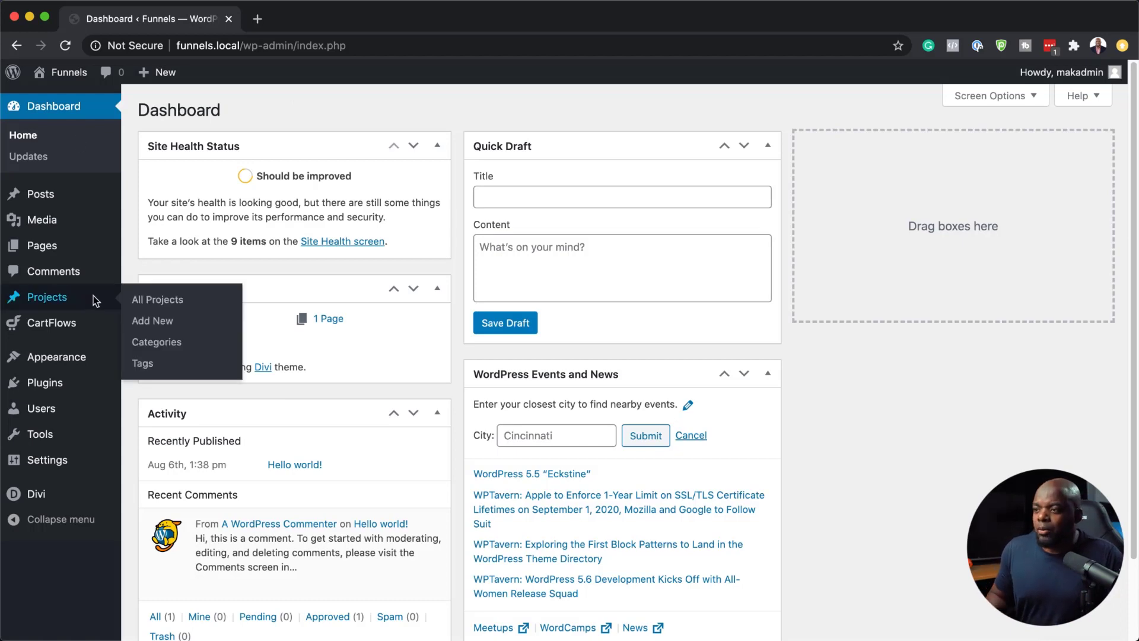
Enable the Divi Builder for the Steps post type in the Divi theme options and save the changes
mouse_move(89, 360)
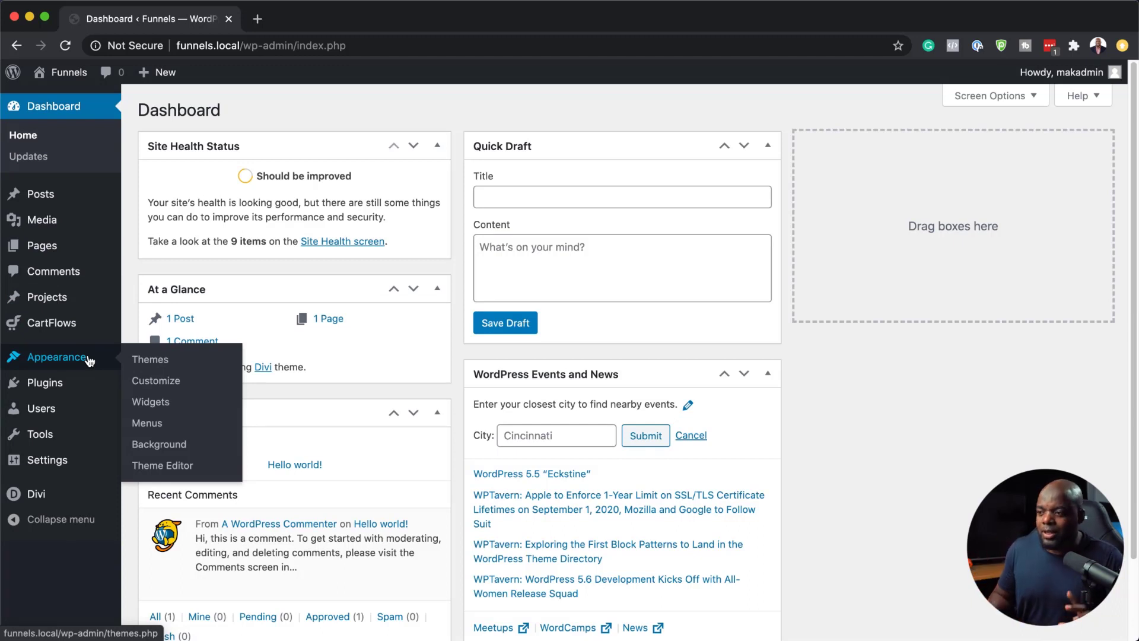
mouse_move(71, 497)
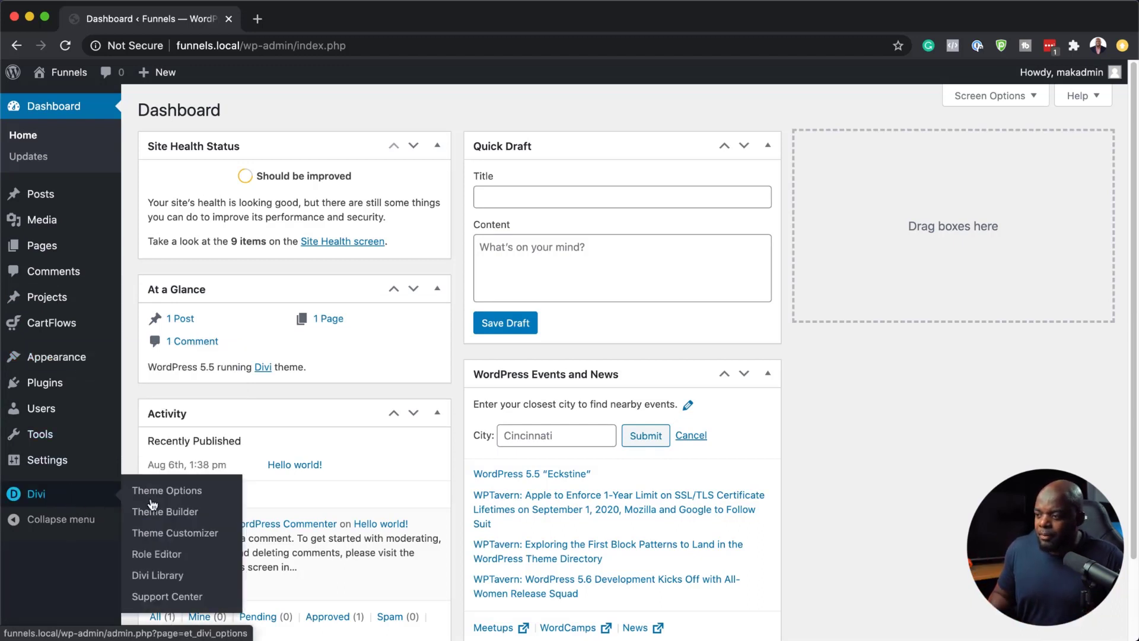
left_click(191, 492)
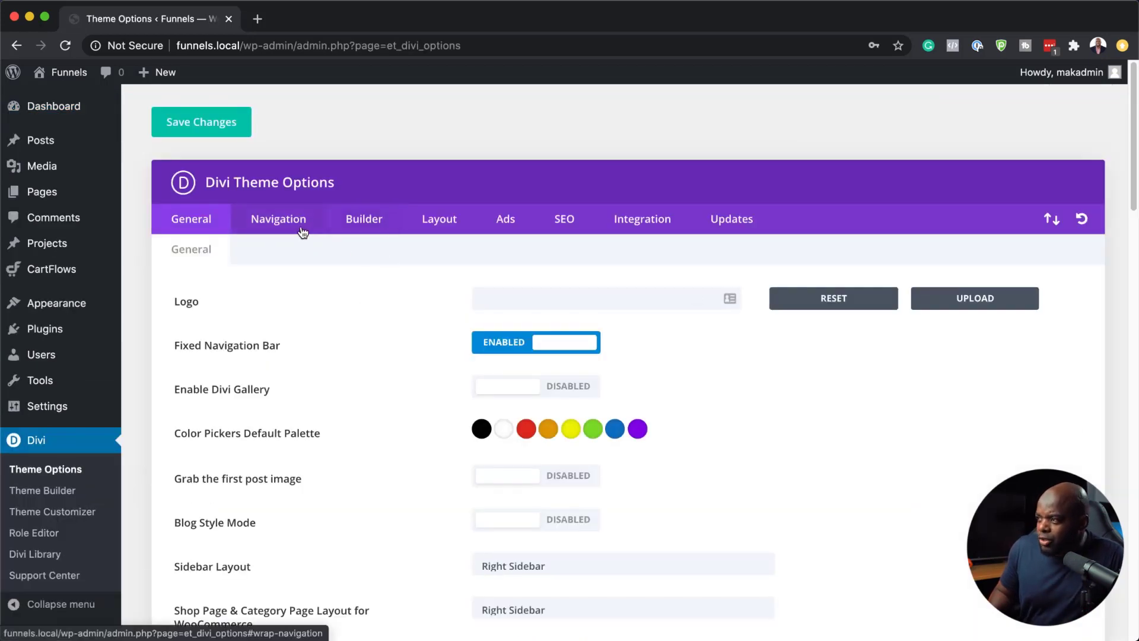
left_click(379, 223)
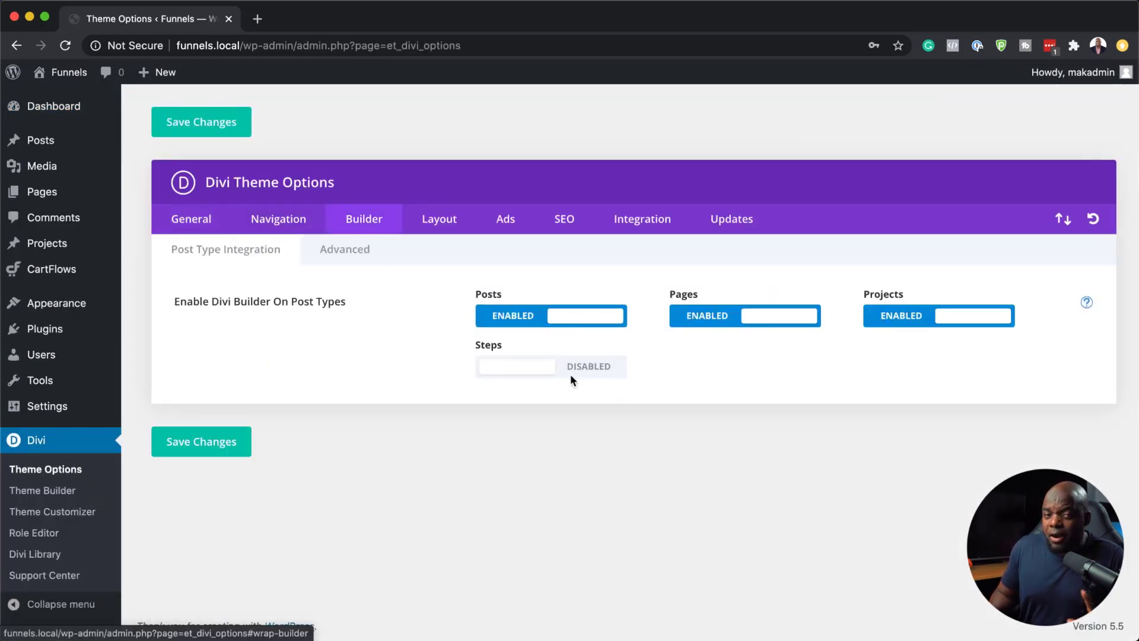
left_click(603, 373)
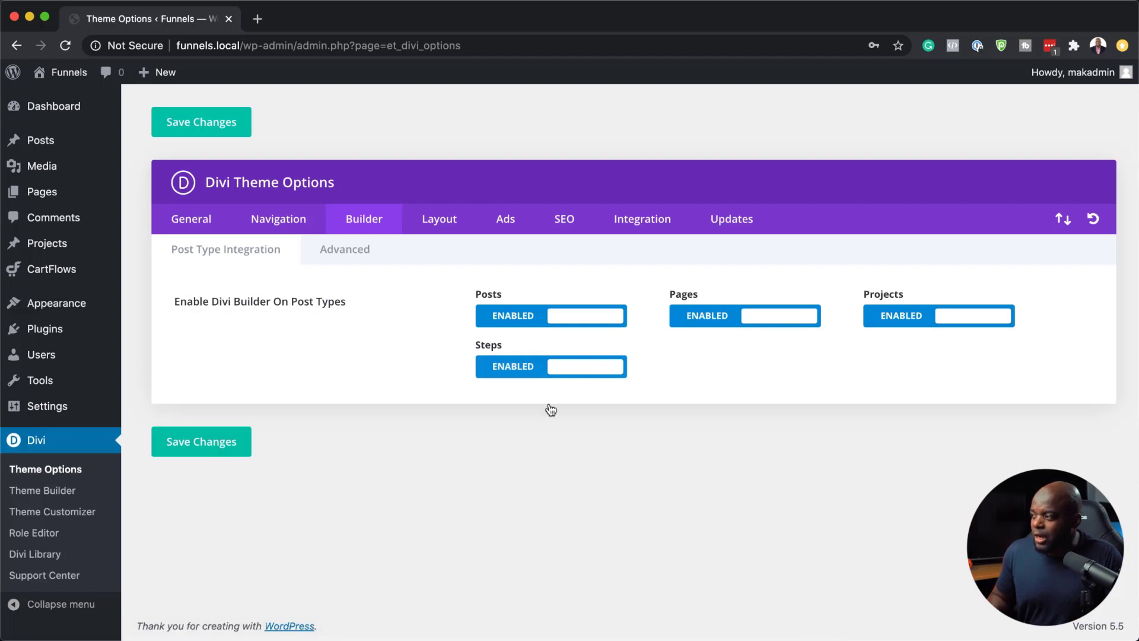
left_click(219, 455)
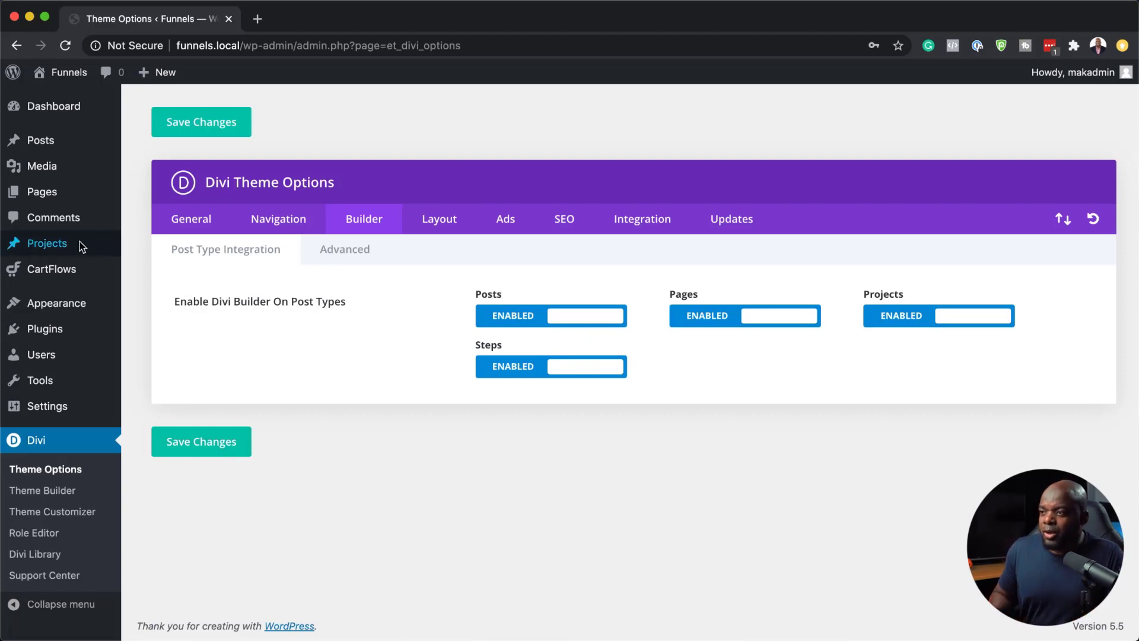
Set the CartFlows general settings to show templates designed with Divi, save, and review the remaining settings
mouse_move(60, 274)
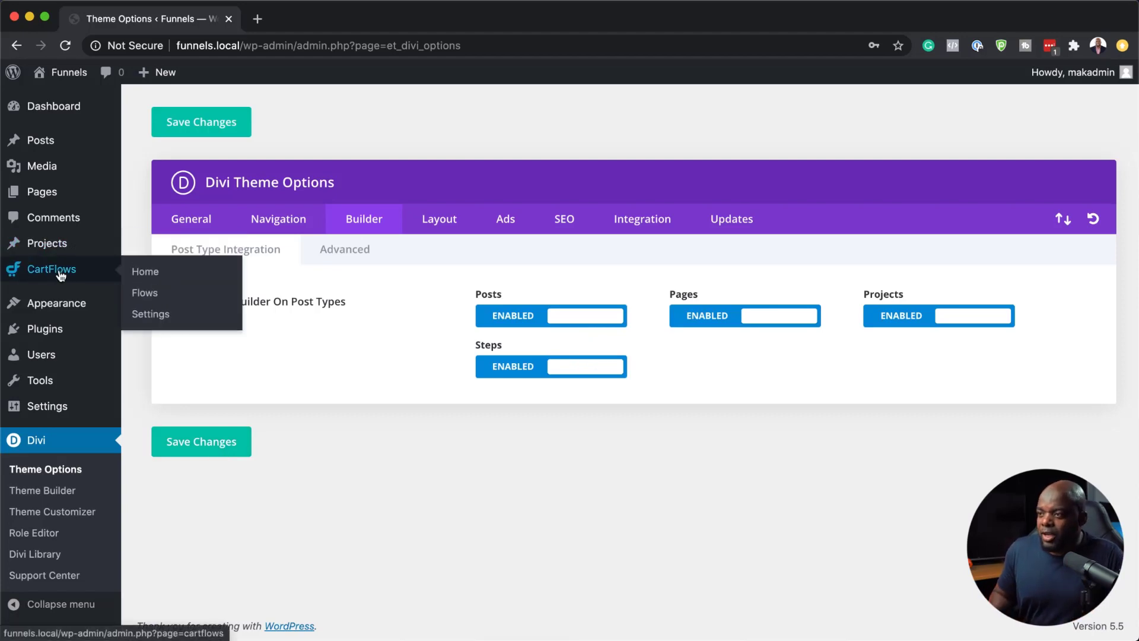
left_click(165, 316)
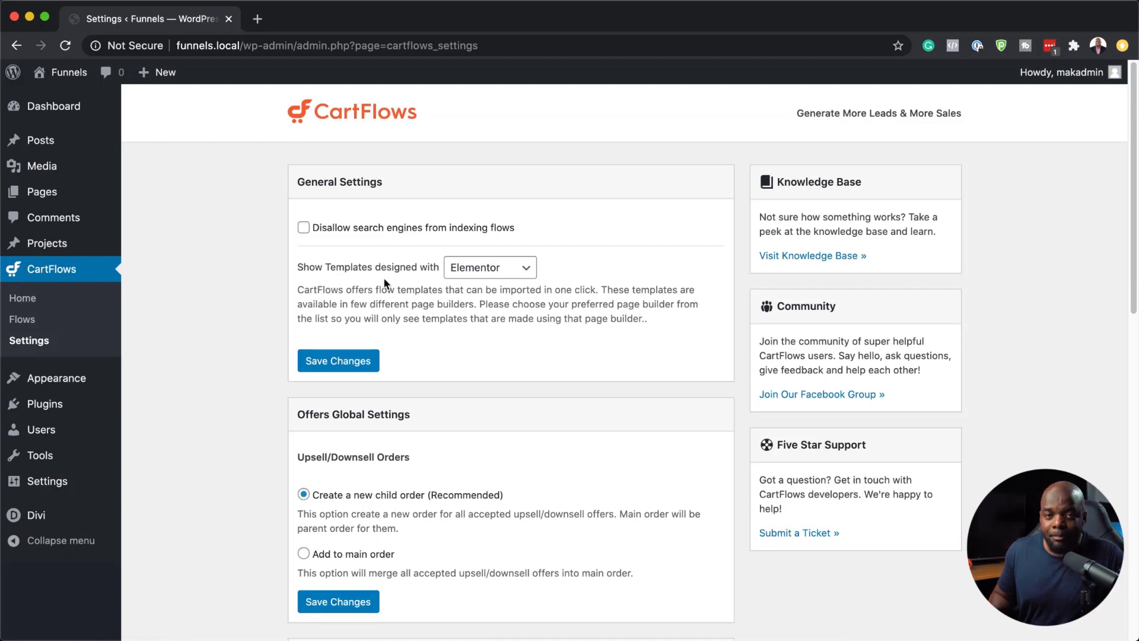
left_click(503, 275)
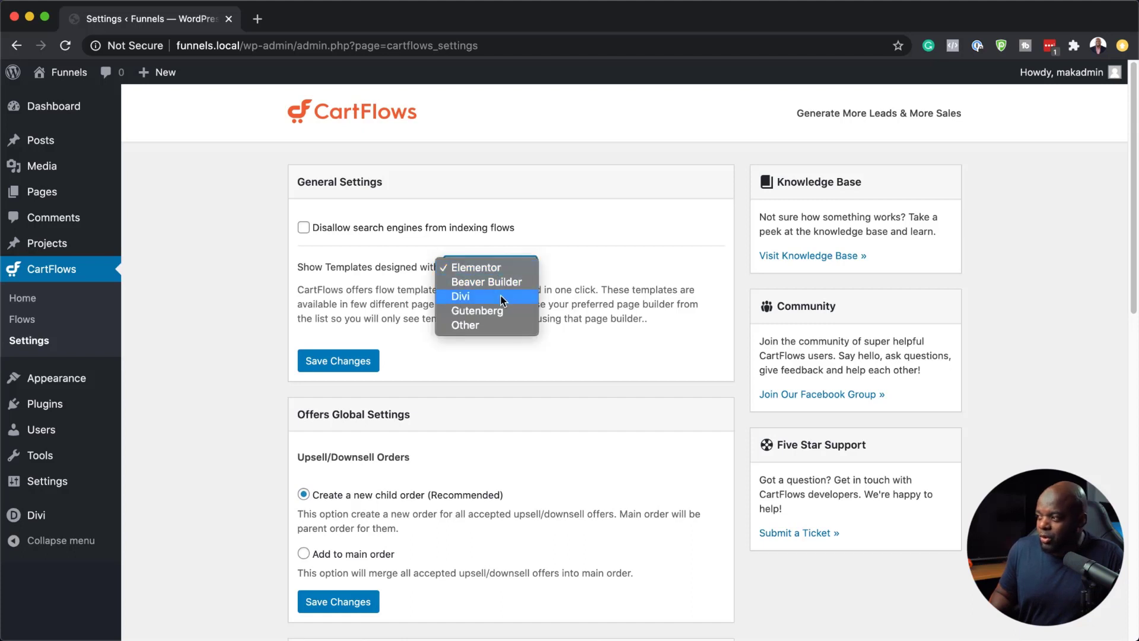
left_click(500, 296)
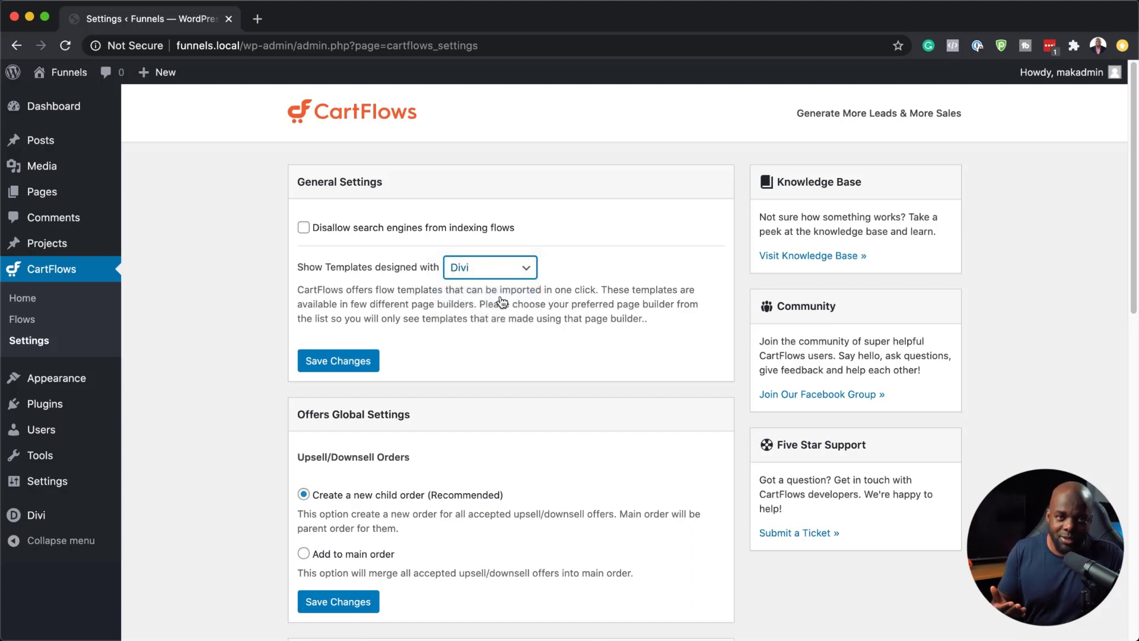
left_click(358, 362)
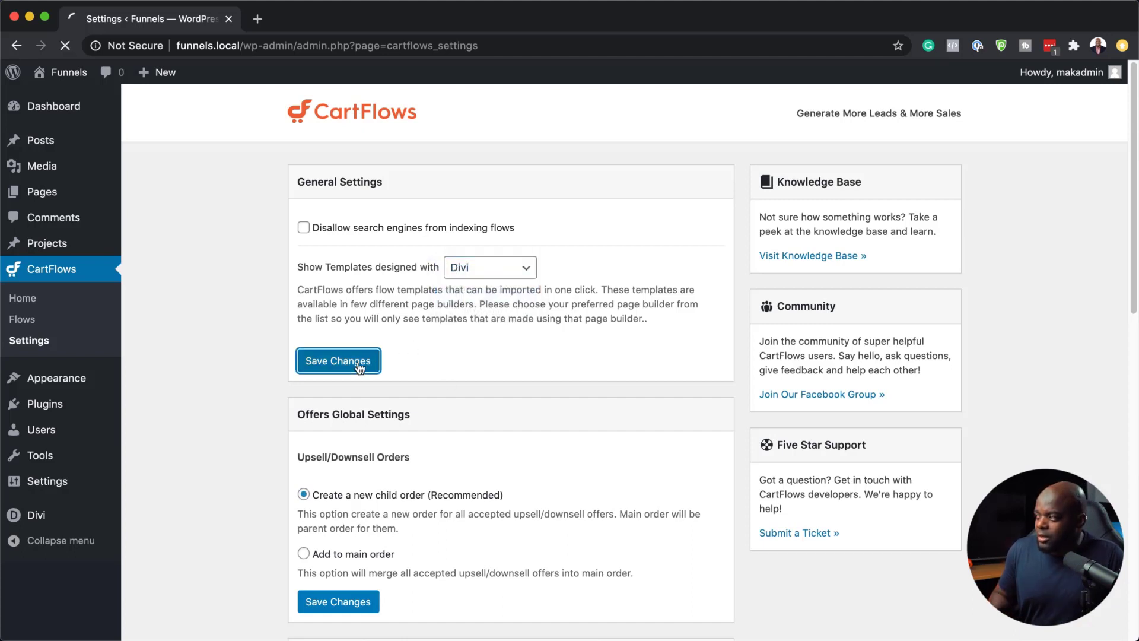
scroll(519, 450, "down", 5)
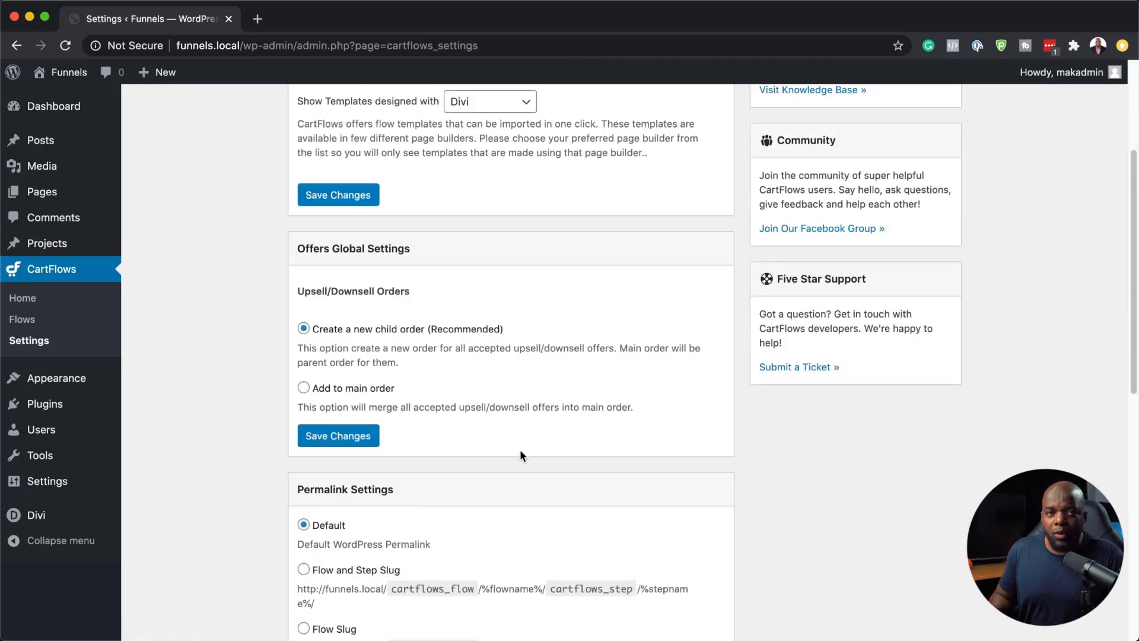
scroll(521, 456, "down", 1)
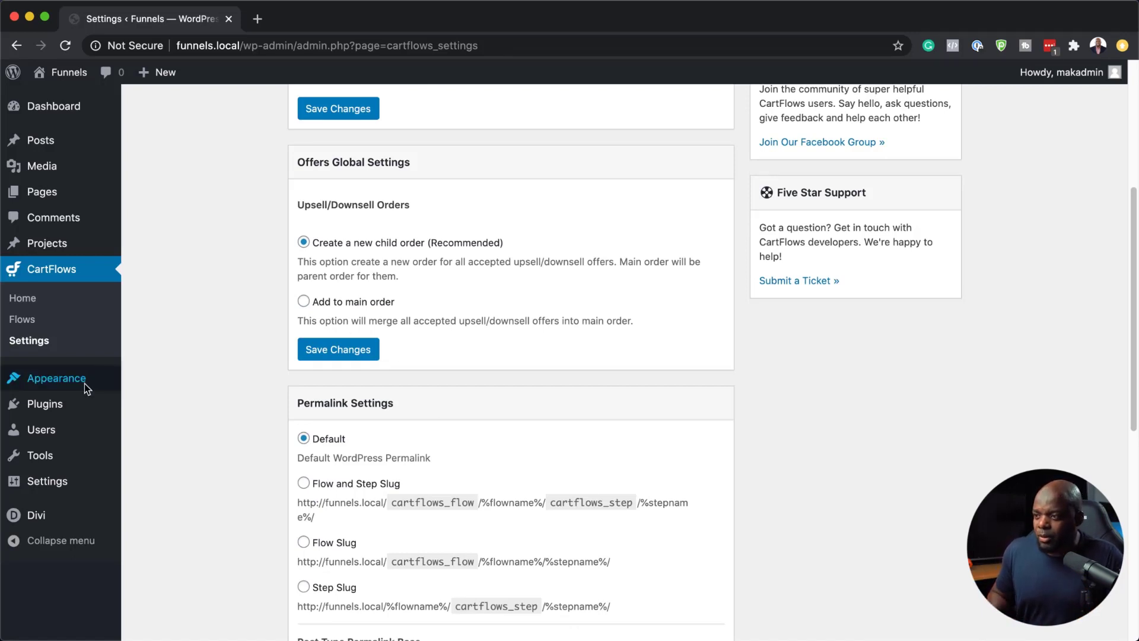
Search the WordPress directory of new plugins for "woocommerce"
mouse_move(62, 410)
left_click(152, 427)
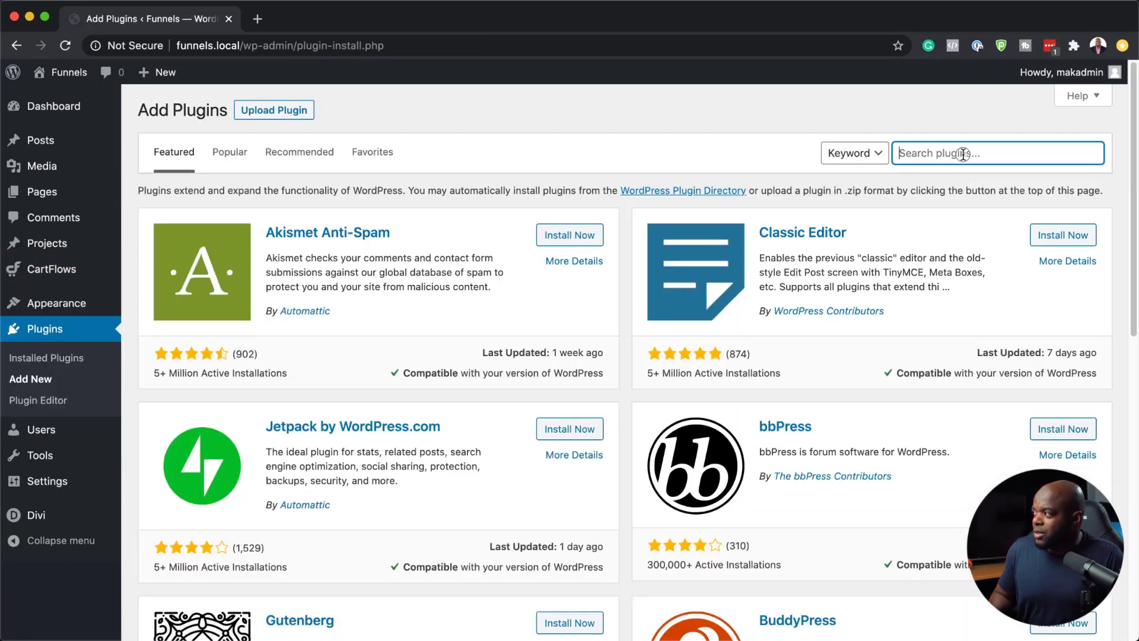
left_click(962, 154)
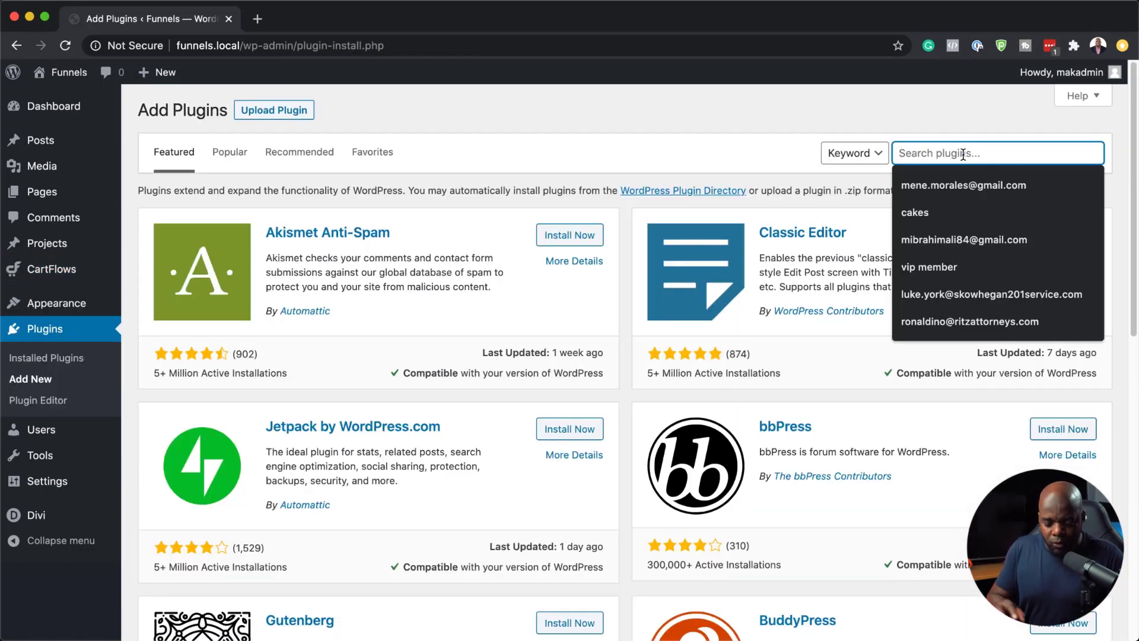
type("woocommerce")
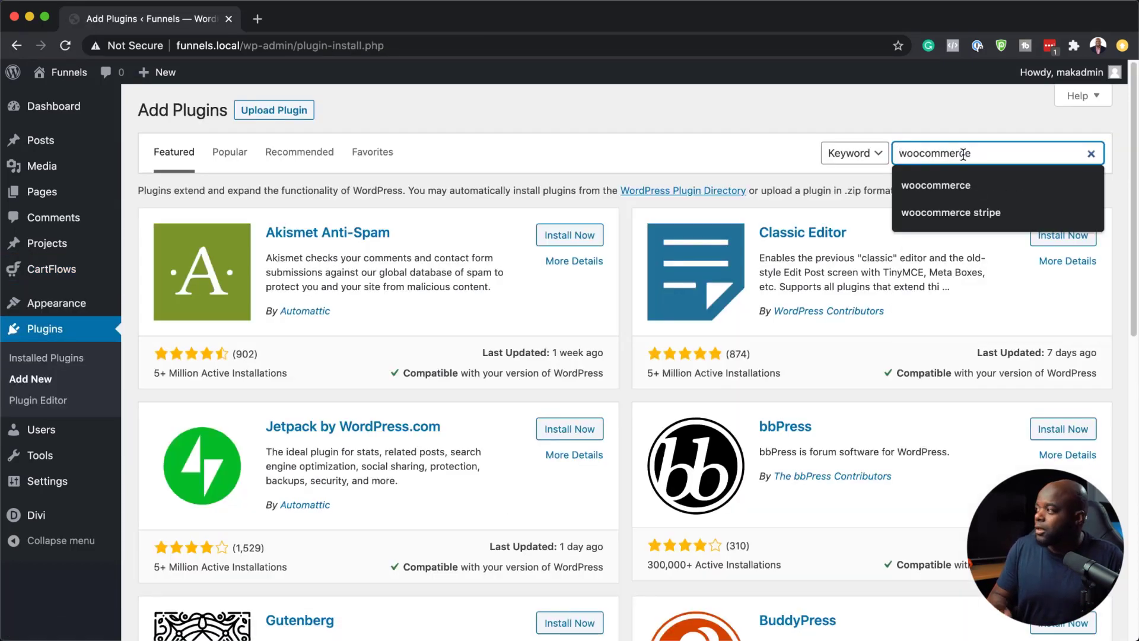
key("Return")
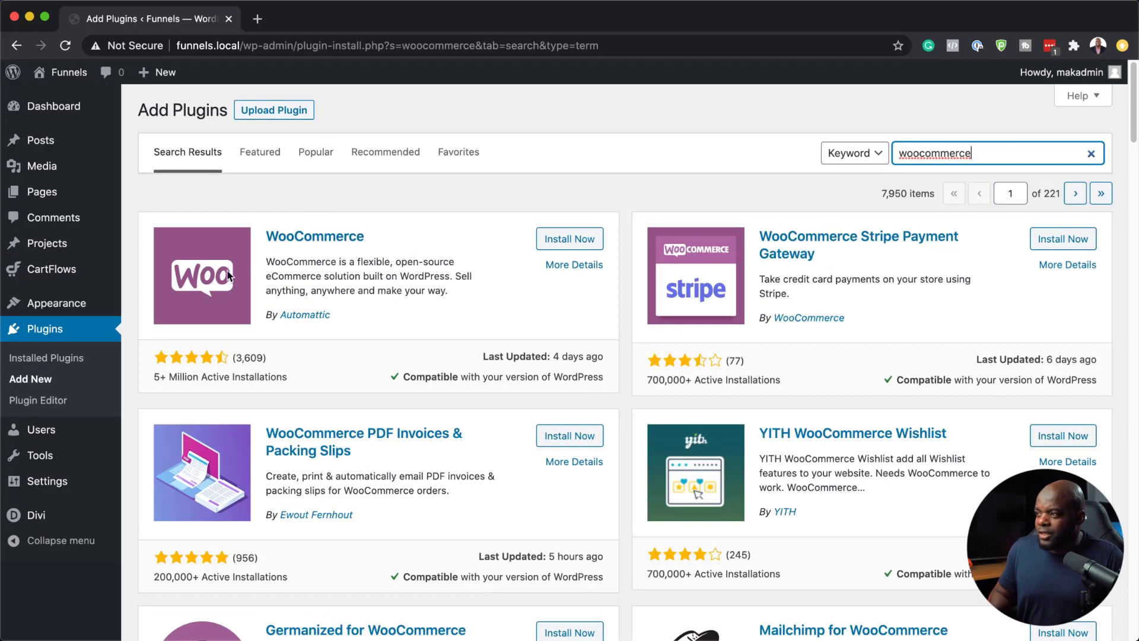
Install and activate the WooCommerce plugin by Automattic, skipping its setup wizard
left_click(593, 244)
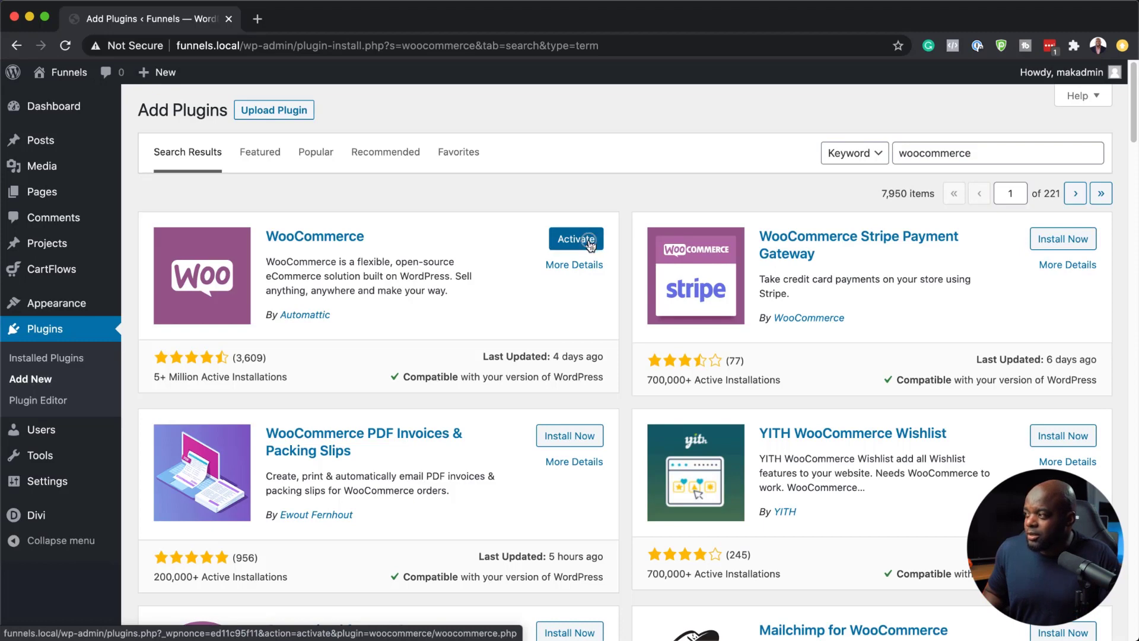
left_click(591, 246)
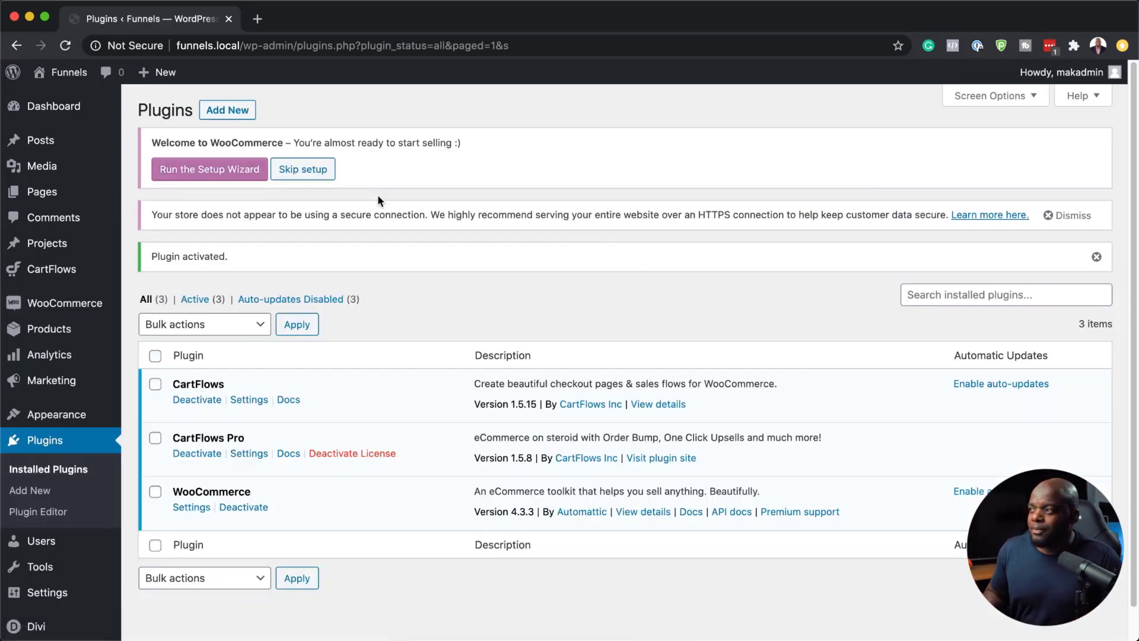
left_click(318, 171)
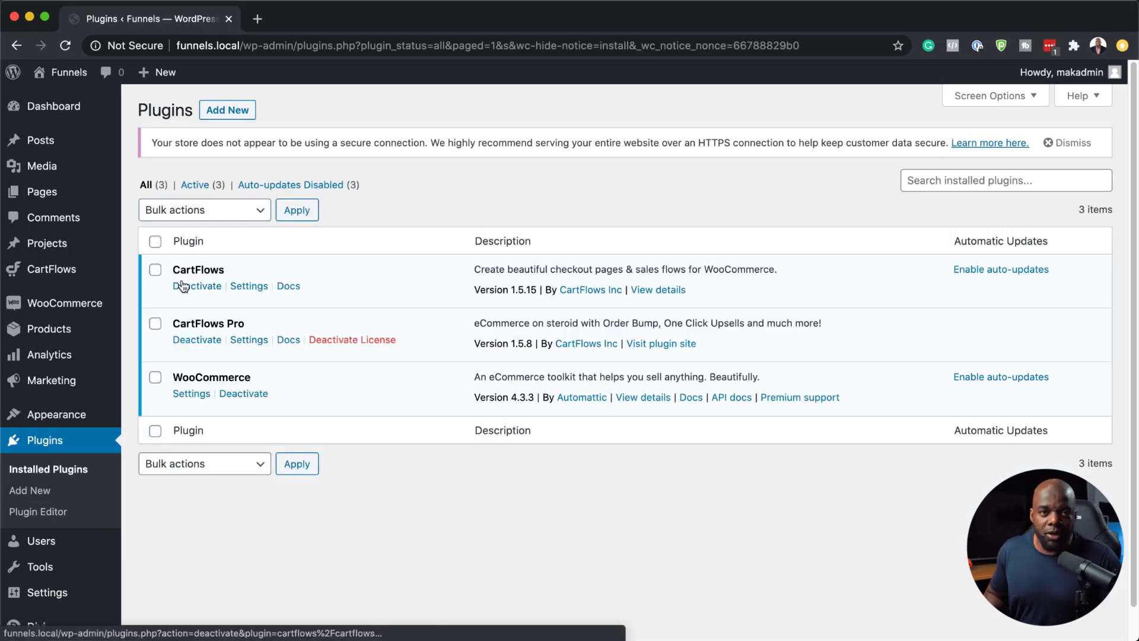
Start a new CartFlows flow by importing the ready-made Download eBook template from the Flows Library
mouse_move(91, 307)
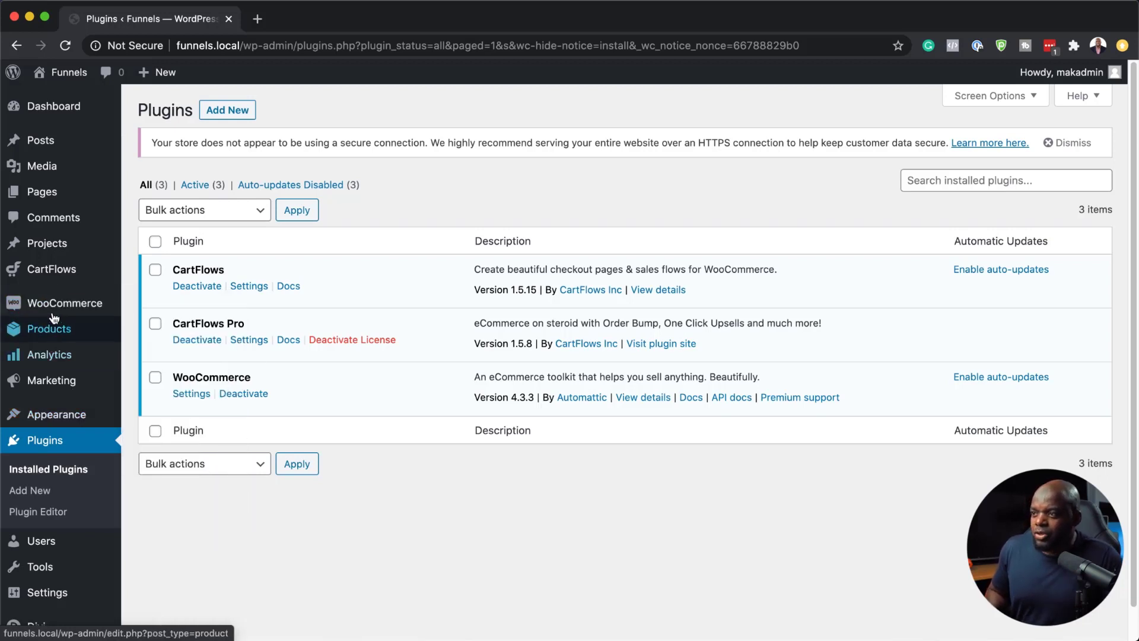
mouse_move(168, 272)
left_click(145, 293)
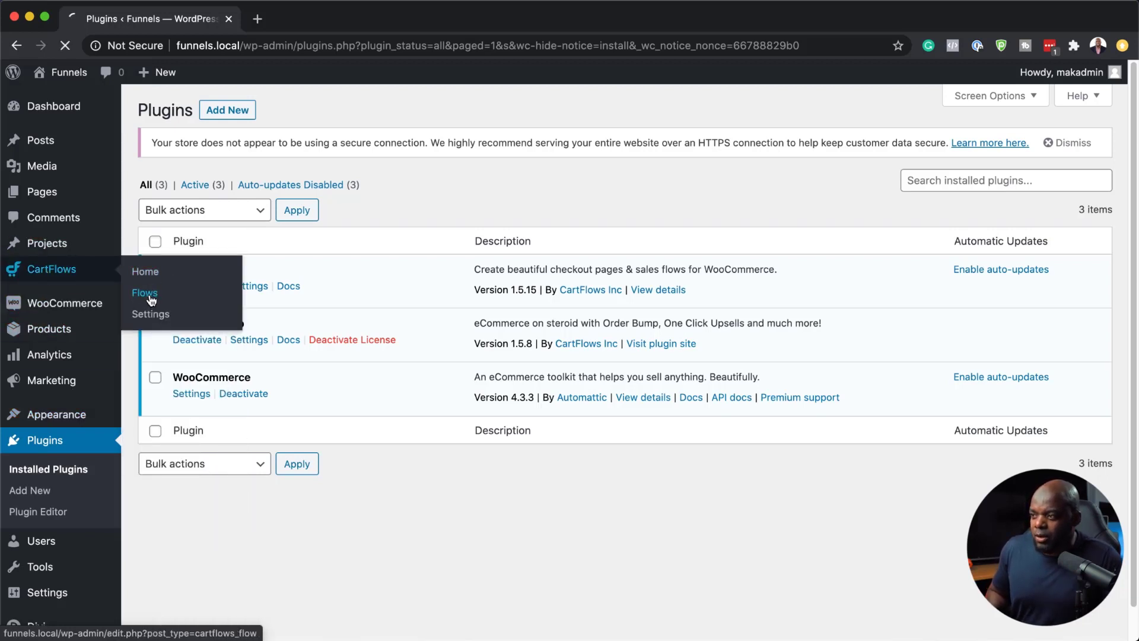
left_click(219, 181)
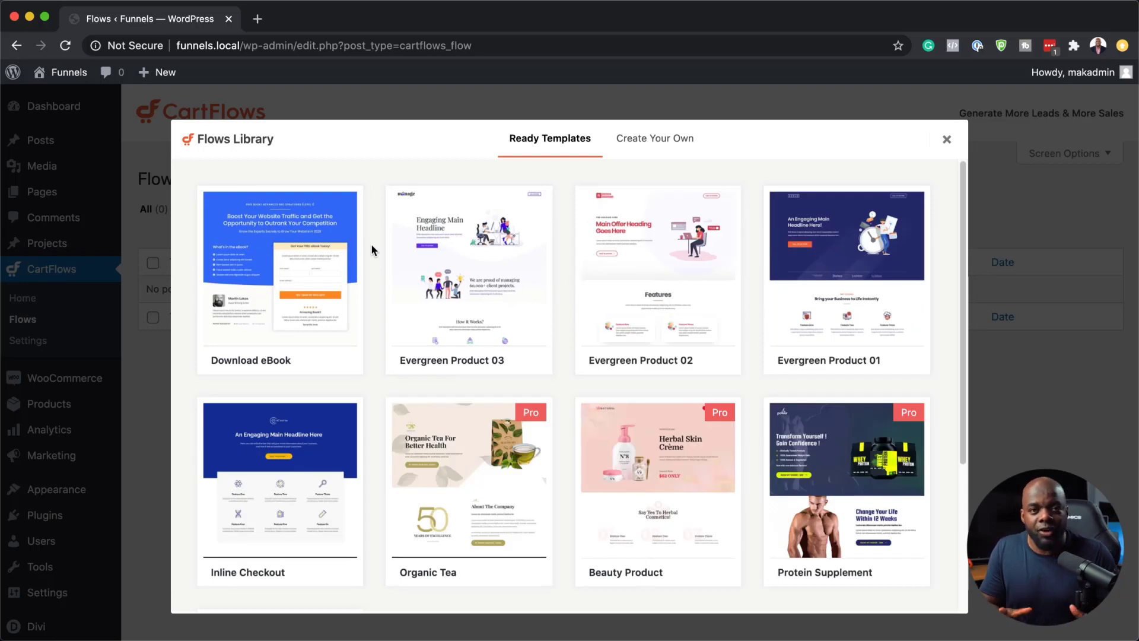
mouse_move(285, 299)
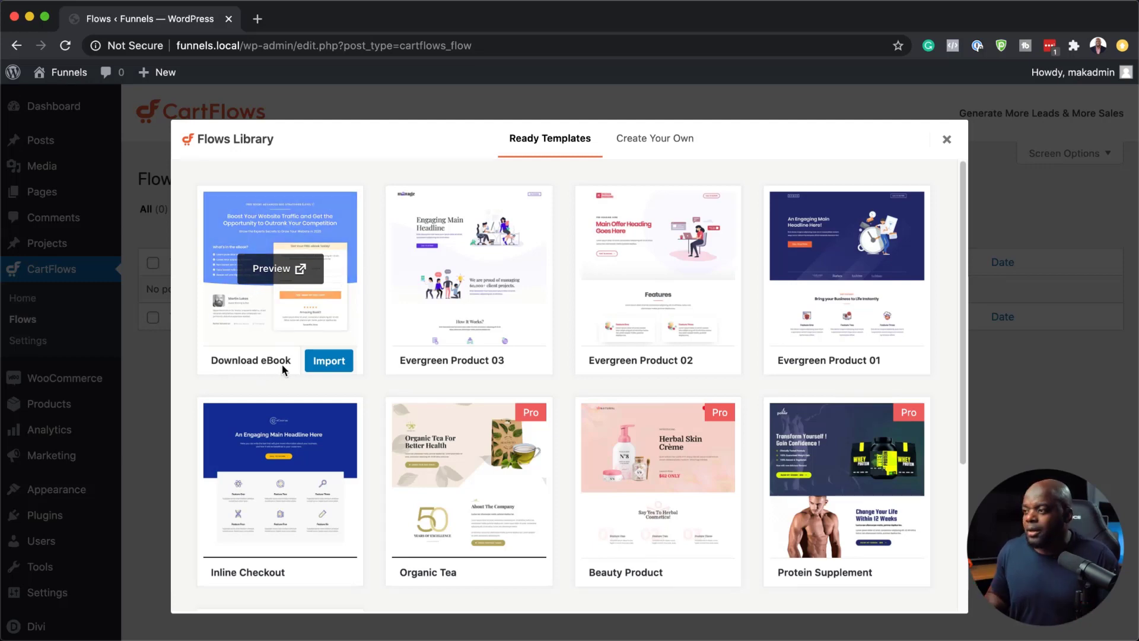
left_click(330, 361)
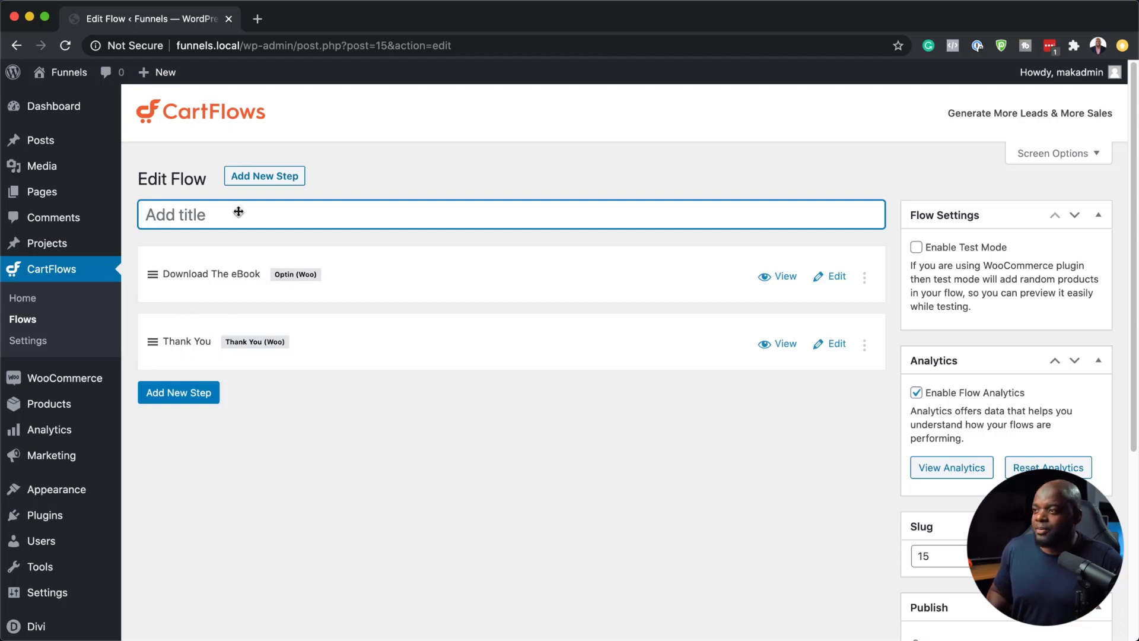
Title the imported flow "Free Giveaway" and update it
type("Frre")
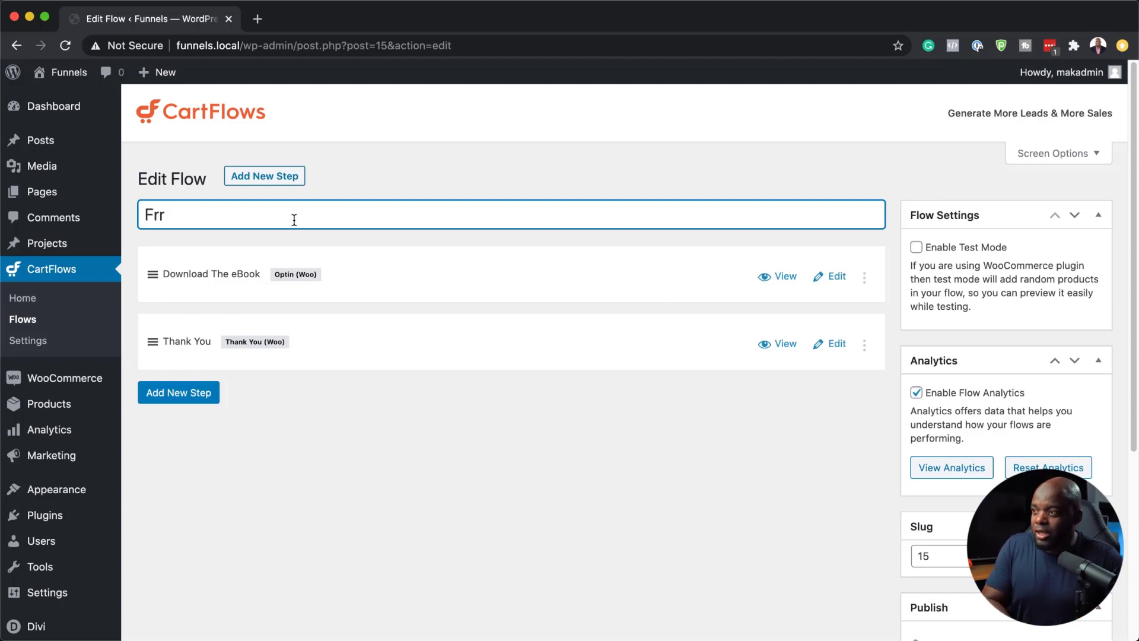
key("BackSpace")
key("BackSpace")
key("BackSpace")
type("ee Giveaway")
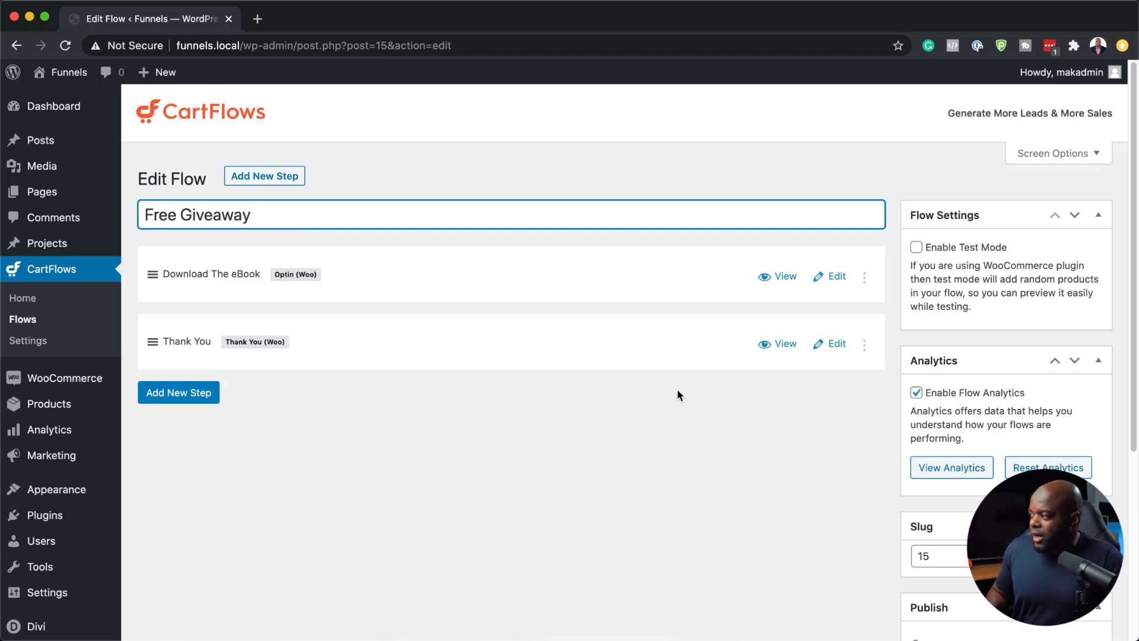
scroll(776, 409, "down", 5)
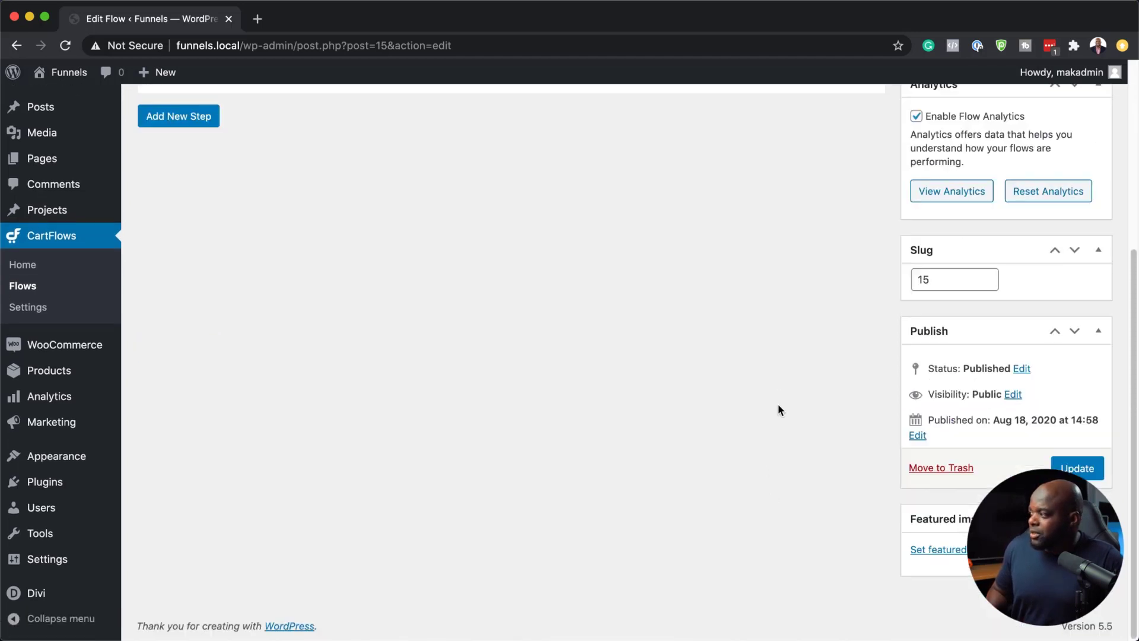
left_click(1078, 469)
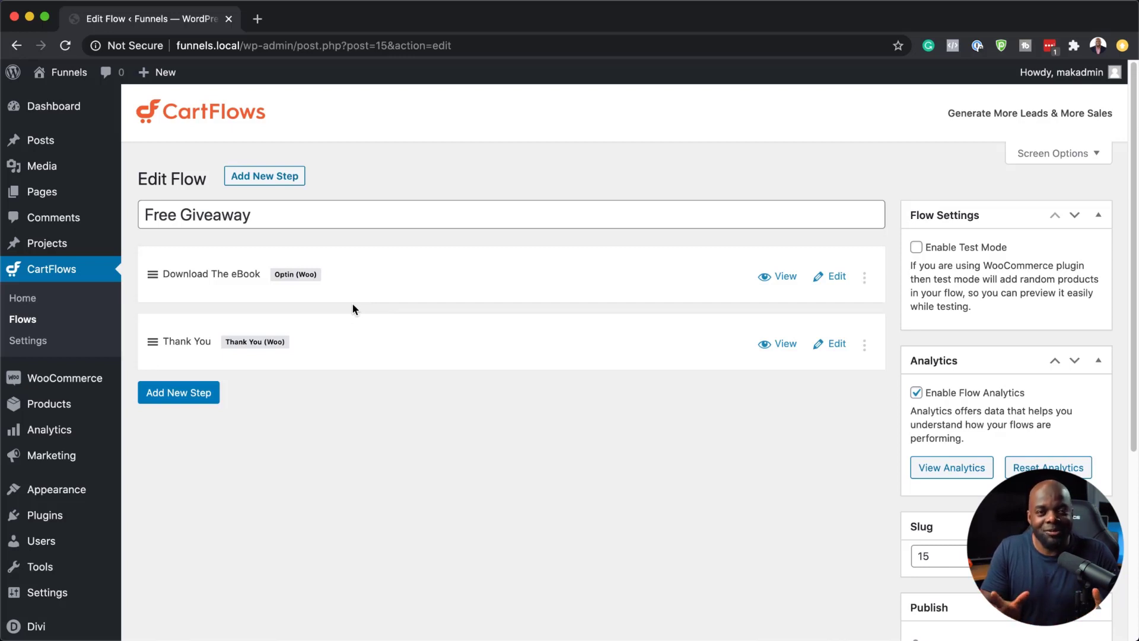
Start a new WooCommerce product named "Free Video"
mouse_move(86, 389)
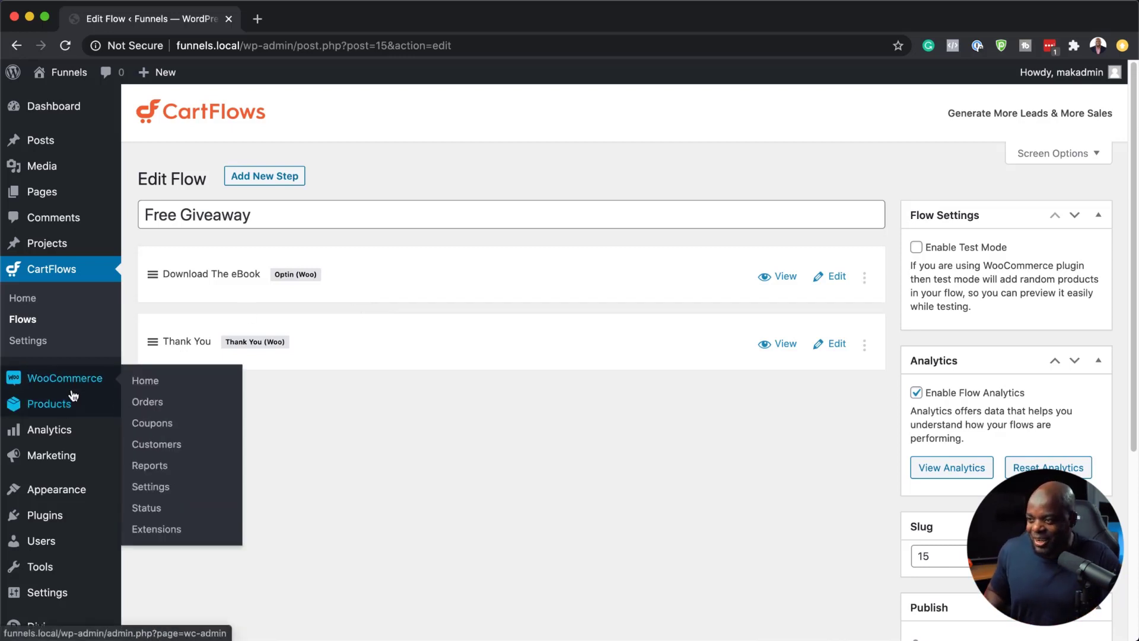
mouse_move(68, 406)
left_click(167, 429)
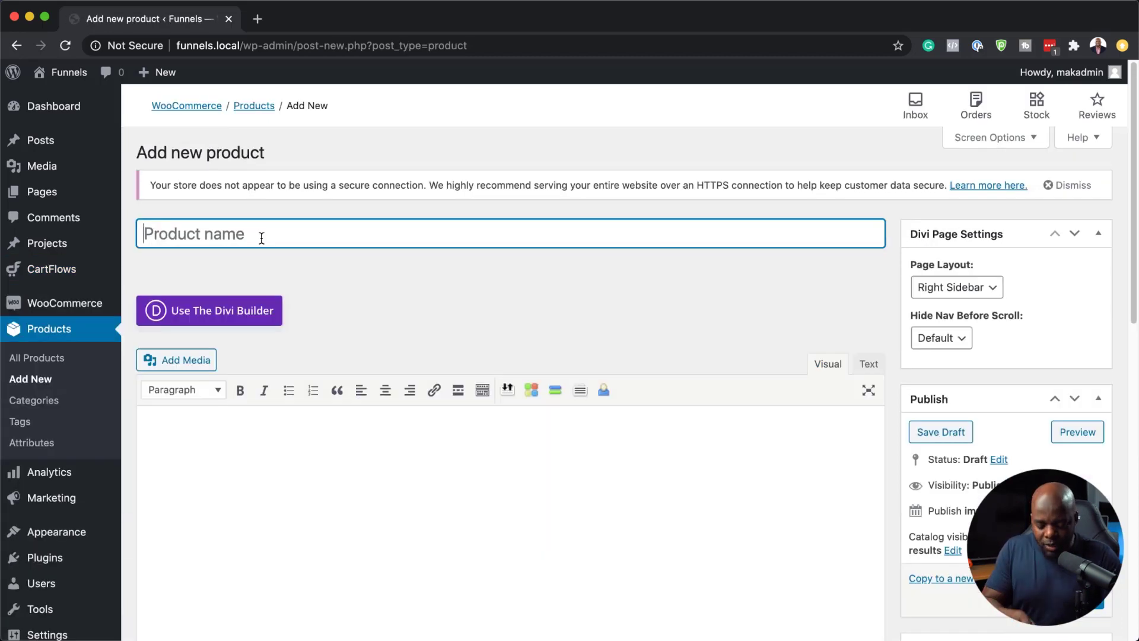
type("Free Video")
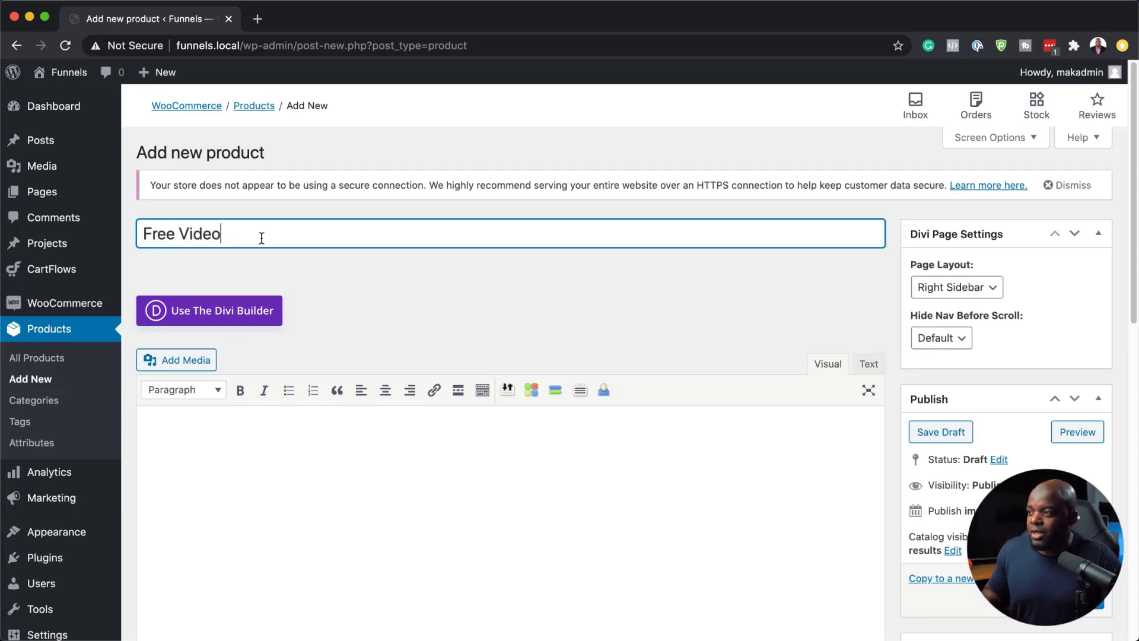
left_click(286, 437)
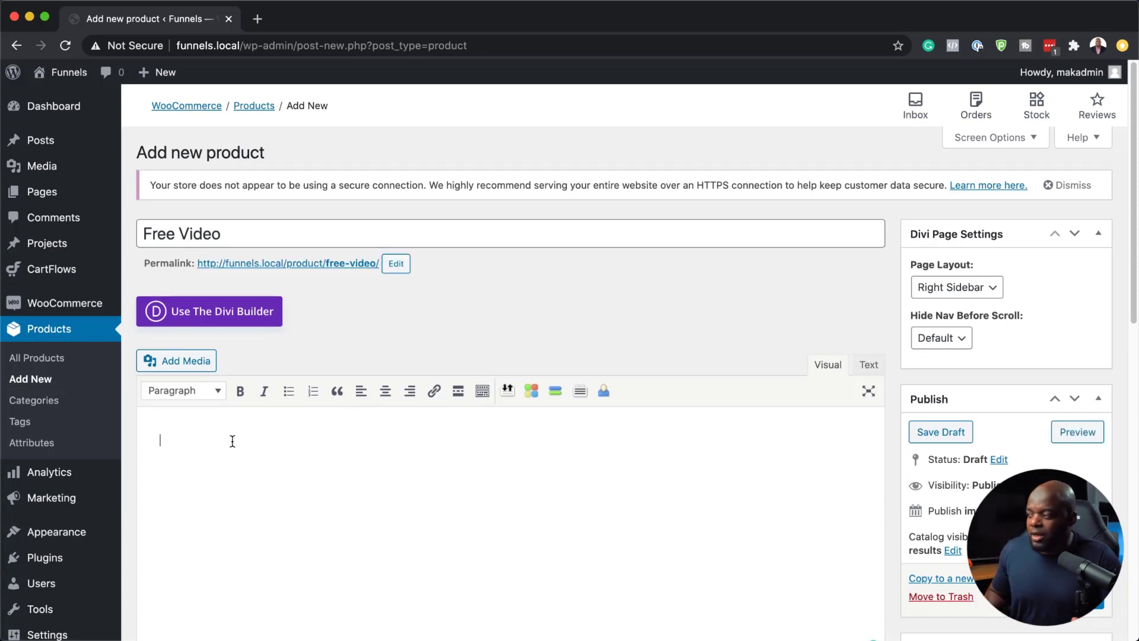
Set the regular price of the Free Video product to 0 in its general product data
scroll(299, 436, "down", 6)
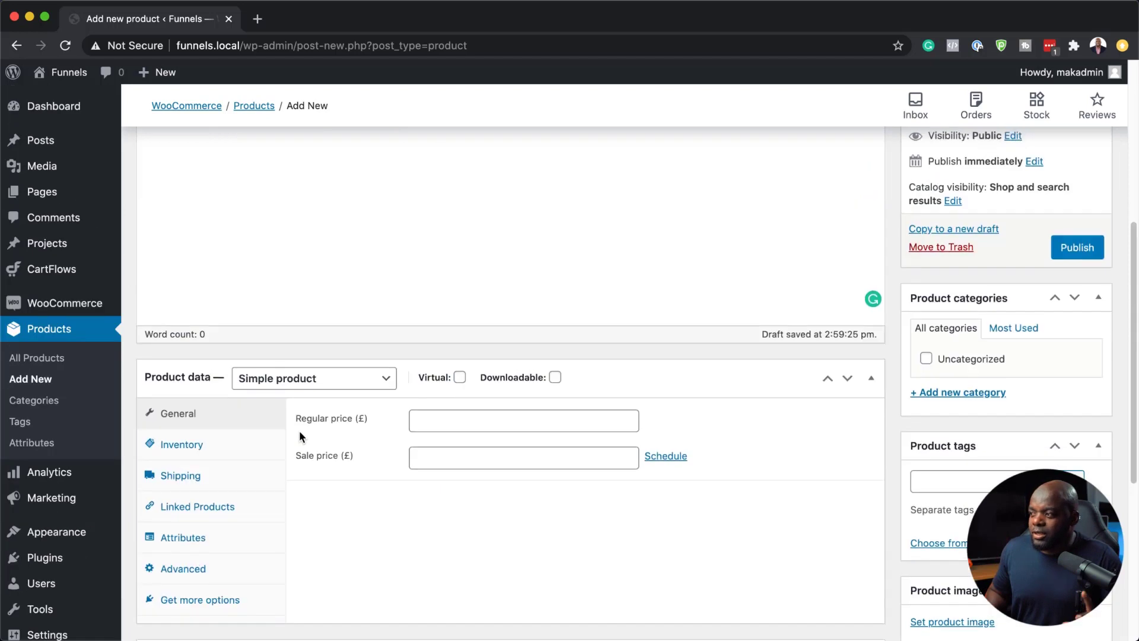
left_click(457, 418)
type("0")
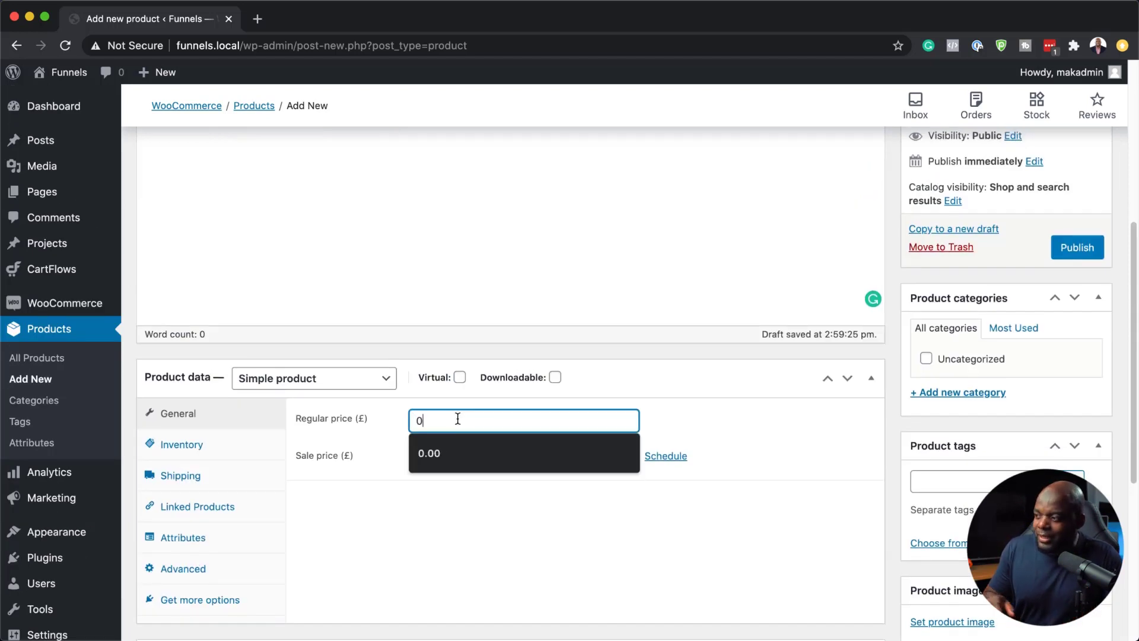
Mark the Free Video product as virtual and downloadable
left_click(376, 521)
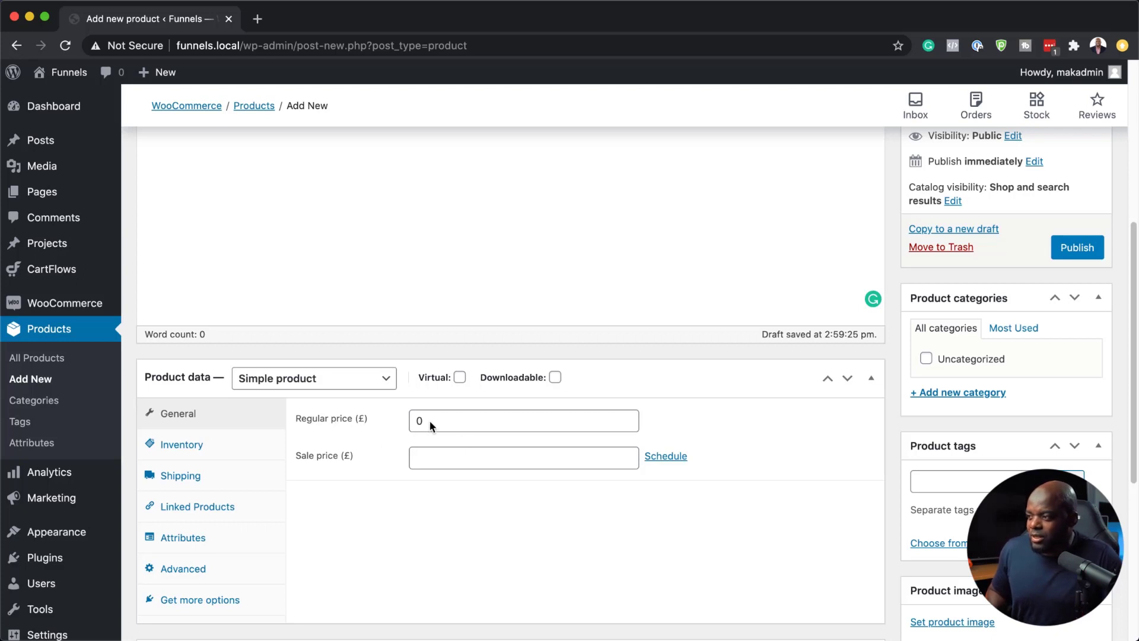
left_click(460, 378)
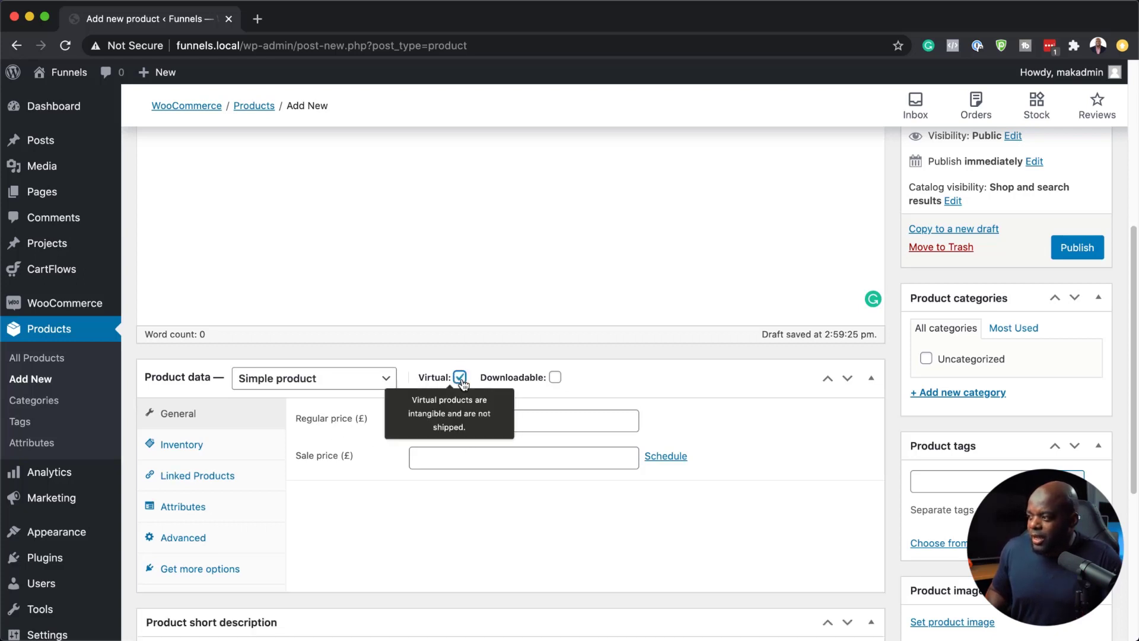
left_click(556, 378)
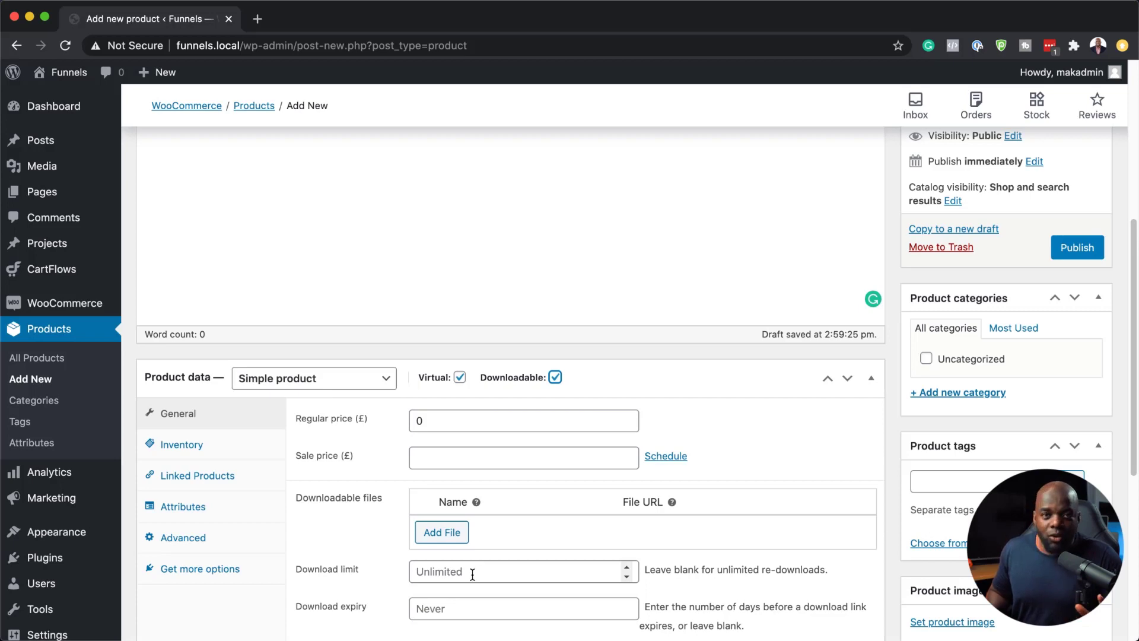
Add a downloadable file to the product, choosing book-mock-up.png from the Media Library as its file
scroll(477, 572, "down", 3)
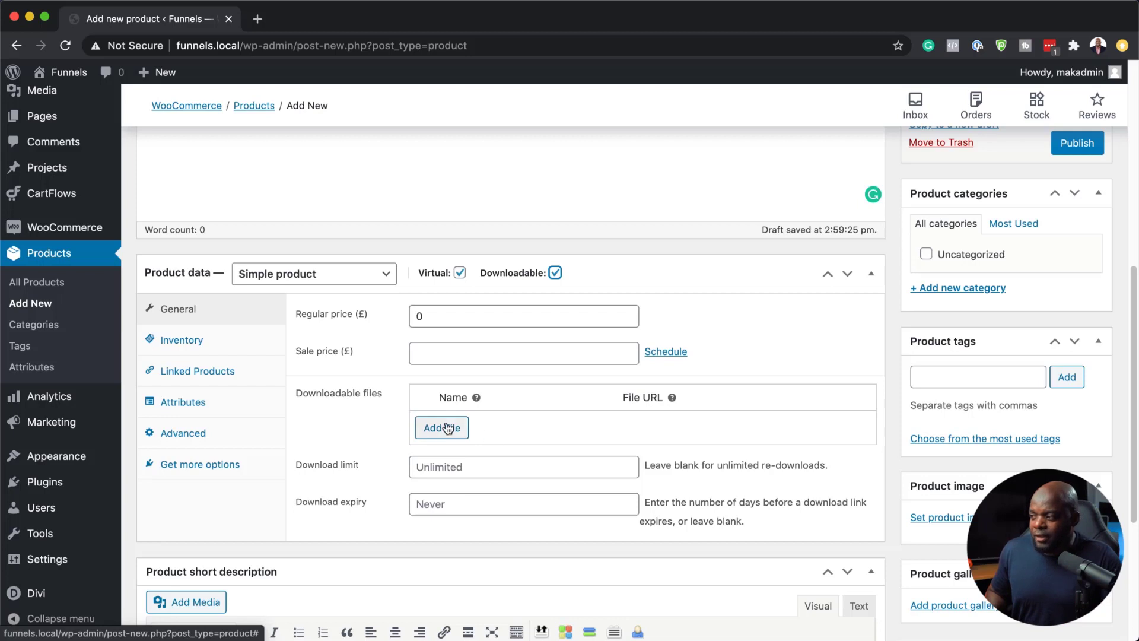
left_click(461, 434)
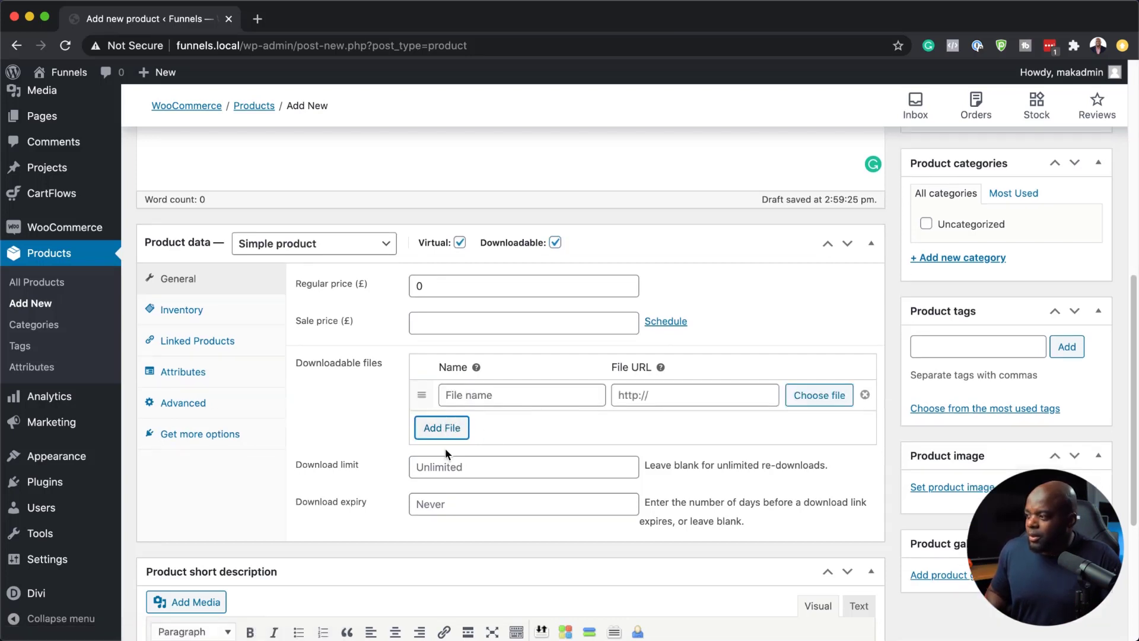
left_click(831, 397)
left_click(161, 138)
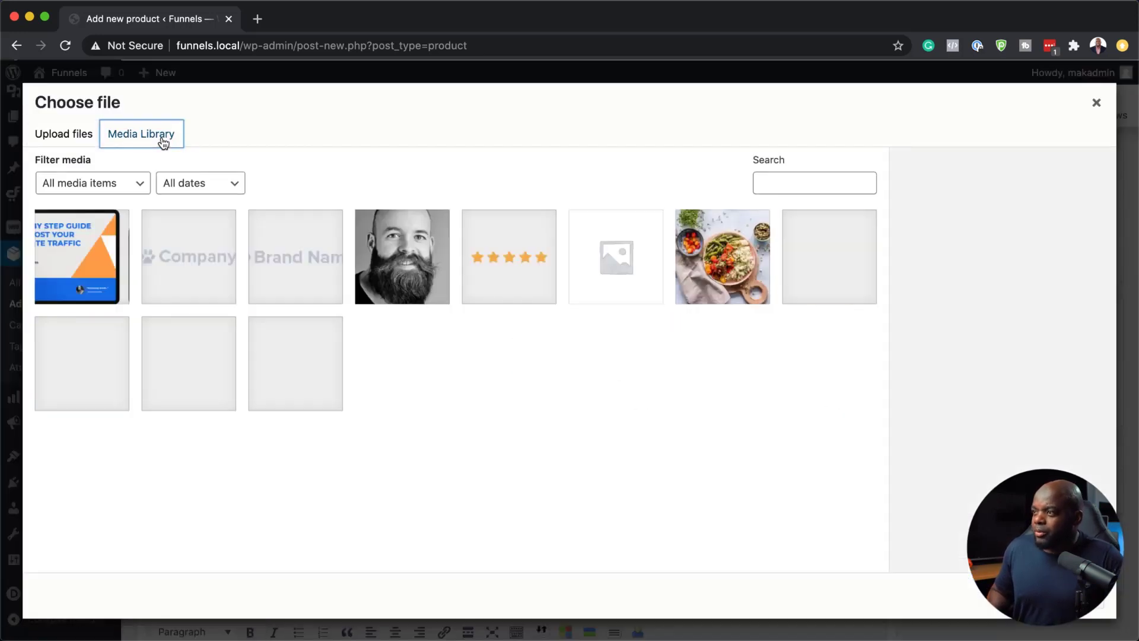
left_click(95, 272)
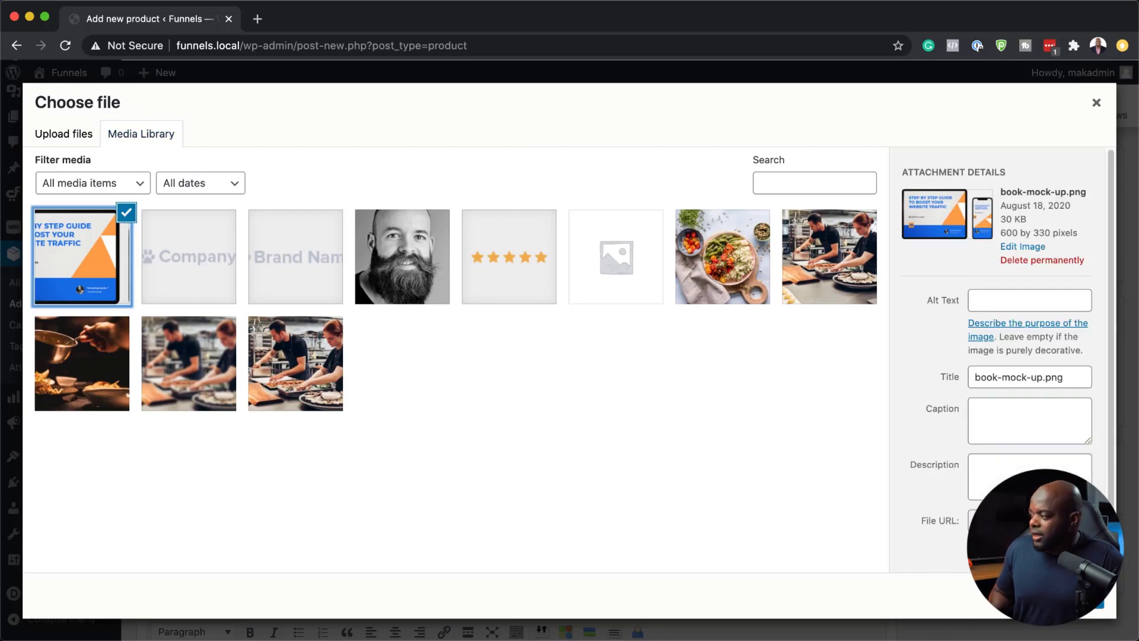
left_click(1086, 601)
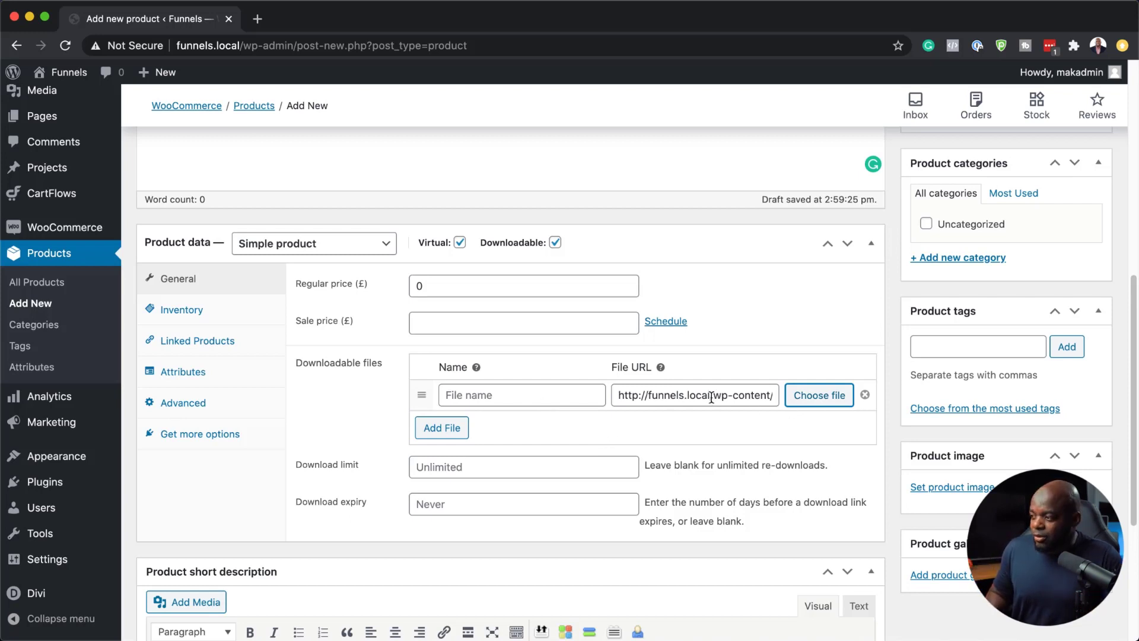
Set the product's download limit to 3, leave the download expiry blank, and publish the product
left_click(486, 470)
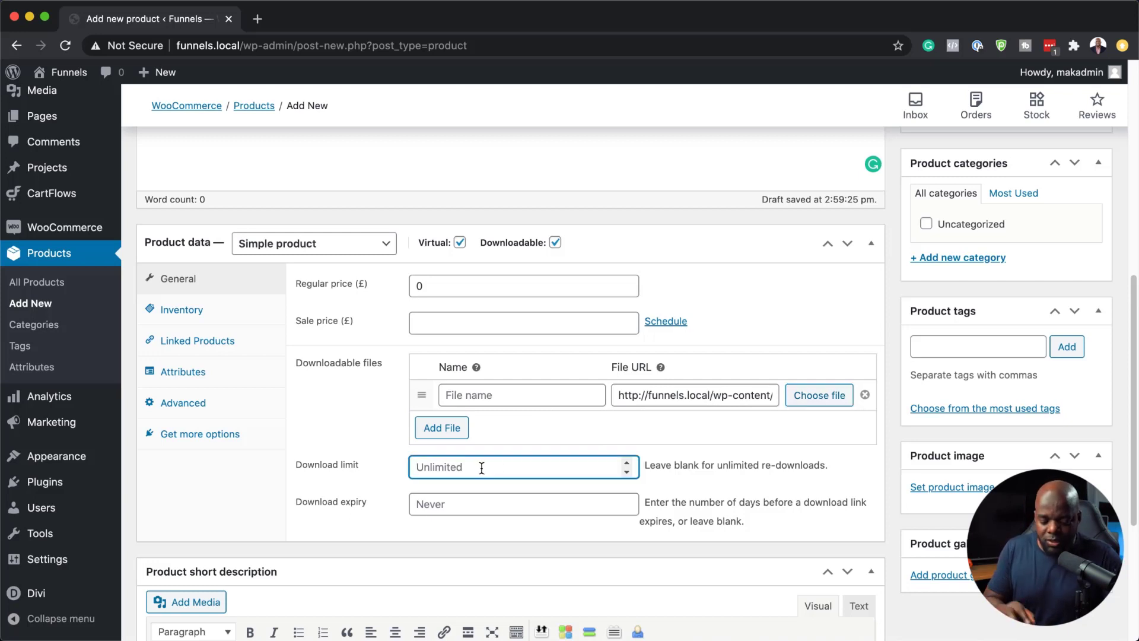
type("3")
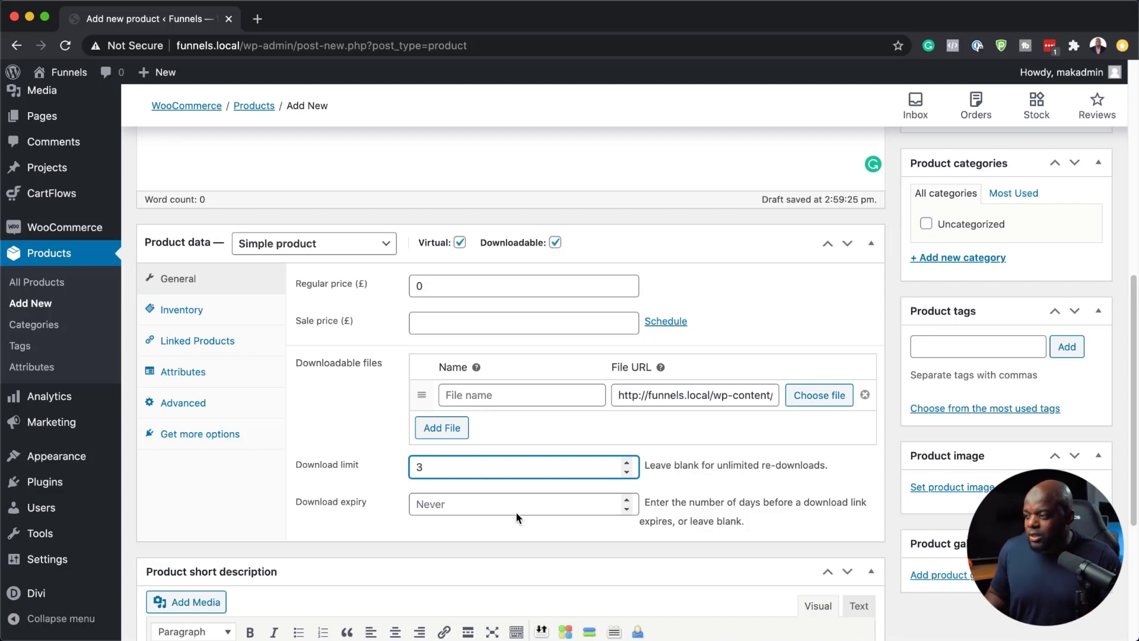
left_click(483, 506)
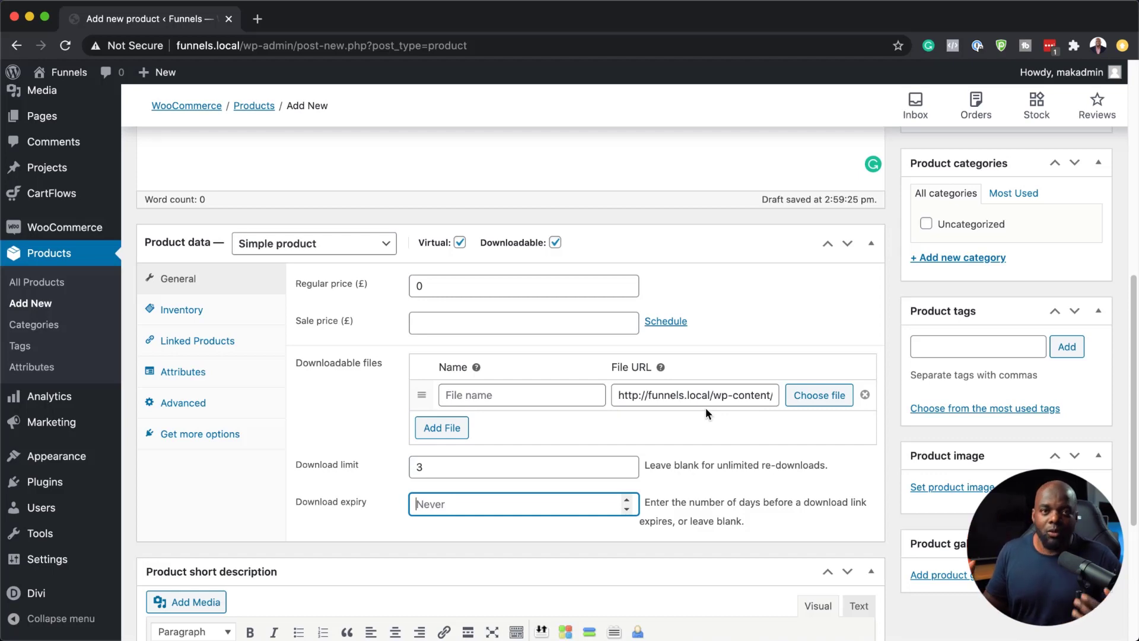
scroll(705, 408, "up", 6)
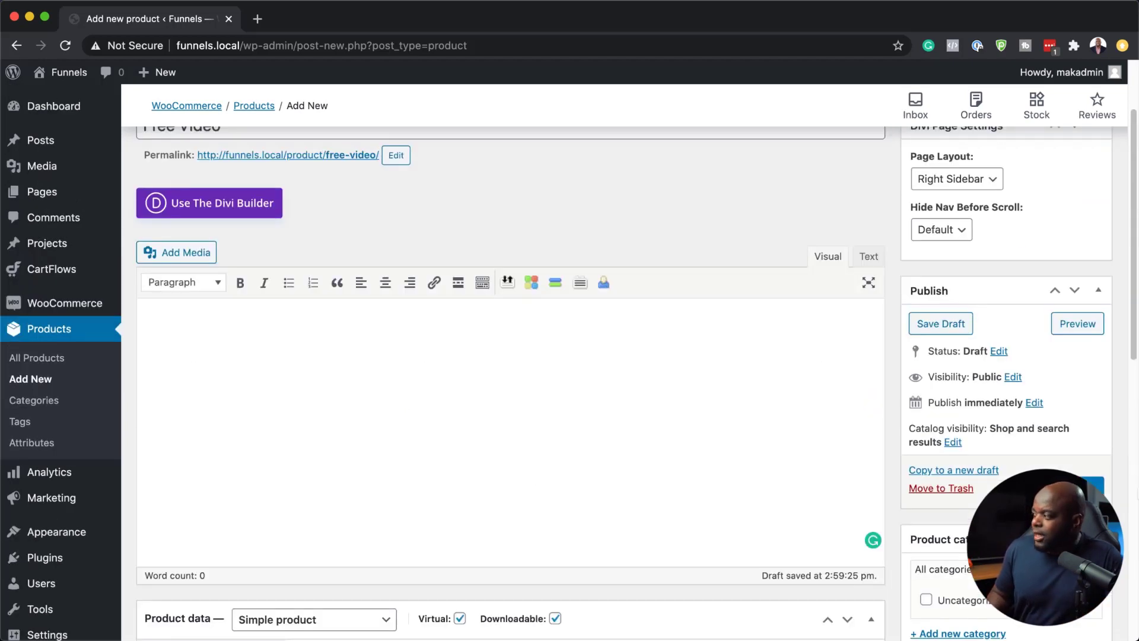
left_click(1077, 487)
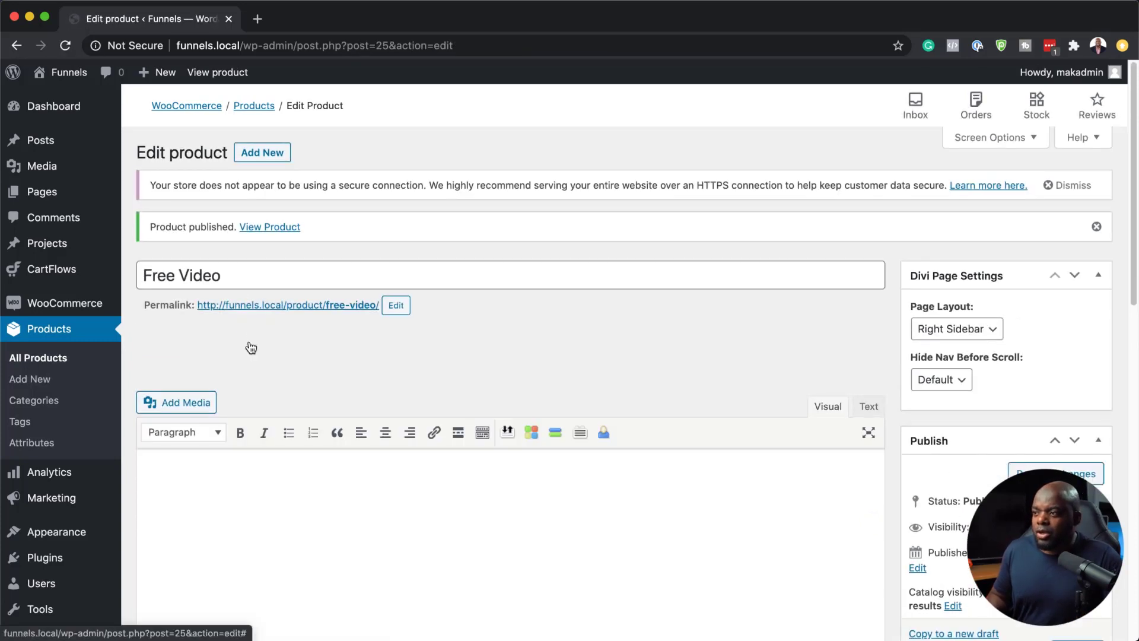
Open the Download The eBook opt-in step of the Free Giveaway flow for editing and dismiss the block editor welcome guide
mouse_move(73, 281)
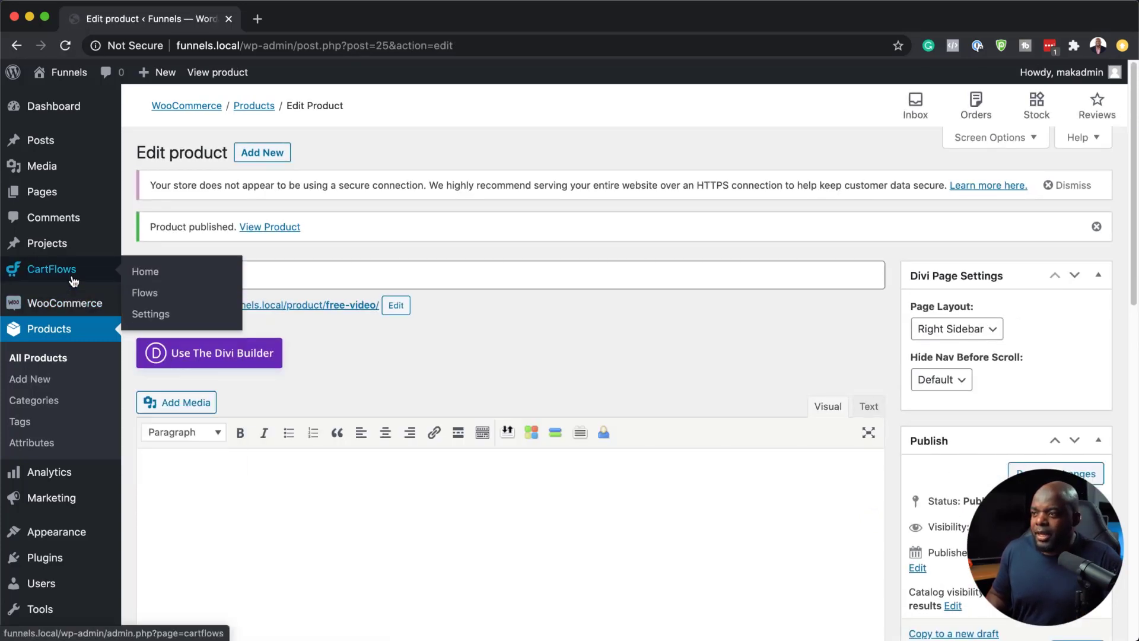
left_click(144, 293)
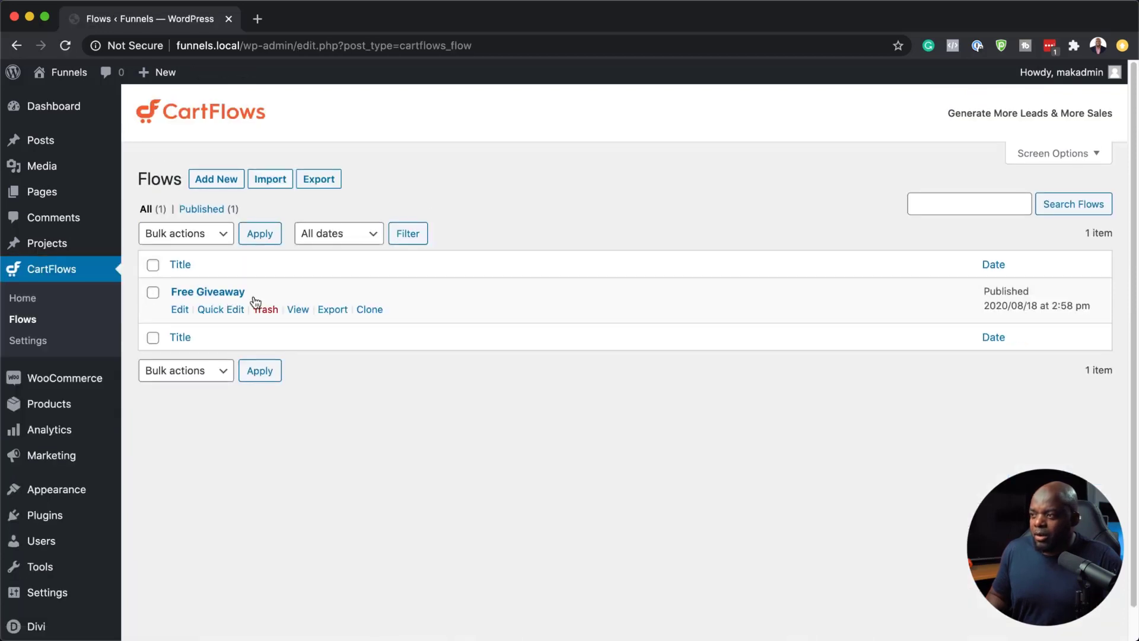
left_click(181, 310)
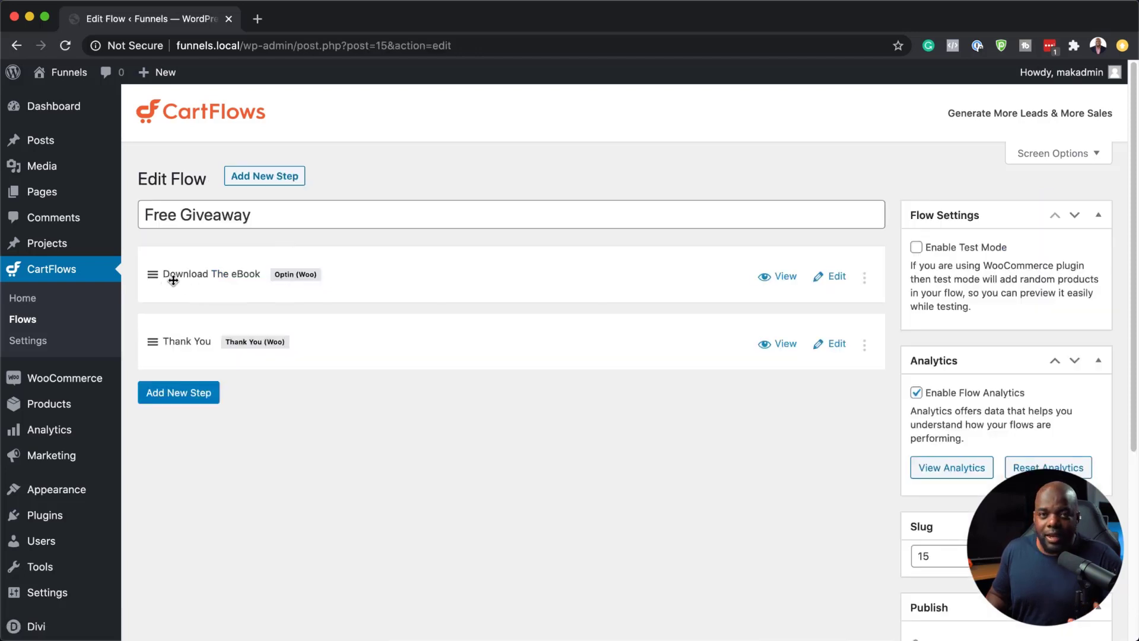
left_click(838, 278)
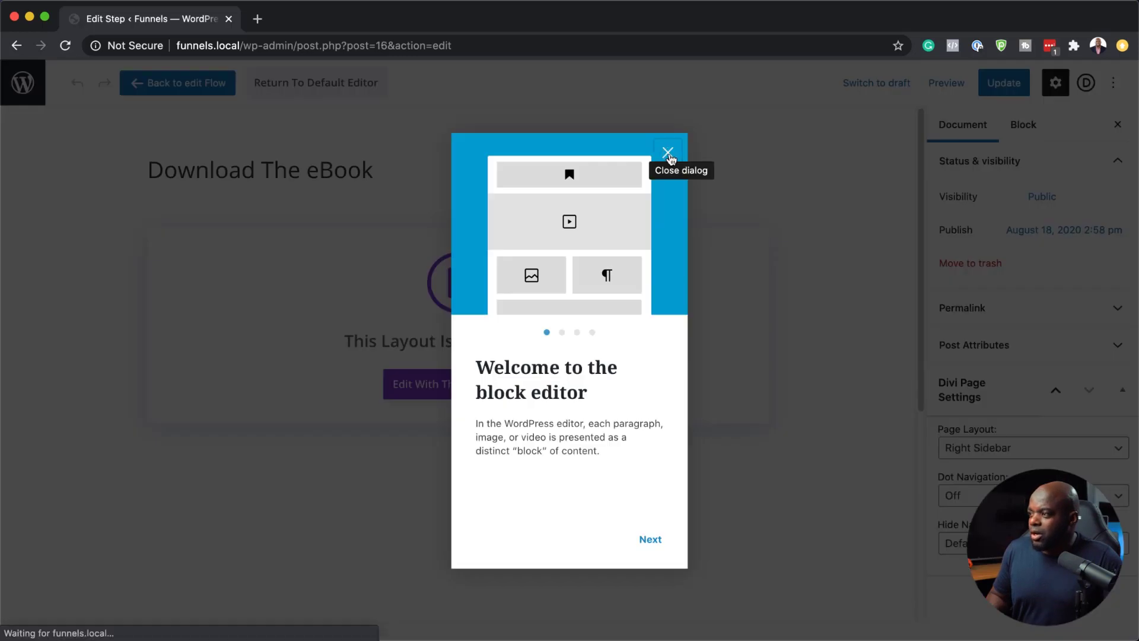
left_click(668, 153)
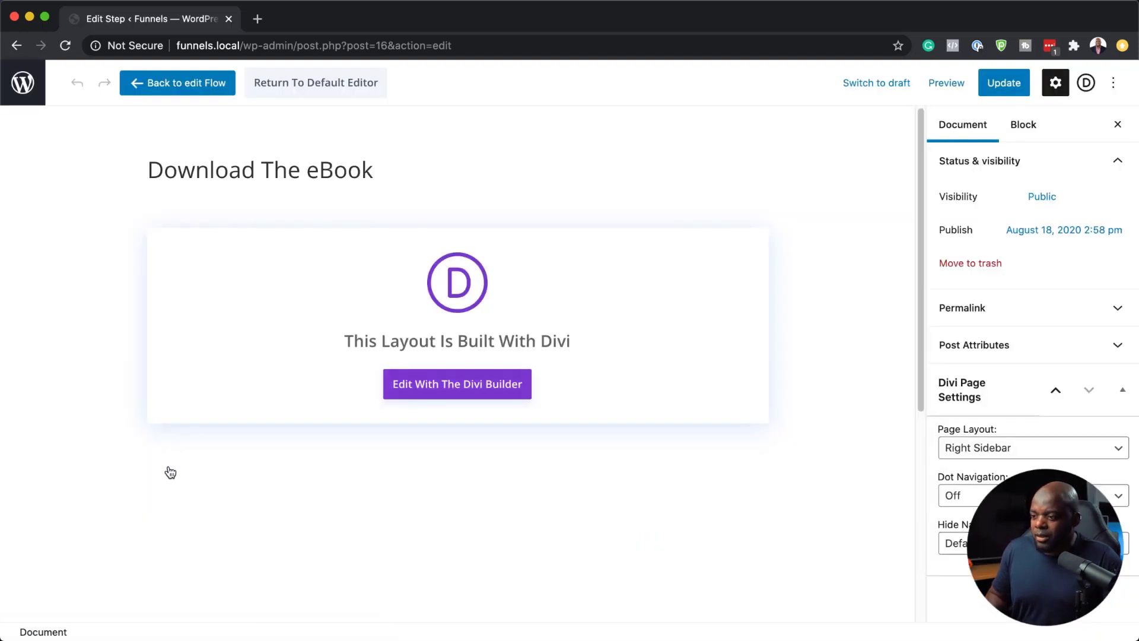
Look up the opt-in page shortcode in the step's Optin Settings and select it
scroll(169, 468, "down", 10)
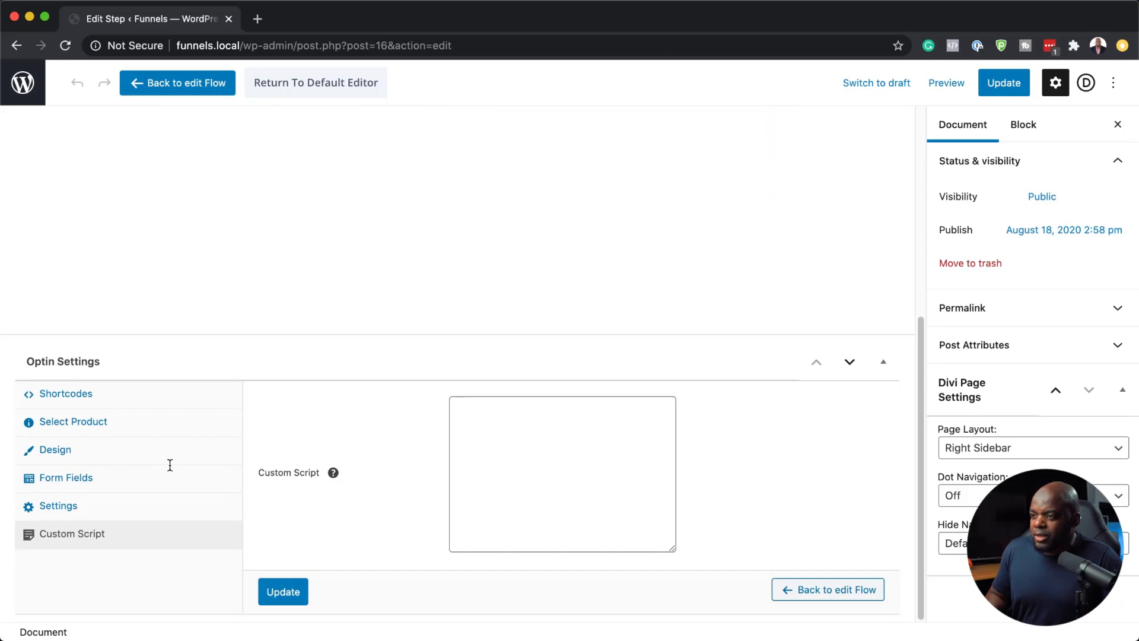
left_click(114, 399)
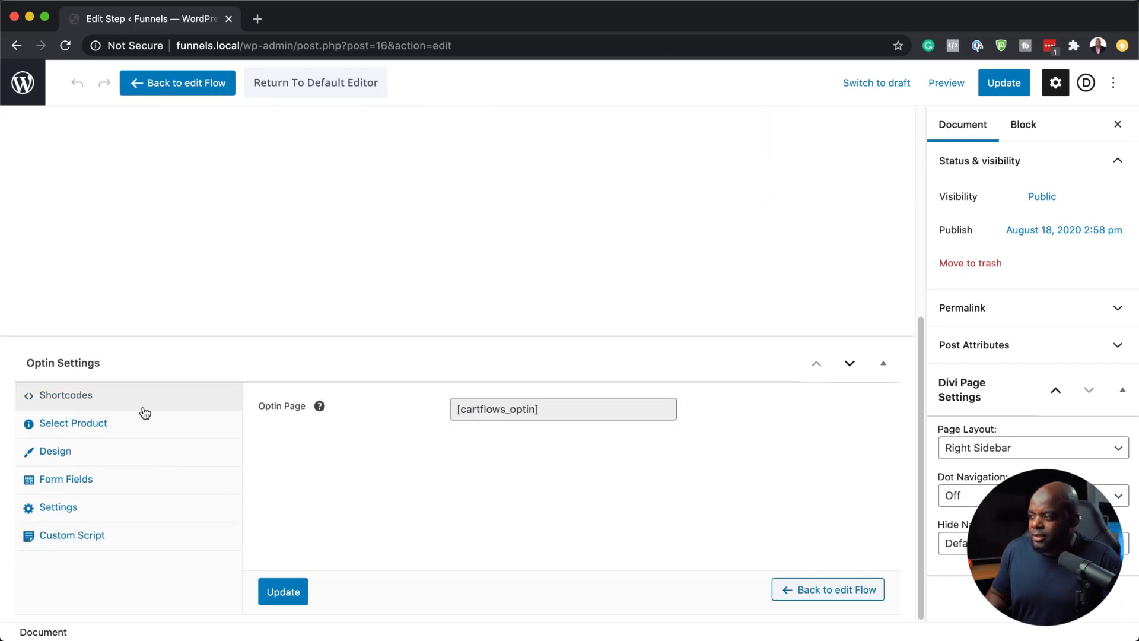
left_click(544, 409)
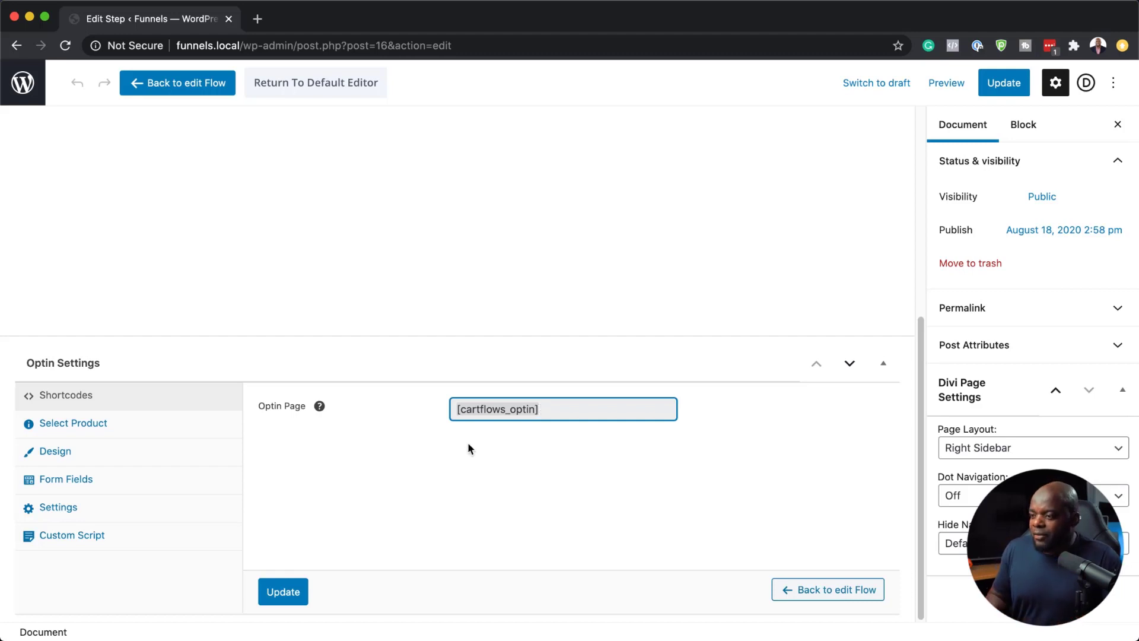
Open the Download The eBook page in the Divi Builder and start building without the tour
scroll(445, 416, "up", 5)
left_click(461, 387)
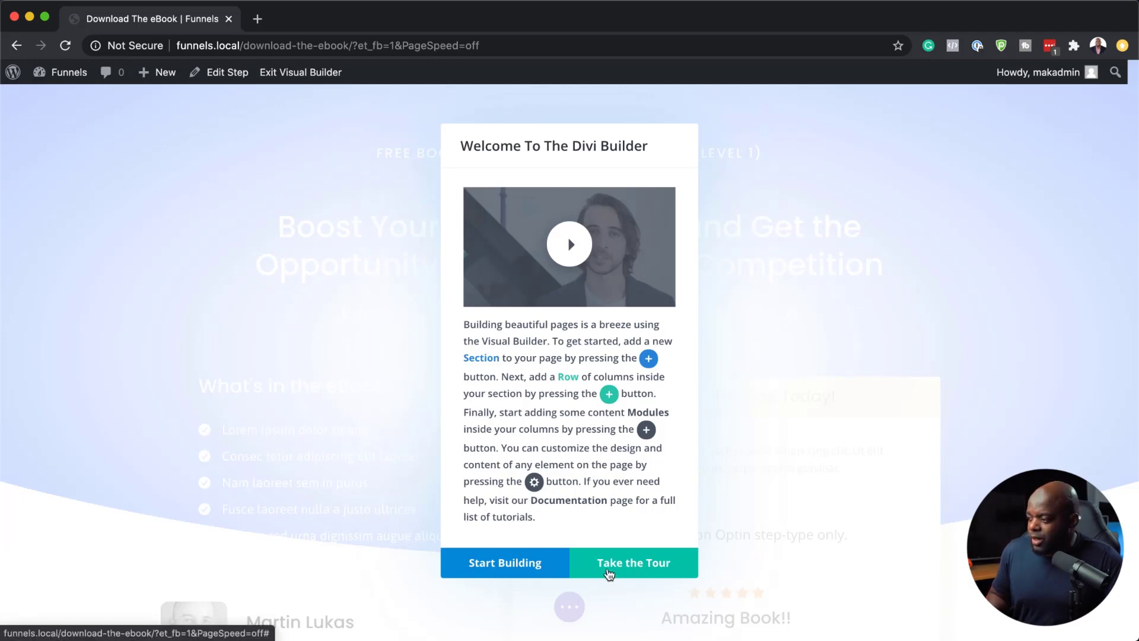
left_click(512, 567)
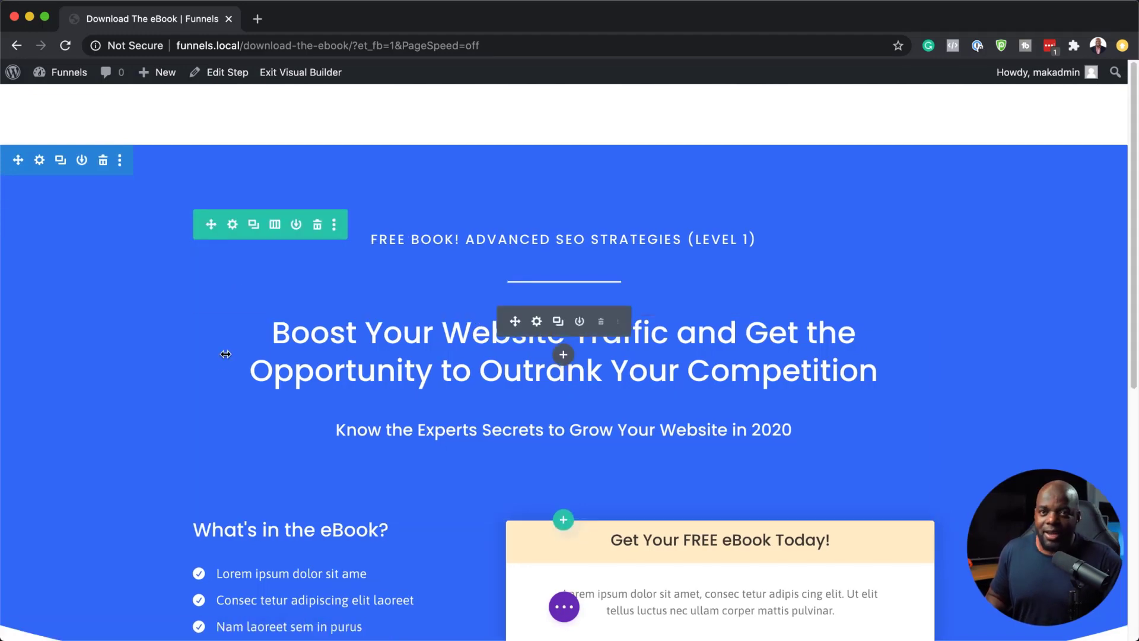
Delete the imported template sections from the Download The eBook page, closing the row insertion dialogs without adding a row
scroll(192, 356, "down", 7)
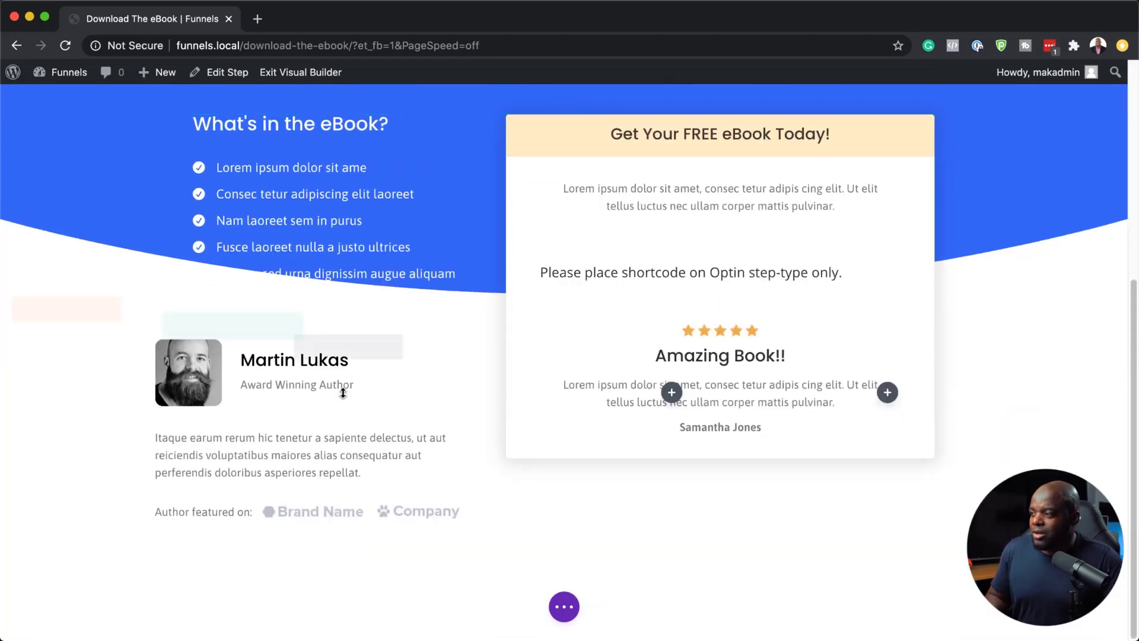
scroll(356, 344, "up", 6)
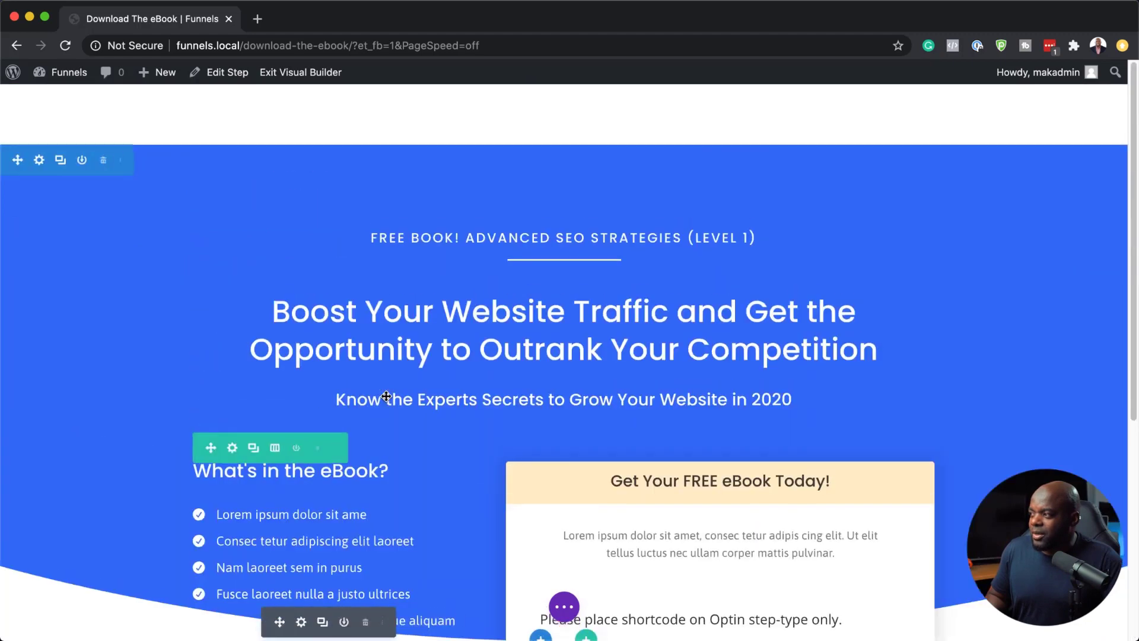
mouse_move(109, 145)
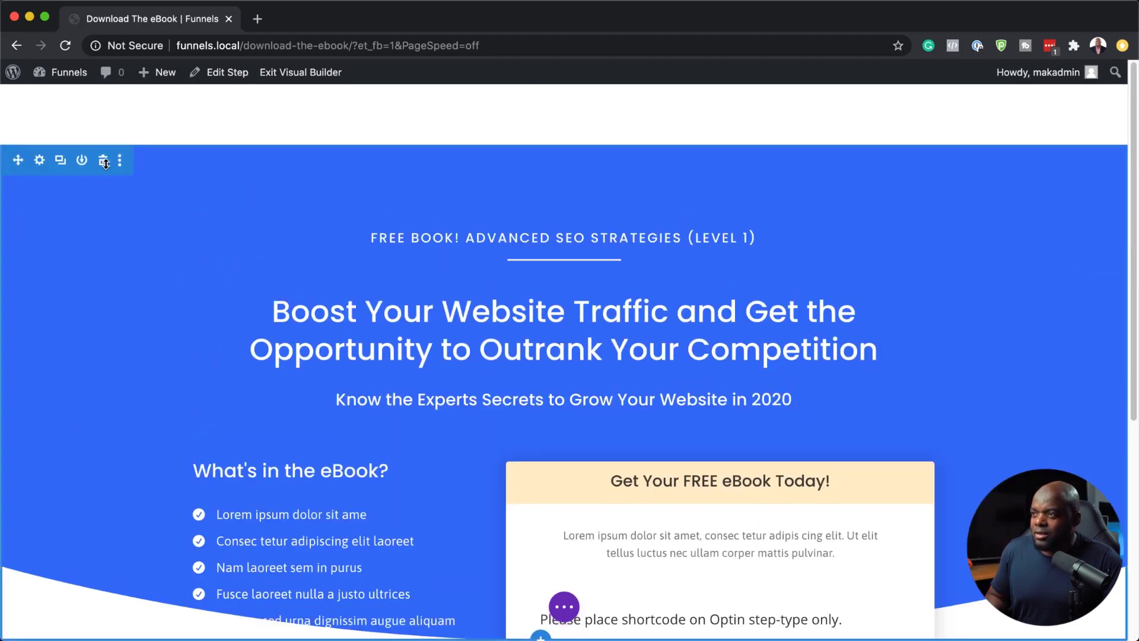
left_click(104, 166)
left_click(102, 162)
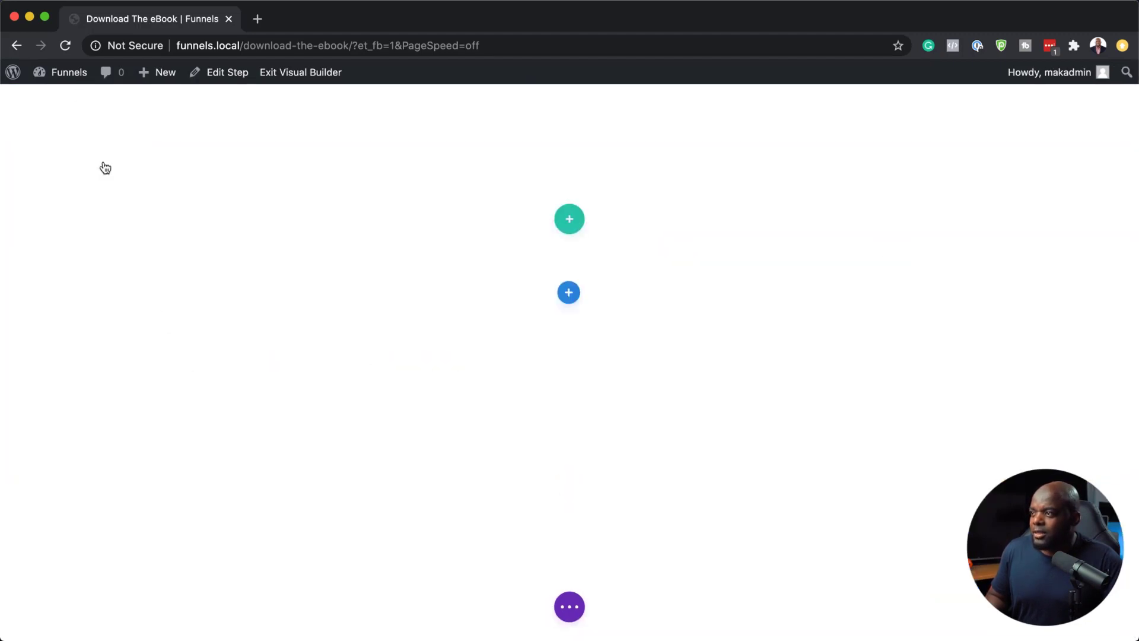
left_click(697, 253)
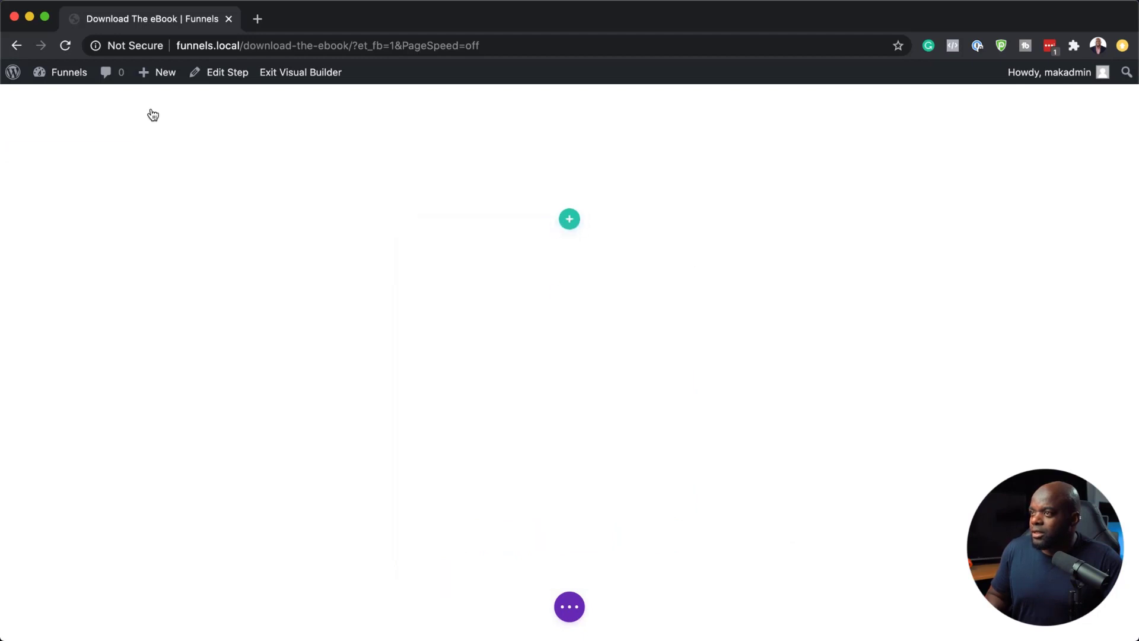
left_click(102, 162)
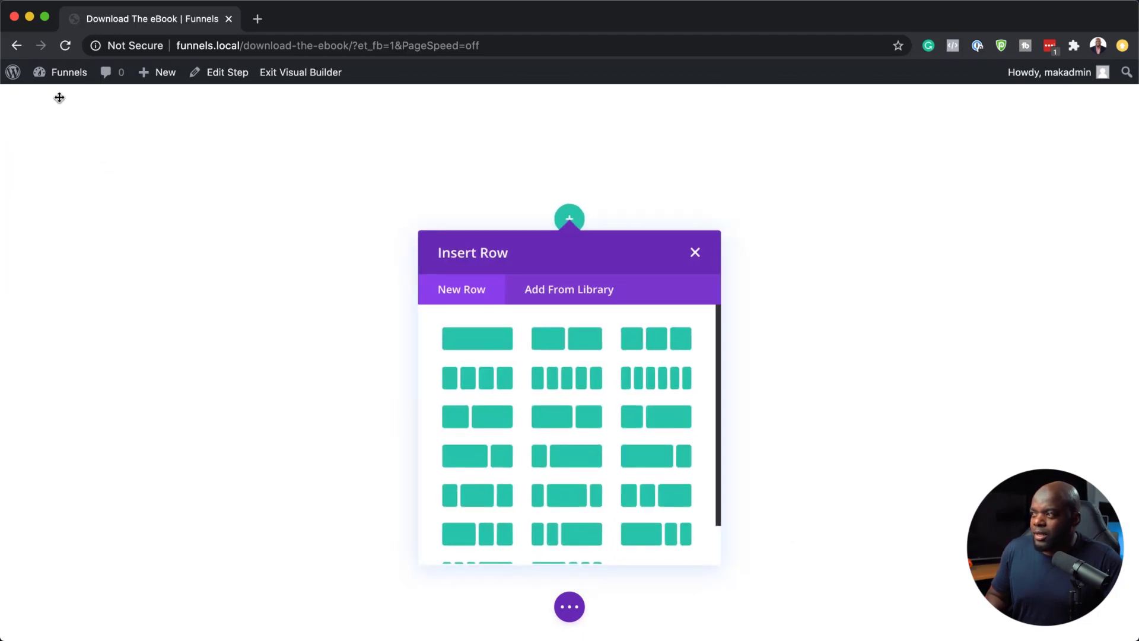
left_click(695, 255)
mouse_move(135, 188)
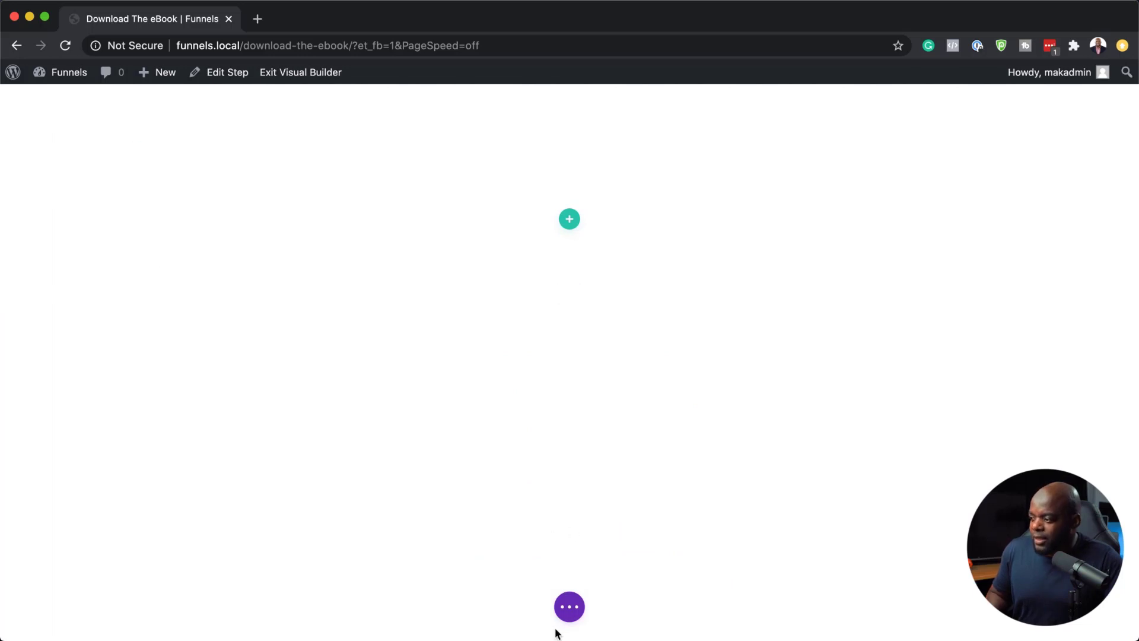
Check the page's remaining section structure in wireframe view and return to desktop view
left_click(568, 607)
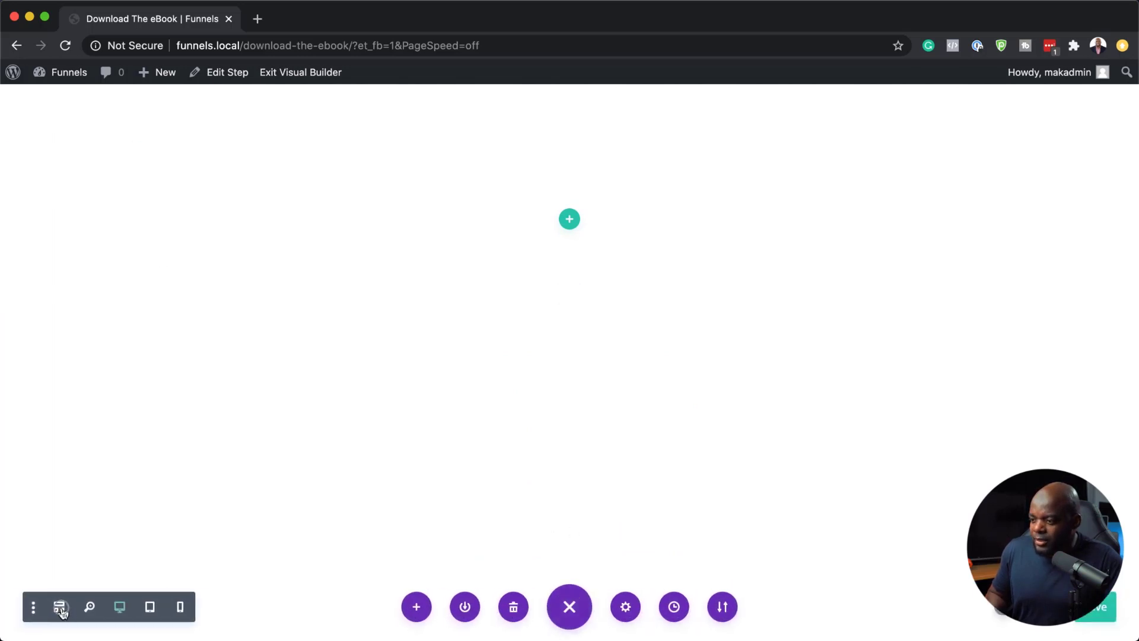
left_click(59, 607)
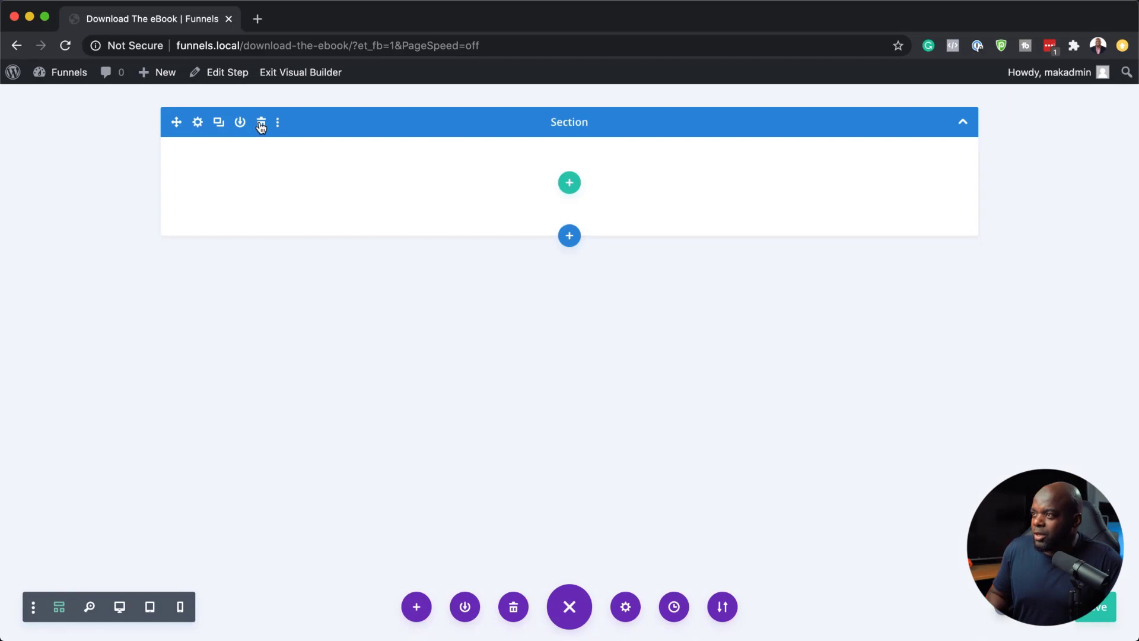
left_click(569, 182)
left_click(695, 215)
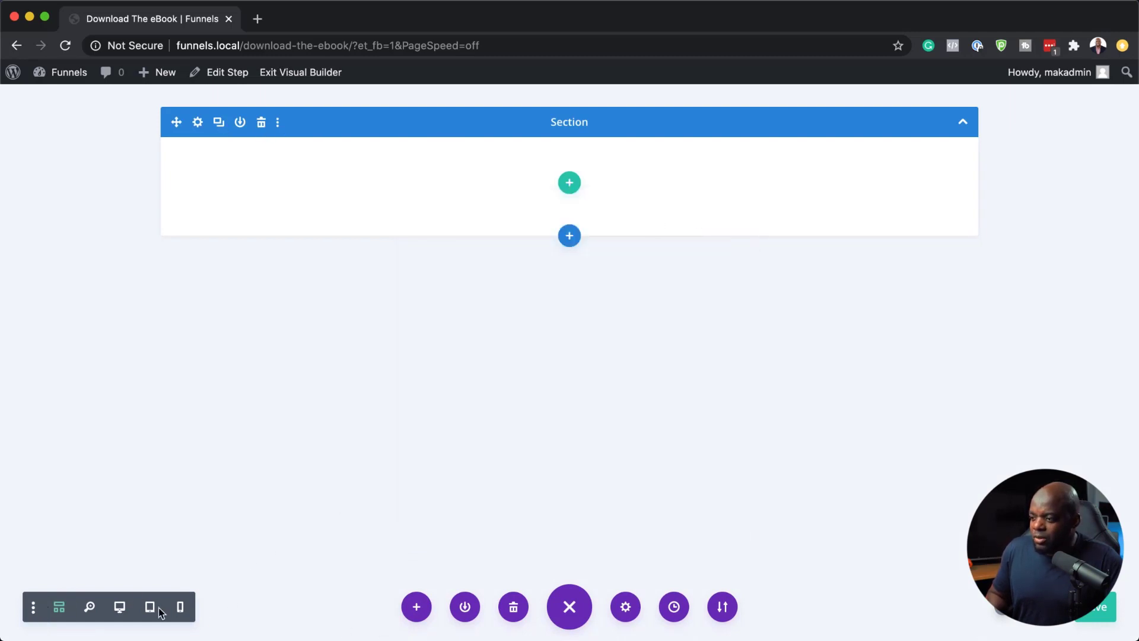
left_click(120, 606)
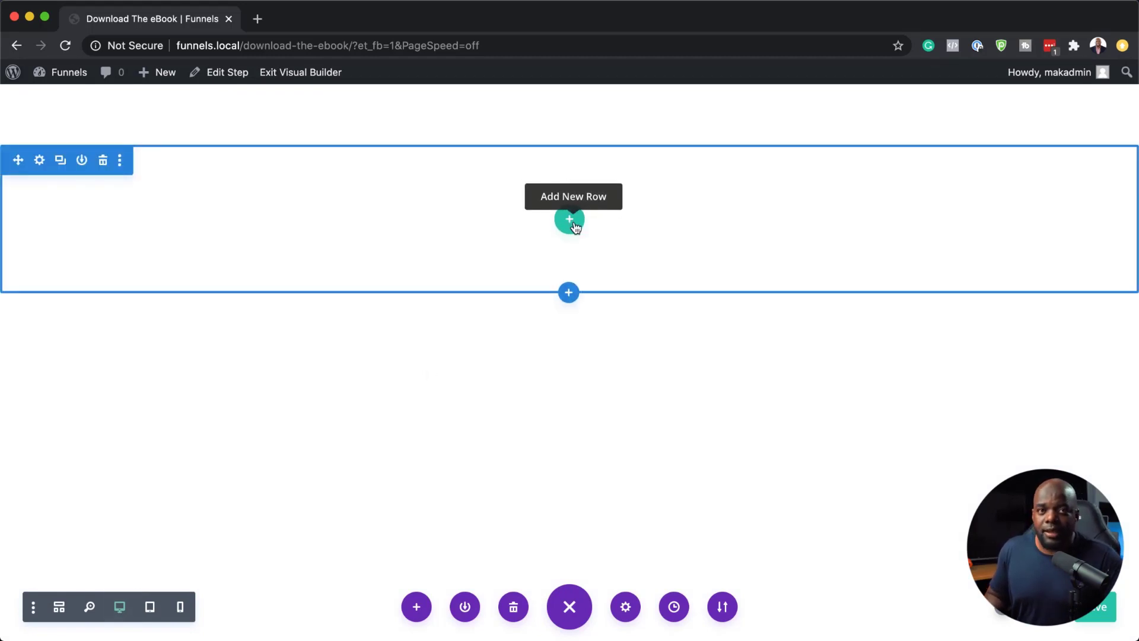
Set the blurred kitchen photo from the media library as the empty section's background image and save the section settings
left_click(40, 161)
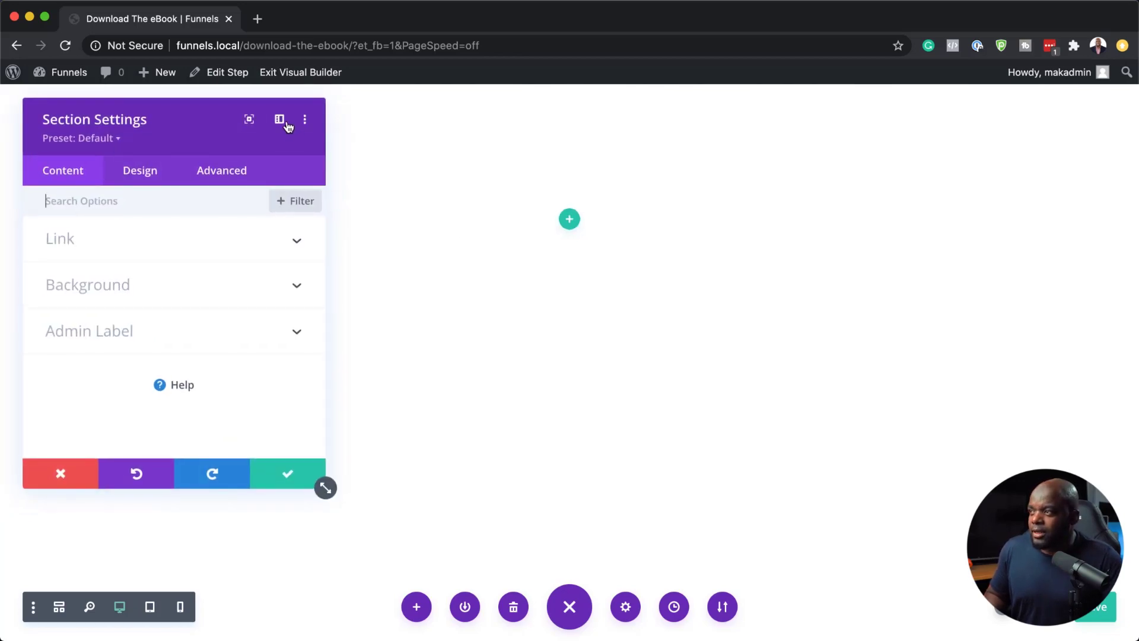
left_click(283, 123)
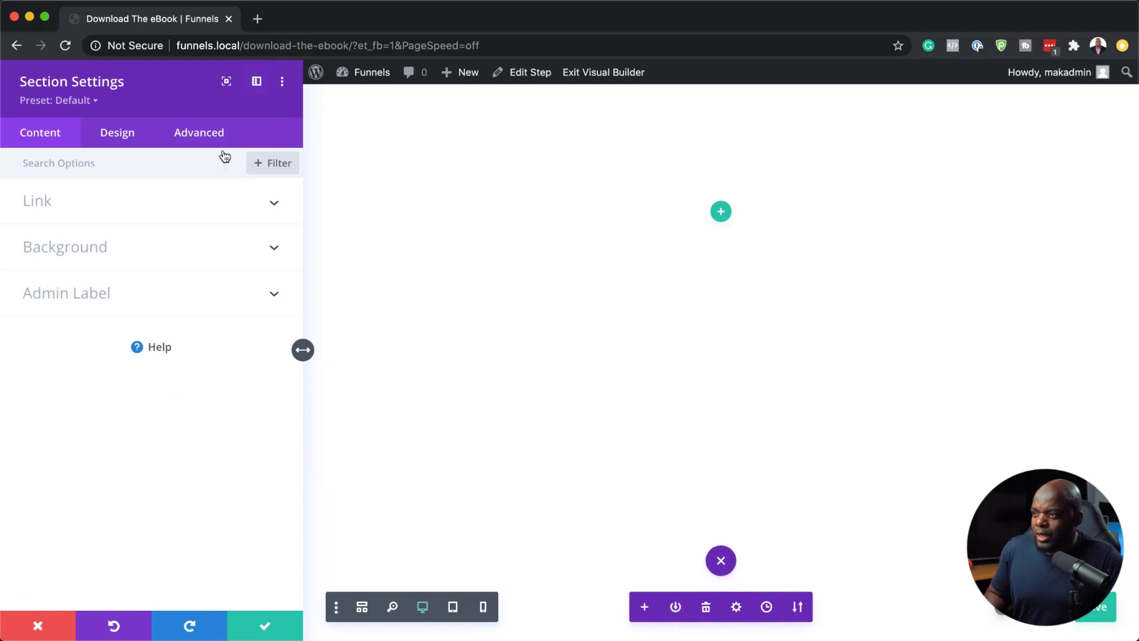
left_click(106, 249)
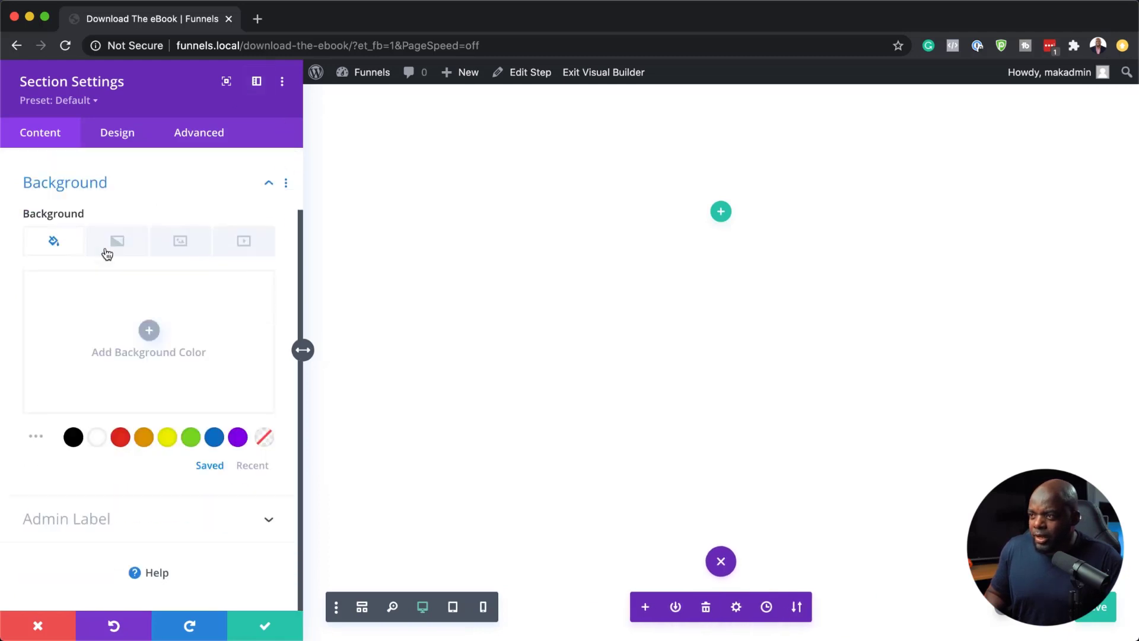
left_click(191, 250)
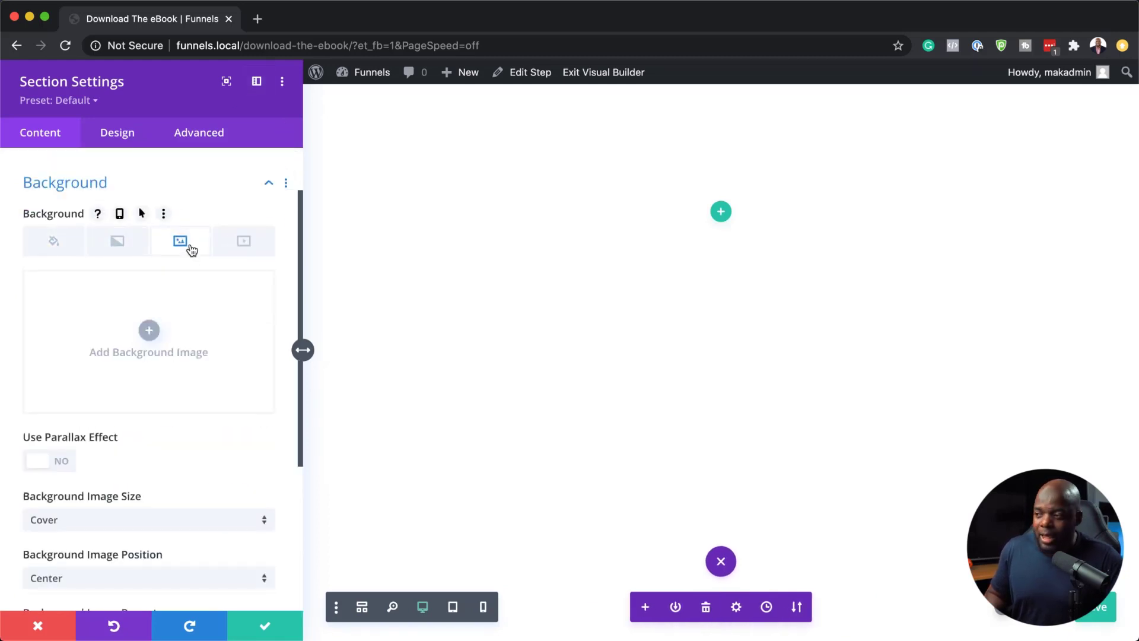
left_click(150, 334)
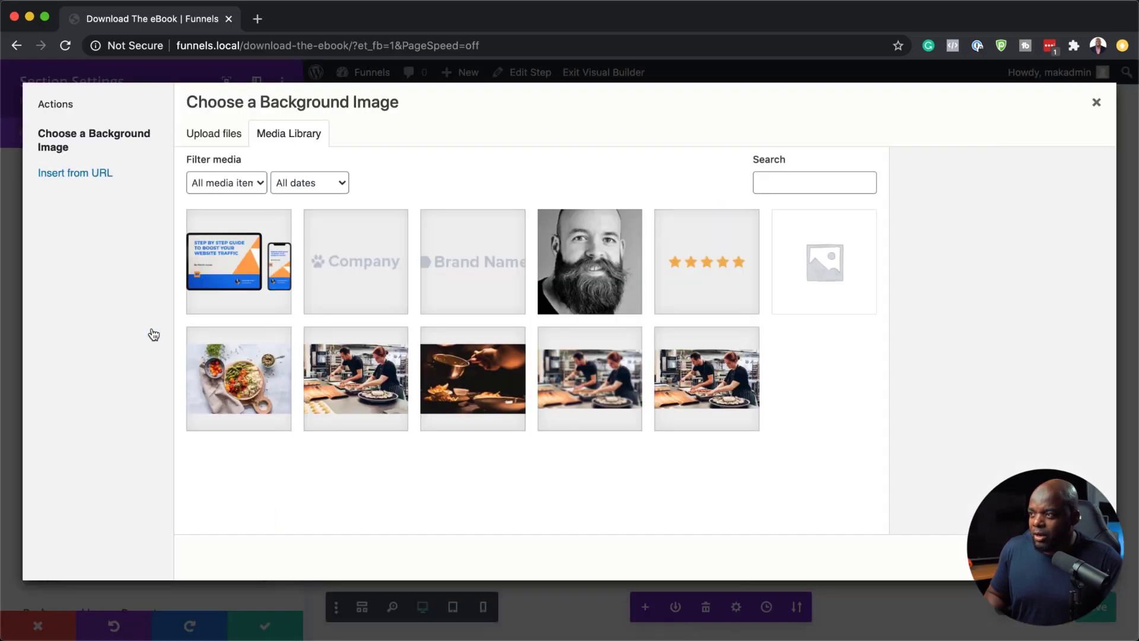
left_click(621, 396)
left_click(1059, 557)
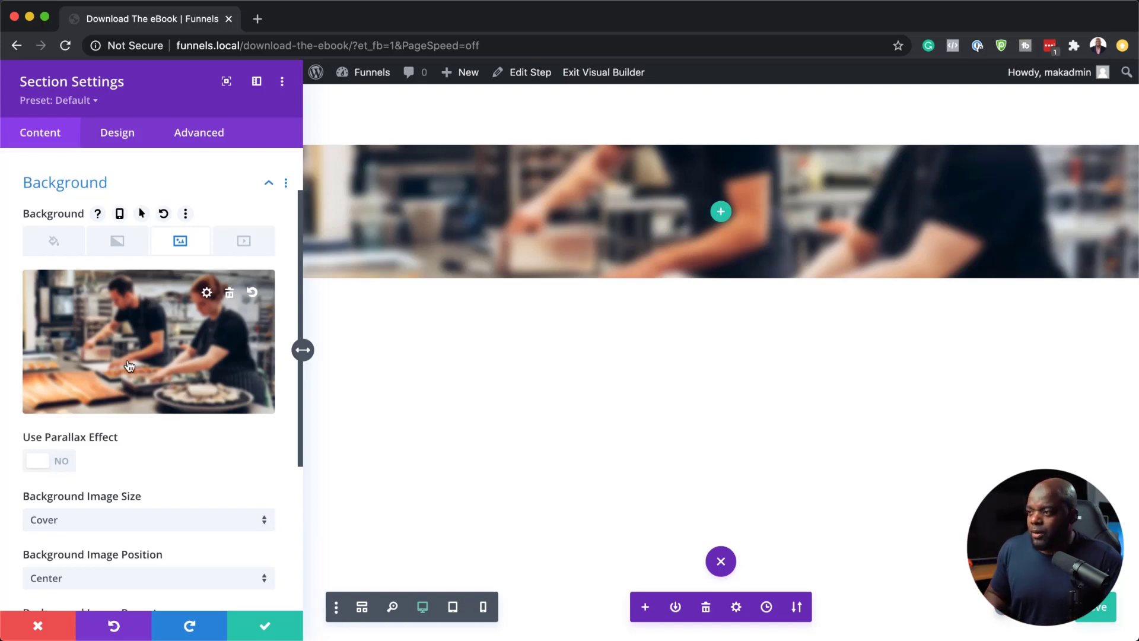
scroll(176, 323, "up", 1)
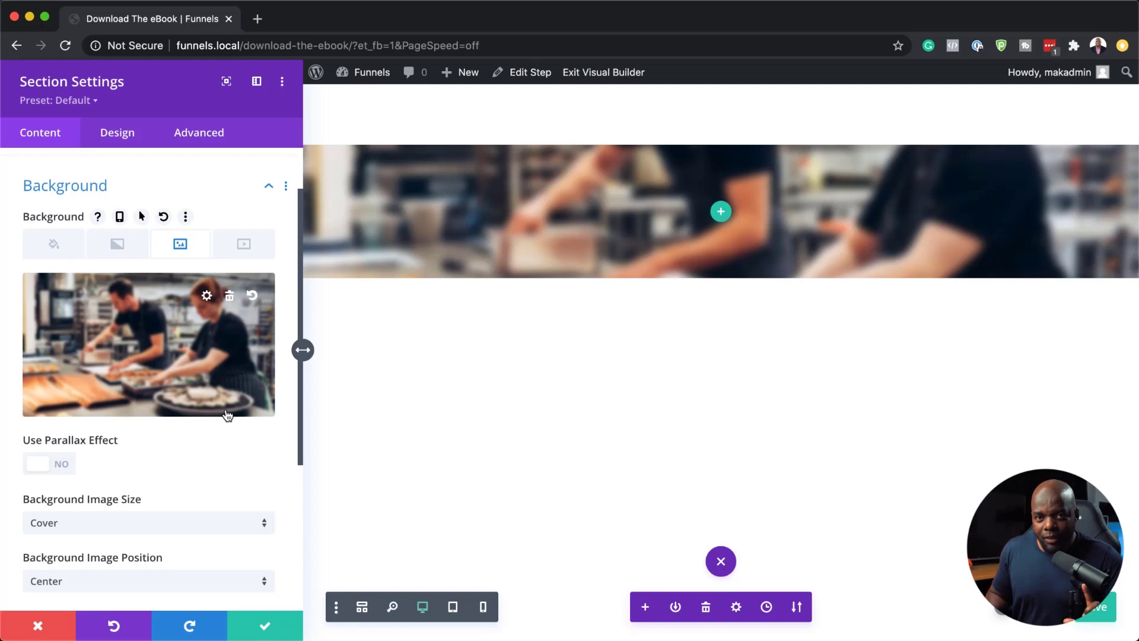
left_click(266, 626)
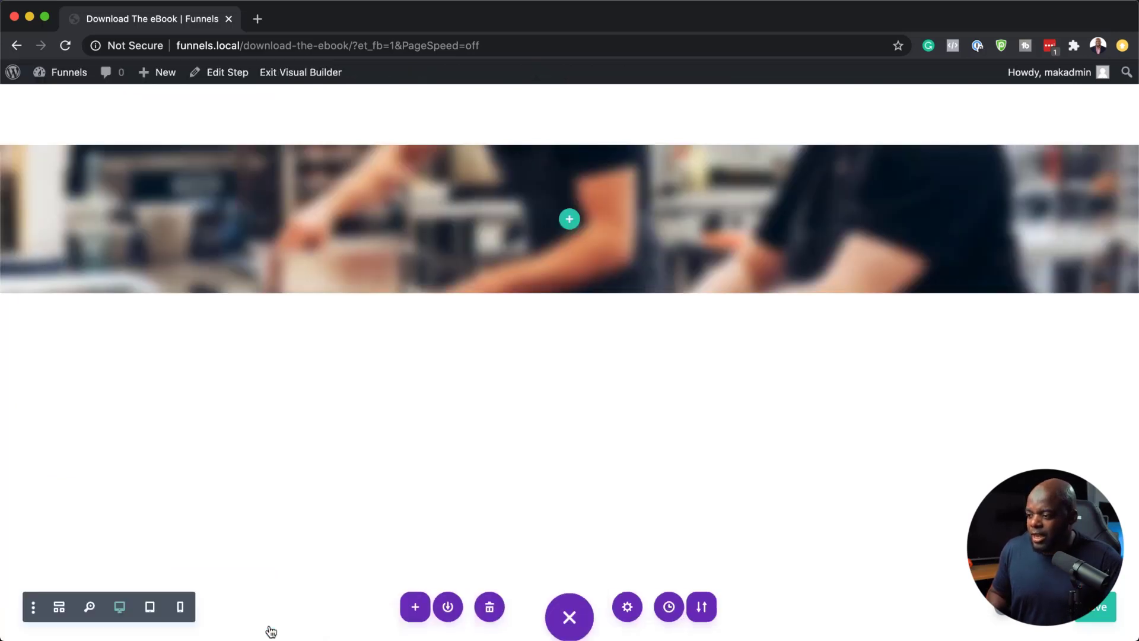
Insert a two-column row with a wider first column into the section and add a Video module to that column
left_click(568, 219)
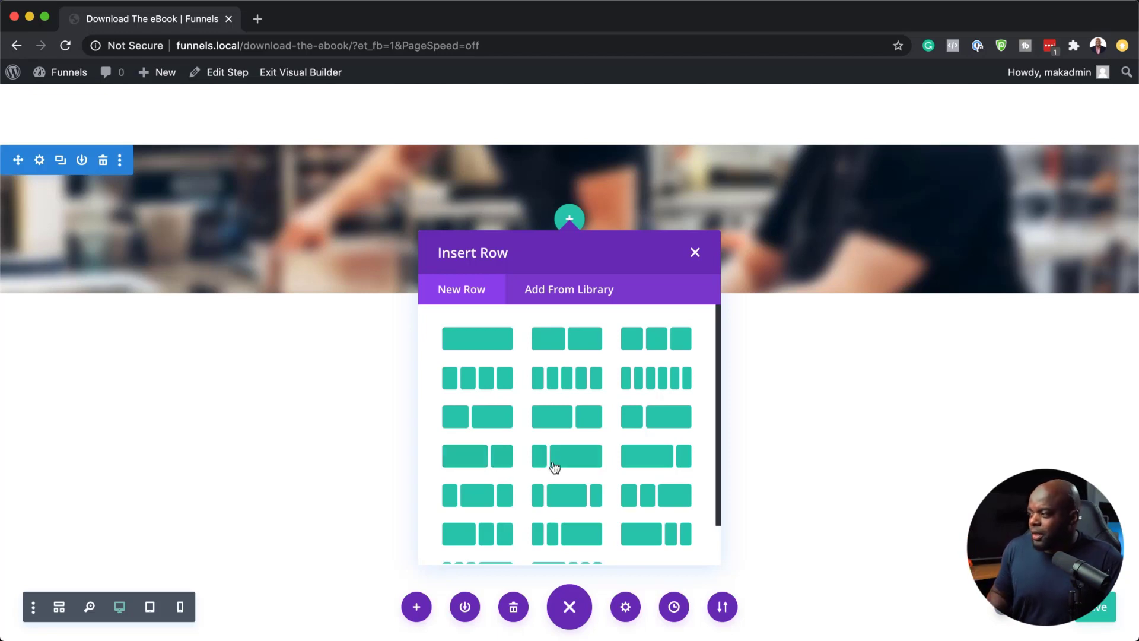
left_click(586, 417)
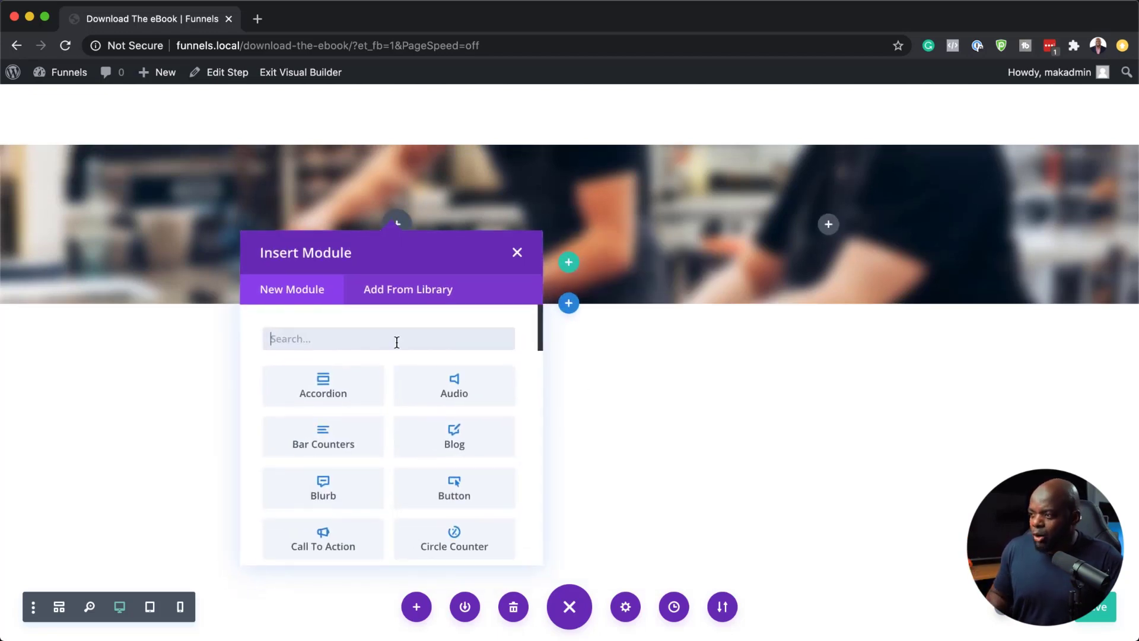
type("video")
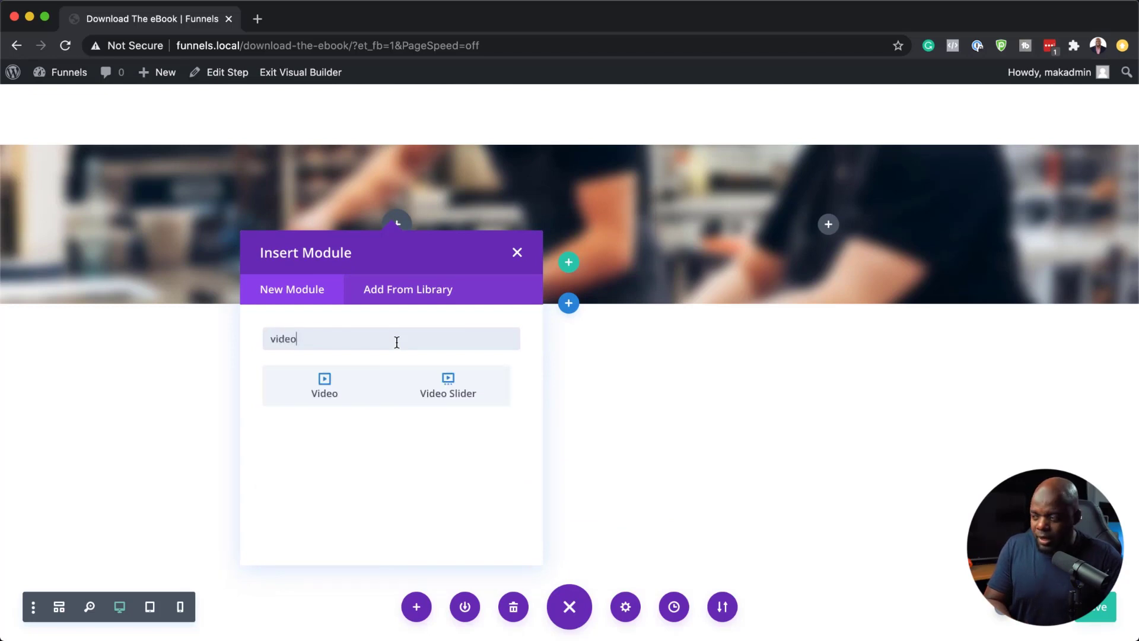
left_click(361, 381)
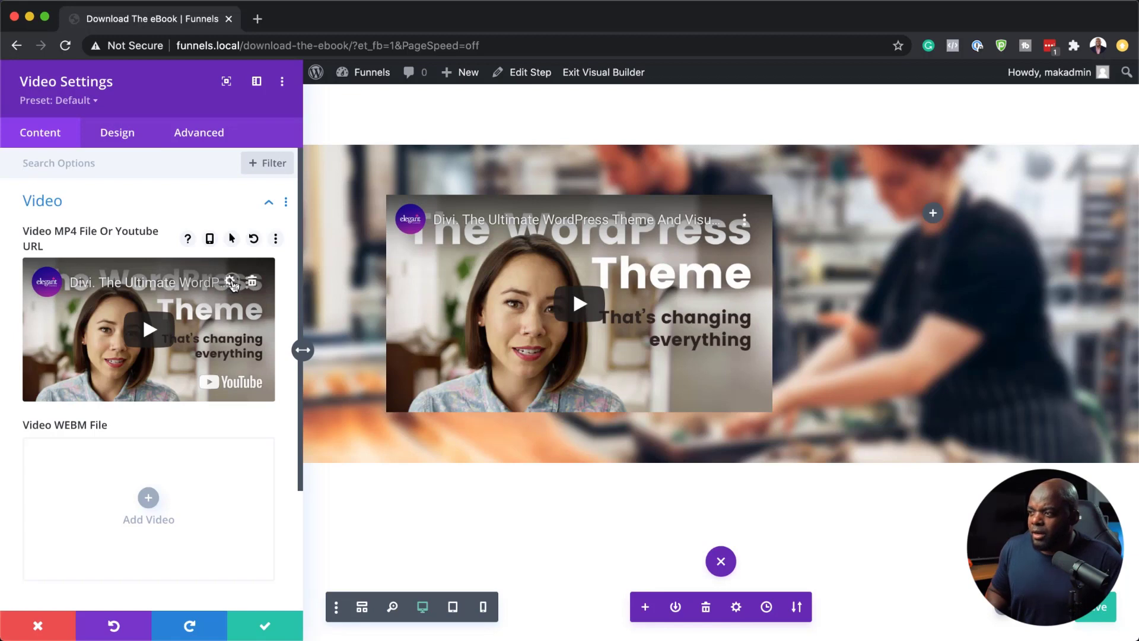
Look at the option for inserting the module's video from a URL, keeping the default video
left_click(233, 287)
left_click(82, 176)
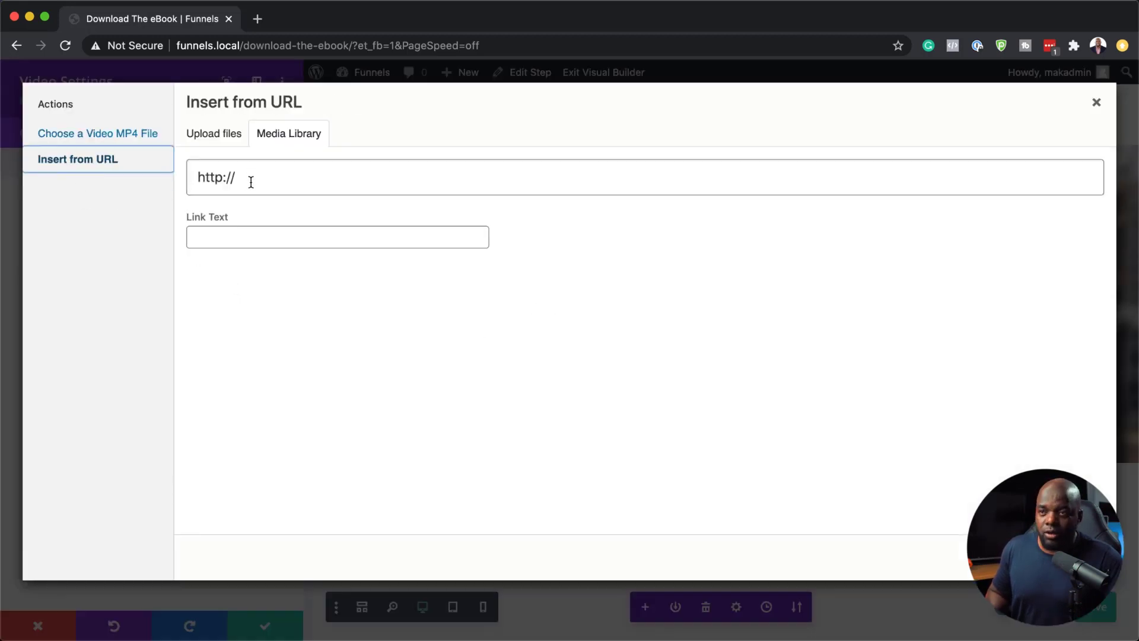
left_click(12, 542)
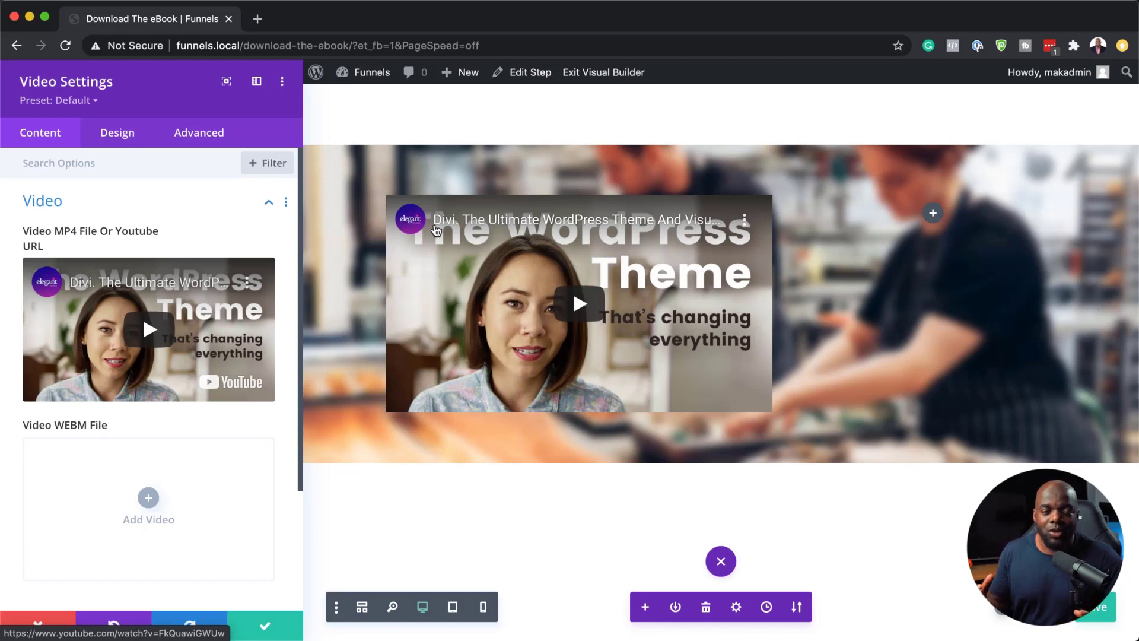
Set the last sharp kitchen photo in the media library as the video's overlay image
scroll(263, 526, "down", 3)
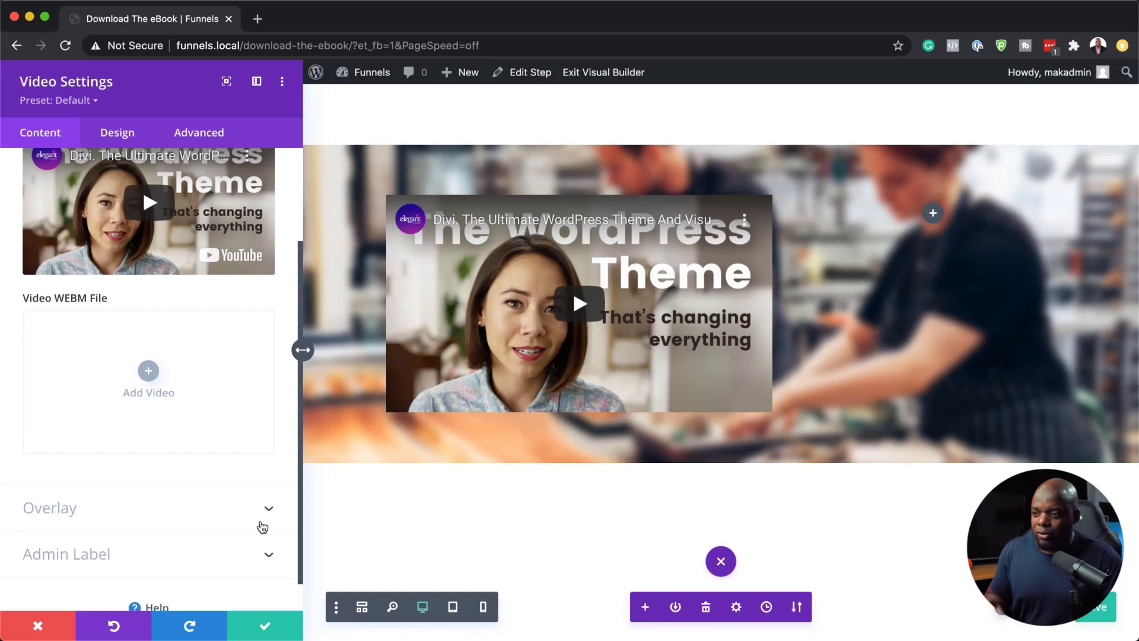
left_click(156, 520)
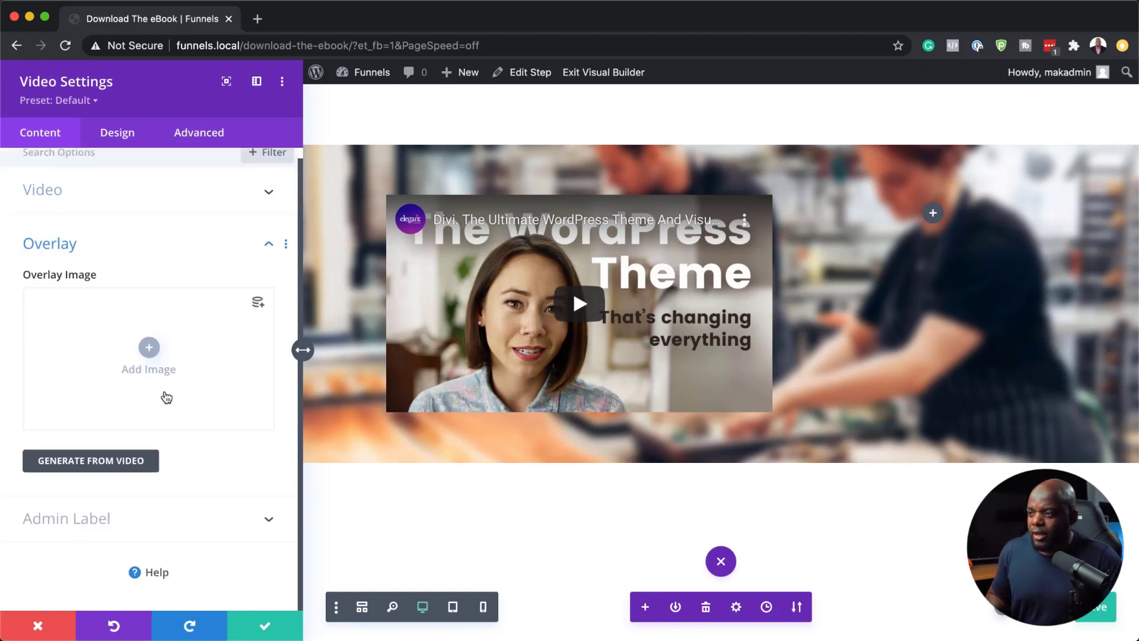
left_click(157, 355)
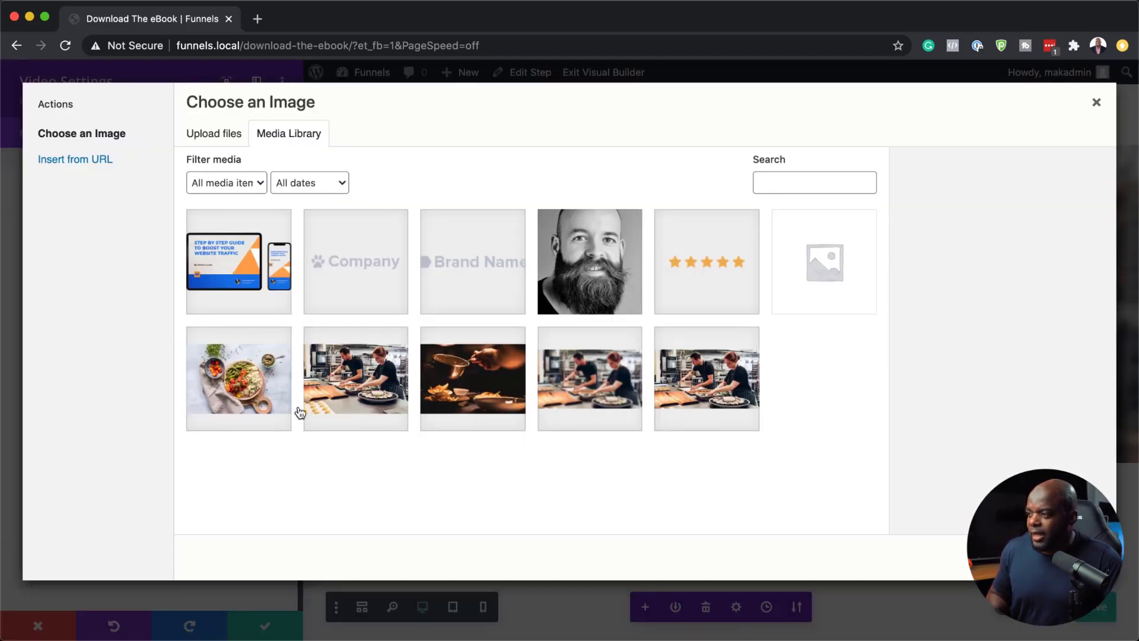
left_click(375, 397)
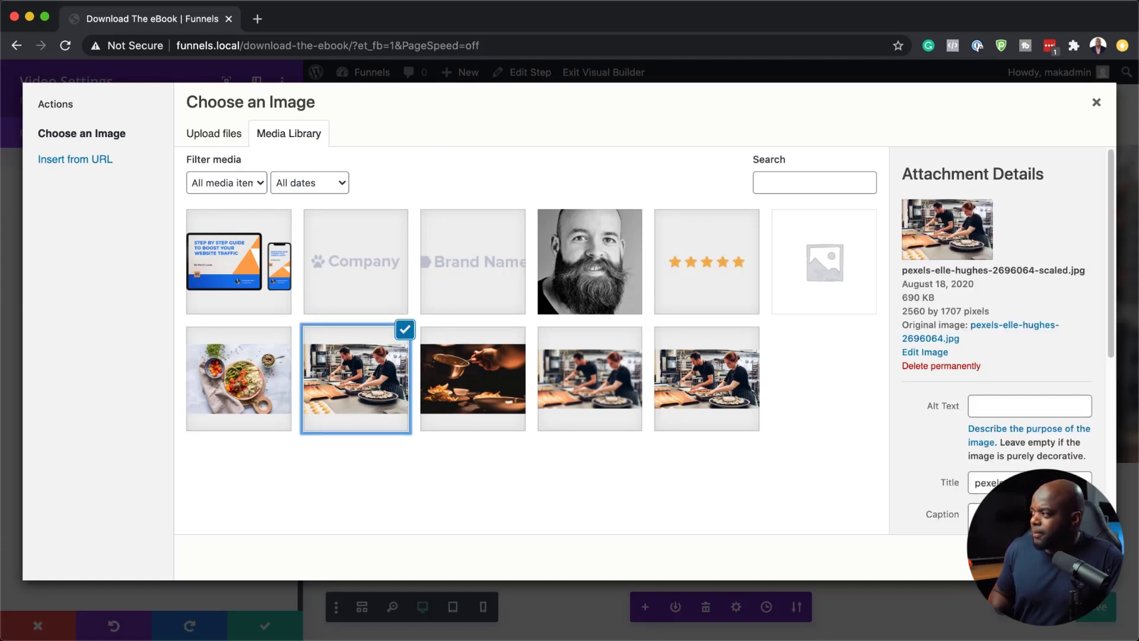
left_click(692, 398)
left_click(1061, 557)
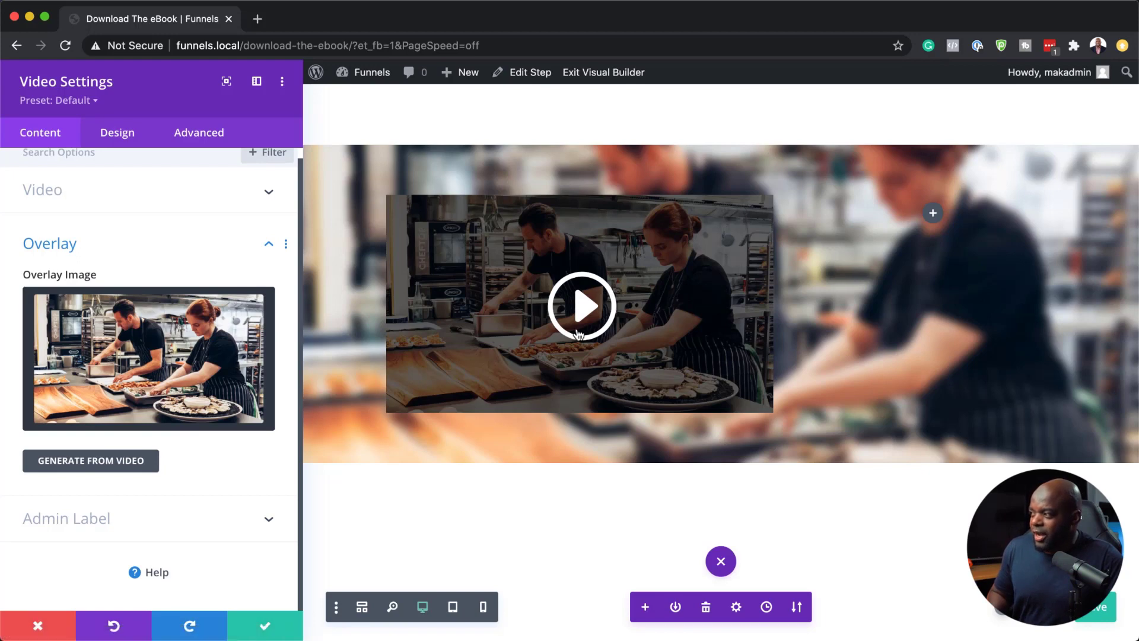
Enable a custom play icon size for the video and set the icon font size to 60px
left_click(124, 147)
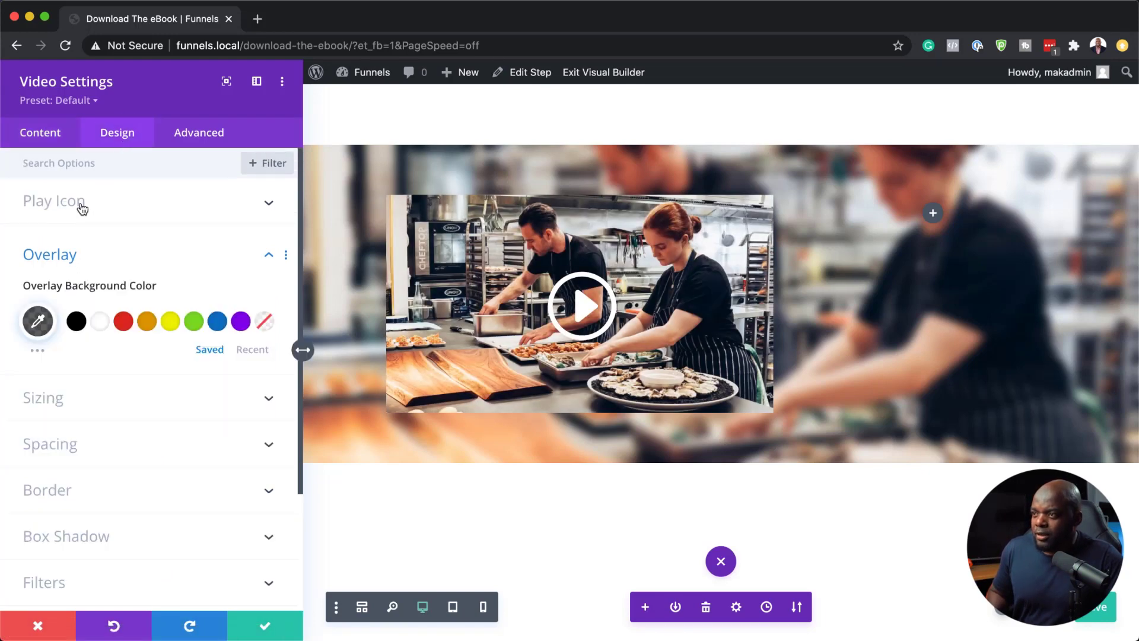
left_click(82, 203)
left_click(61, 346)
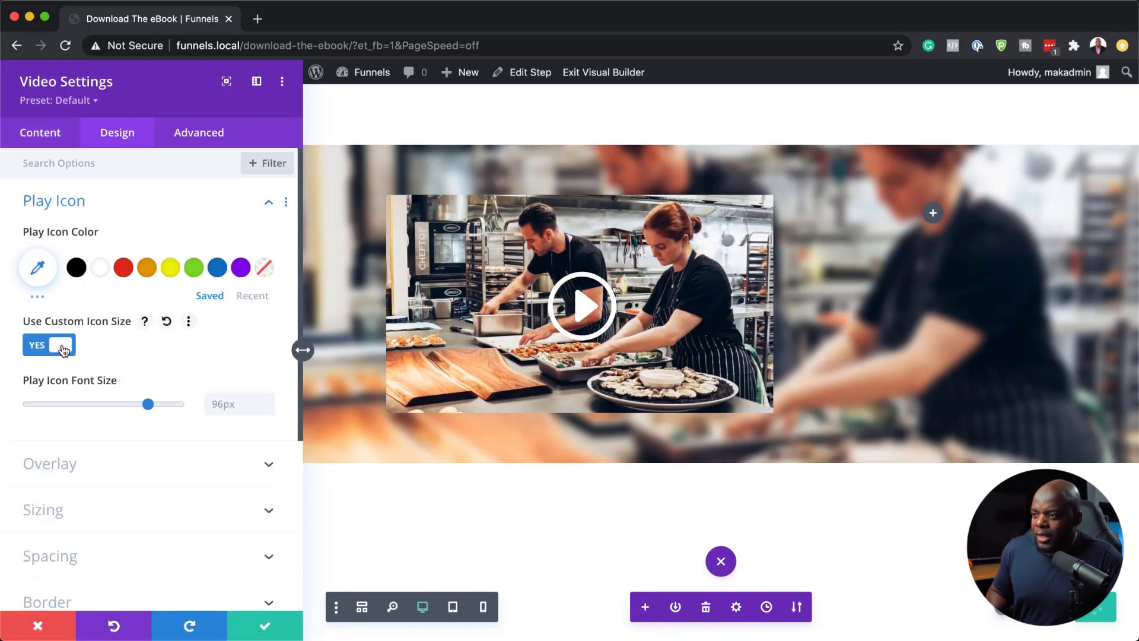
left_click_drag(148, 405, 102, 416)
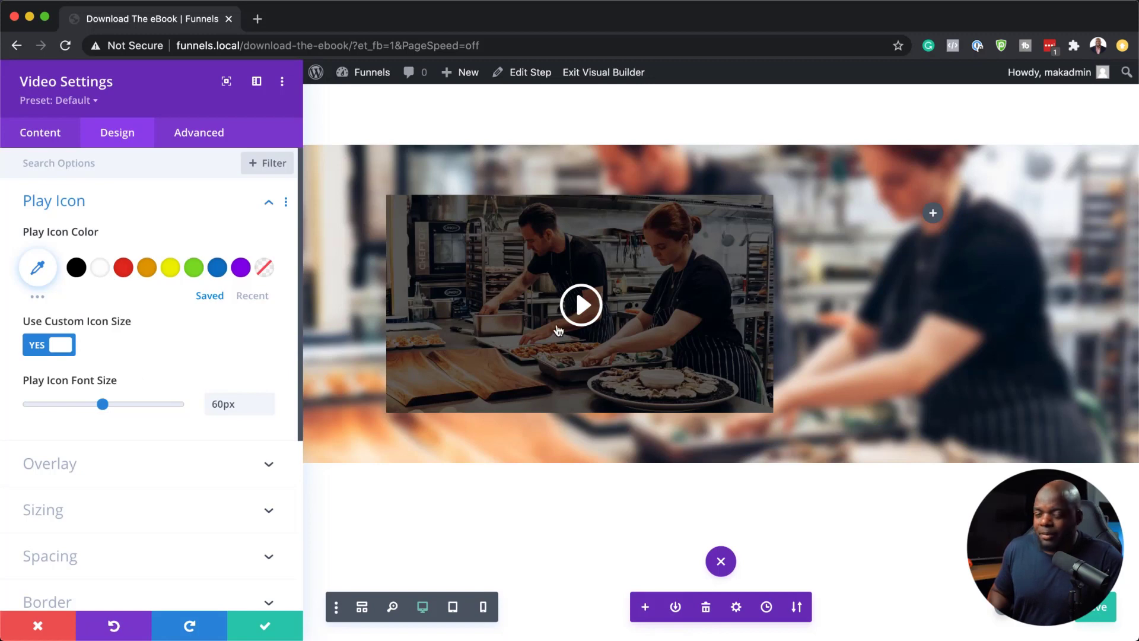
Round all corners of the video module by 5px, save its settings and reload the builder page
scroll(155, 474, "down", 2)
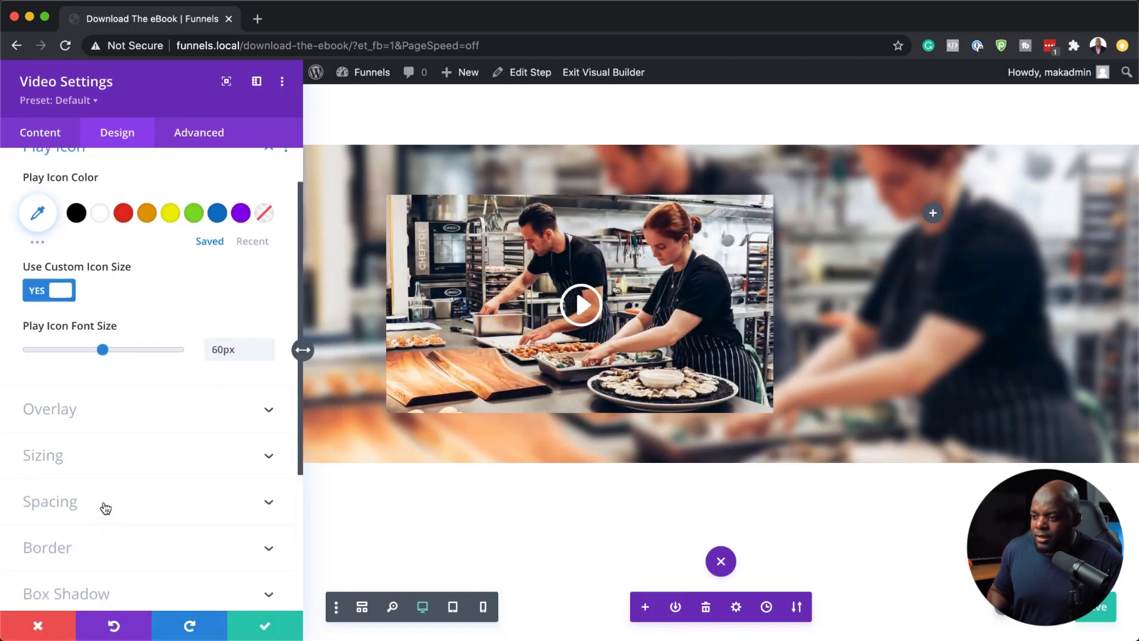
left_click(78, 549)
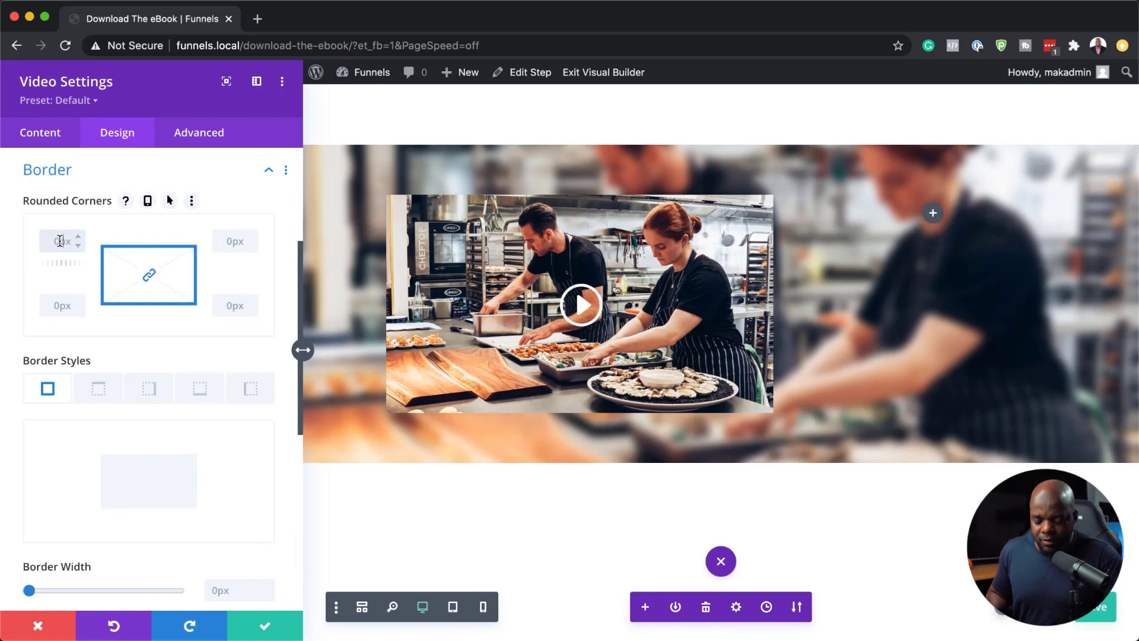
left_click(61, 240)
type("5")
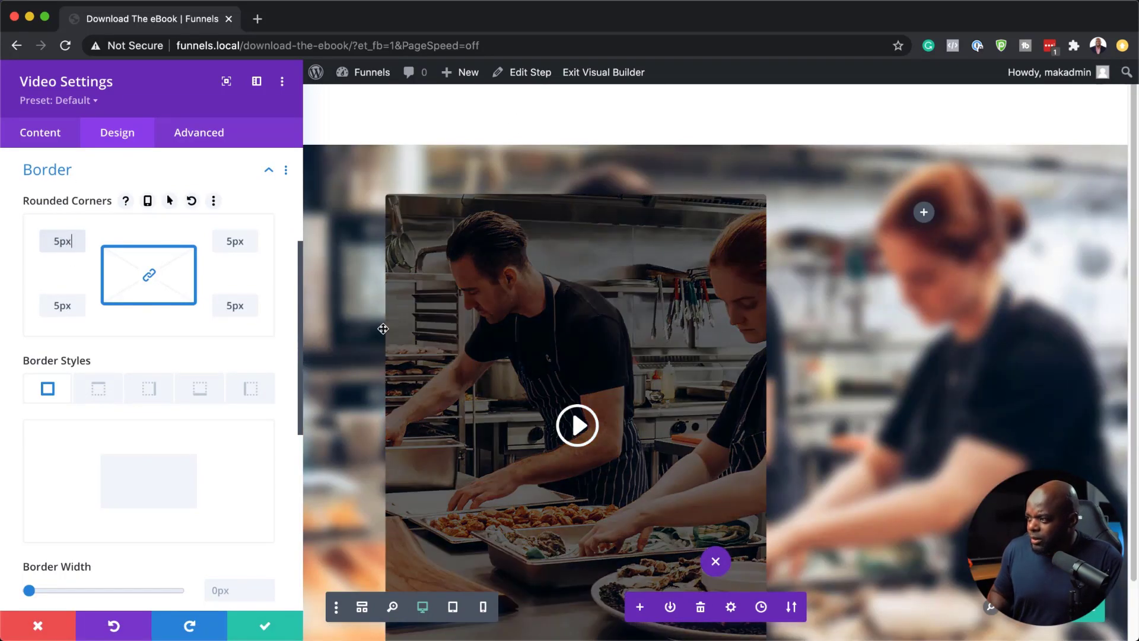
left_click(265, 628)
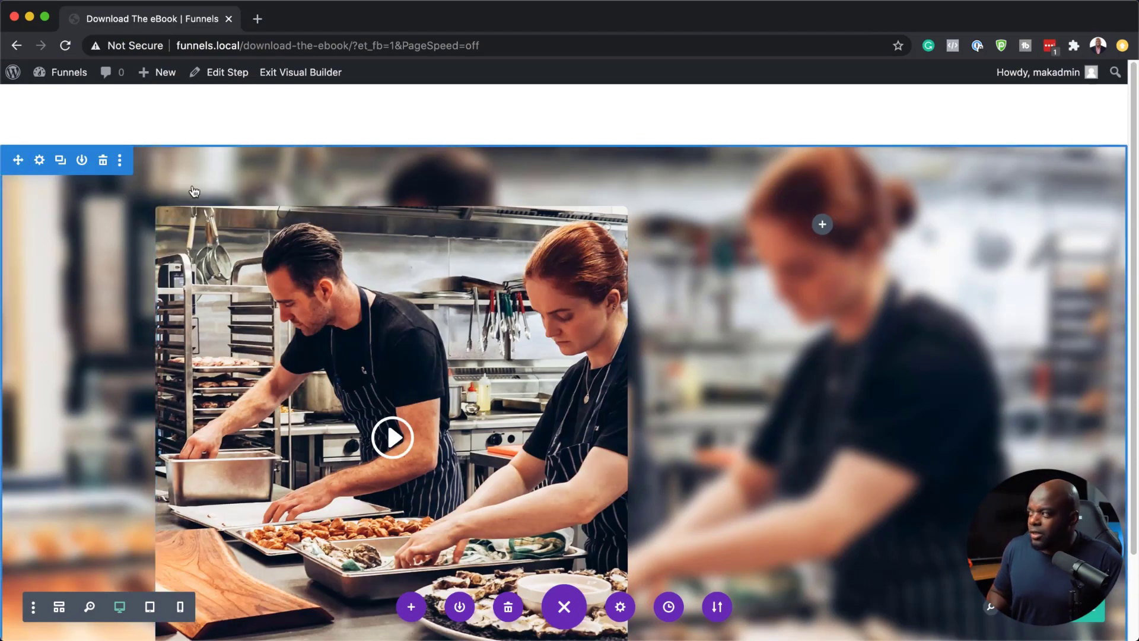
left_click(66, 45)
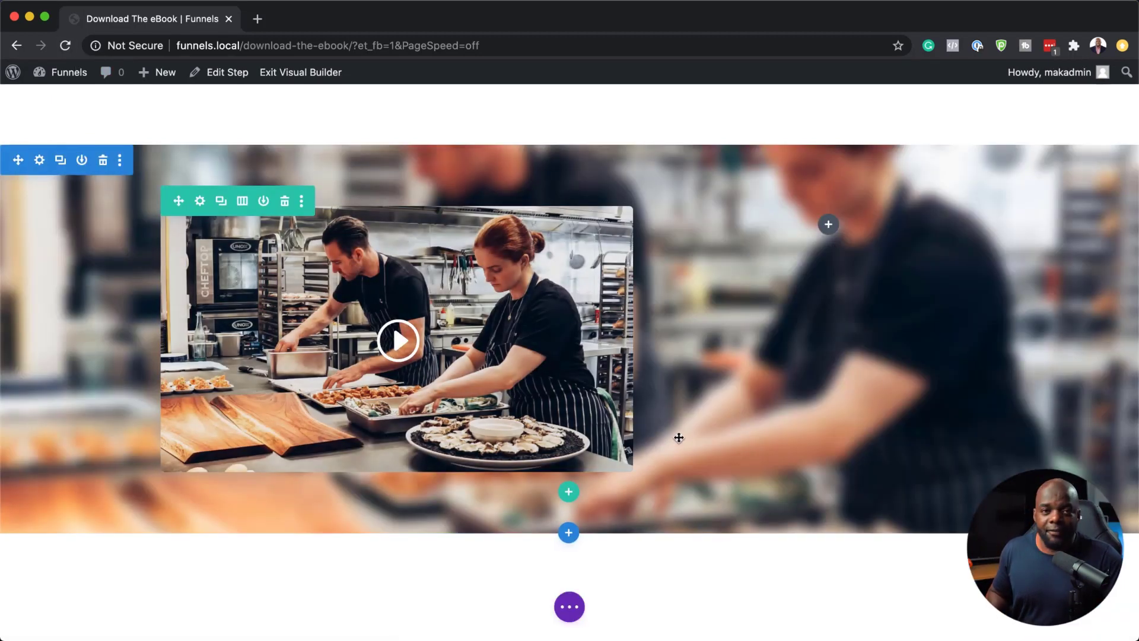
Add a Text module to the empty second column and replace its placeholder body with the shortcode [cartflows_optin]
left_click(829, 225)
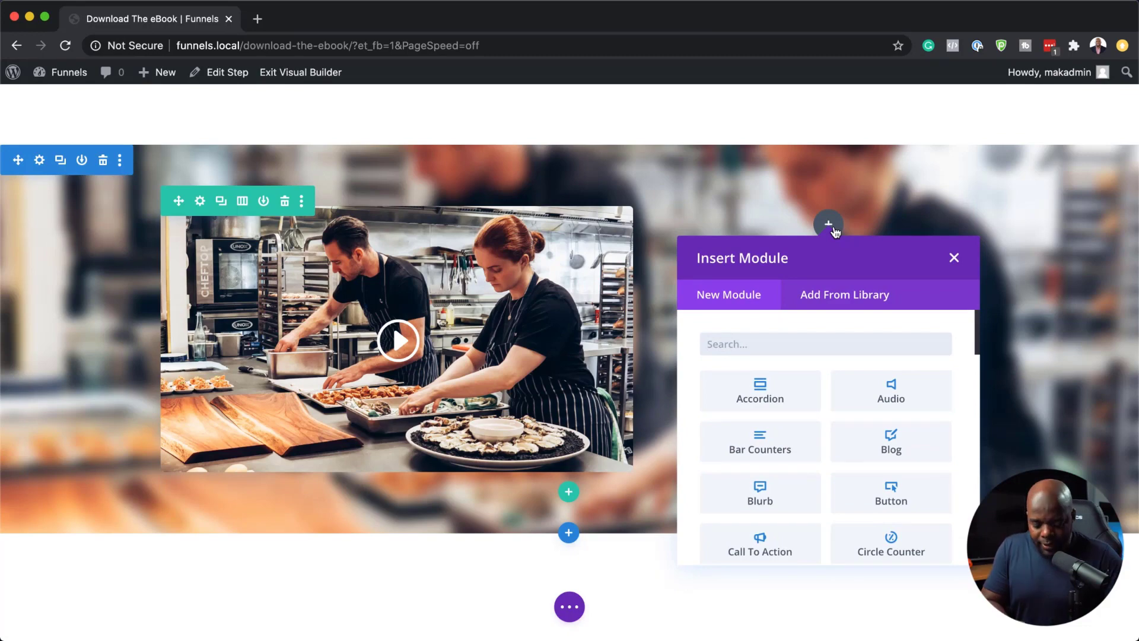
type("text")
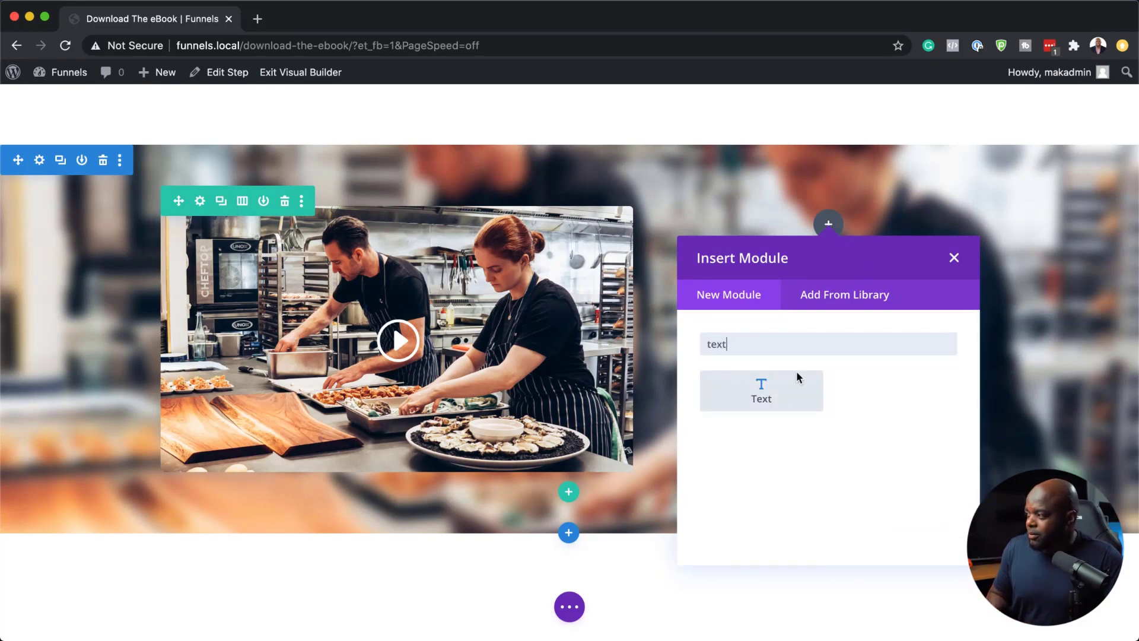
left_click(791, 389)
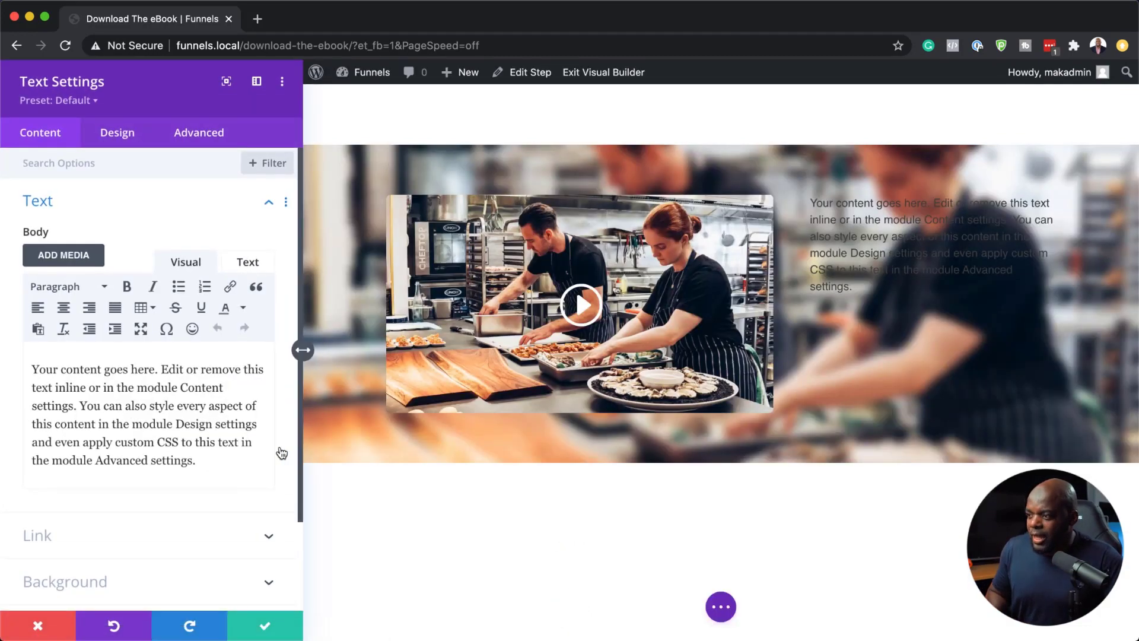
left_click_drag(203, 462, 11, 356)
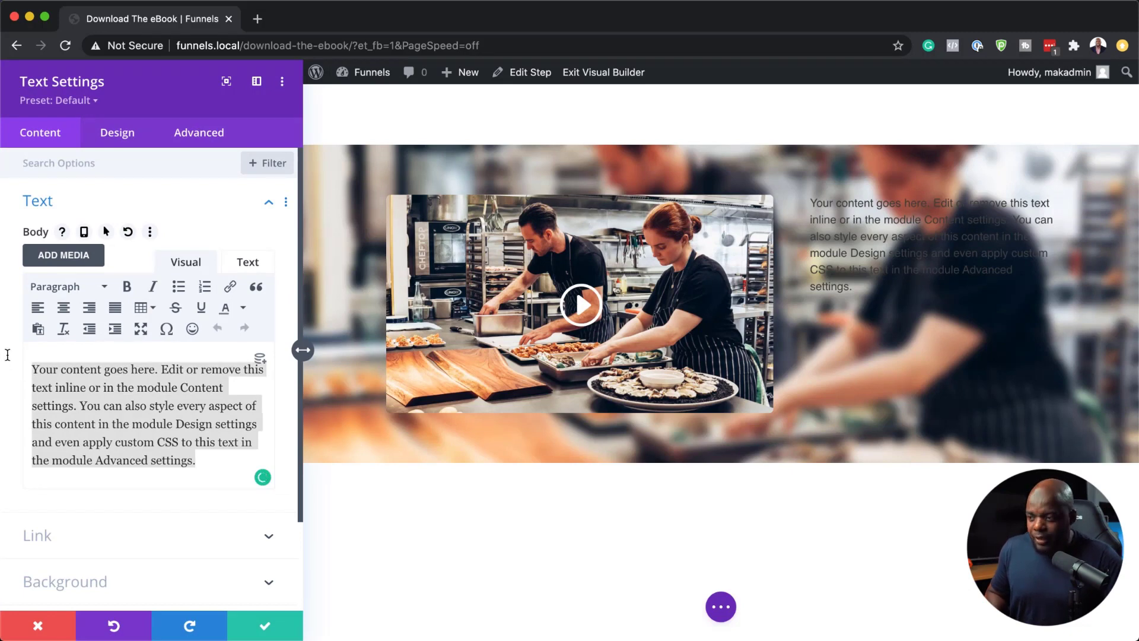
type("[cartflows_optin]")
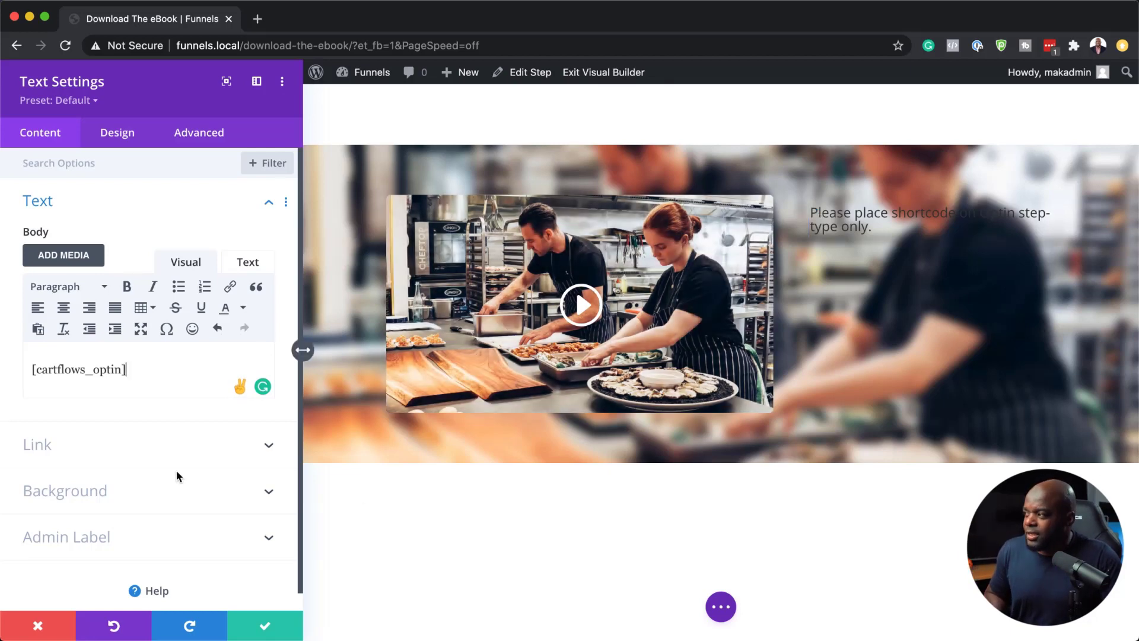
Give the shortcode text module a white #ffffff background and save its settings
left_click(103, 497)
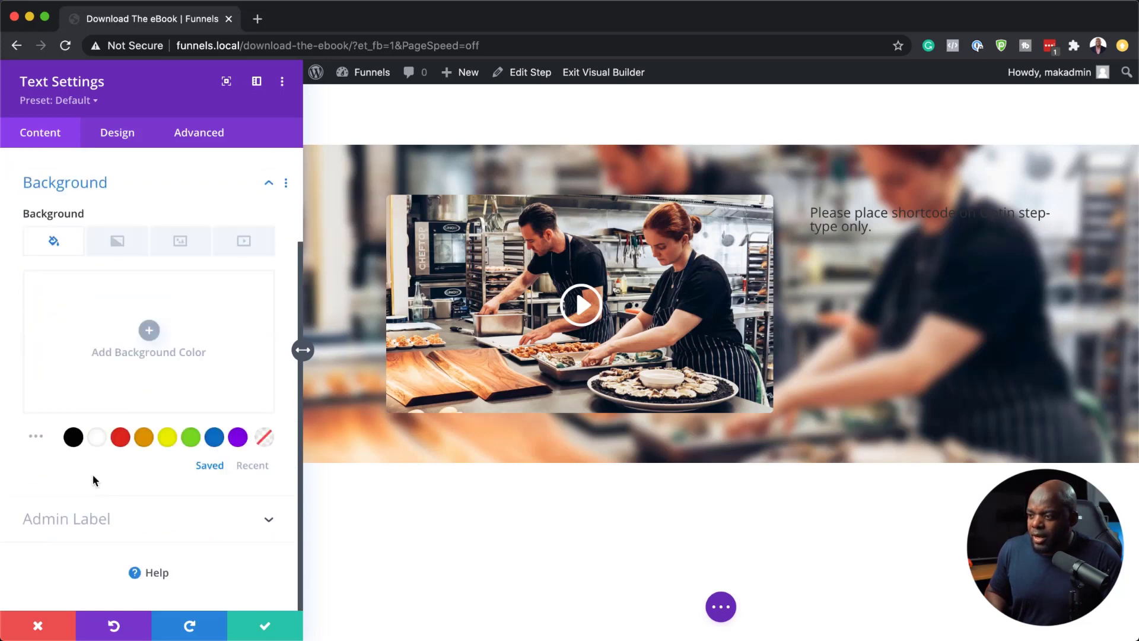
left_click(97, 439)
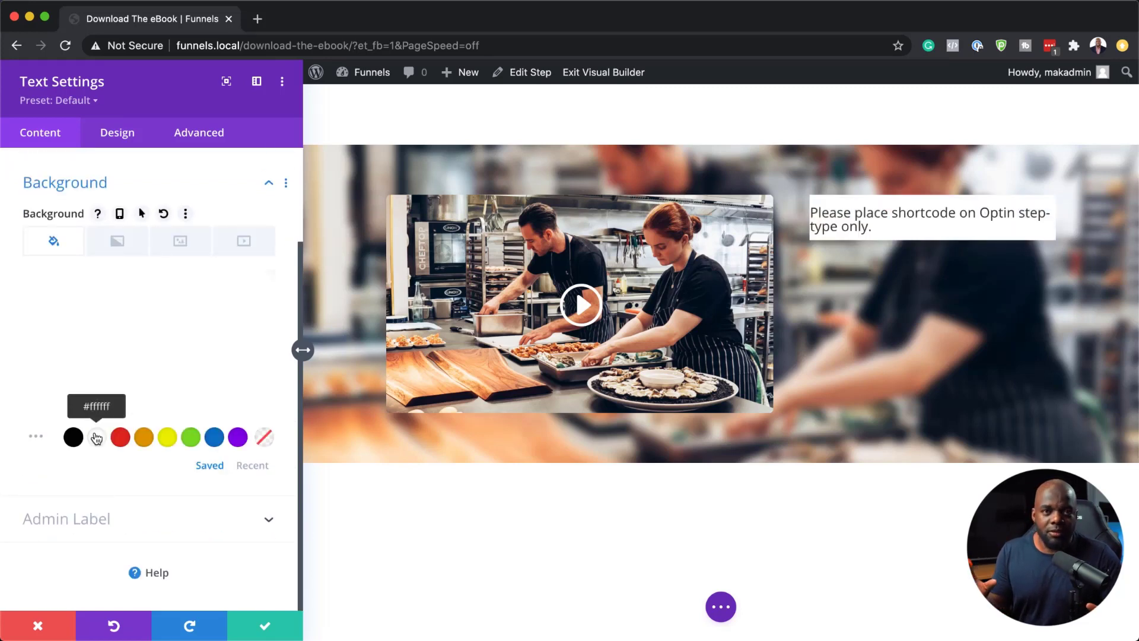
left_click(264, 626)
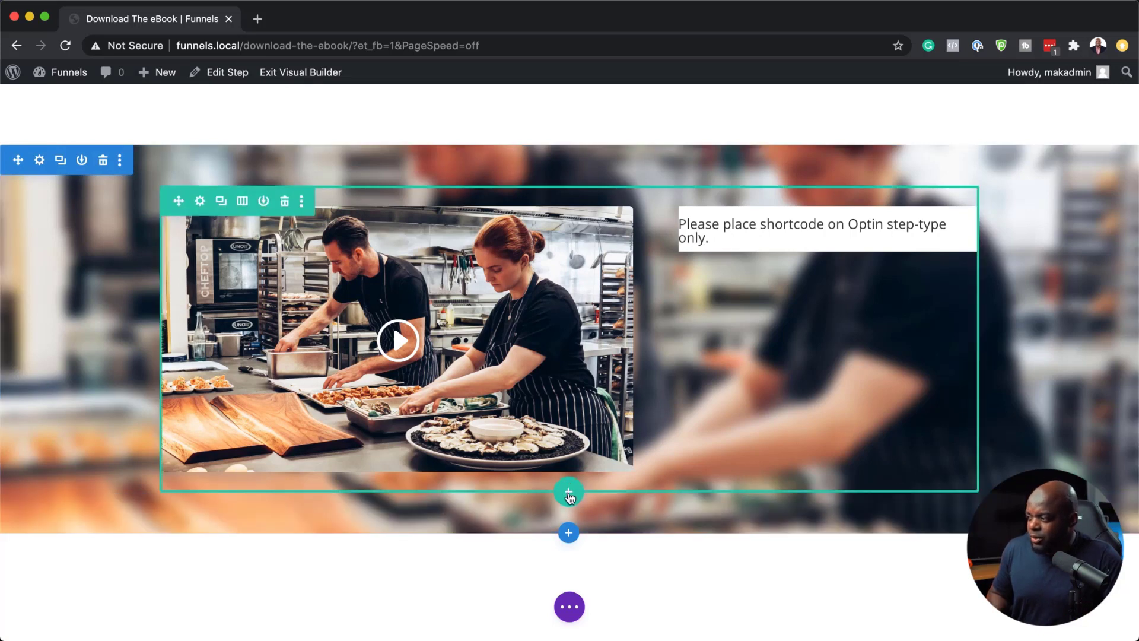
Add a row with four equal columns below the video row, dismissing the module picker without inserting a module
left_click(568, 494)
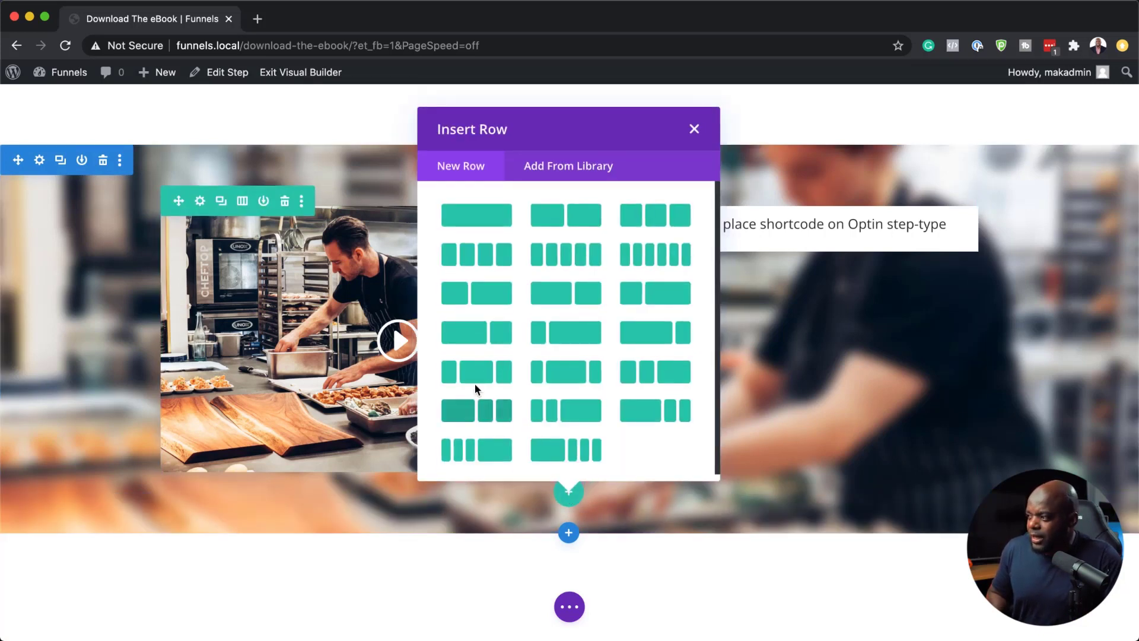
left_click(483, 255)
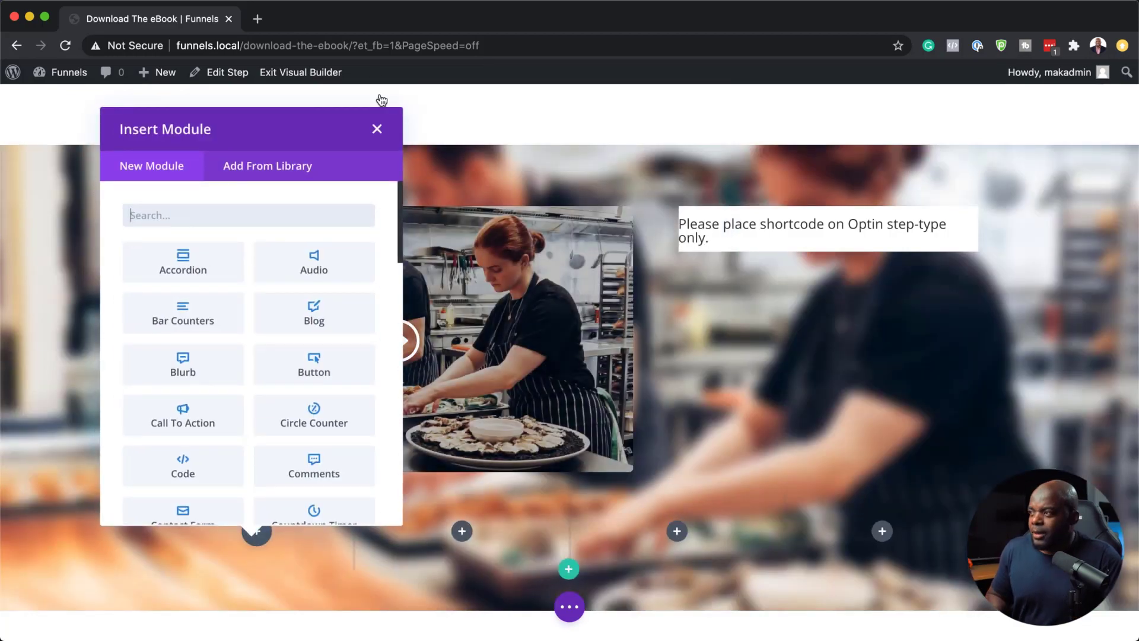
left_click(377, 128)
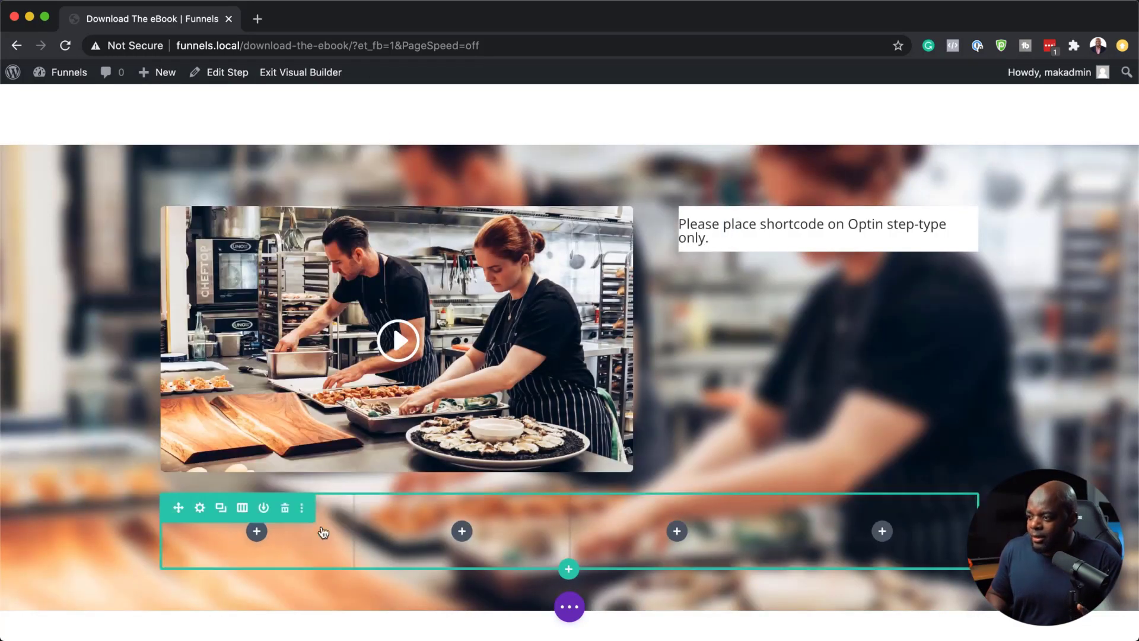
Enable a custom gutter width of 1 for the four-column row and equalize its column heights
left_click(201, 509)
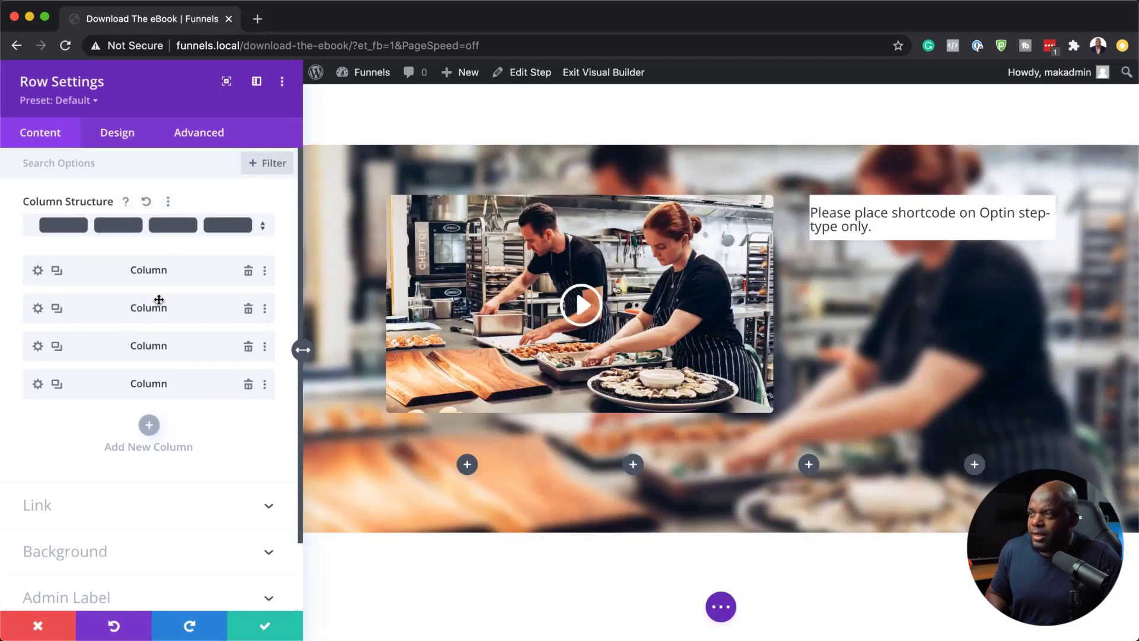
left_click(120, 133)
left_click(68, 211)
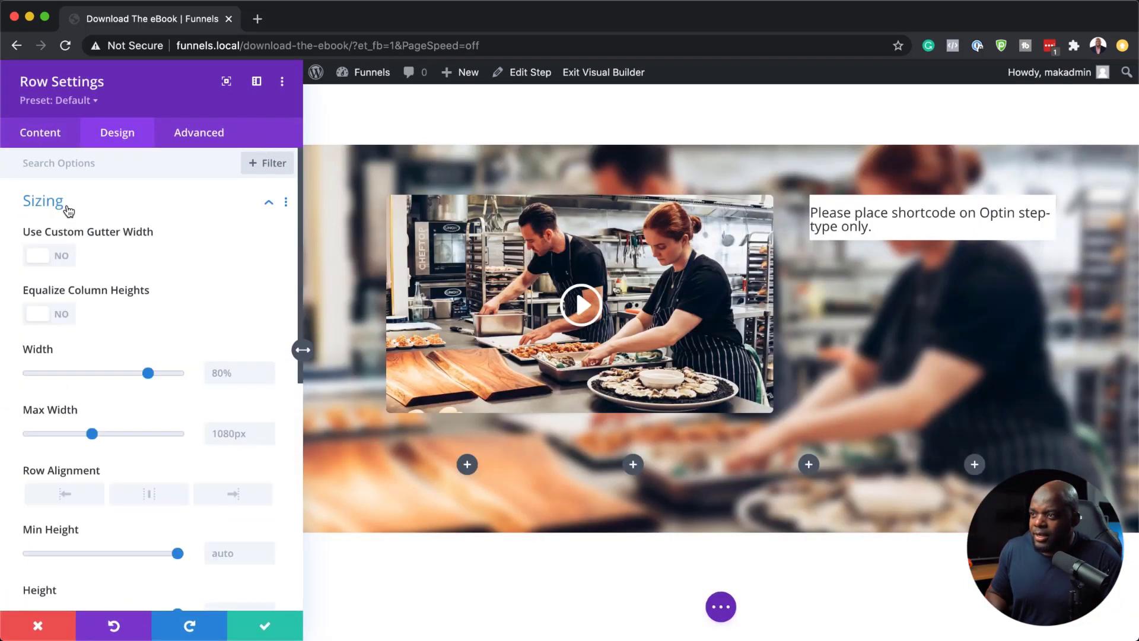
left_click(64, 256)
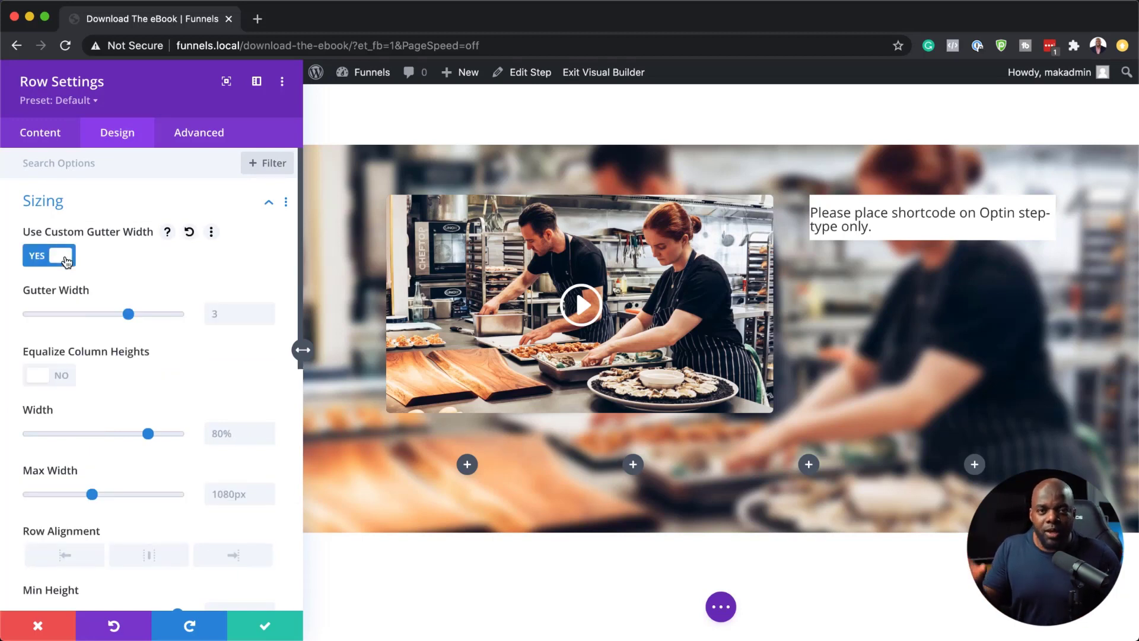
left_click_drag(127, 315, 10, 316)
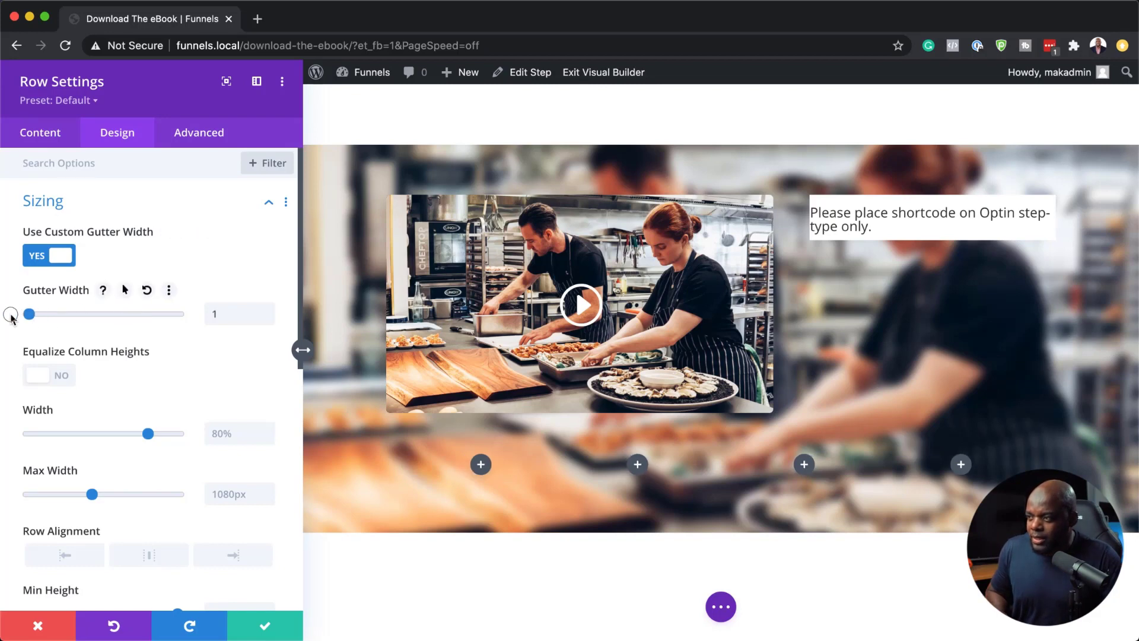
left_click(72, 381)
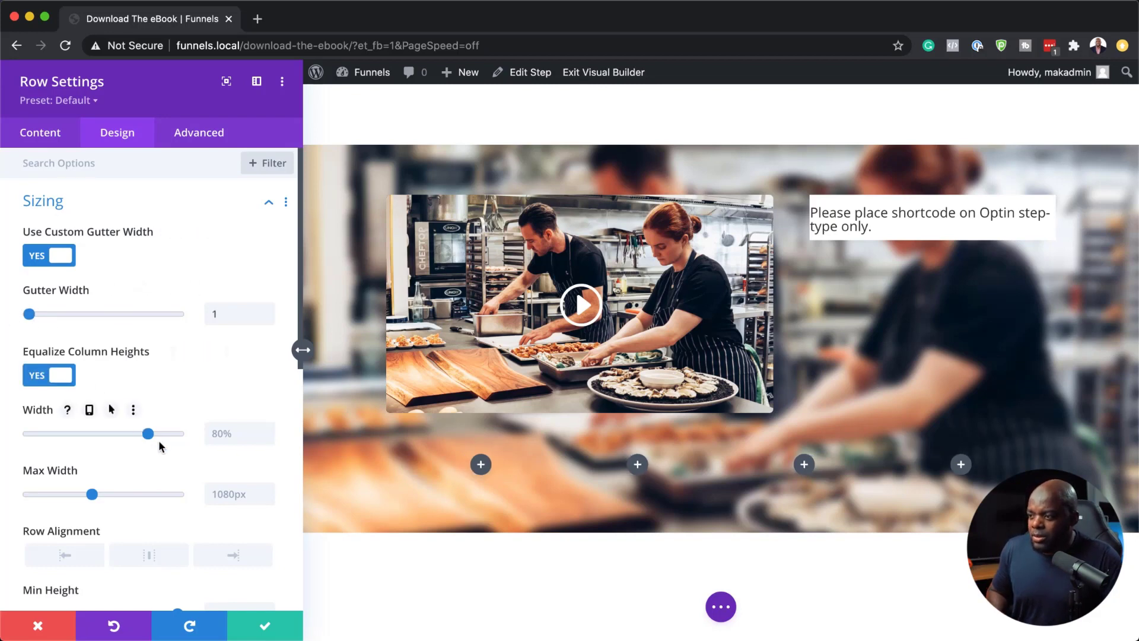
Set the four-column row's width and max width to 100% and save its settings
left_click_drag(150, 438, 207, 439)
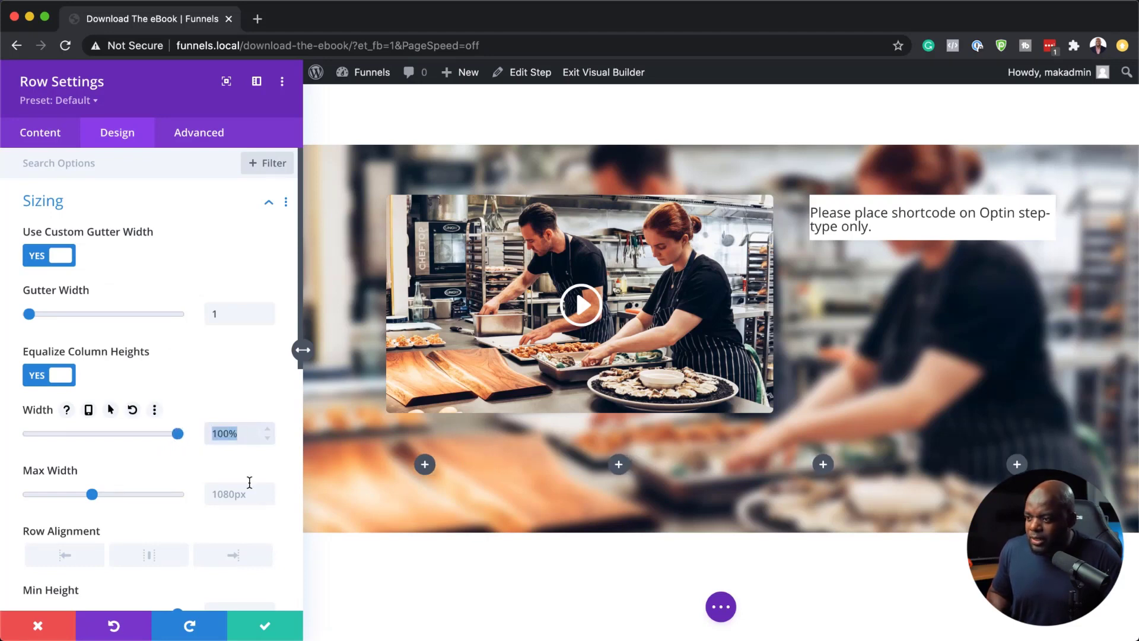
left_click(211, 495)
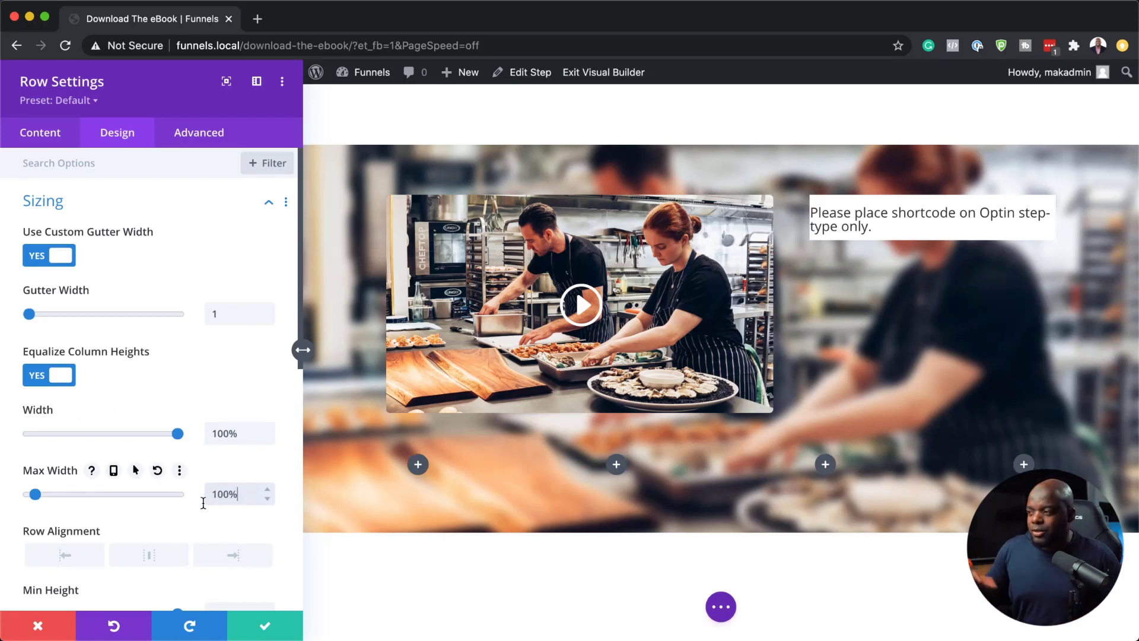
left_click(265, 627)
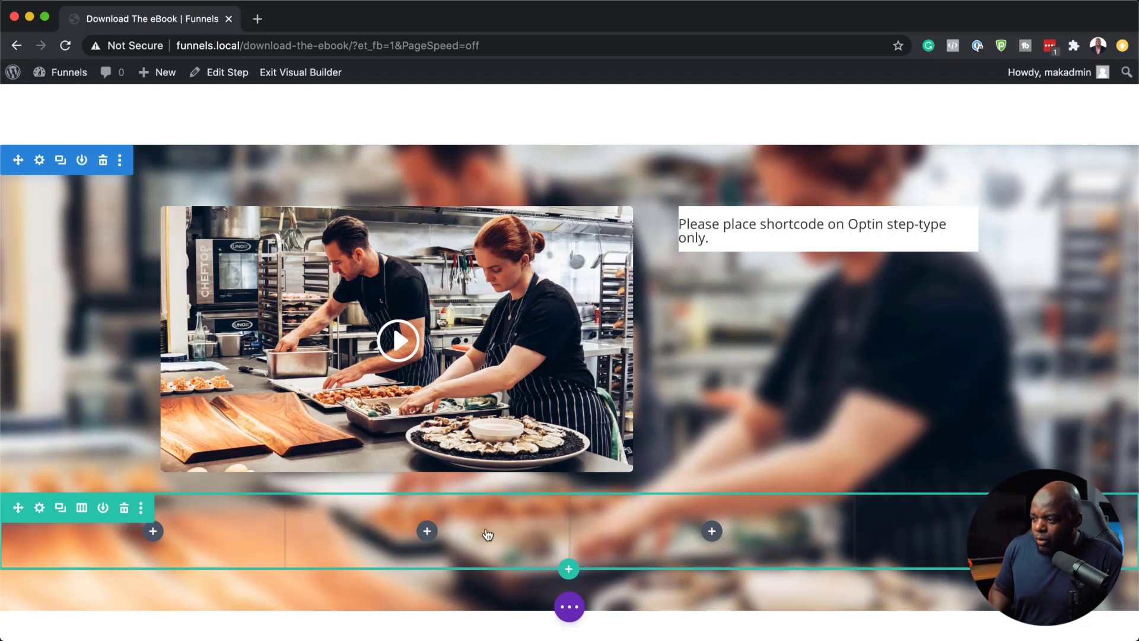
Add an Image module to the row's second column using the vegetable bowl photo from the media library, and save it
left_click(429, 531)
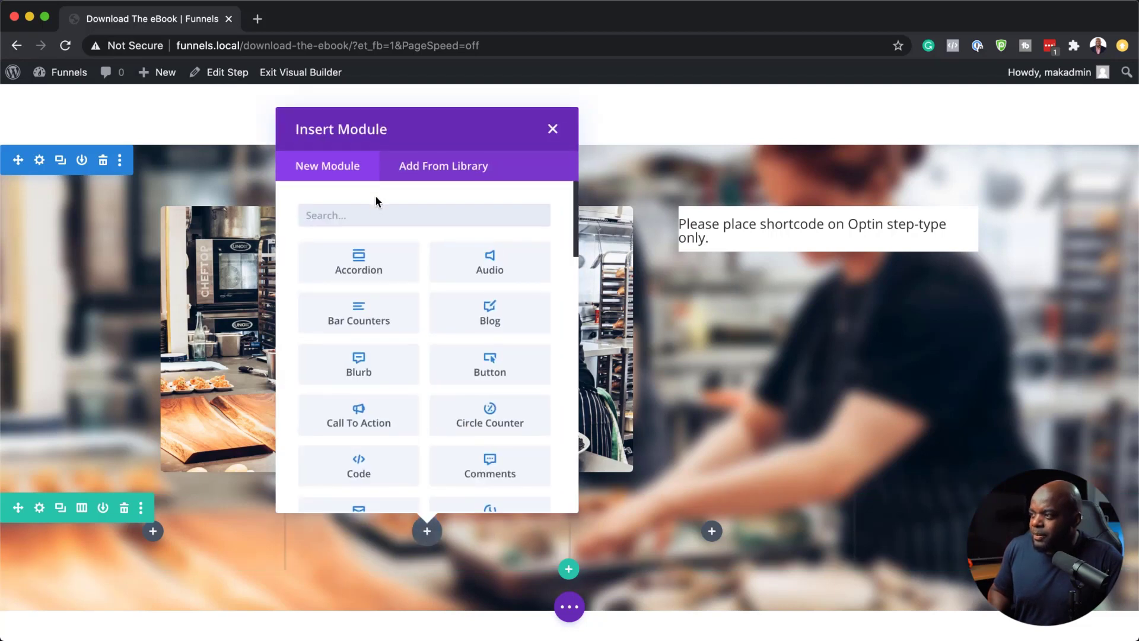
type("image")
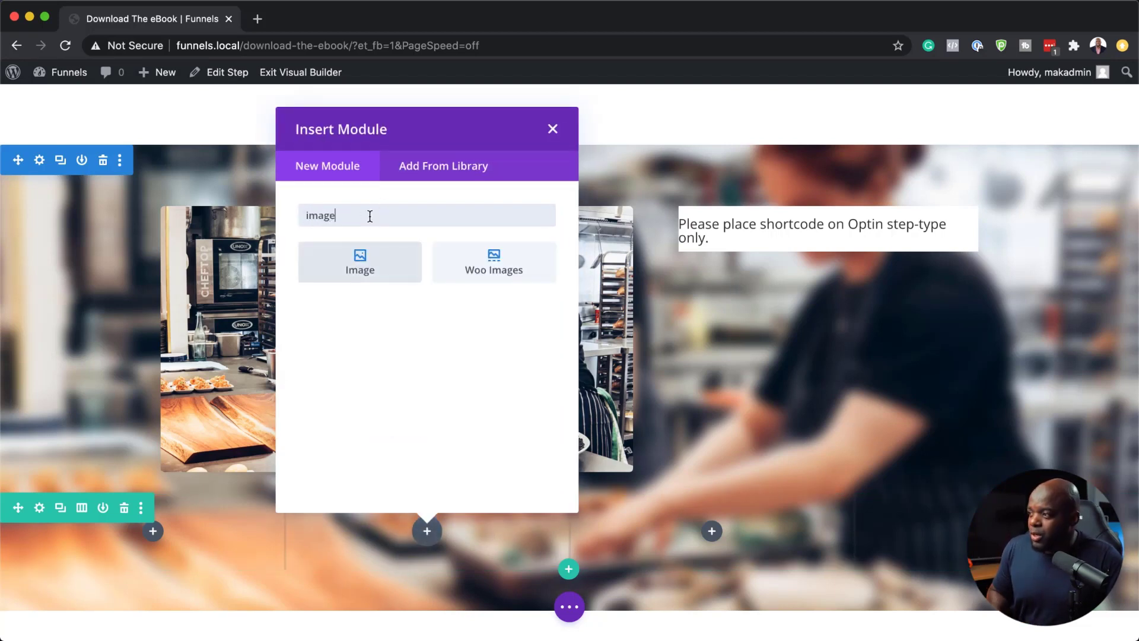
left_click(363, 267)
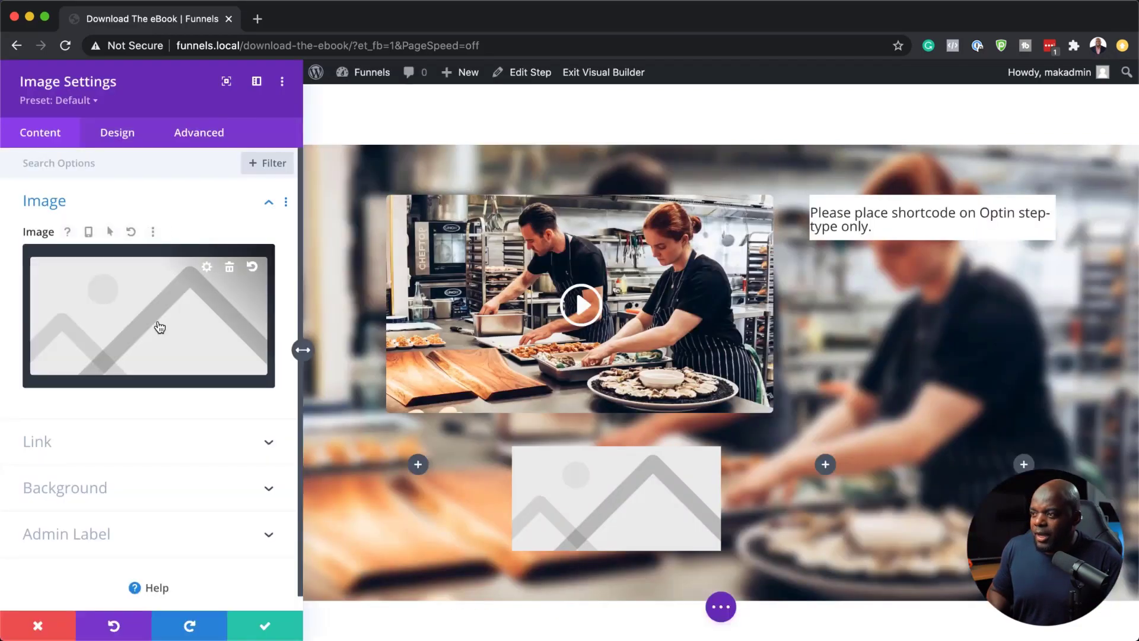
left_click(159, 327)
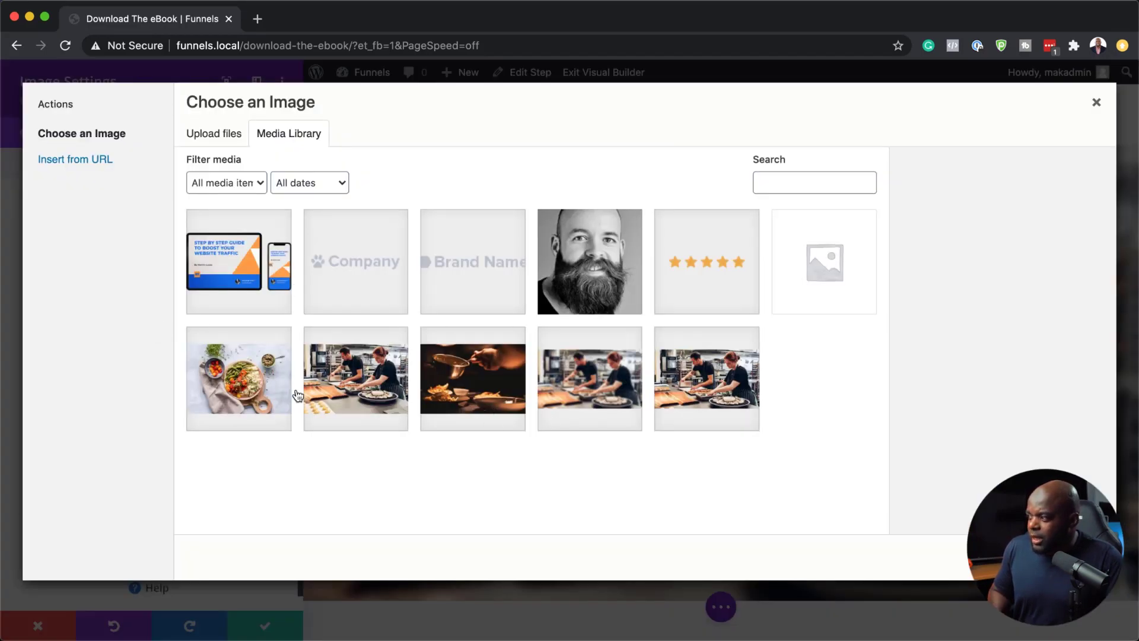
left_click(231, 389)
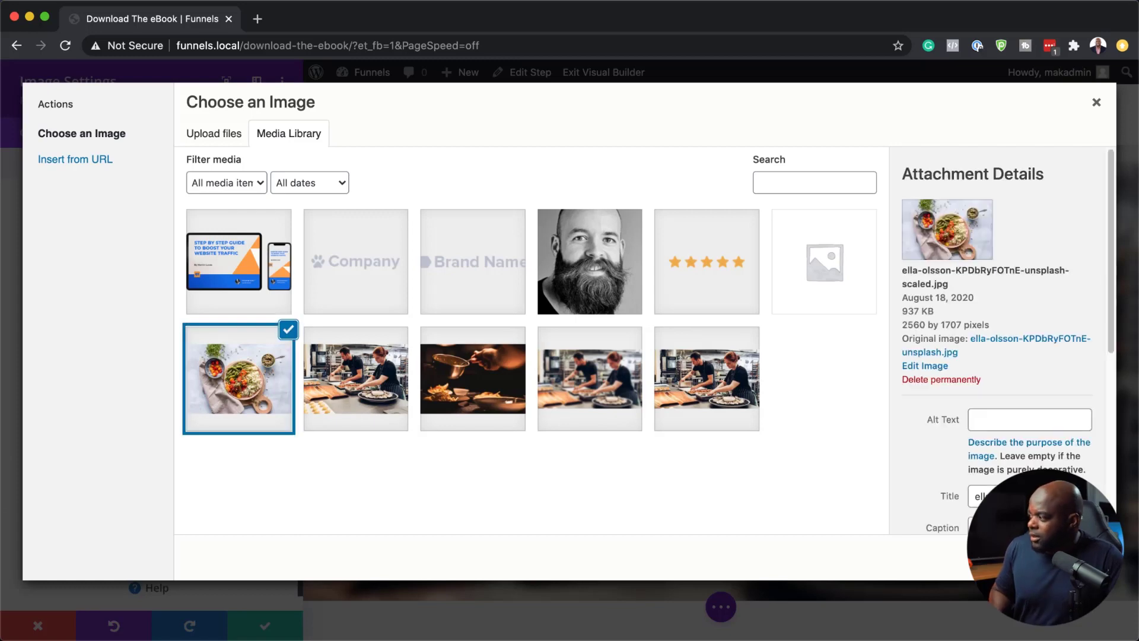
left_click(1060, 557)
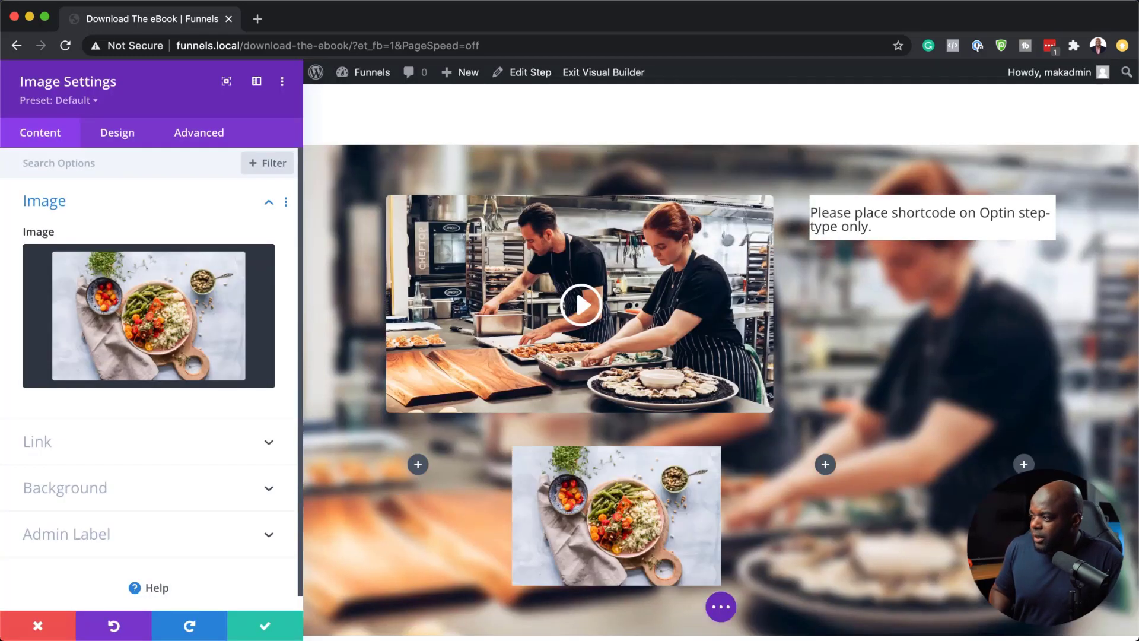
left_click(269, 624)
Add an Image module to the row's fourth column using the dark cooking pan photo from the media library, and save it
scroll(872, 491, "down", 3)
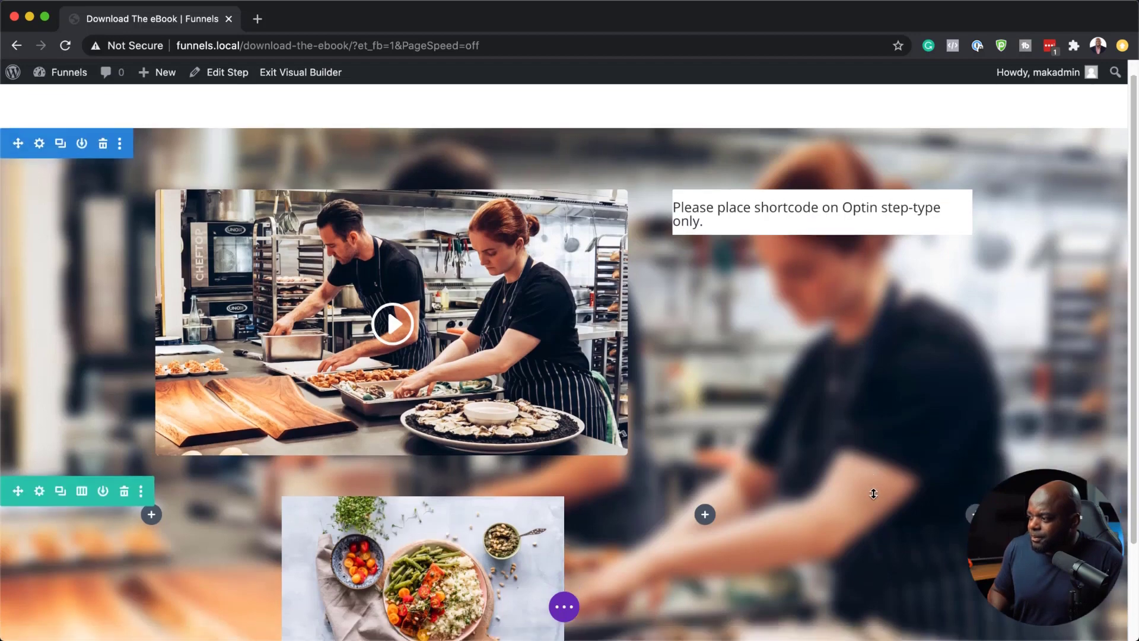
left_click(975, 401)
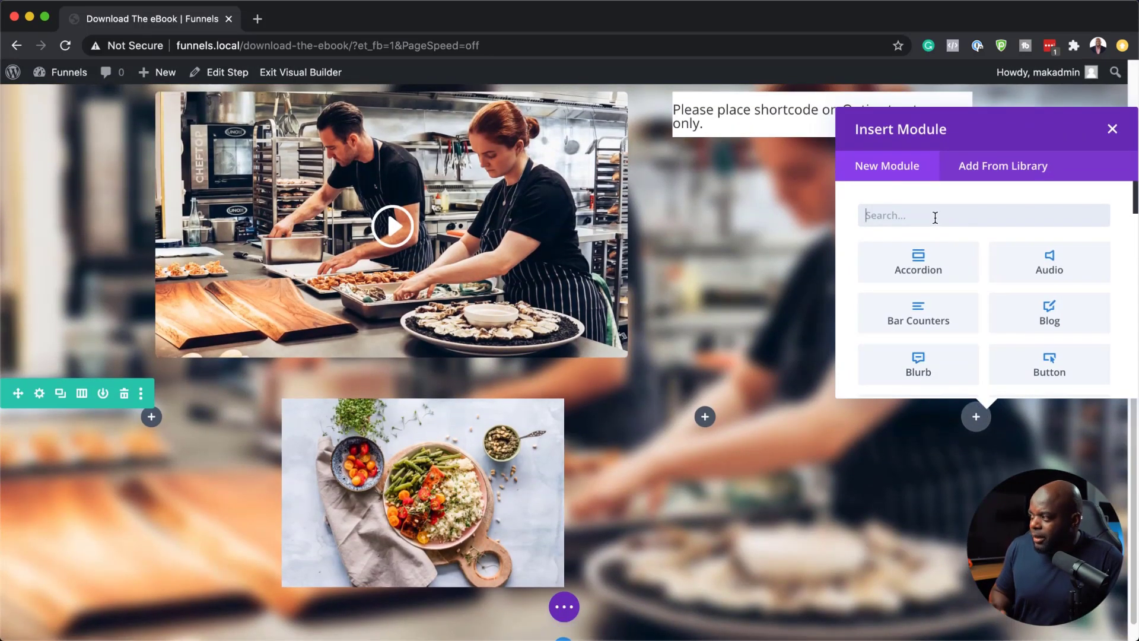
type("image")
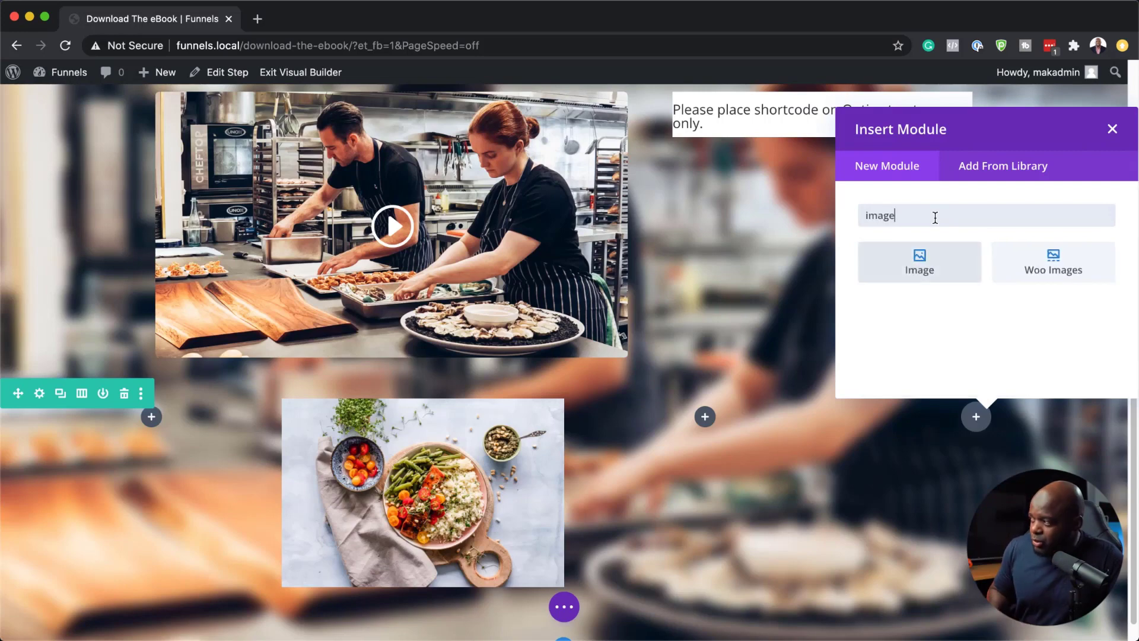
left_click(950, 257)
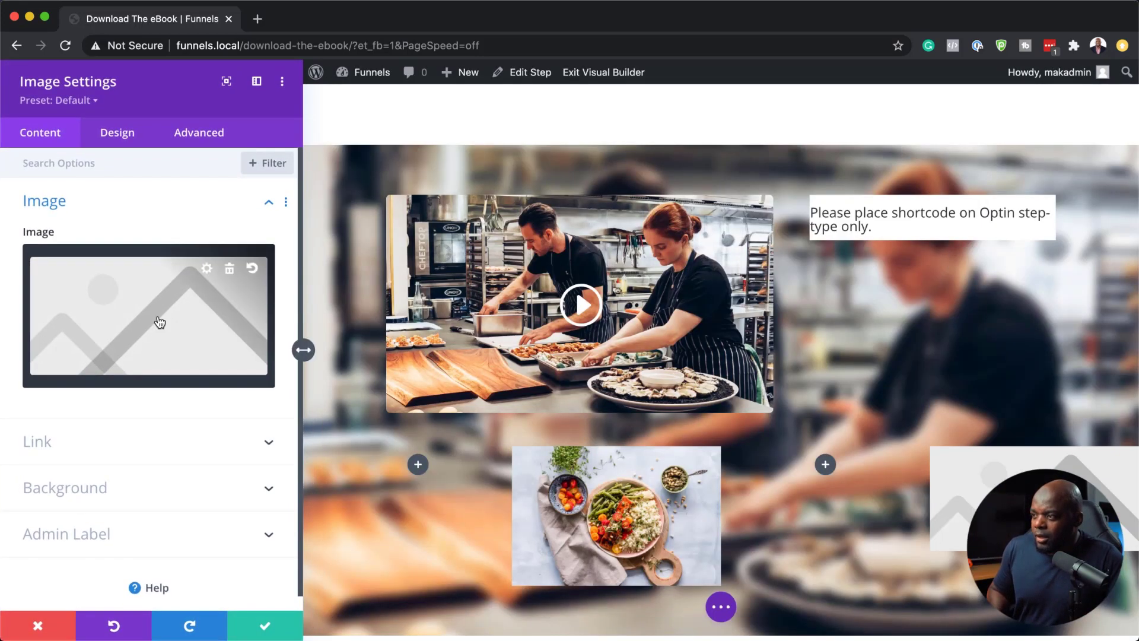
left_click(158, 318)
left_click(465, 394)
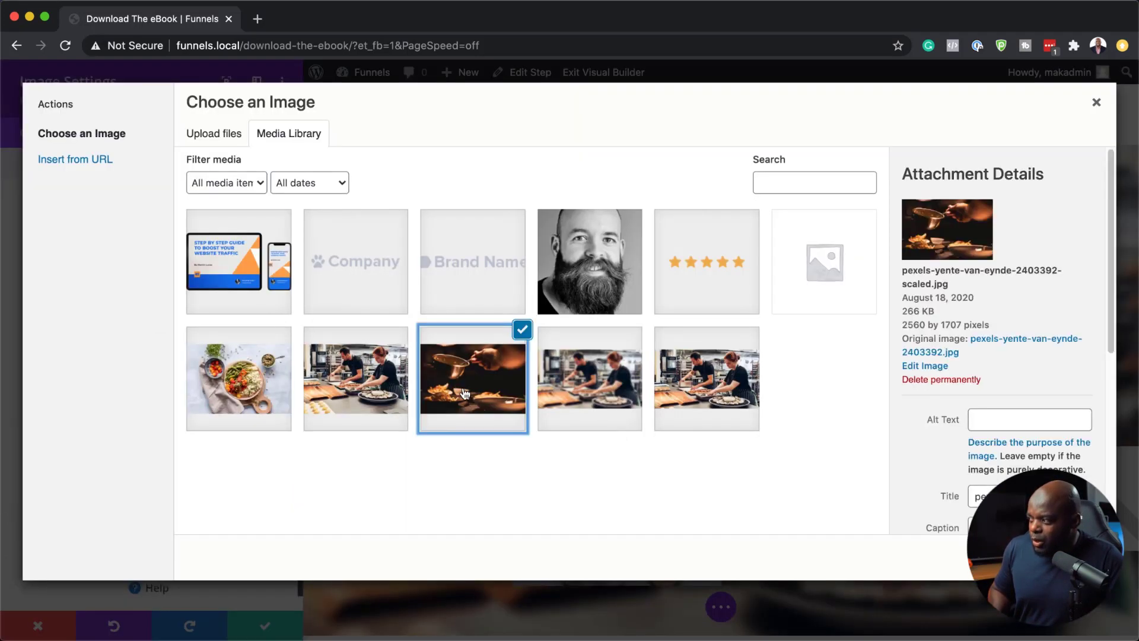
left_click(1061, 557)
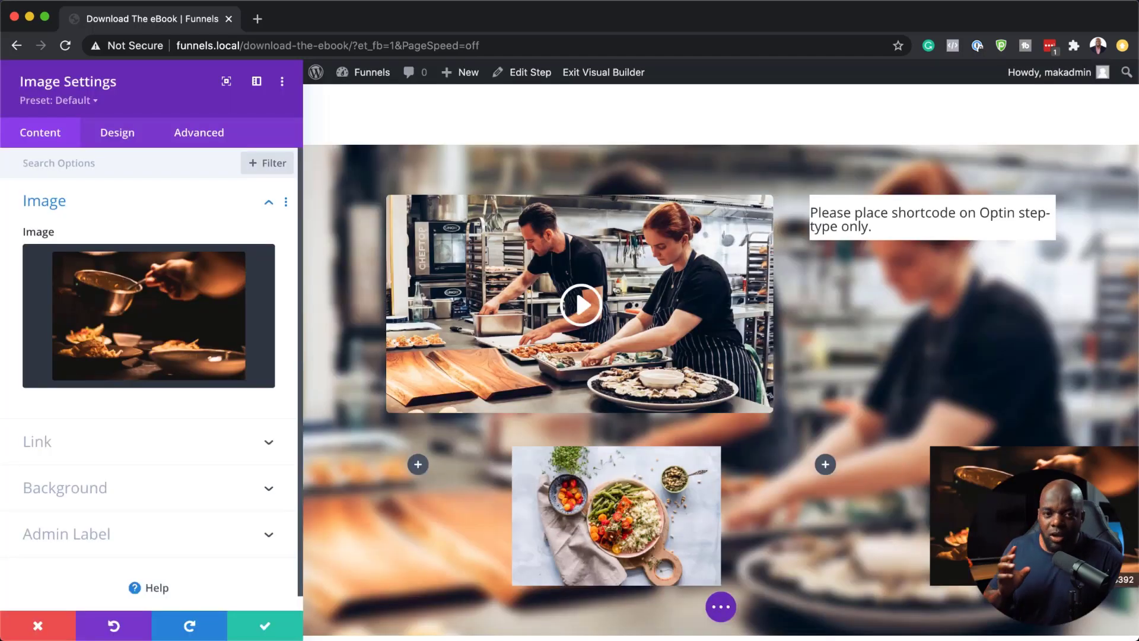
left_click(265, 626)
Set the section's bottom padding to 0px and save the section settings
scroll(685, 323, "down", 3)
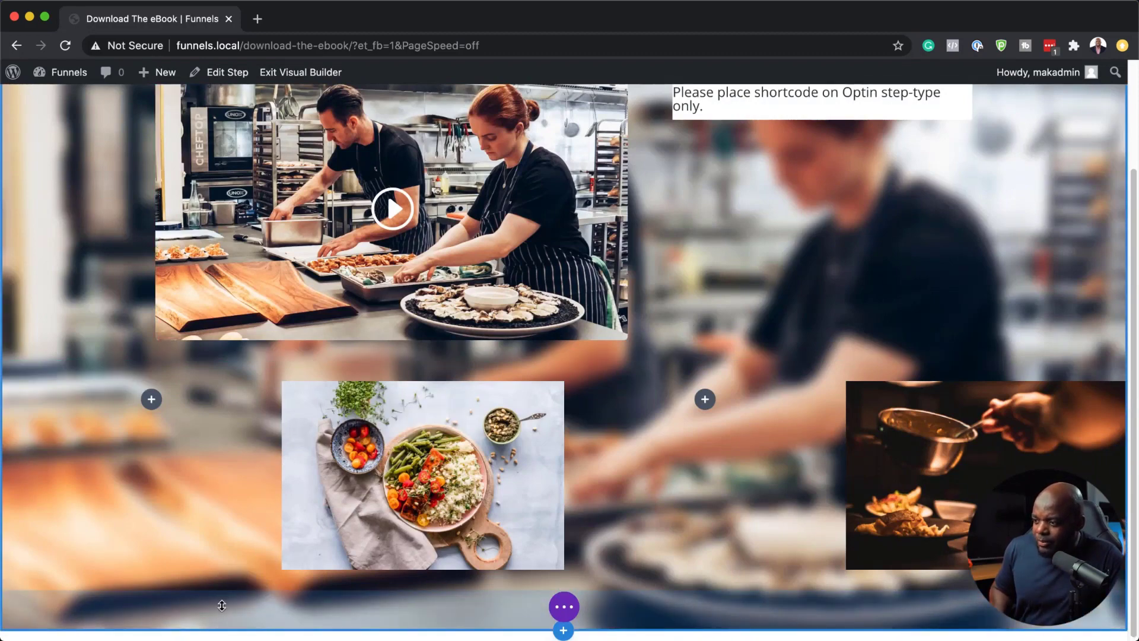
scroll(148, 356, "up", 3)
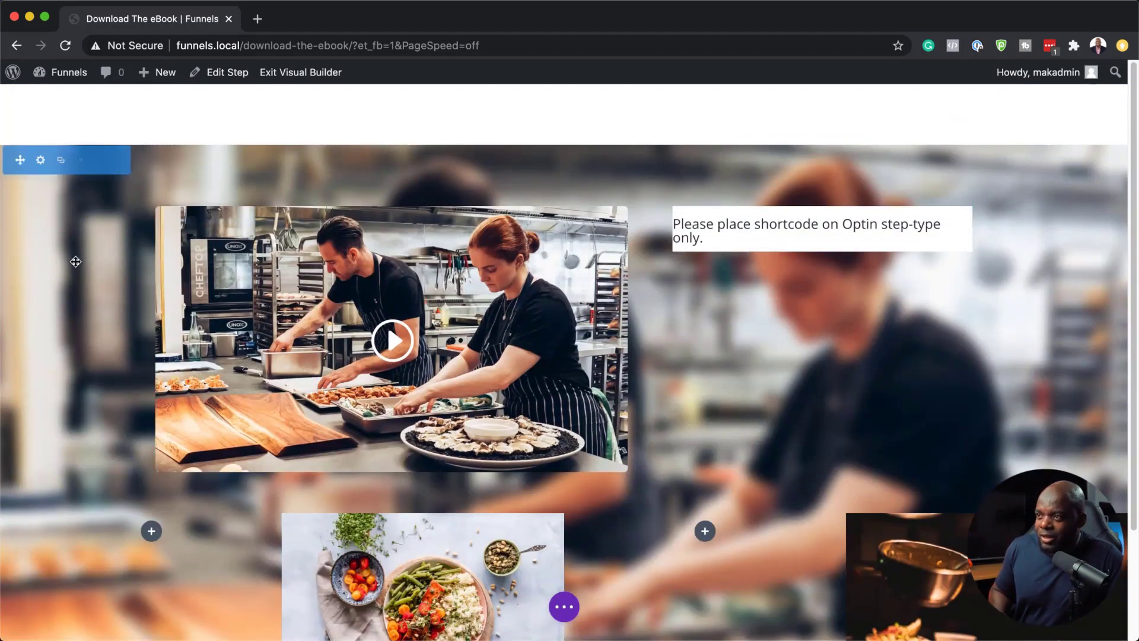
scroll(121, 393, "down", 3)
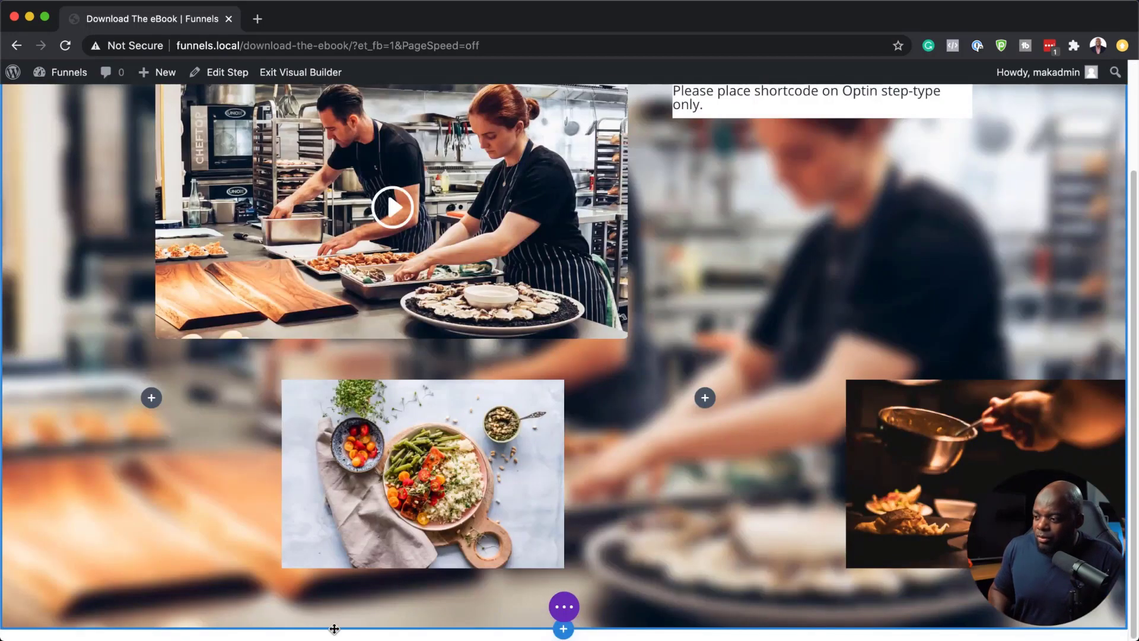
scroll(161, 307, "up", 3)
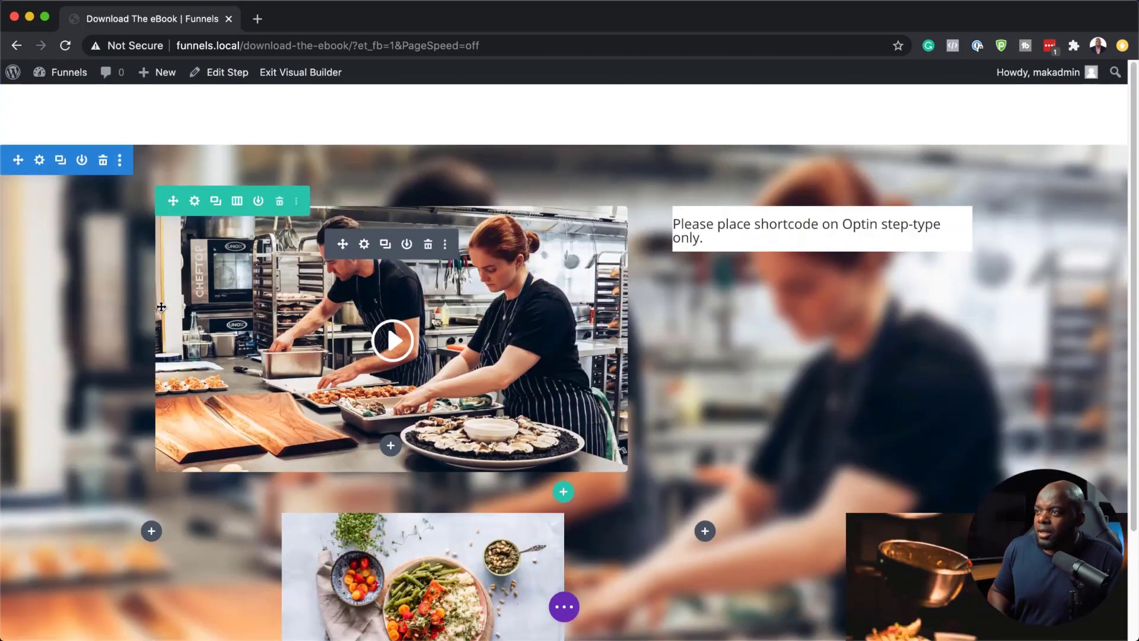
left_click(39, 162)
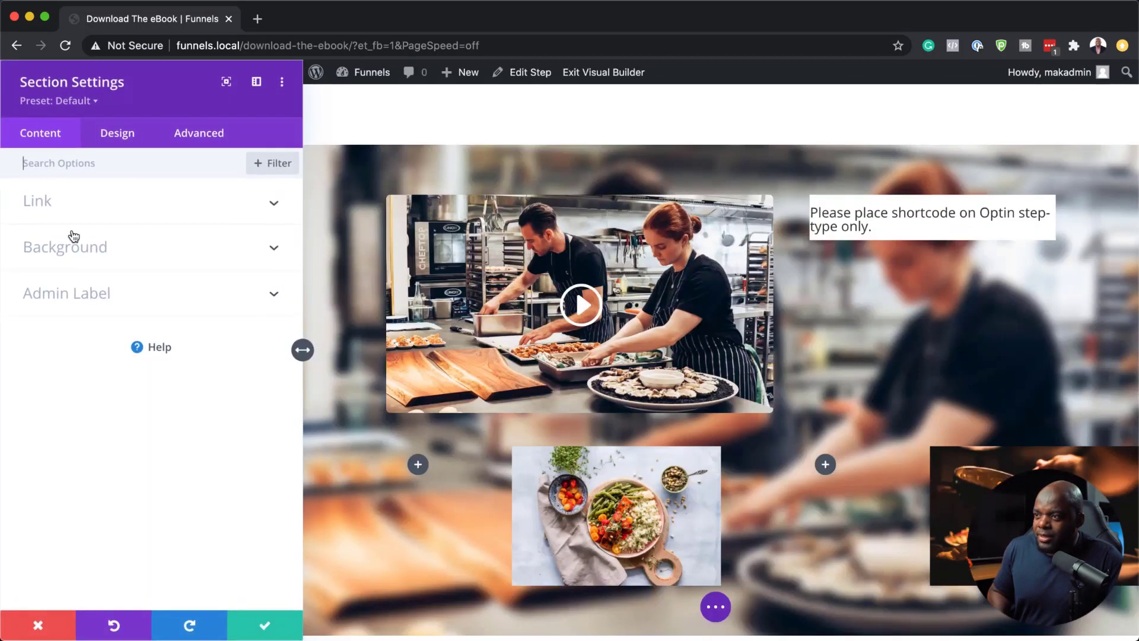
left_click(109, 134)
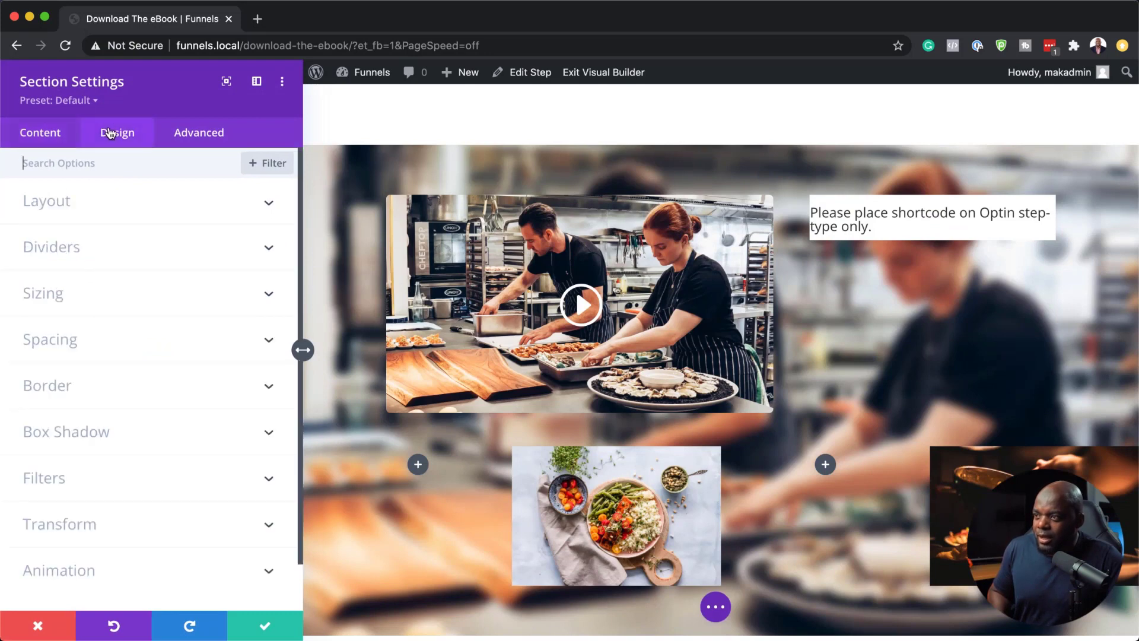
left_click(67, 348)
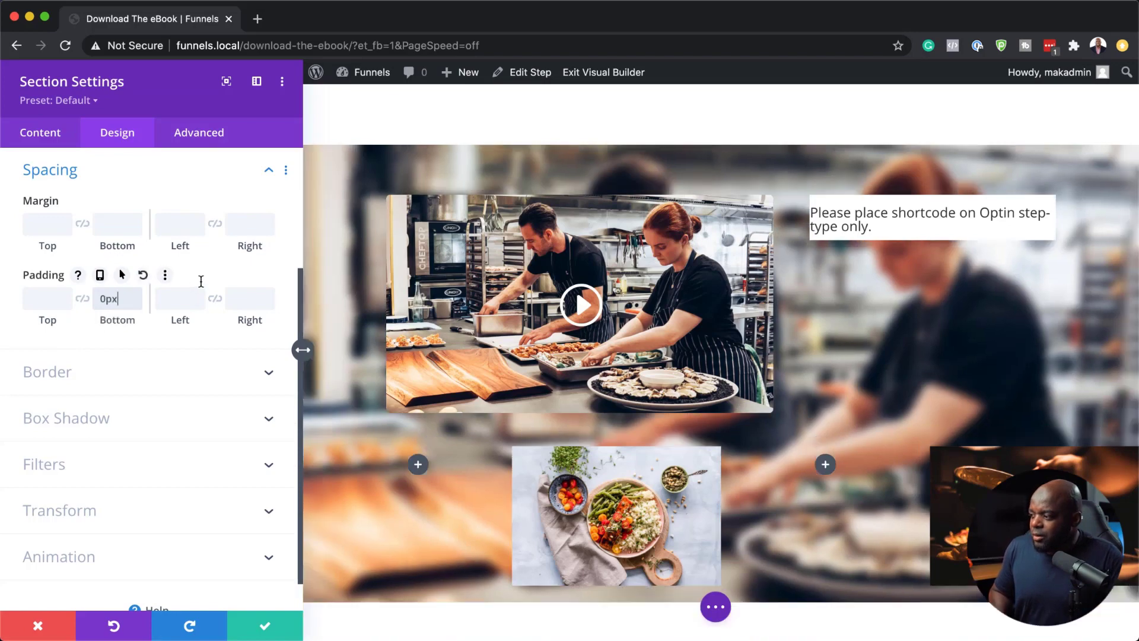
left_click(280, 632)
Set the four-column image row's top and bottom padding to 0px with the two values linked
scroll(412, 457, "down", 2)
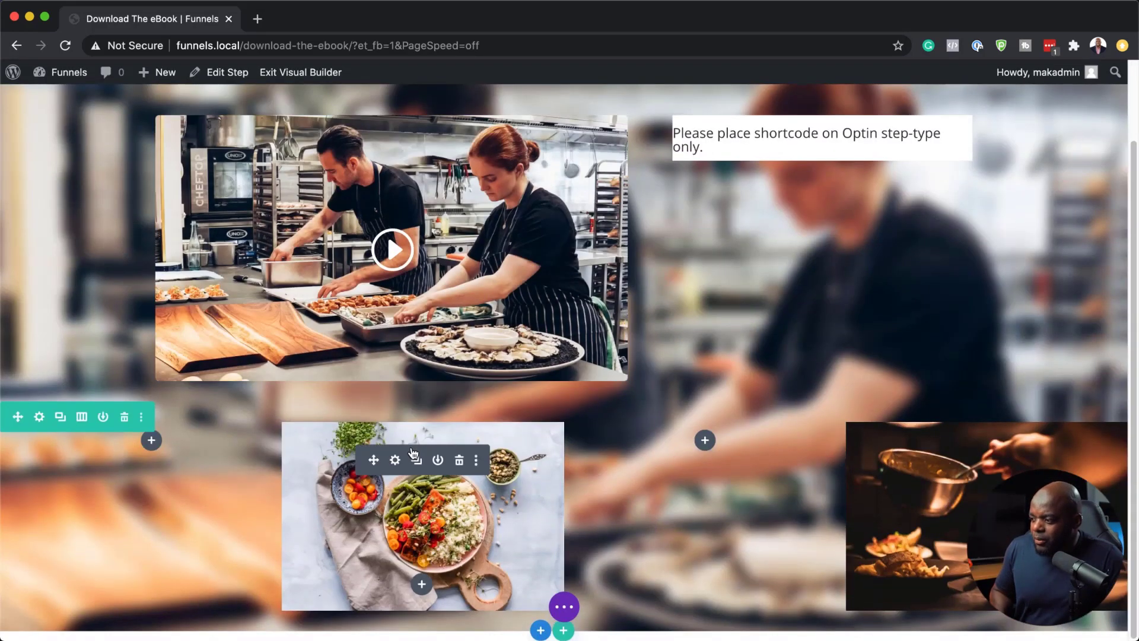
left_click(39, 417)
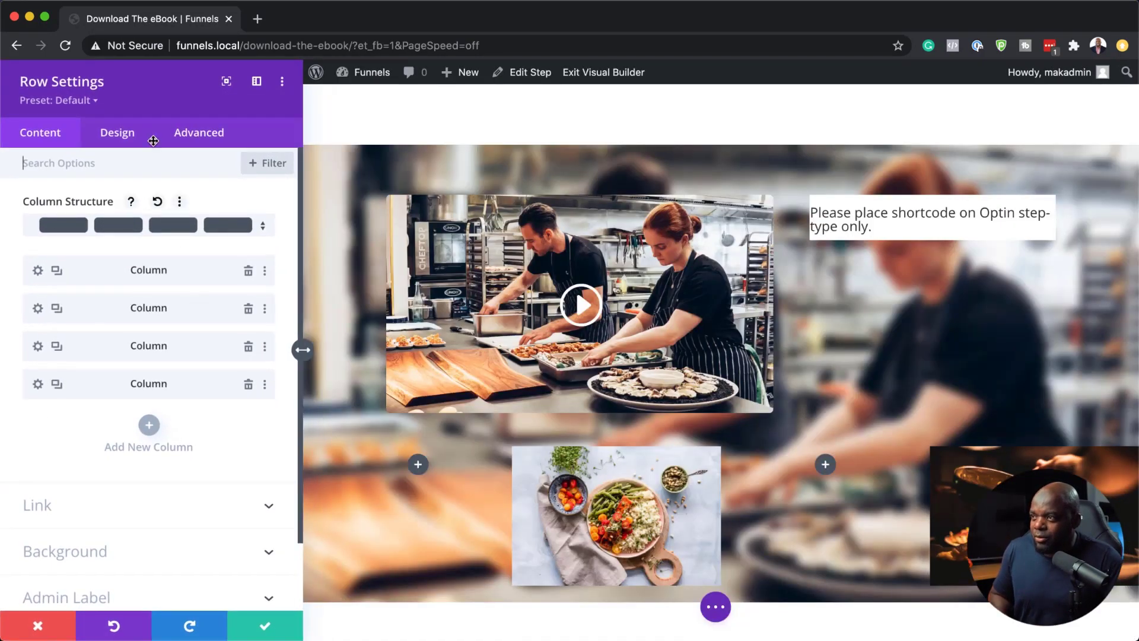
left_click(123, 137)
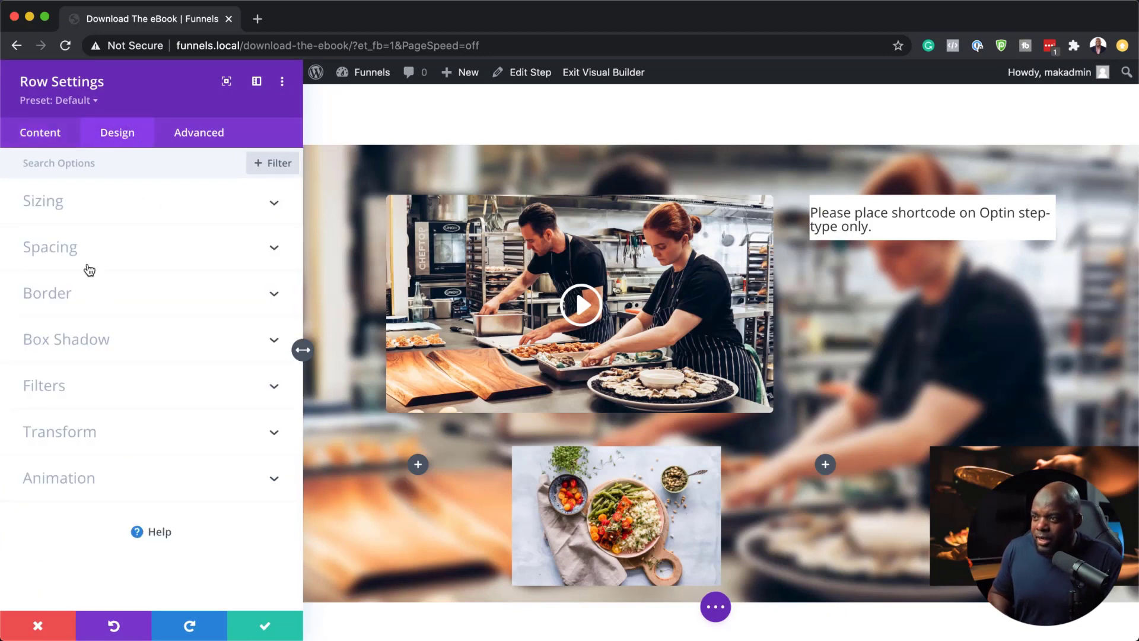
left_click(67, 245)
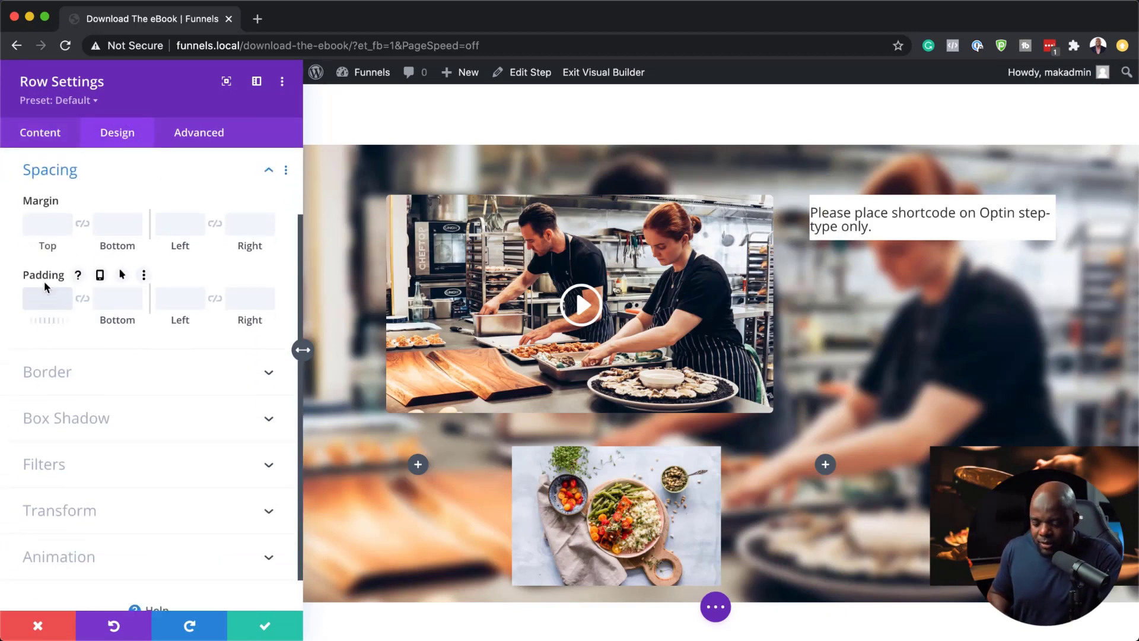
left_click(82, 298)
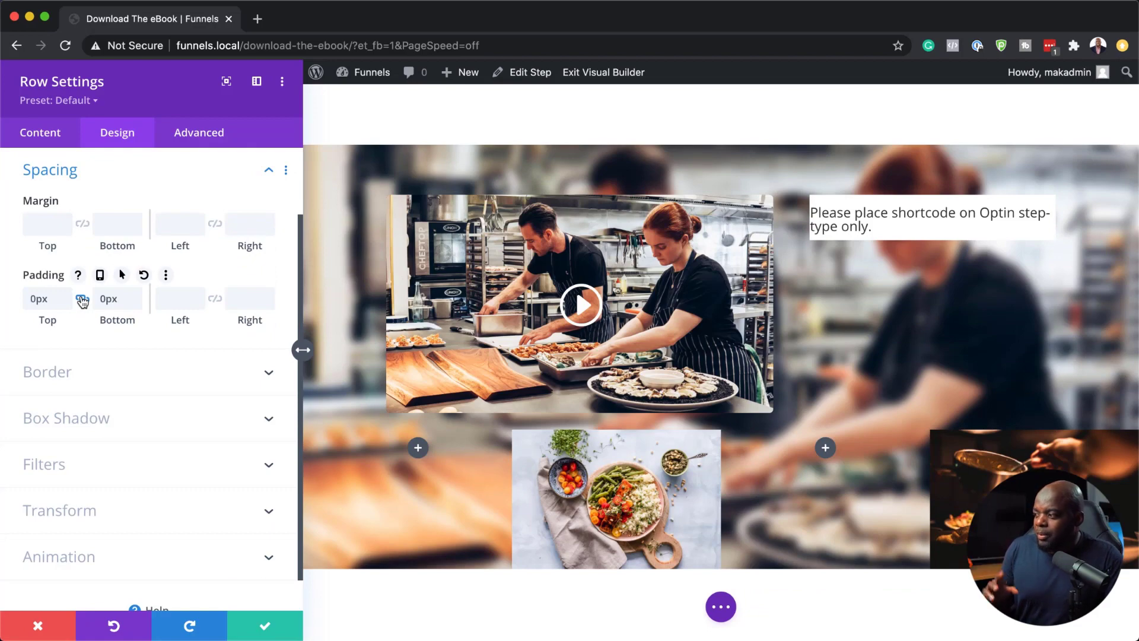
Save the row settings and add a Text module to the first column of the four-column image row
left_click(264, 626)
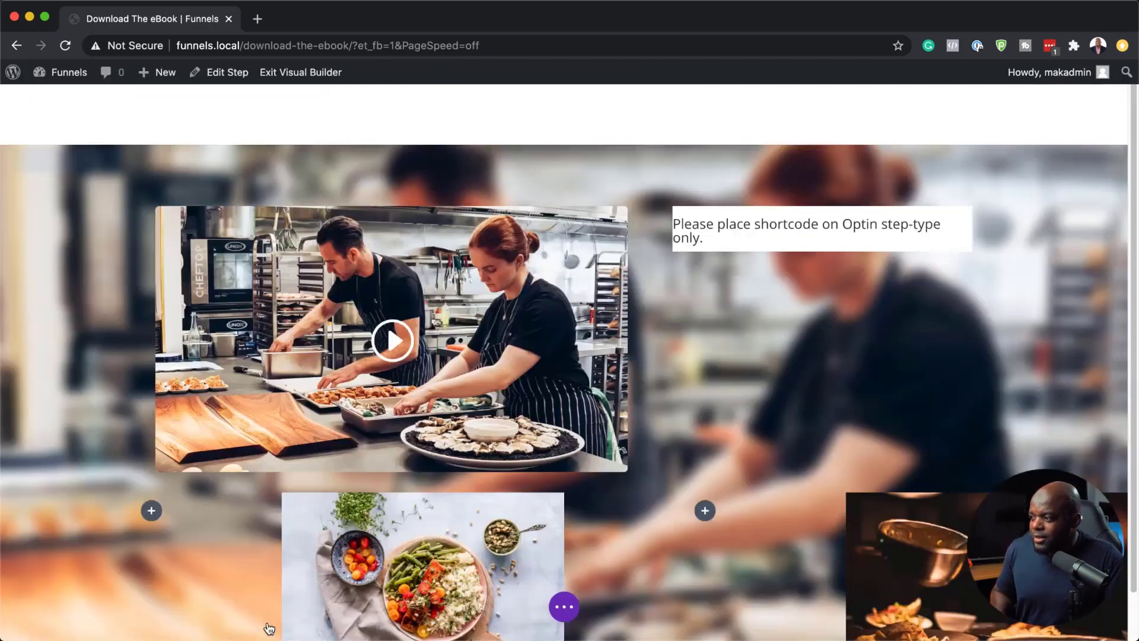
scroll(207, 565, "down", 2)
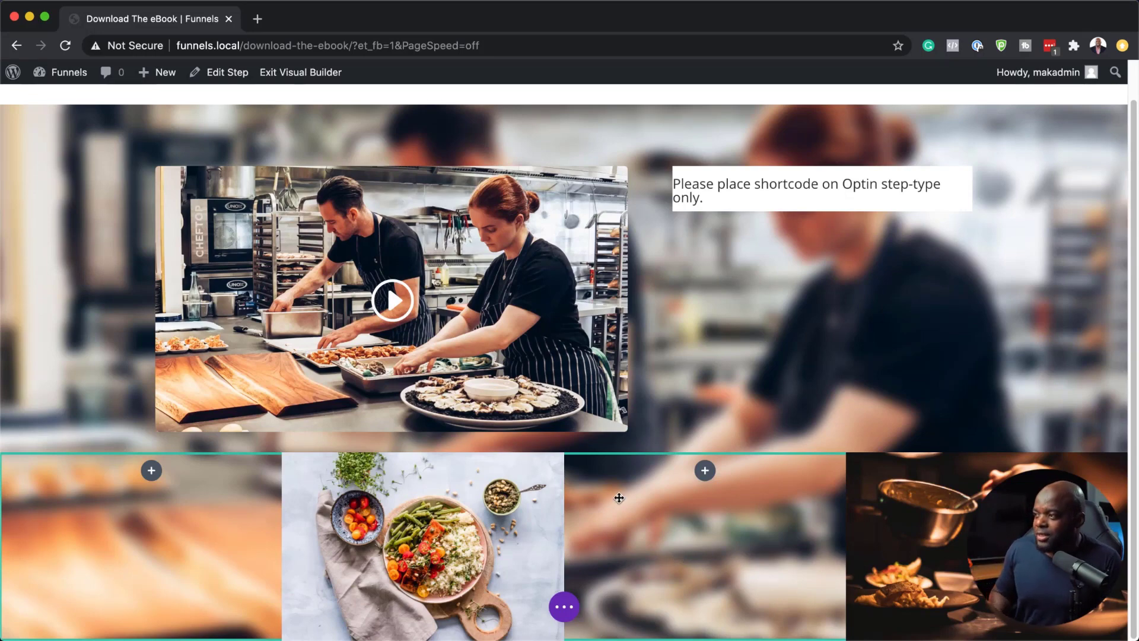
scroll(803, 310, "down", 1)
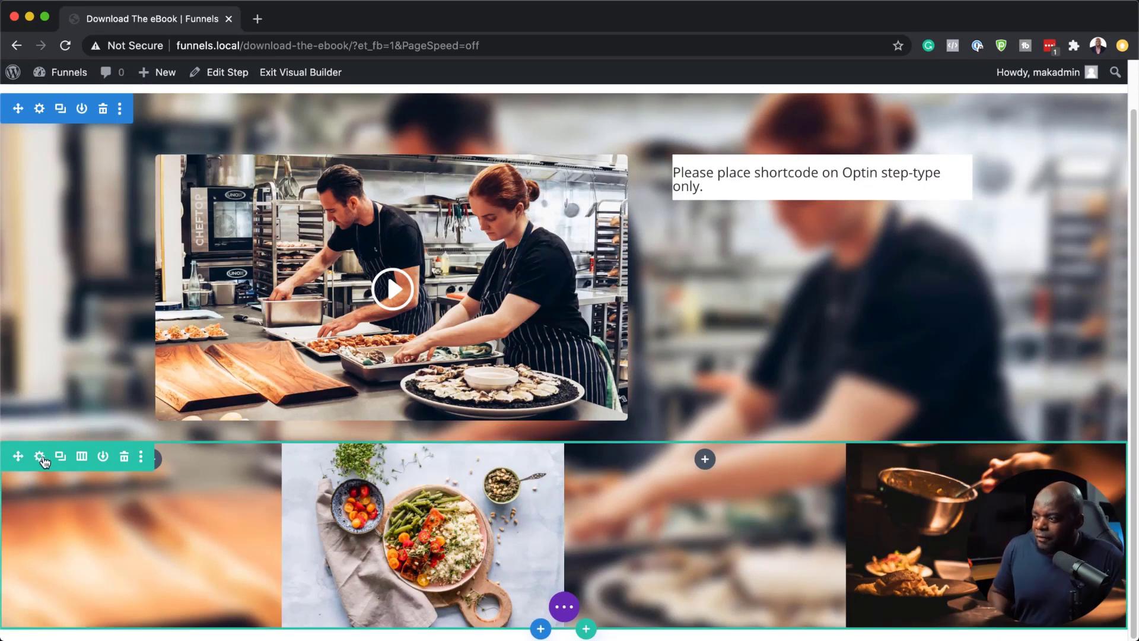
left_click(161, 464)
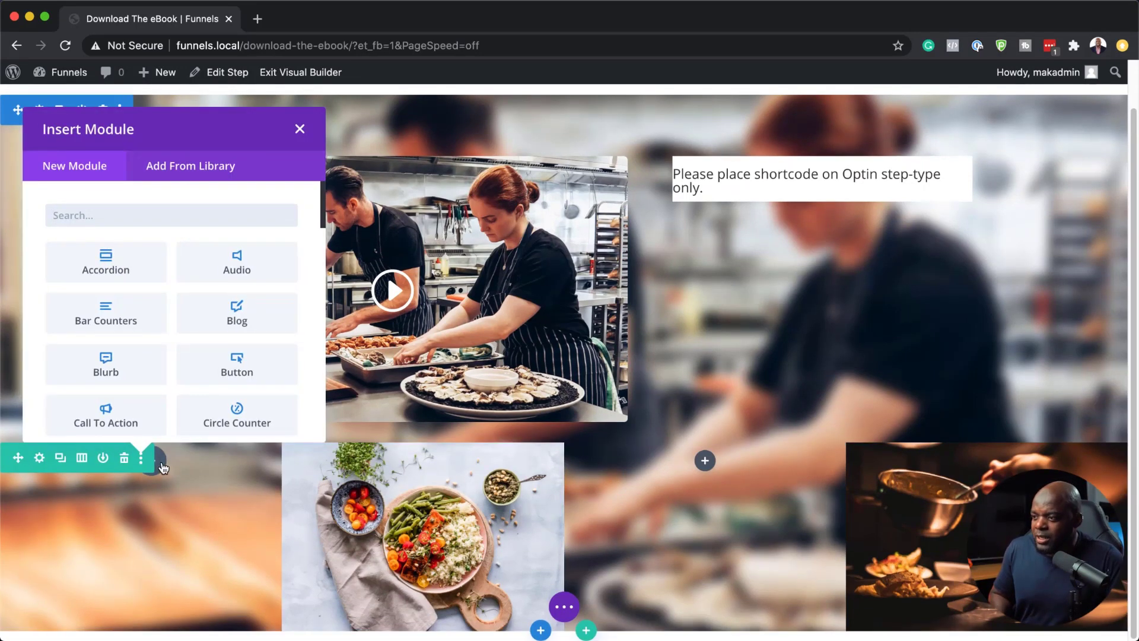
type("text")
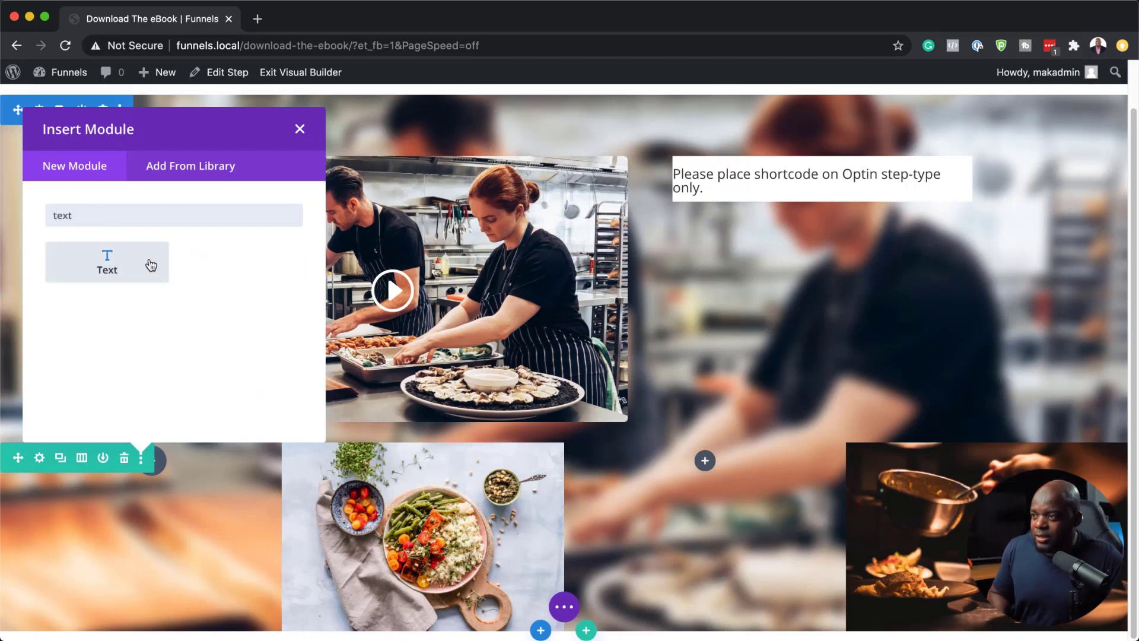
left_click(107, 261)
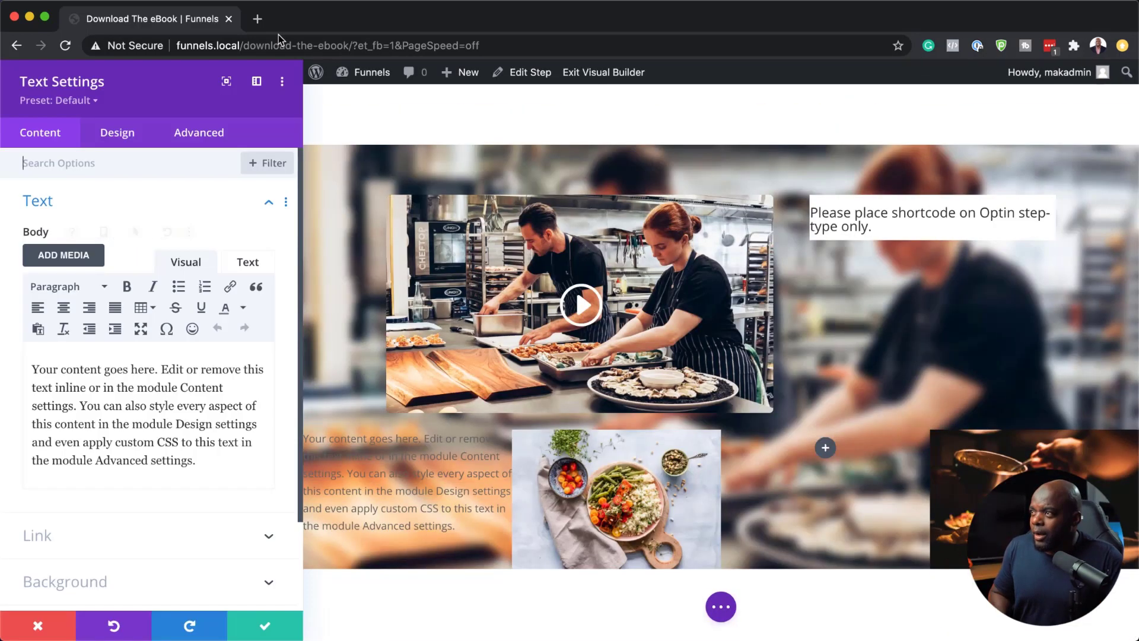
Open lorem2.com in a new browser tab and copy the phrase "Phasellus ultrices nulla quis"
left_click(262, 23)
left_click(288, 42)
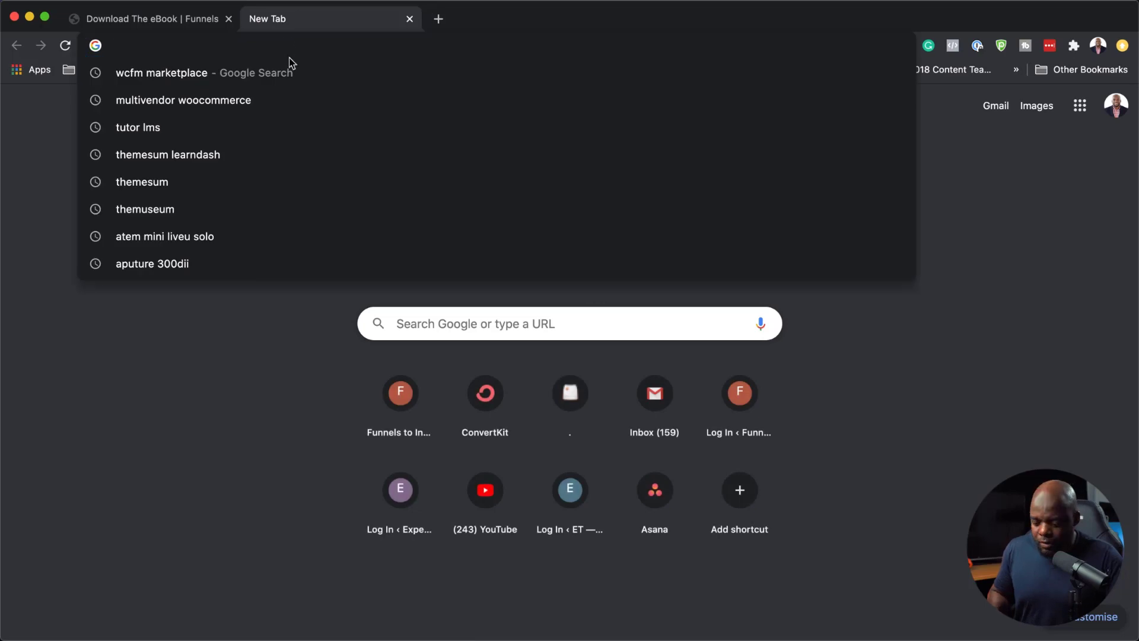
type("lore")
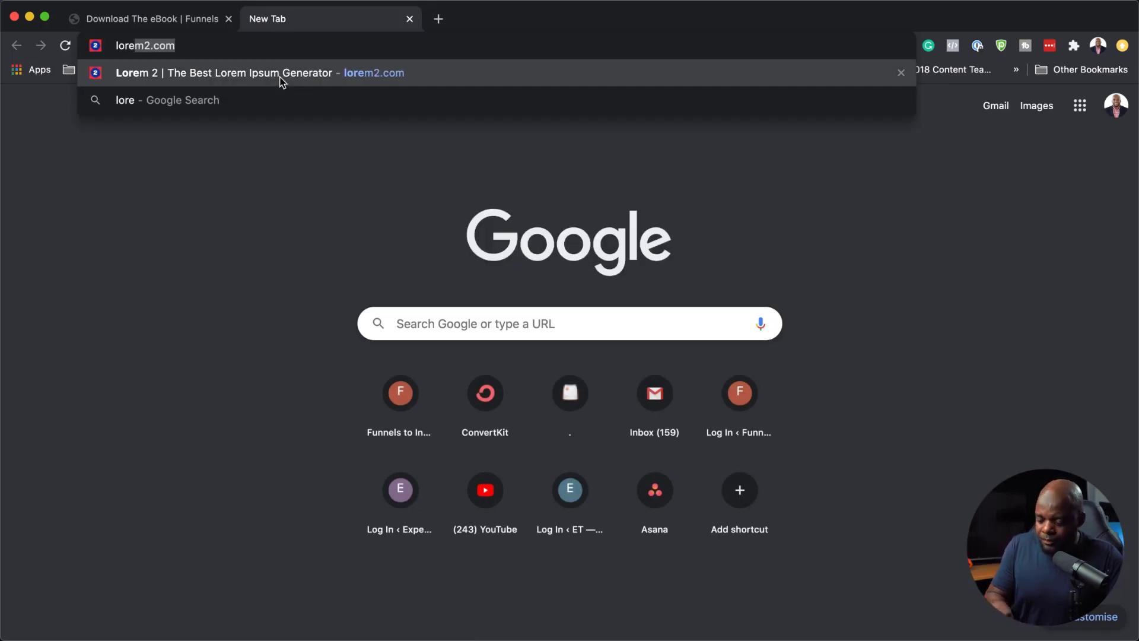
left_click(279, 77)
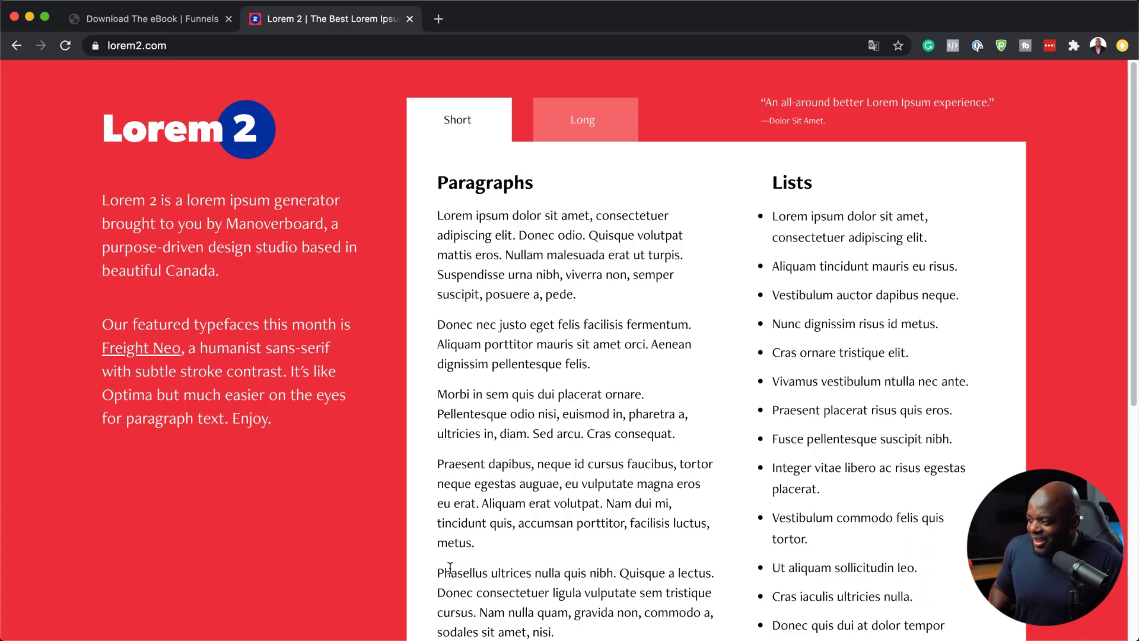
left_click_drag(439, 573, 544, 576)
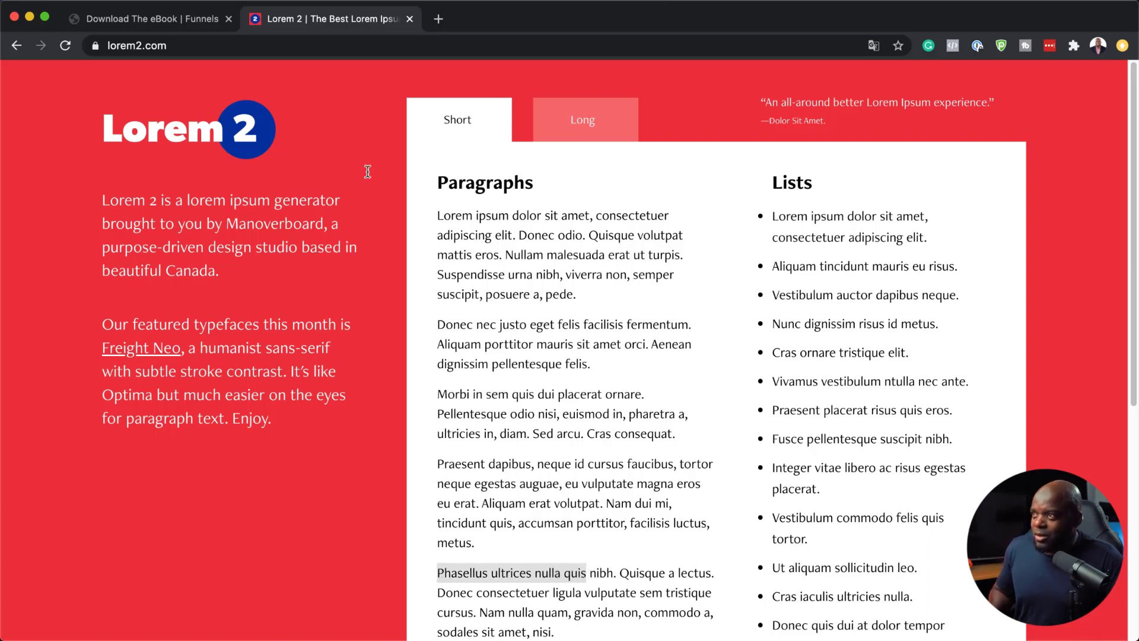
Back in the page builder, replace the Text module's placeholder body with "Phasellus ultrices nulla quis"
left_click(212, 16)
left_click_drag(199, 460, 24, 369)
type("Phasellus ultrices nulla quis")
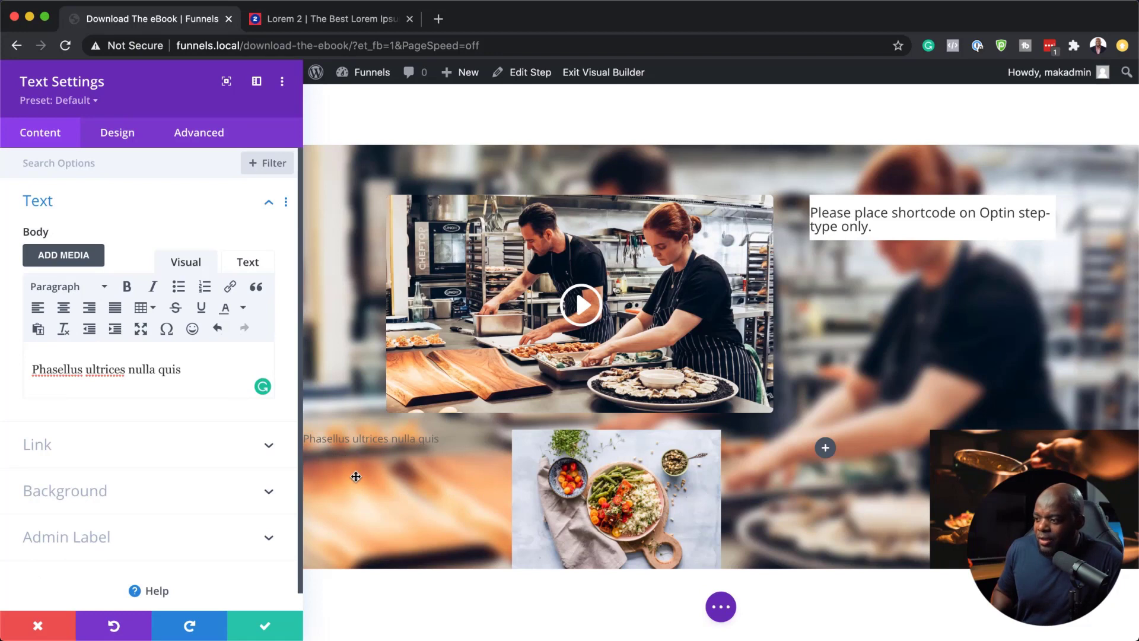
Set the Text module's font to Poppins with the Heavy font weight
left_click(117, 132)
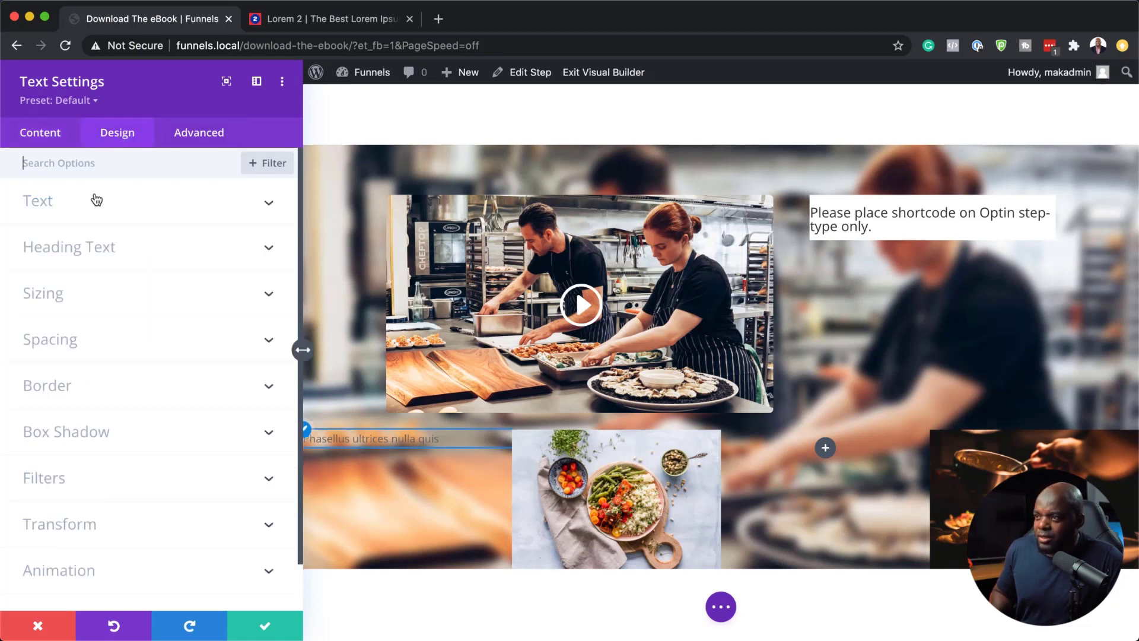
left_click(70, 208)
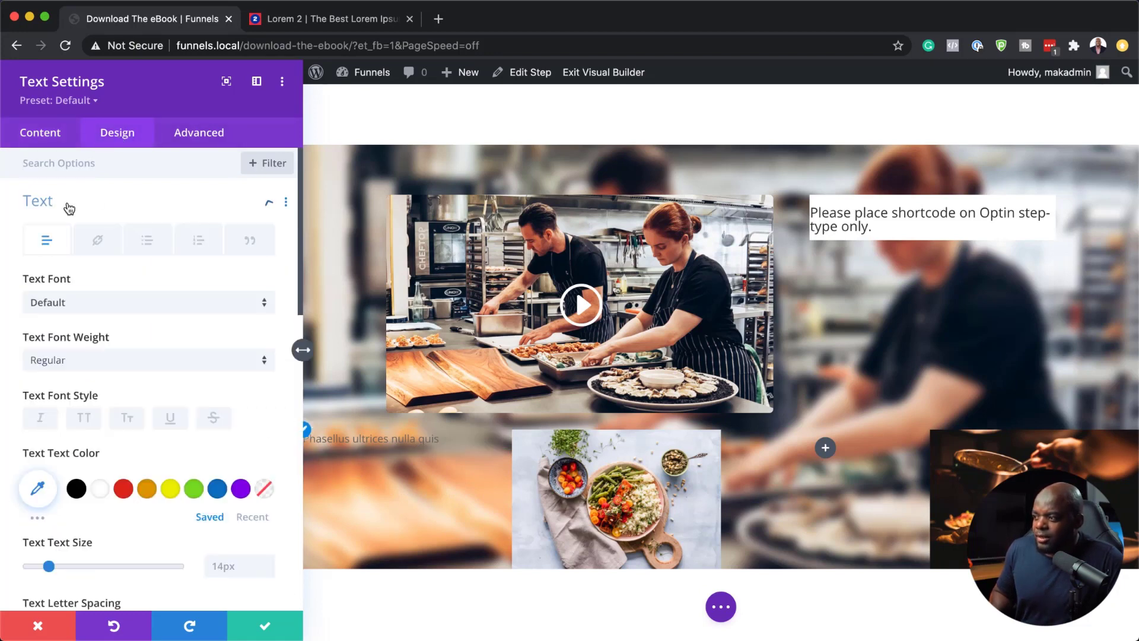
left_click(119, 303)
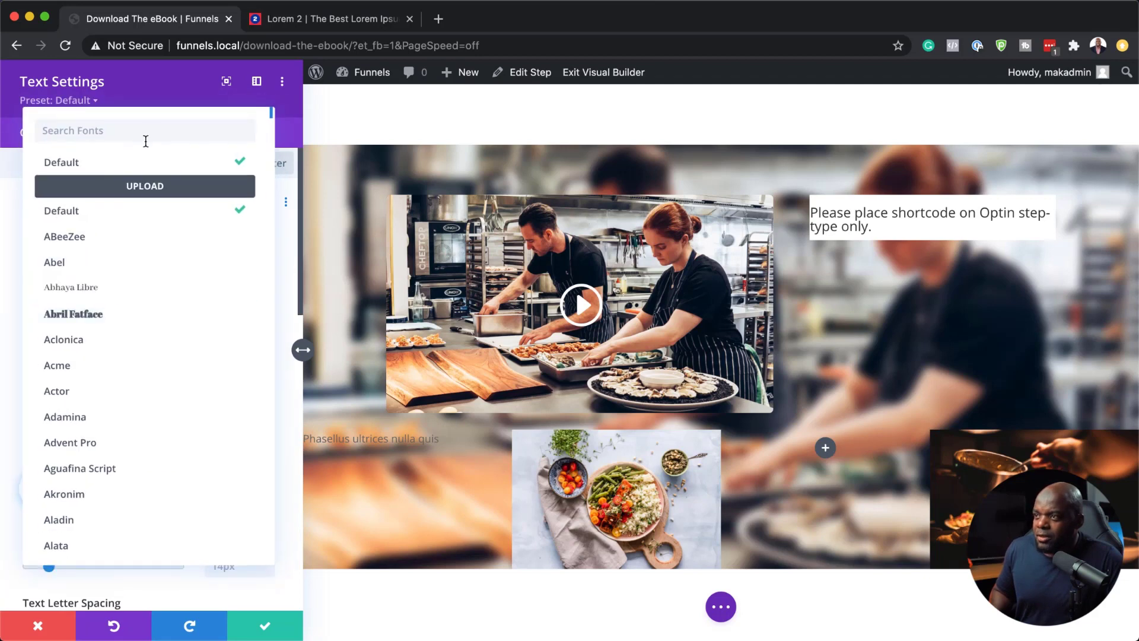
type("p")
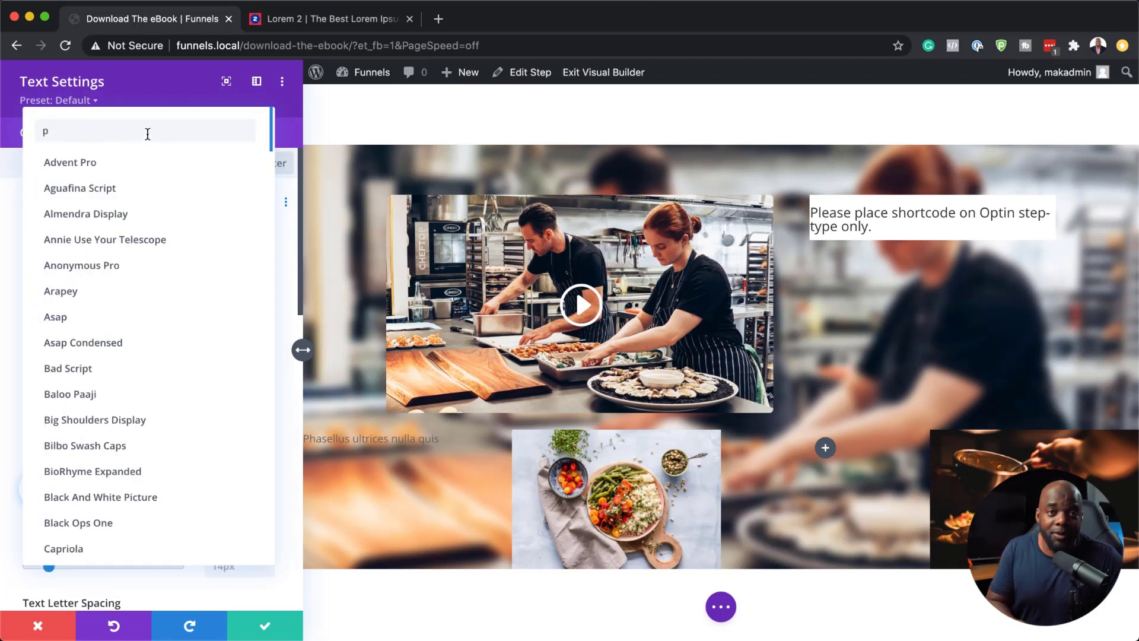
type("opp")
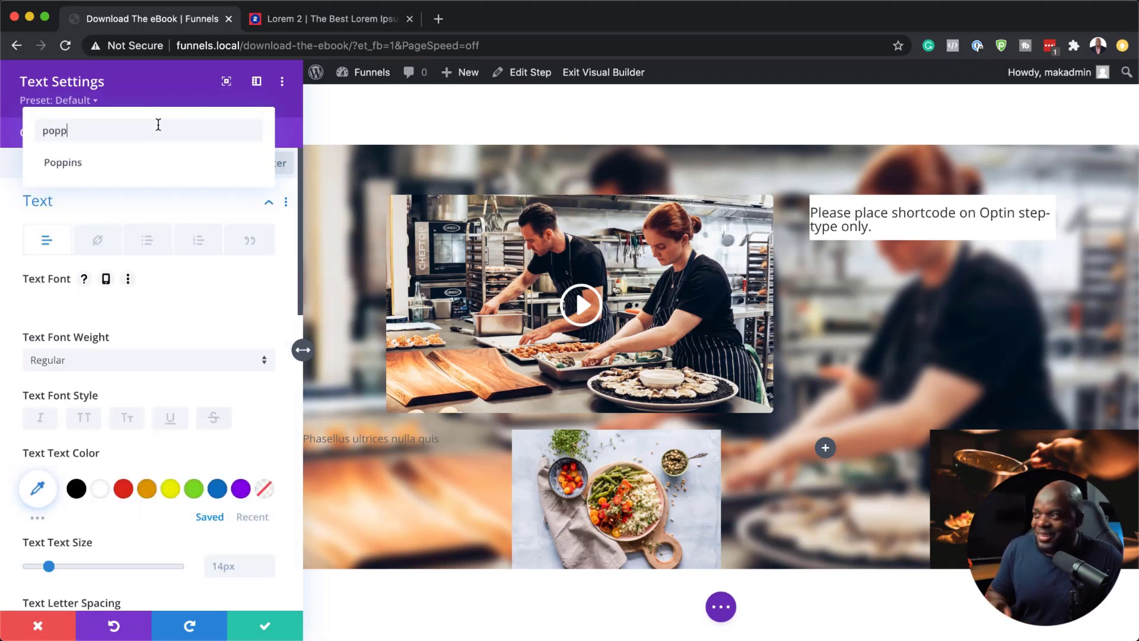
left_click(120, 170)
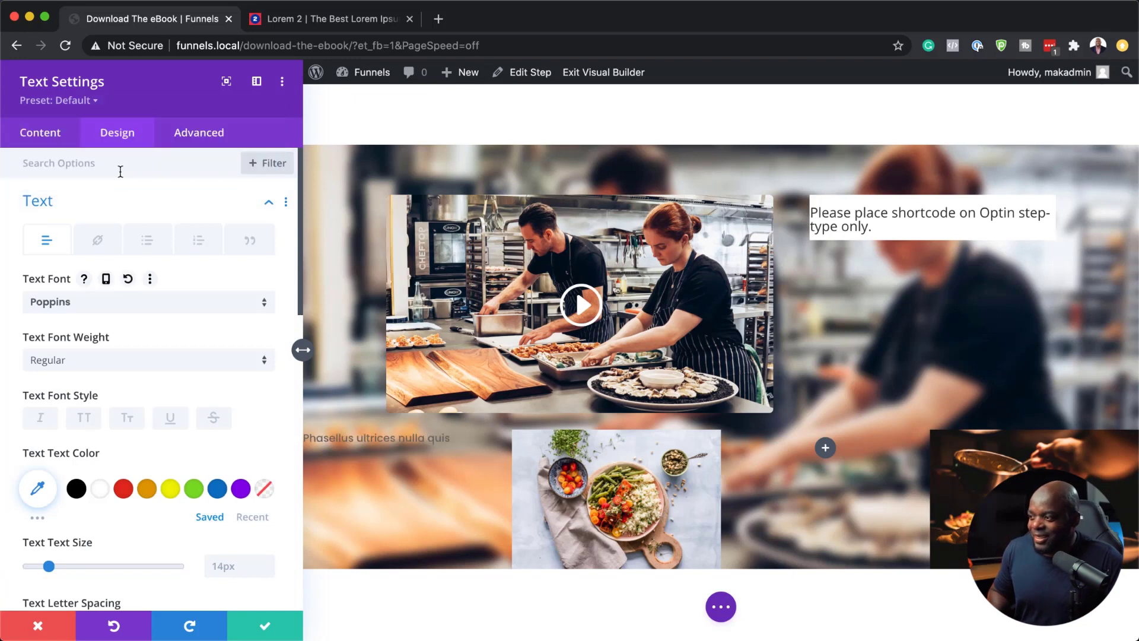
left_click(92, 368)
left_click(127, 550)
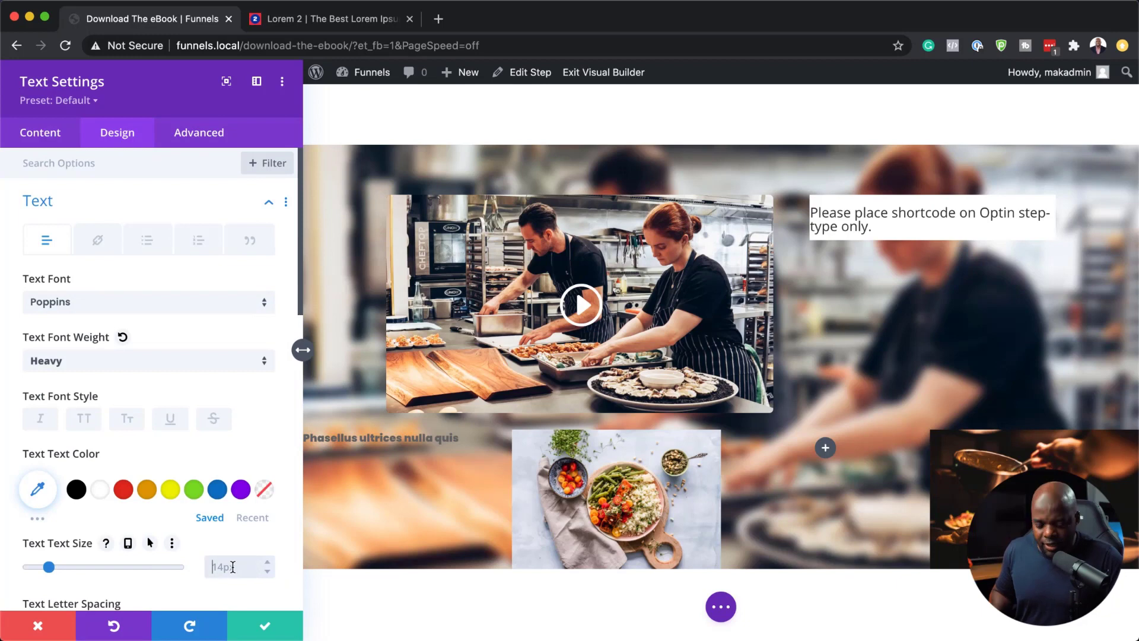
Set the Text module's text size to 4vw
type("5v2")
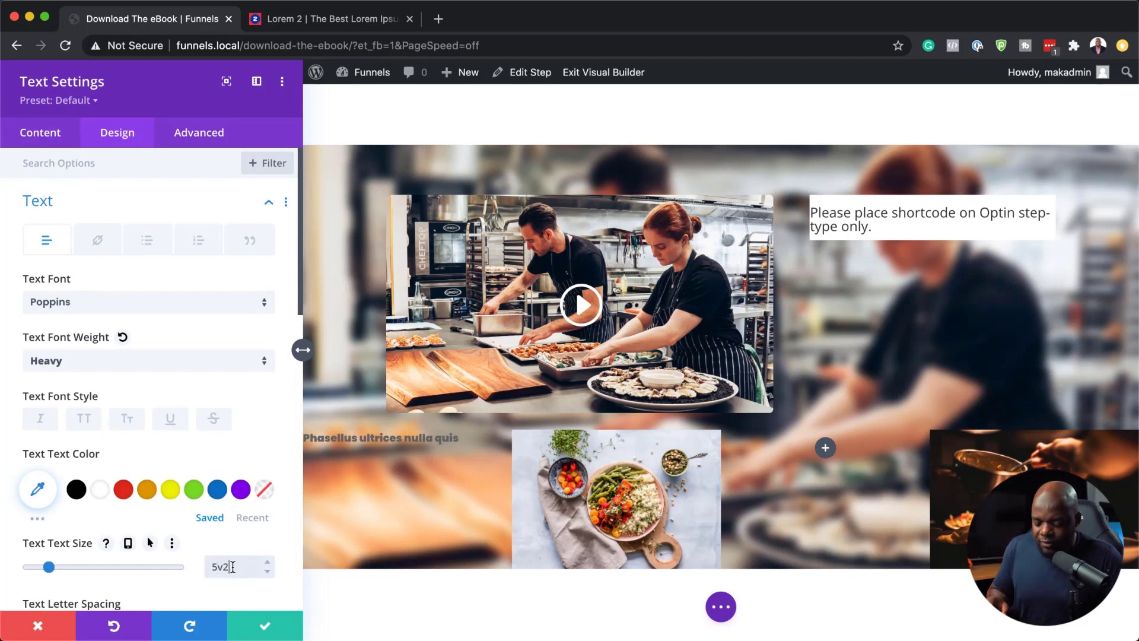
key("BackSpace")
type("w")
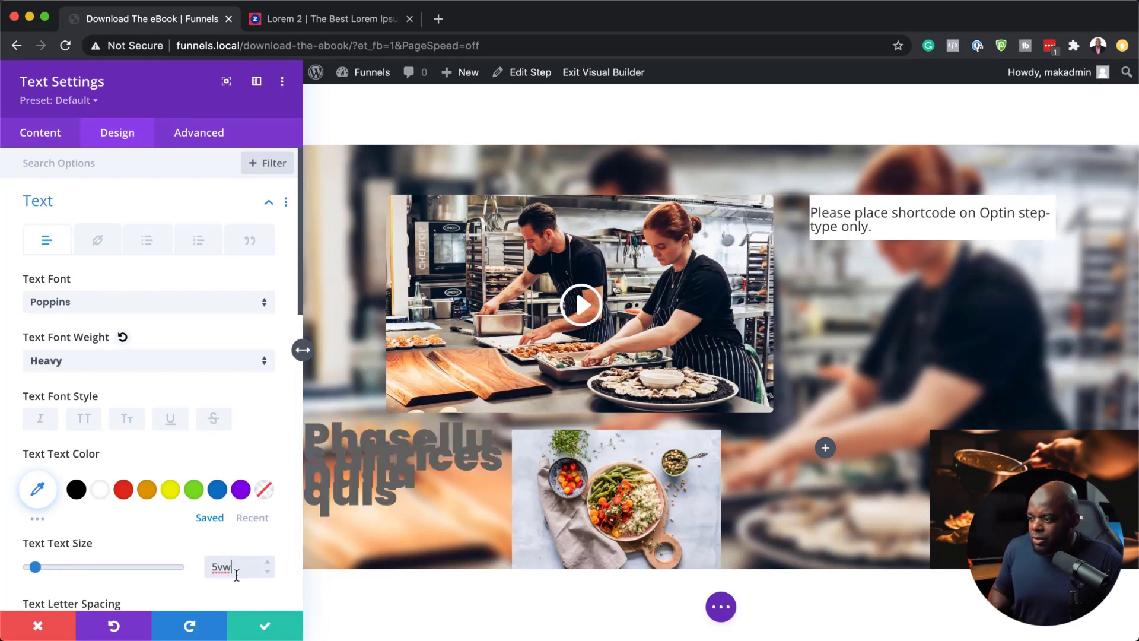
left_click(271, 573)
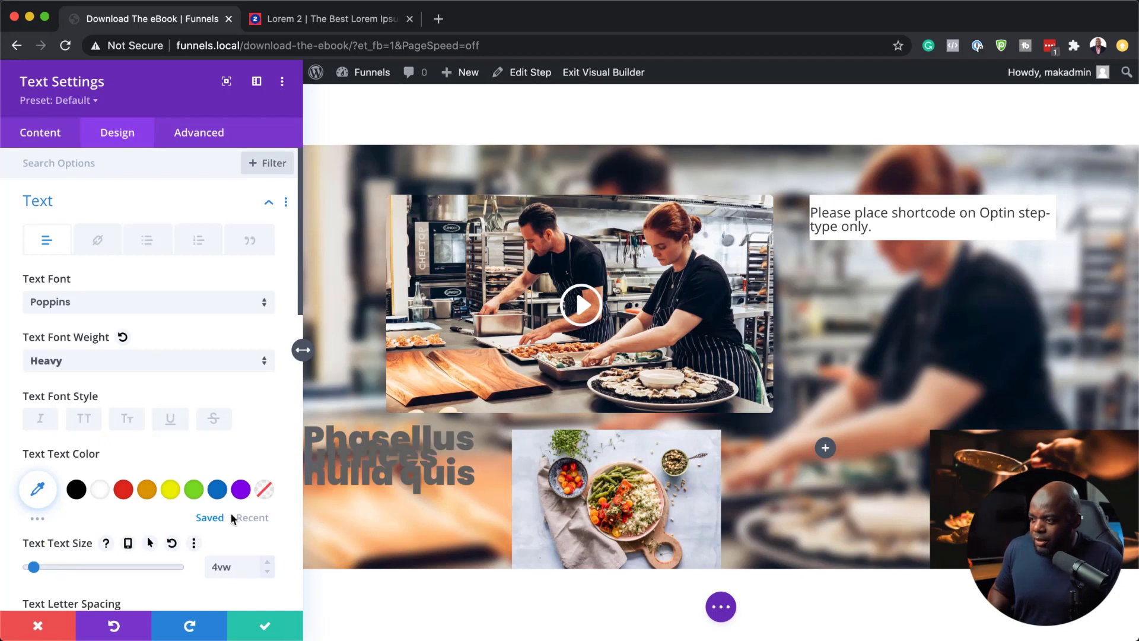
Make the module's text white with a 1em line height, and save the module
scroll(244, 533, "down", 5)
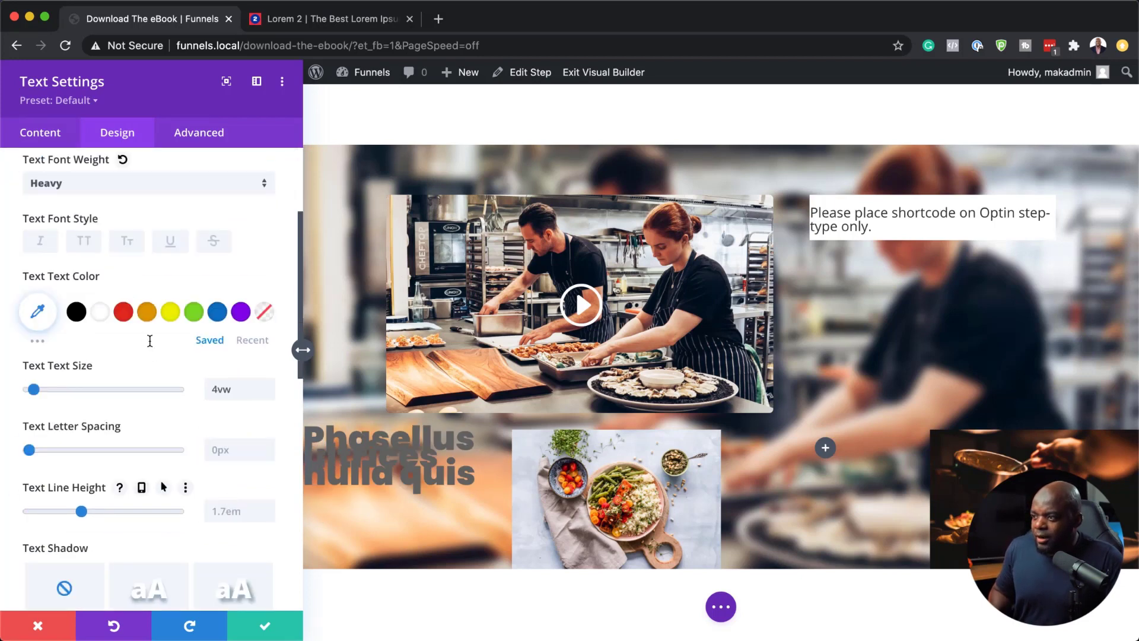
left_click(102, 315)
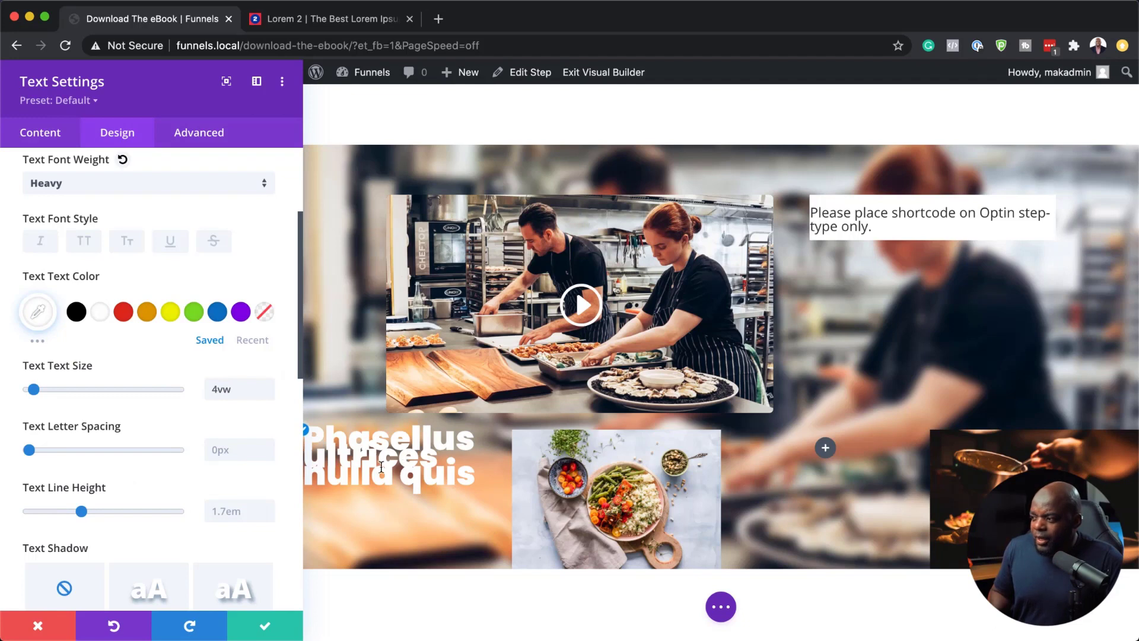
scroll(237, 465, "down", 2)
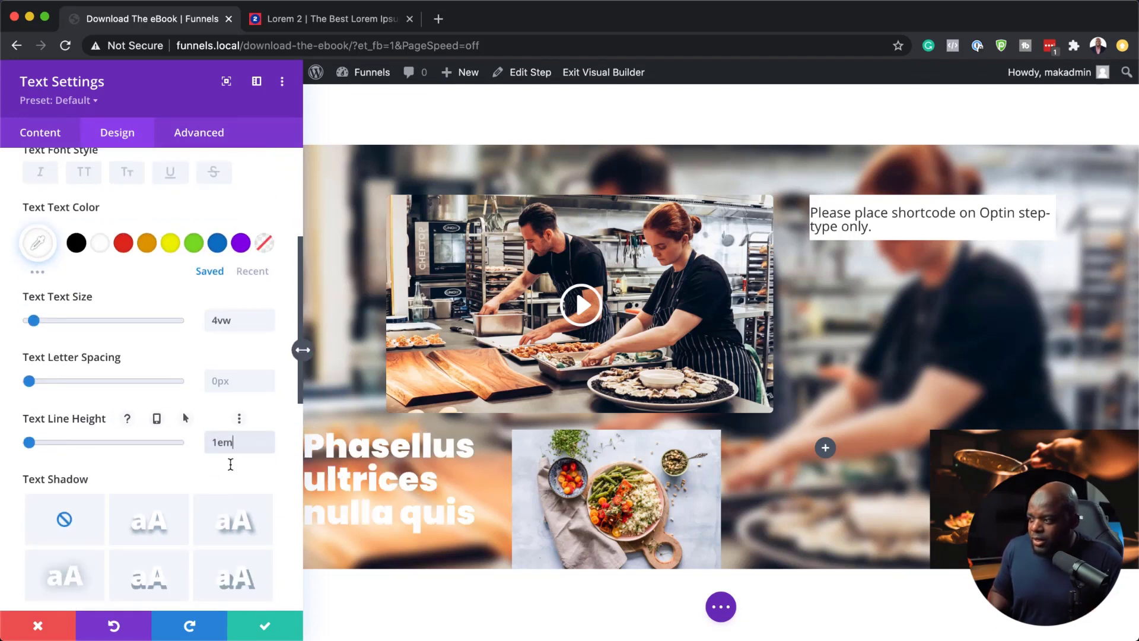
left_click(265, 629)
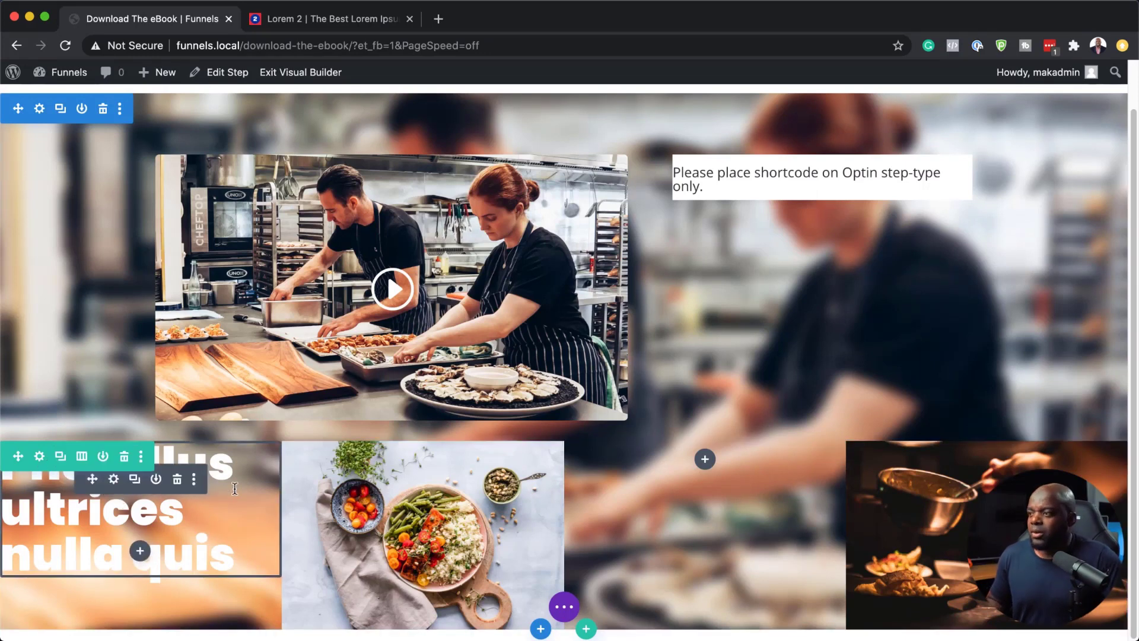
Add a Text module beneath the opt-in form in the column beside the video
scroll(109, 357, "up", 2)
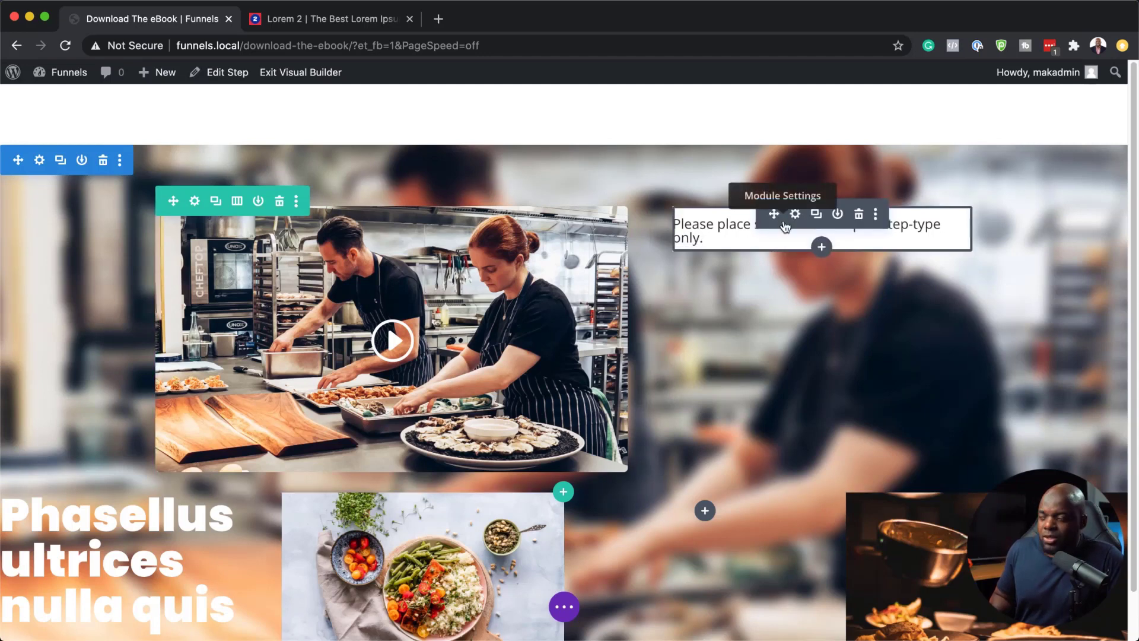
left_click(822, 248)
type("text")
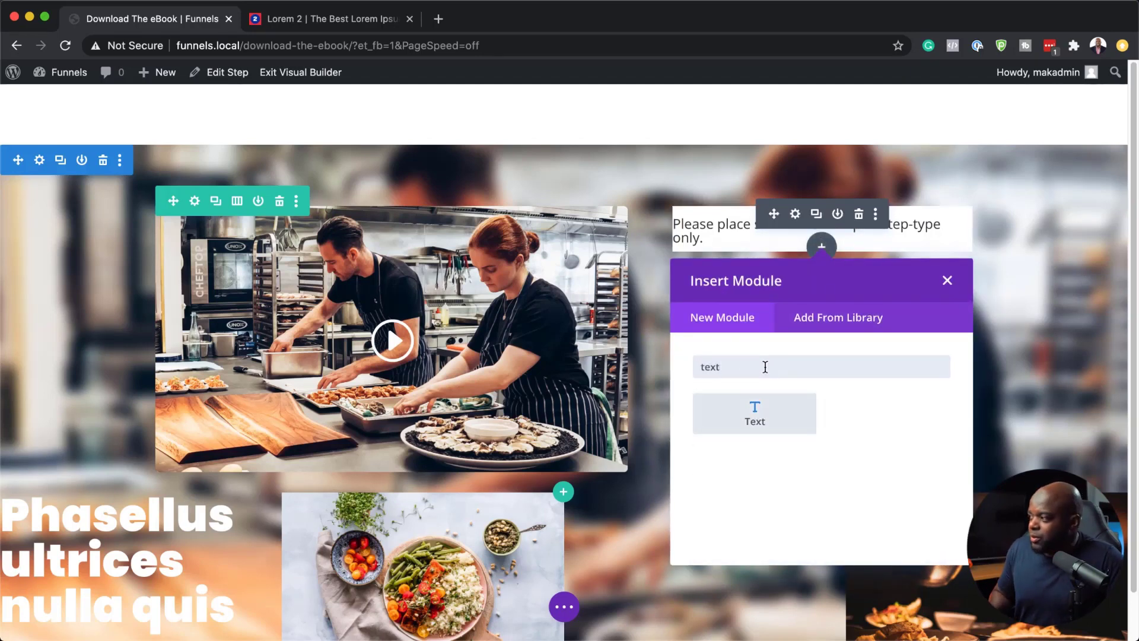
left_click(755, 411)
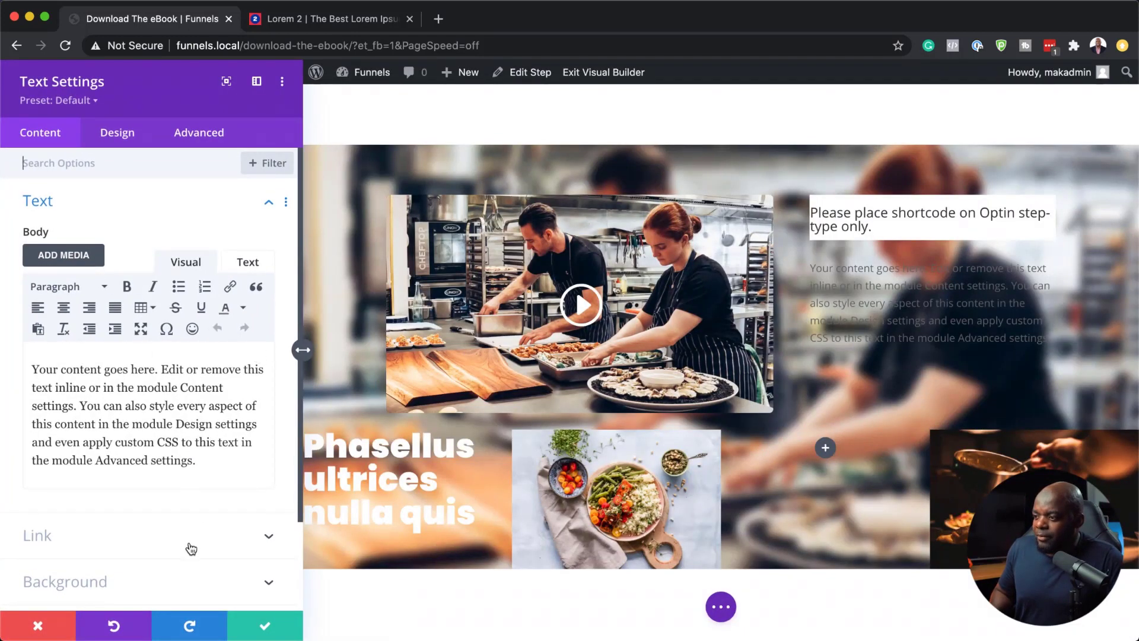
Replace the new Text module's placeholder with the lorem2.com paragraph starting "Donec nec justo eget felis", and save the module
left_click(384, 20)
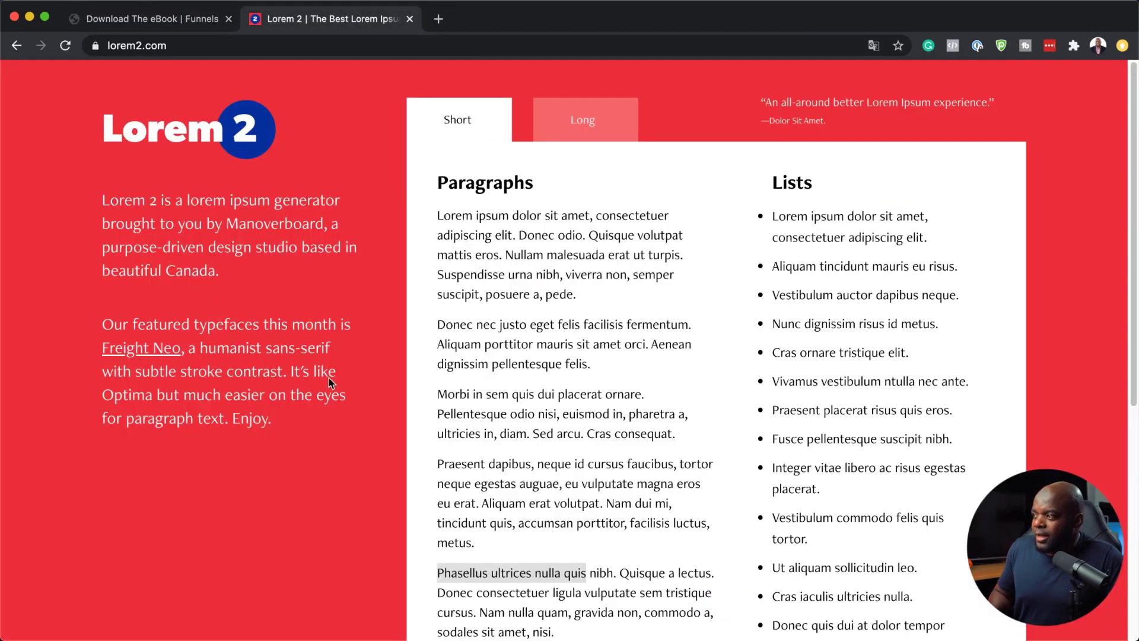
left_click_drag(439, 326, 591, 364)
key("super+c")
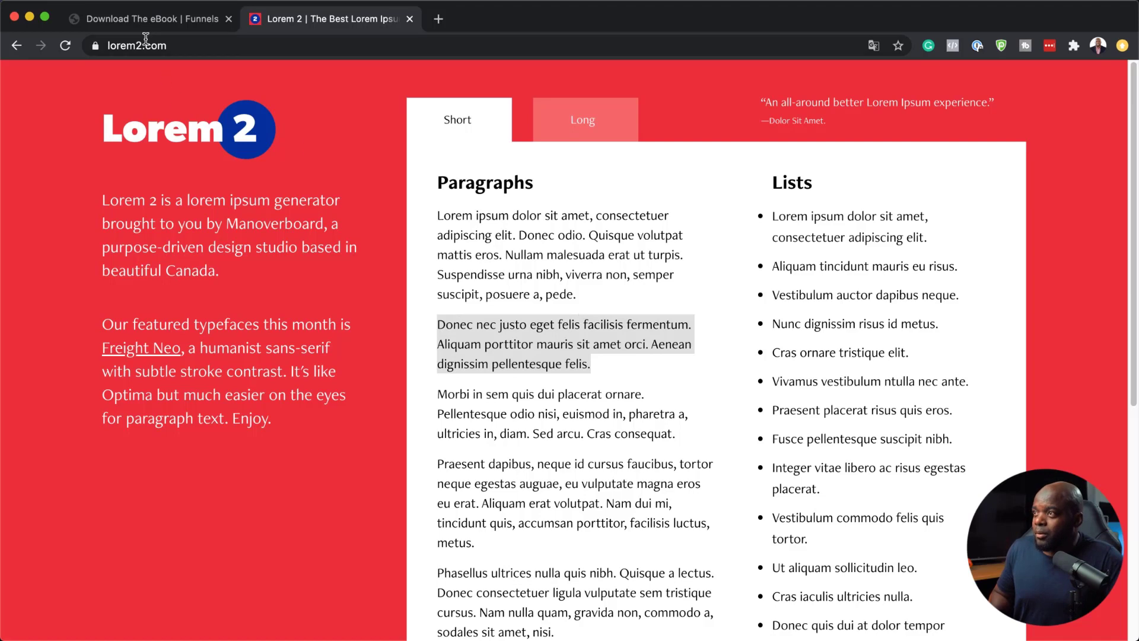
left_click(157, 19)
left_click(215, 443)
key("super+a")
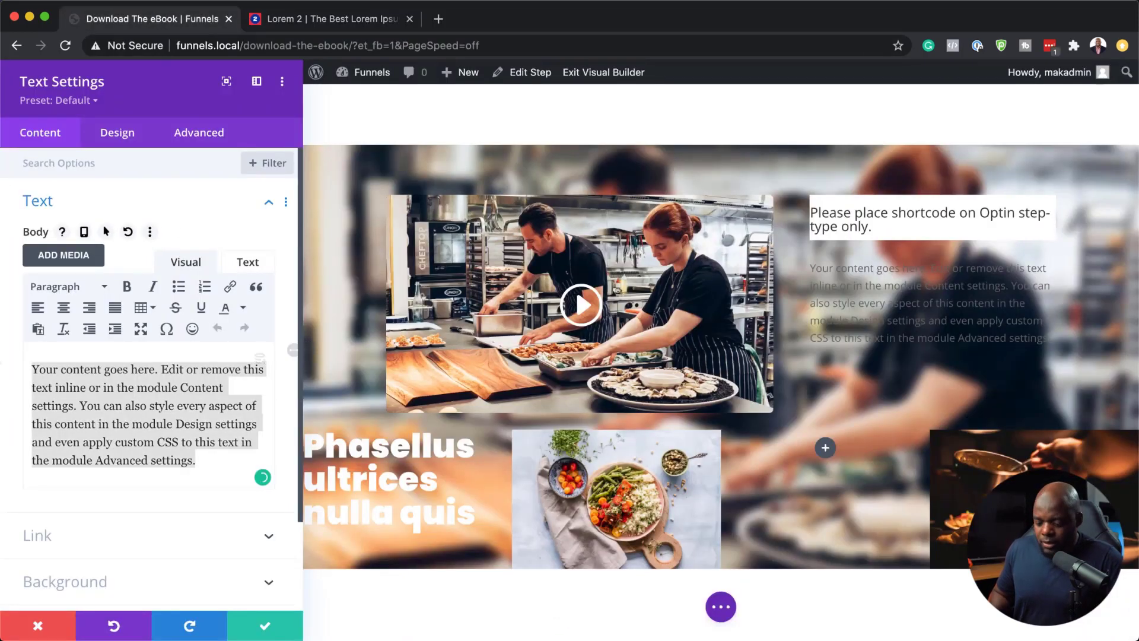
key("super+v")
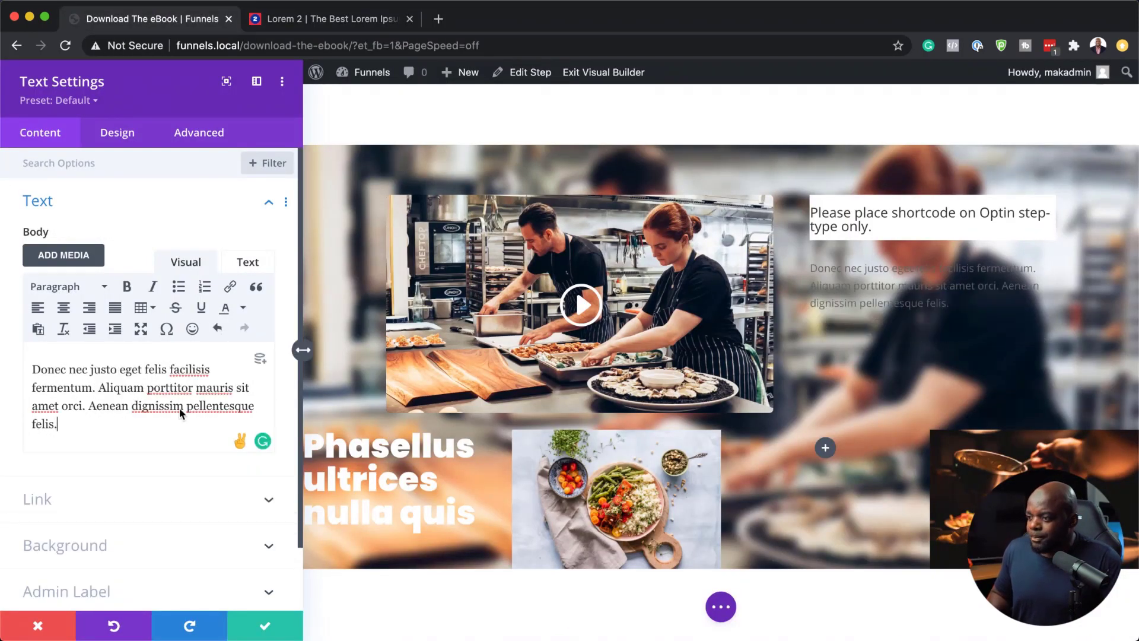
left_click(265, 626)
Move the paragraph Text module above the opt-in form and save the page
left_click_drag(775, 282, 765, 215)
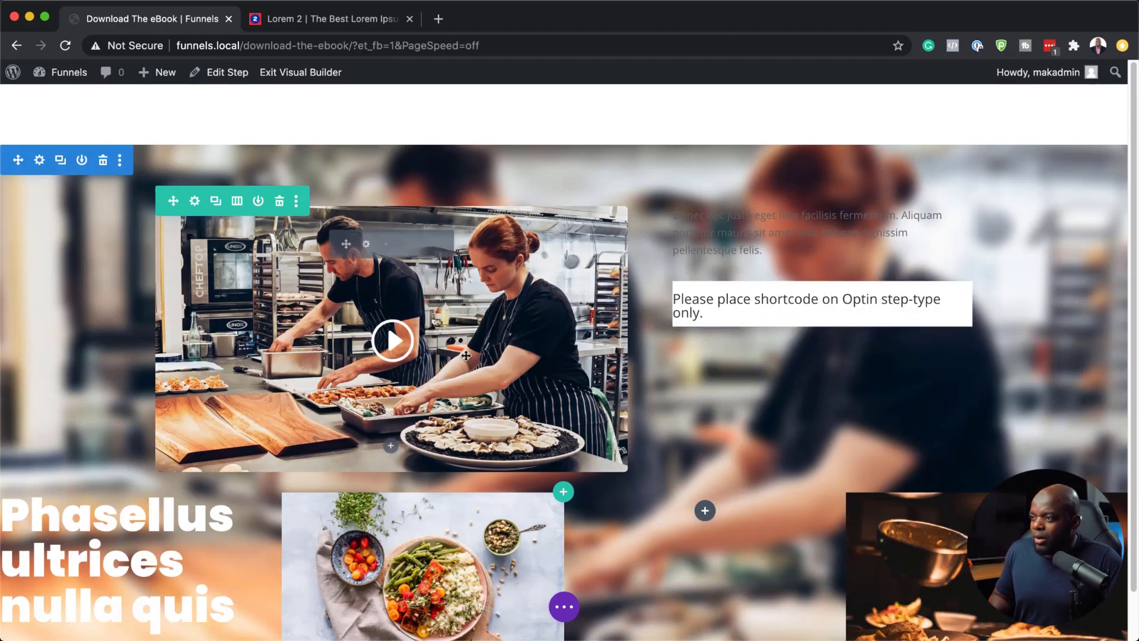
scroll(590, 444, "down", 2)
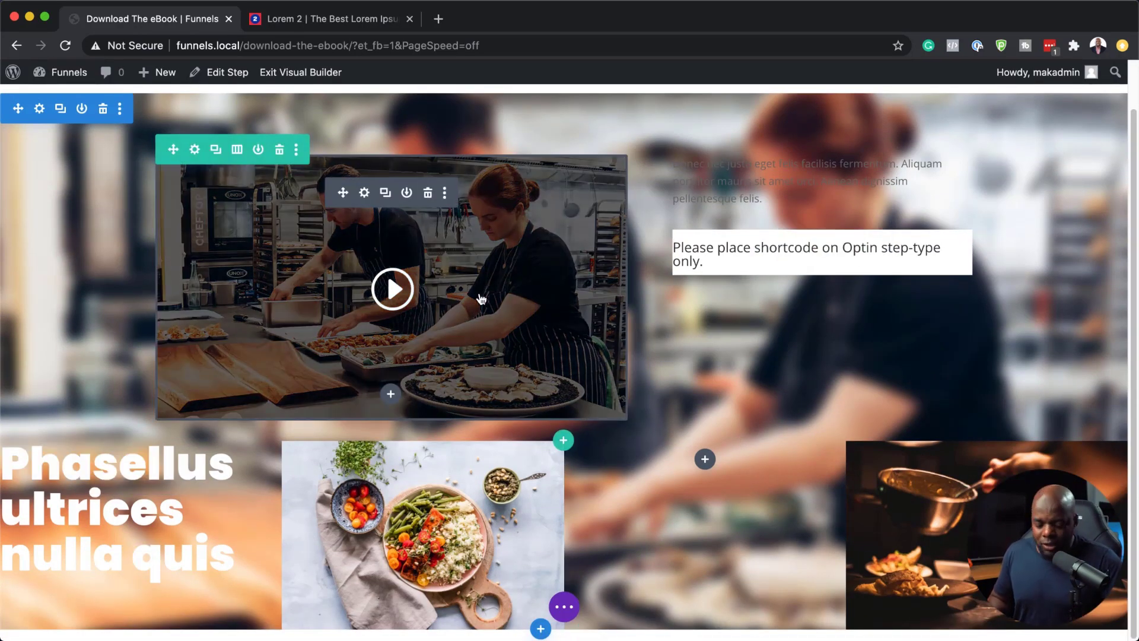
key("super+s")
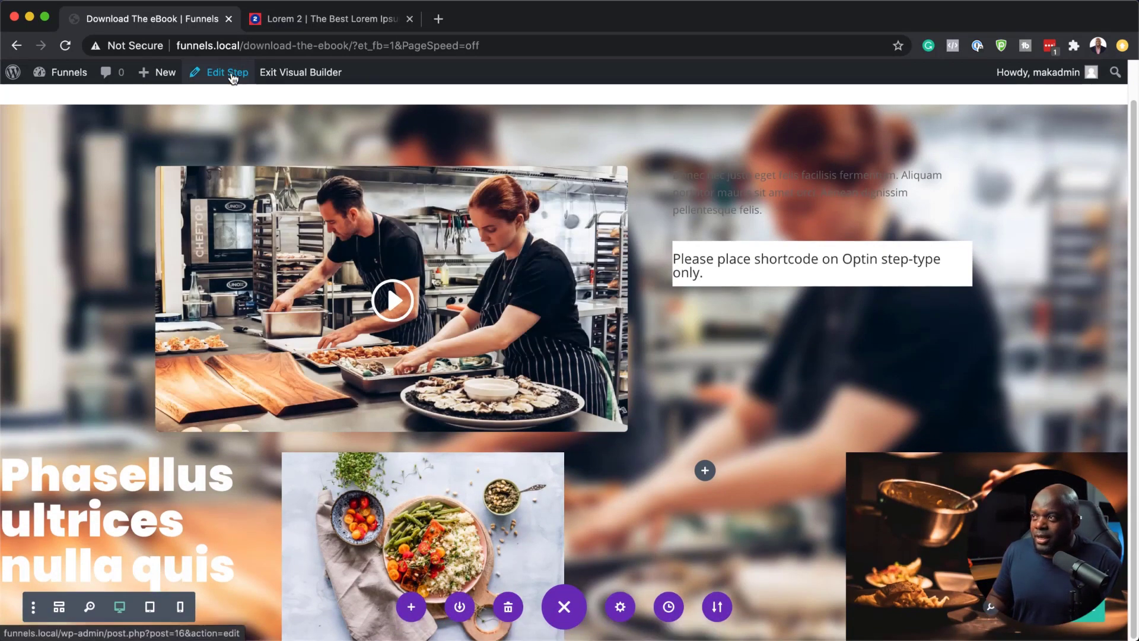
Edit the Download The eBook step, select Free Video (#25) as the opt-in's free product, and update the step
left_click(233, 77)
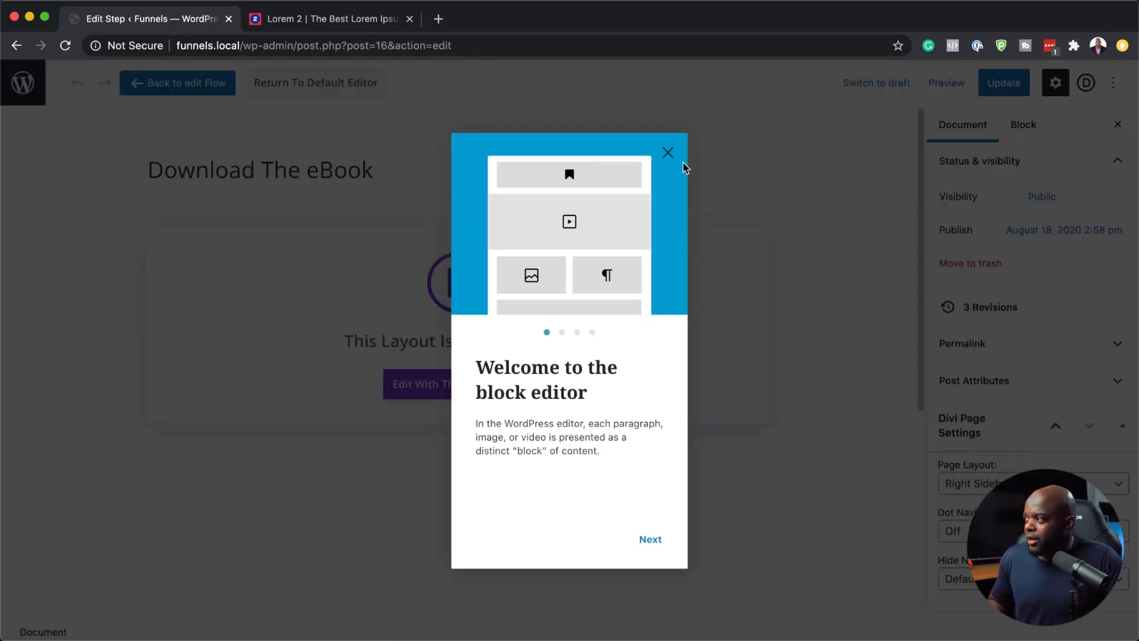
left_click(674, 157)
scroll(479, 466, "down", 10)
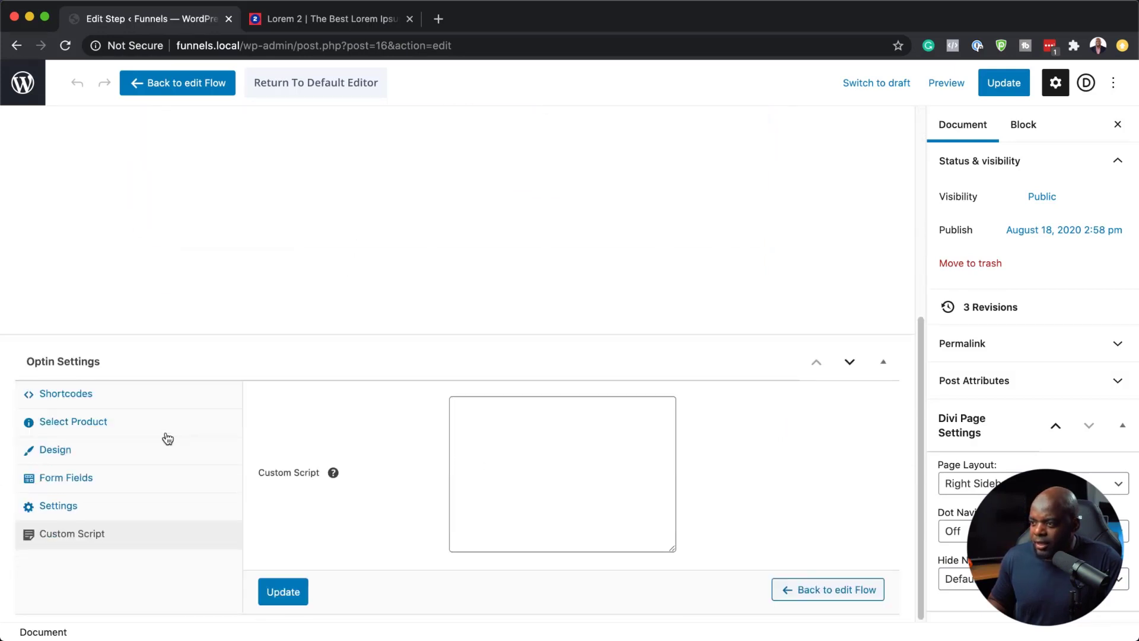
left_click(110, 427)
left_click(463, 414)
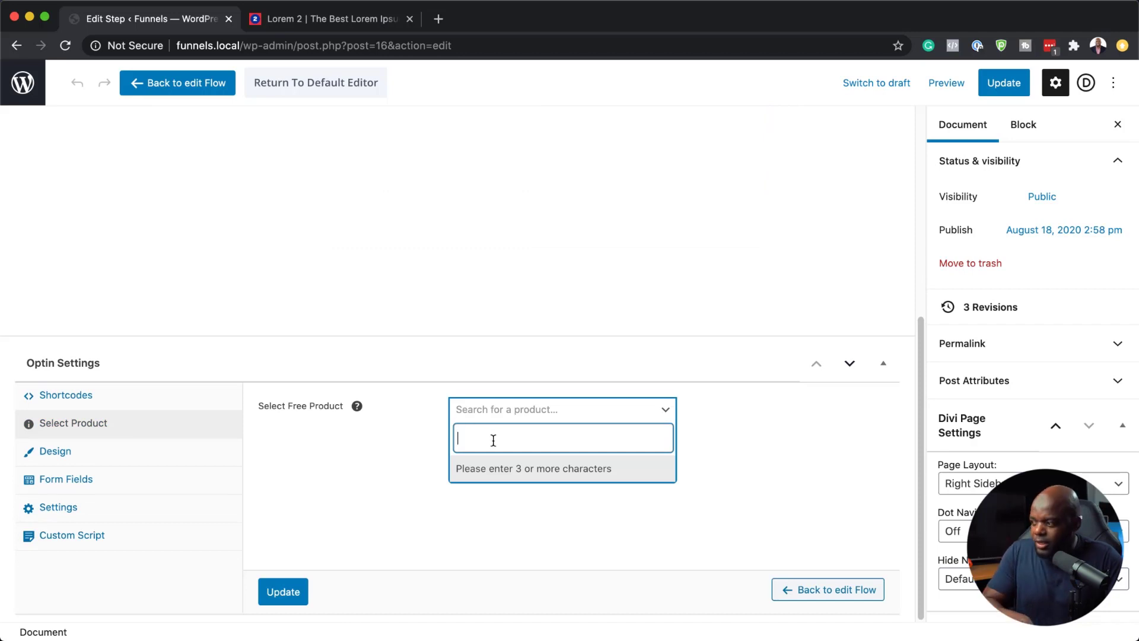
type("free")
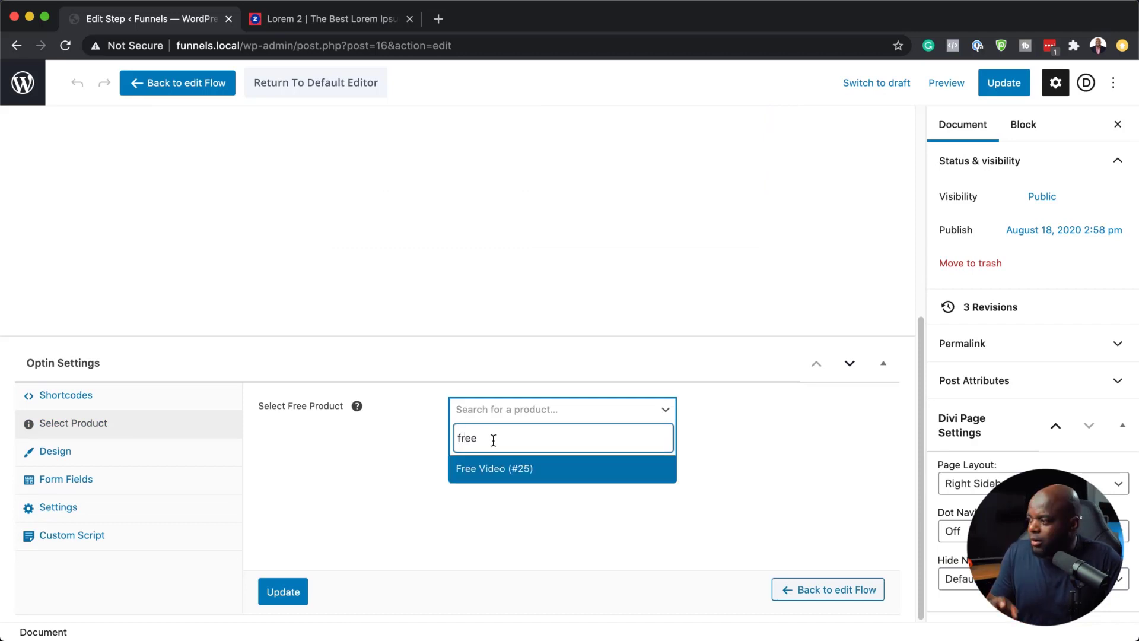
left_click(475, 468)
left_click(291, 592)
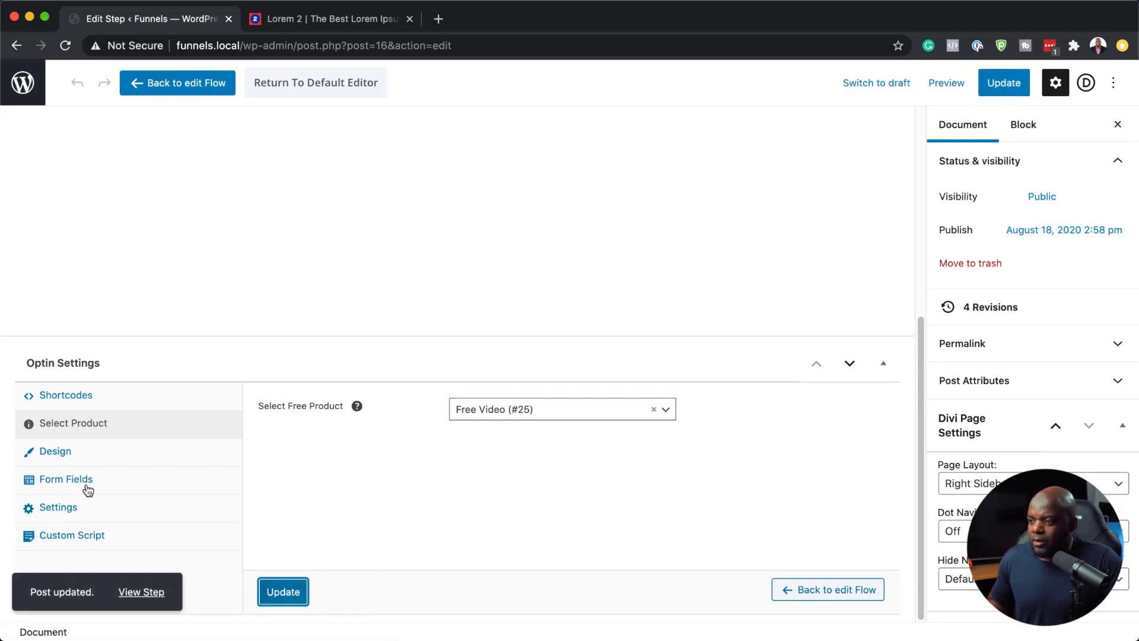
Check the opt-in's form field settings and view the live Download The eBook page from its flow
left_click(113, 480)
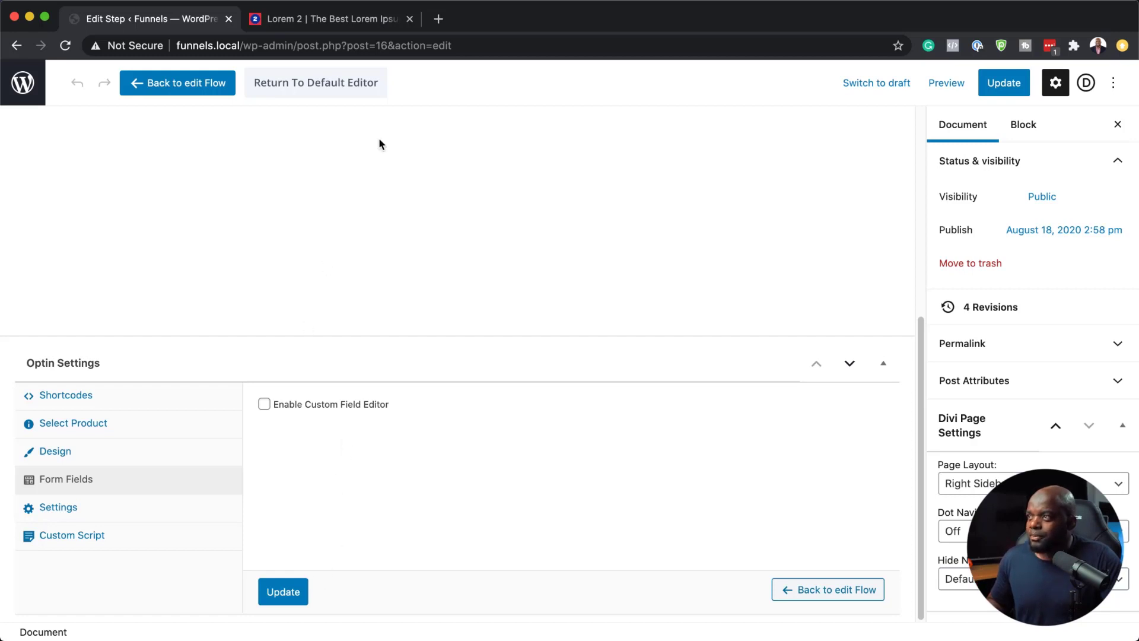
left_click(196, 84)
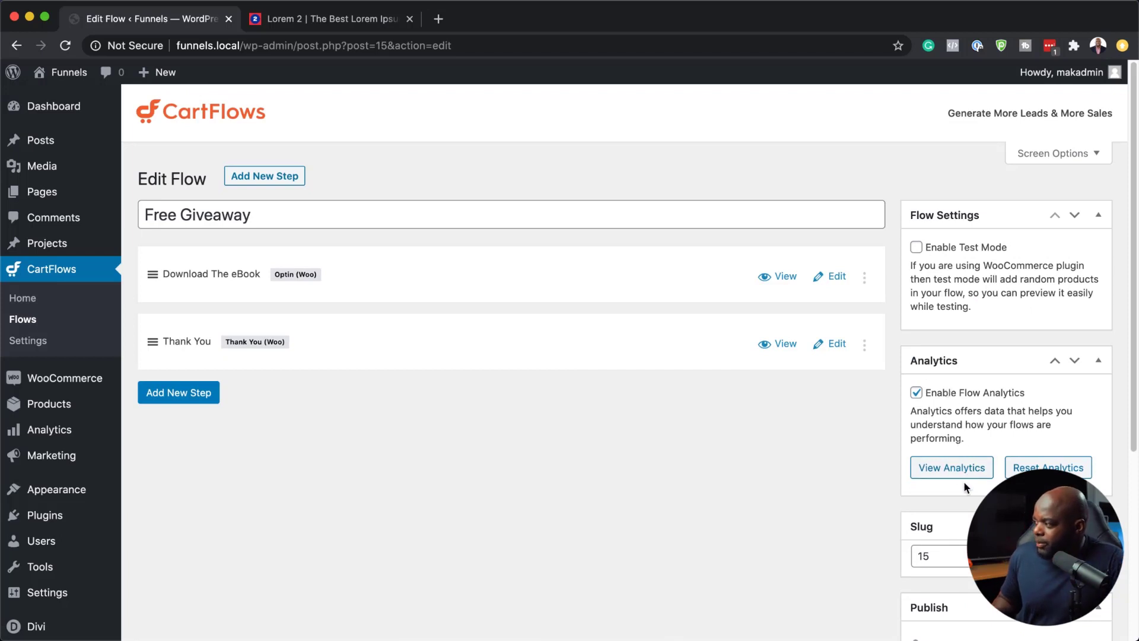
left_click(789, 277)
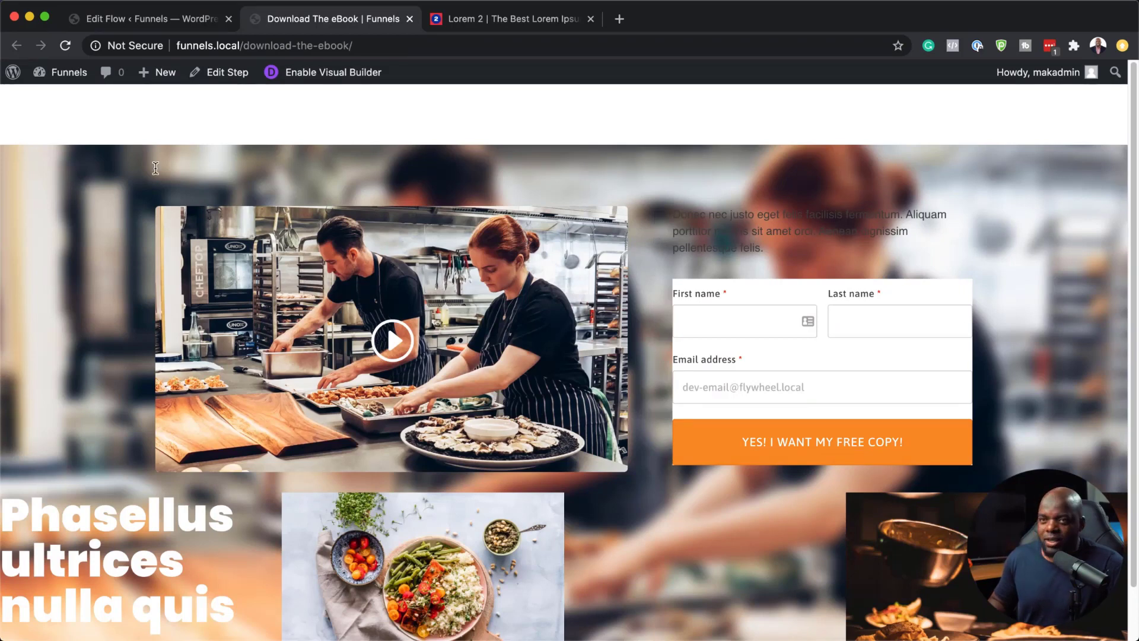
Reopen the Download The eBook step in the visual builder and give the opt-in form's column a white background
left_click(191, 22)
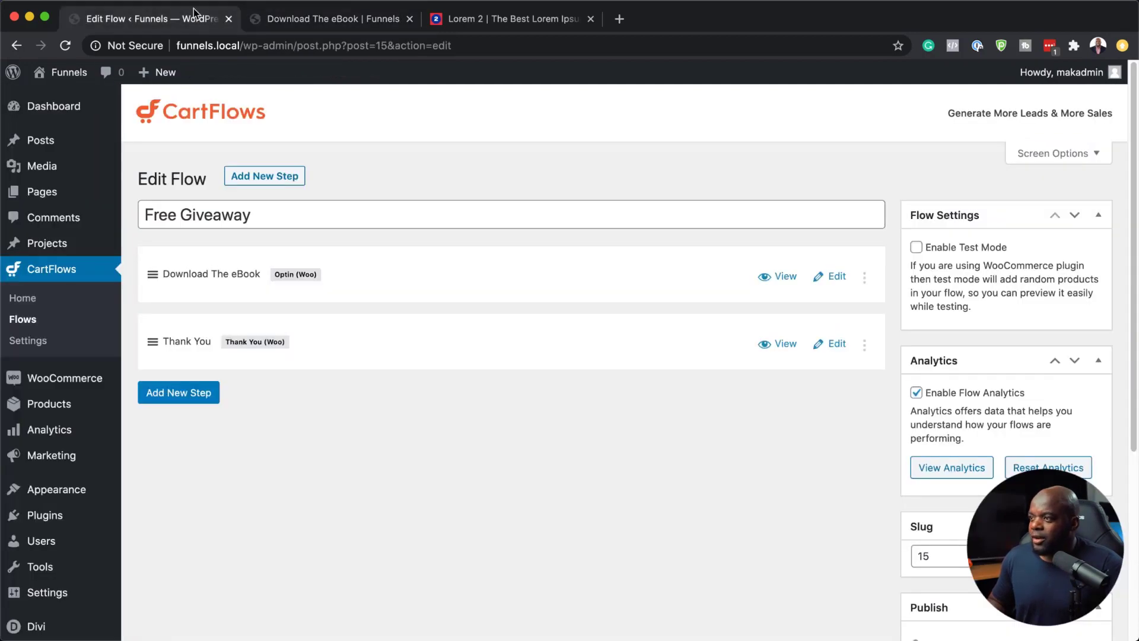
left_click(830, 279)
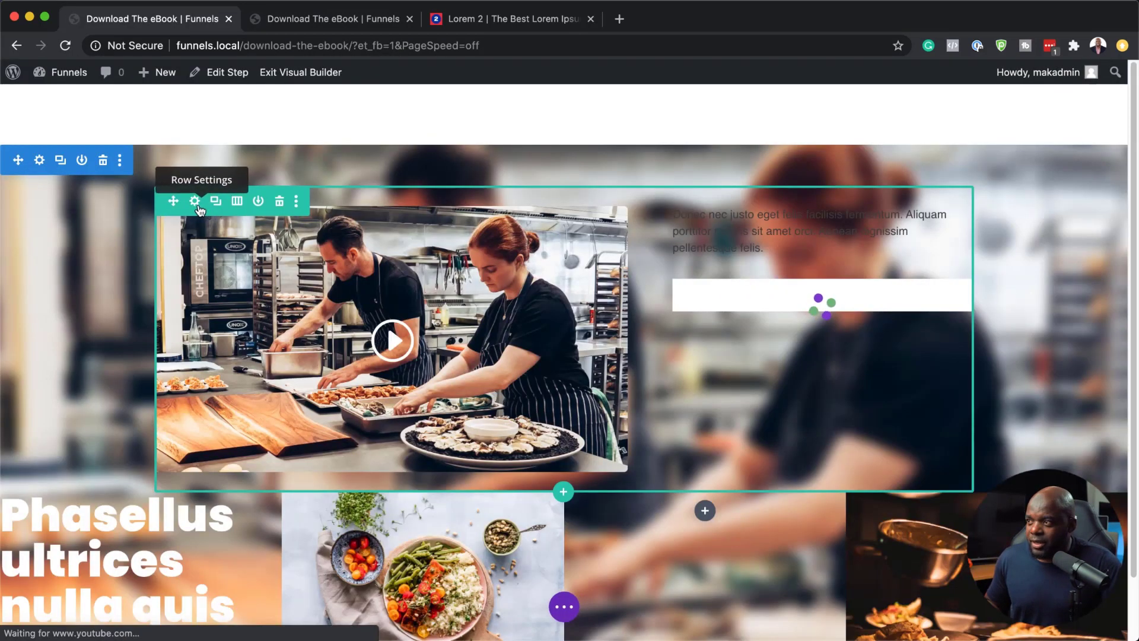
left_click(197, 201)
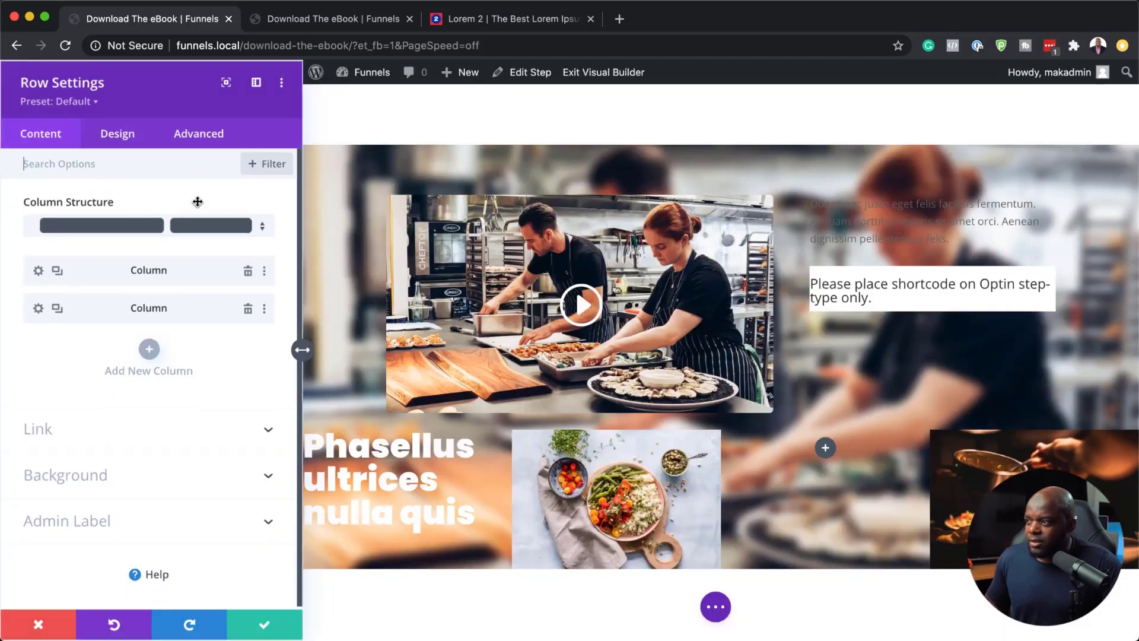
left_click(36, 309)
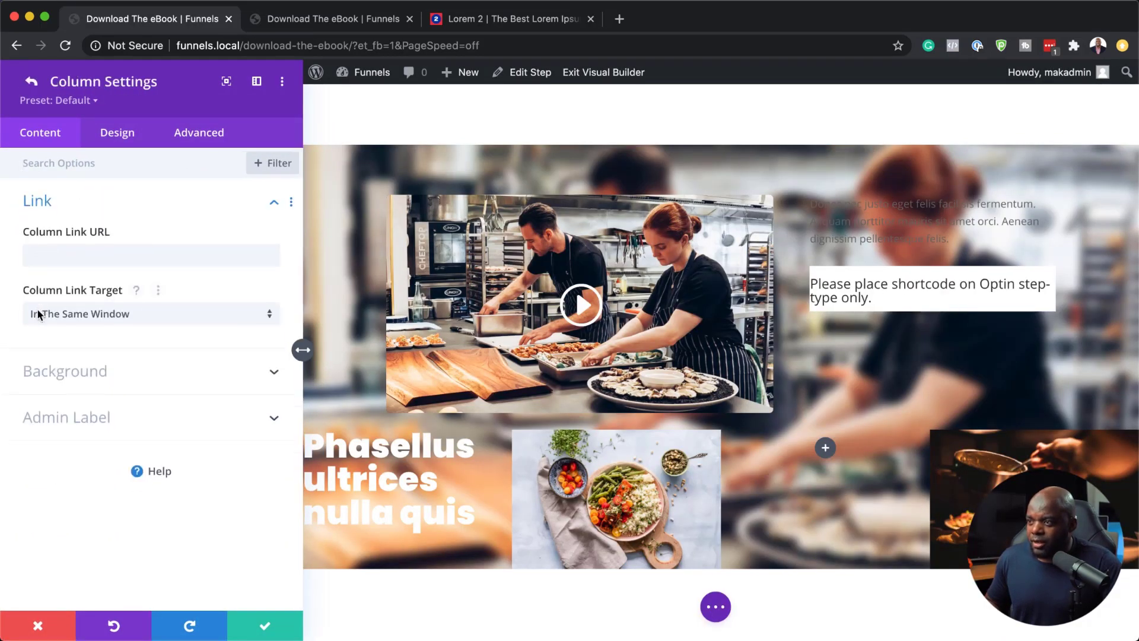
left_click(89, 373)
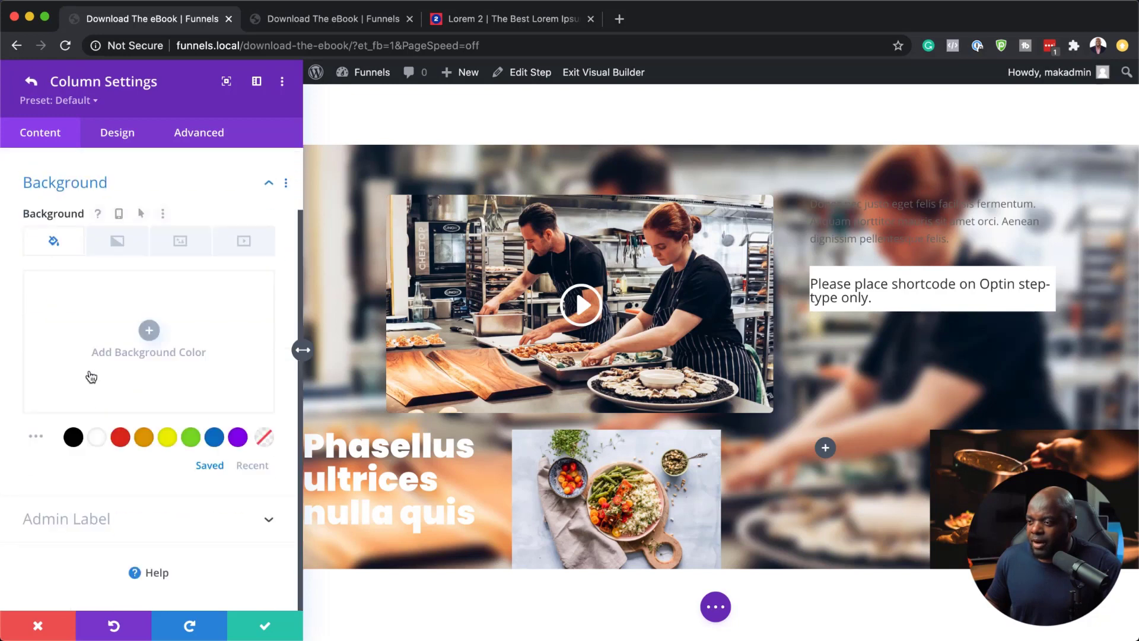
left_click(100, 438)
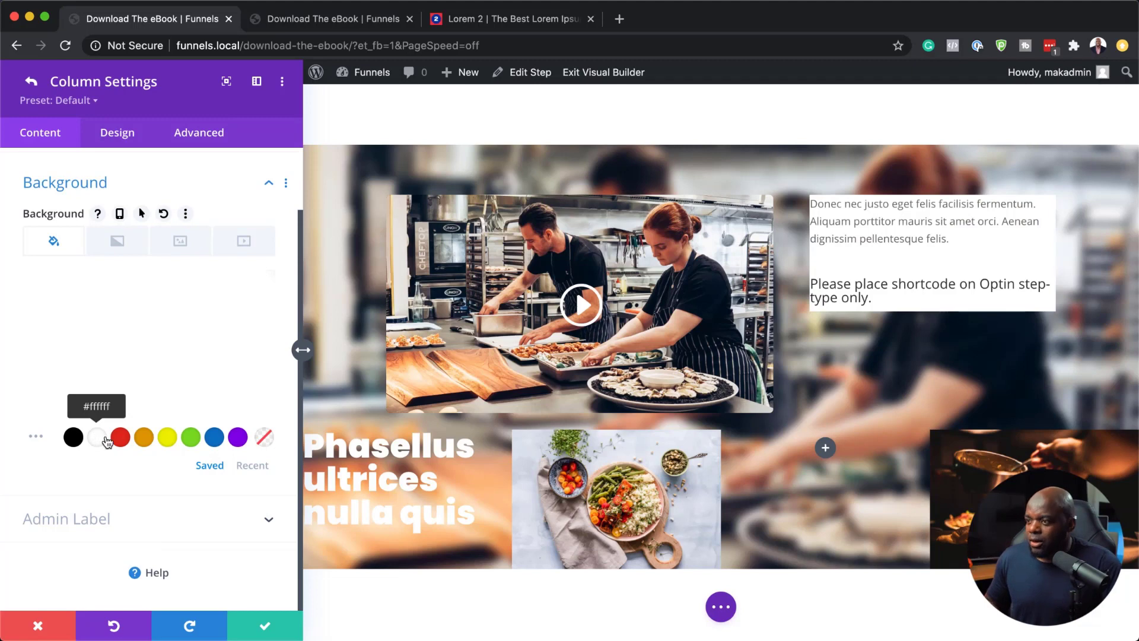
left_click(74, 439)
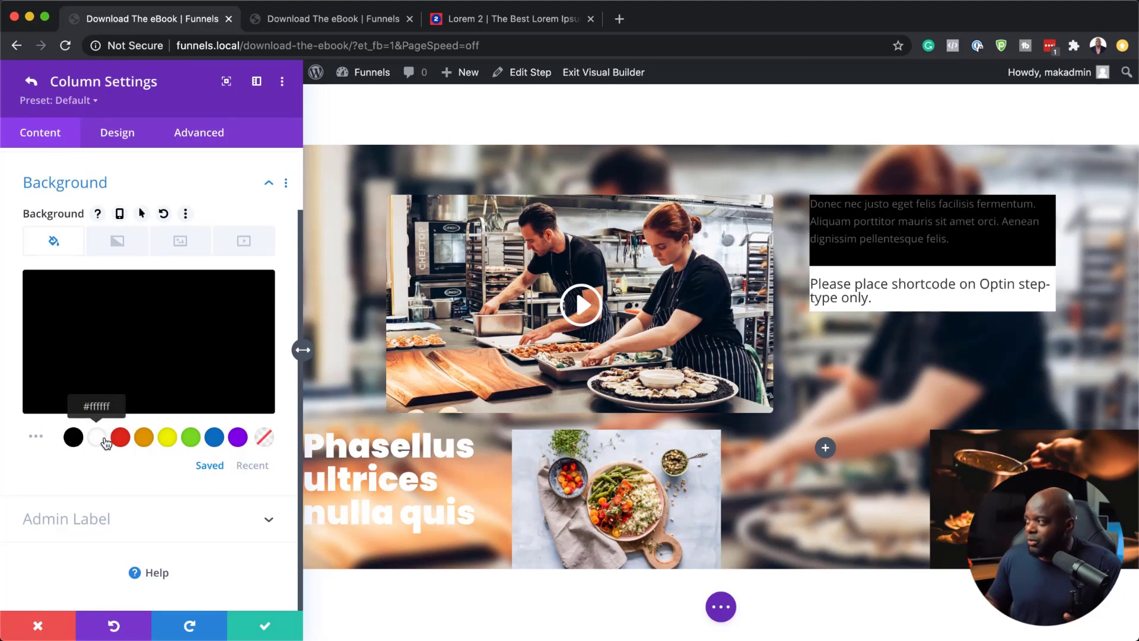
left_click(99, 440)
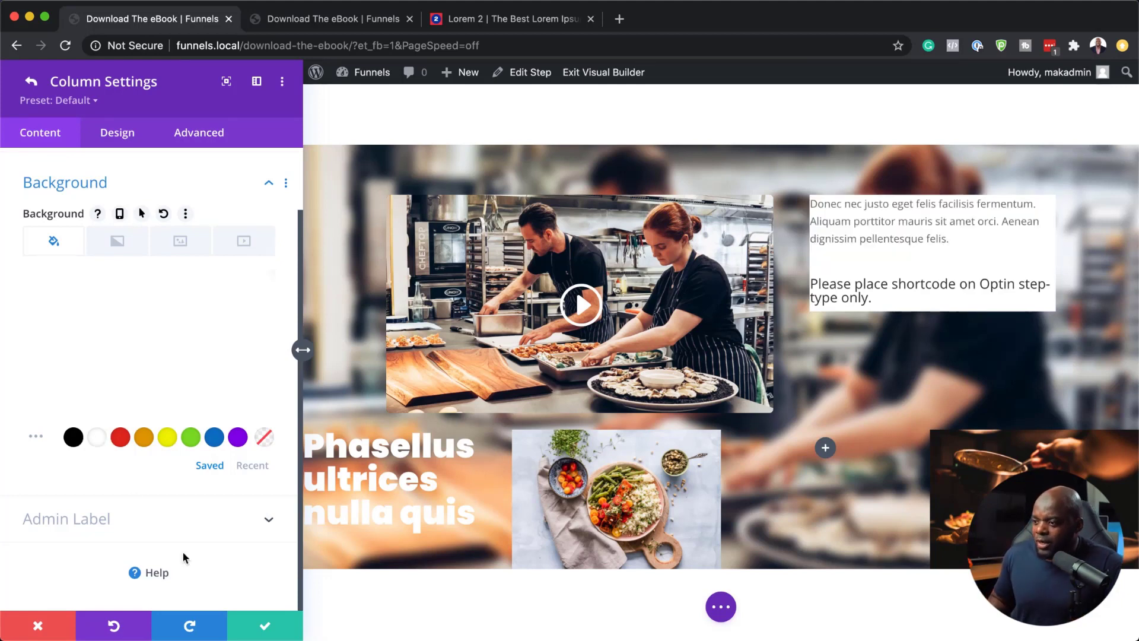
Round all four corners of the opt-in form's column to 5px
left_click(124, 137)
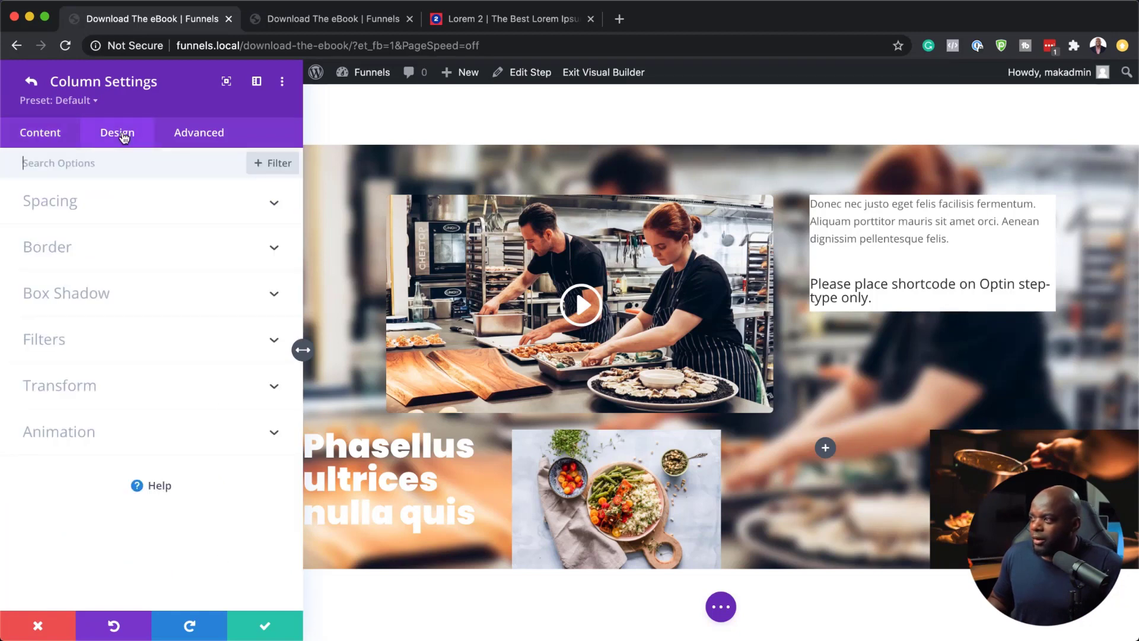
left_click(88, 252)
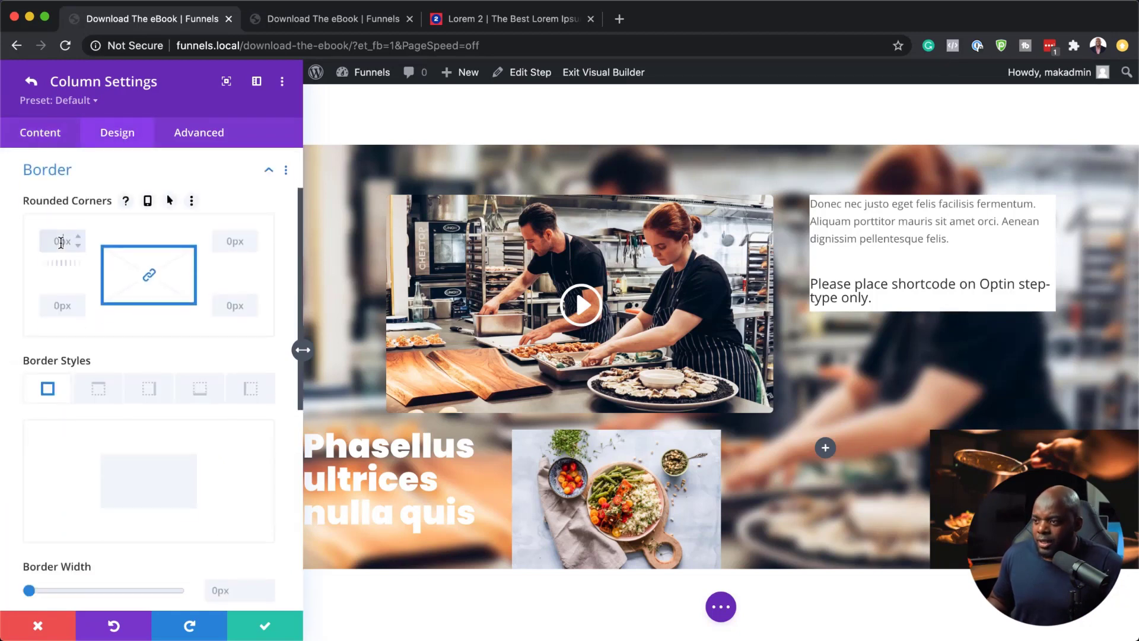
type("5")
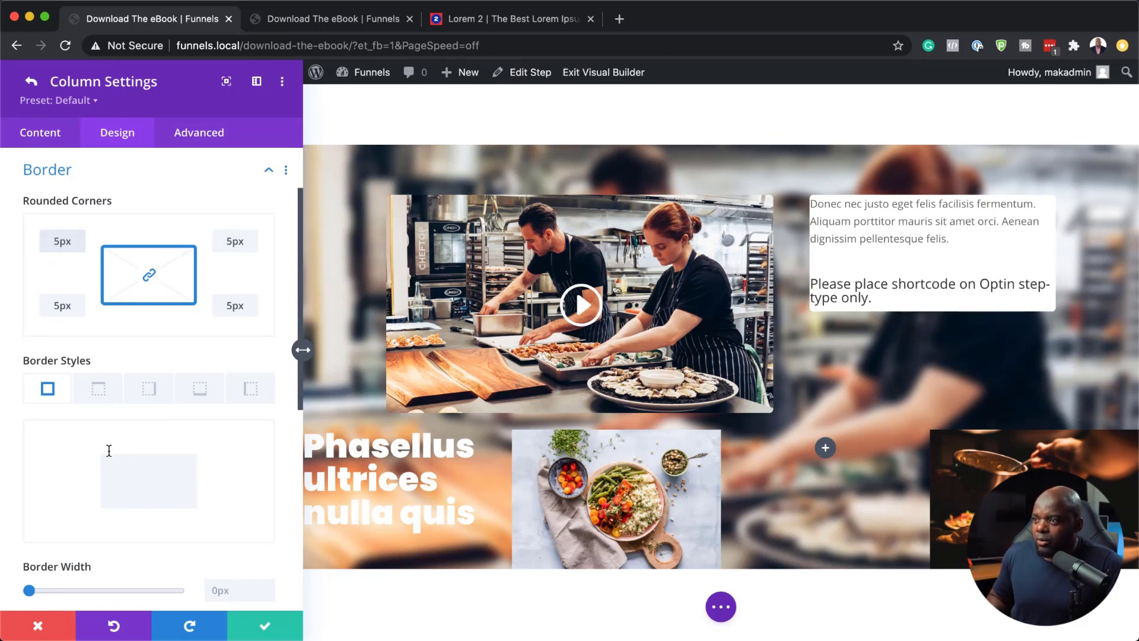
scroll(211, 378, "down", 6)
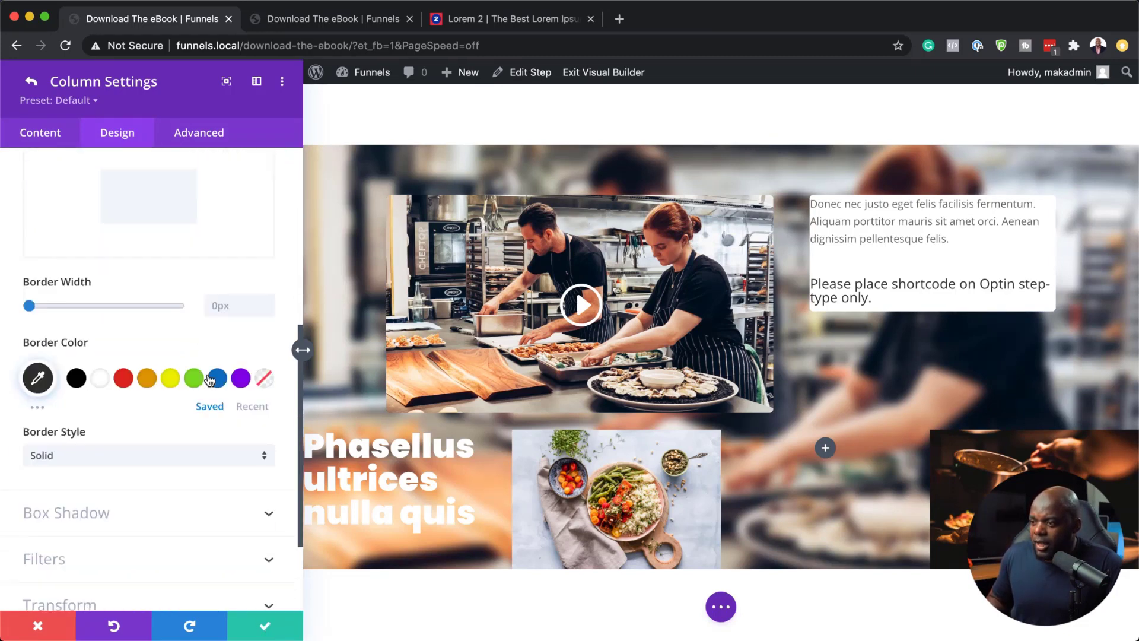
scroll(210, 380, "up", 8)
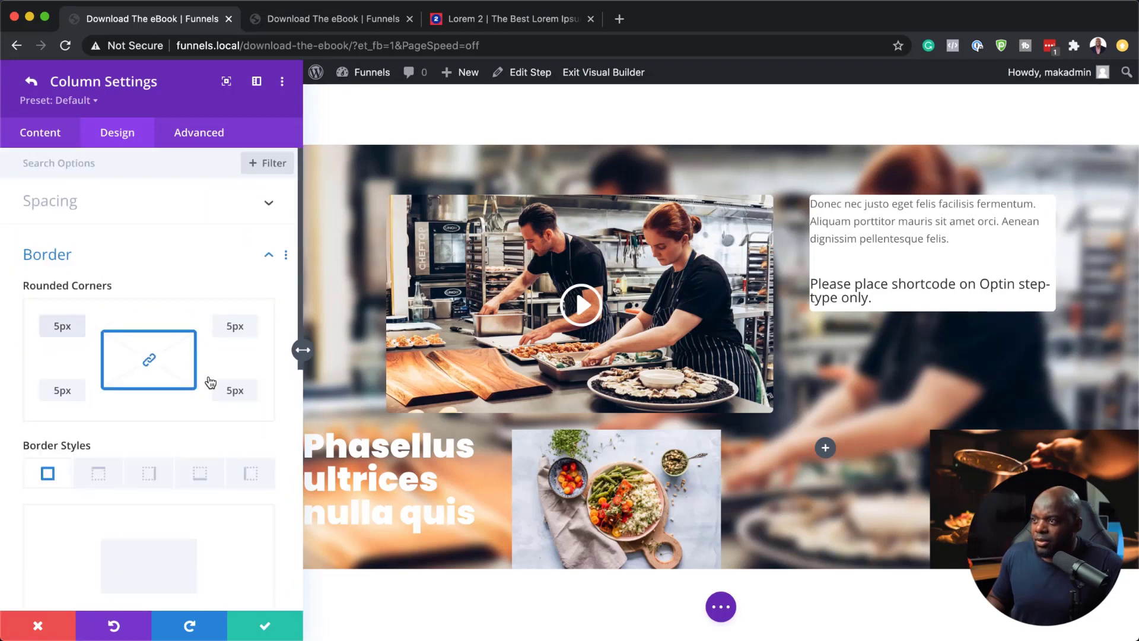
Set the opt-in column's top, bottom, left and right padding to 20px and save the column settings
left_click(124, 205)
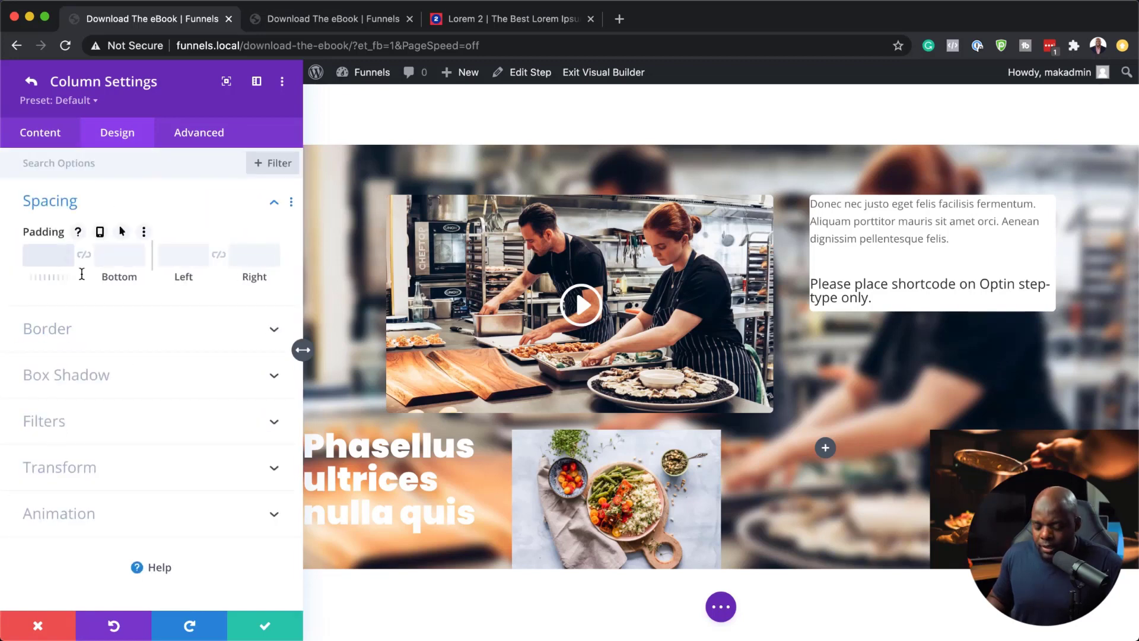
type("20px")
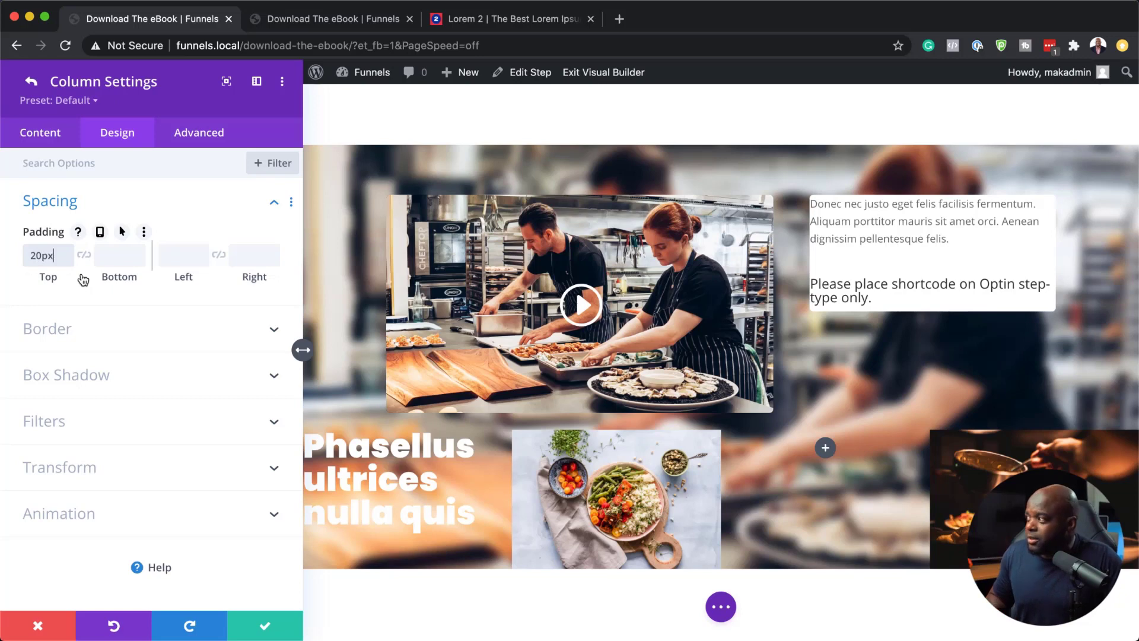
left_click(83, 254)
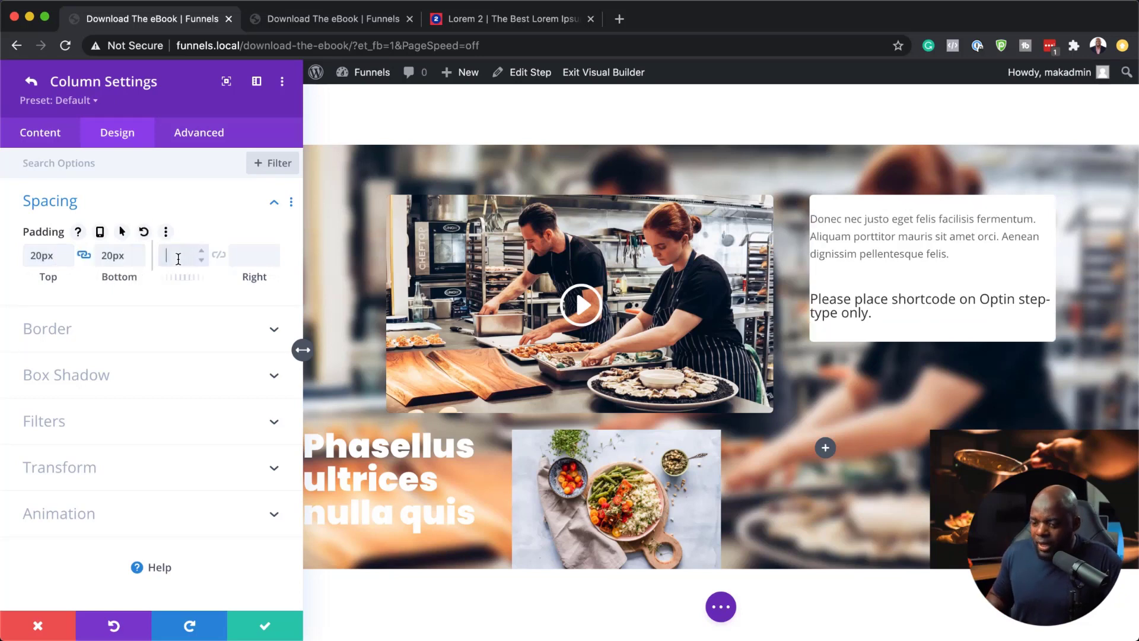
left_click(178, 259)
type("20px")
left_click(219, 255)
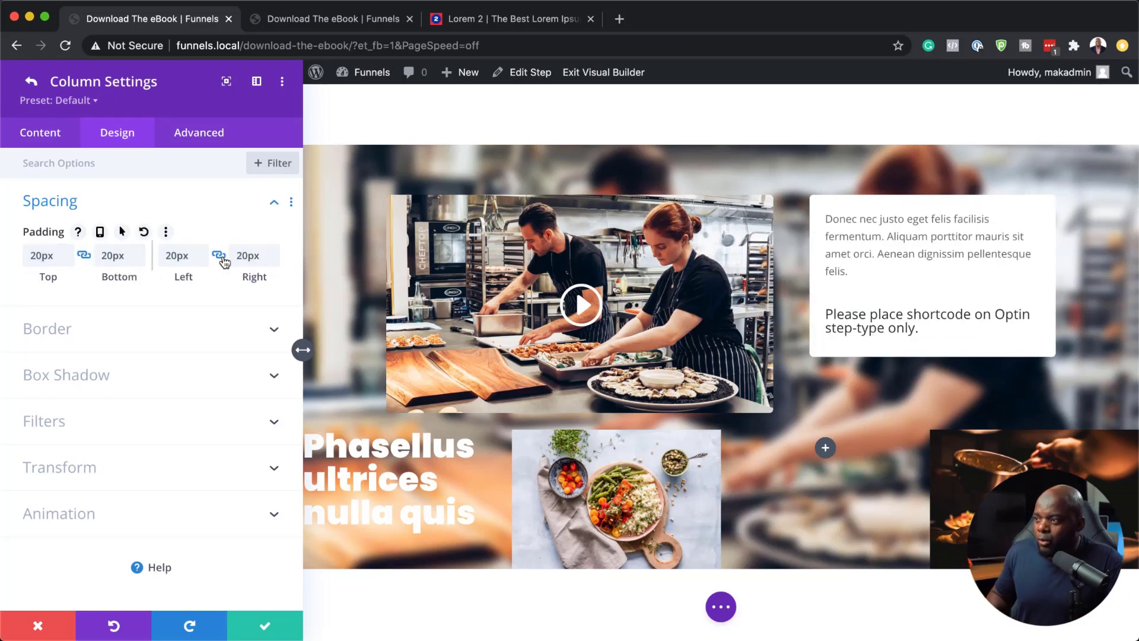
left_click(265, 628)
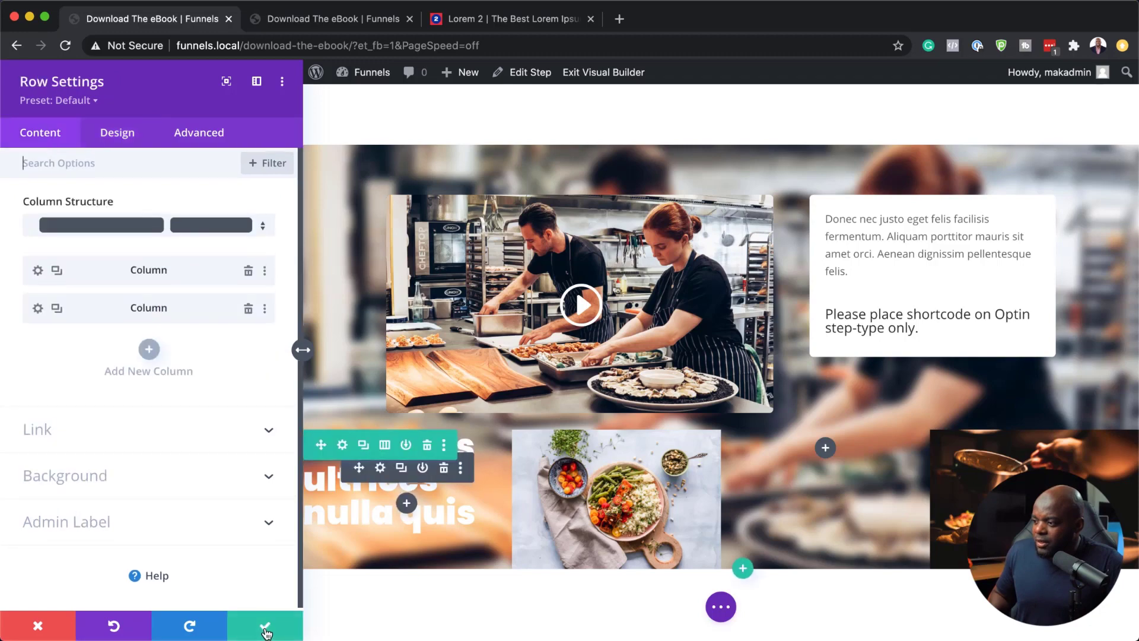
Keep the row's changes, save the page and reload its live version to check the opt-in form box
left_click(266, 629)
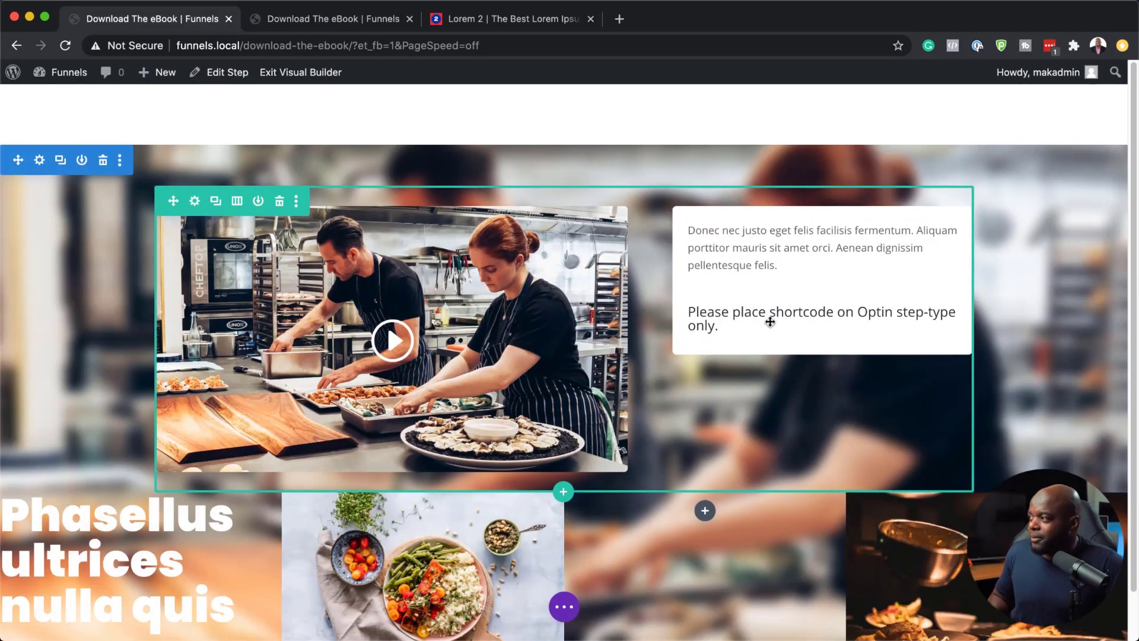
key("super+s")
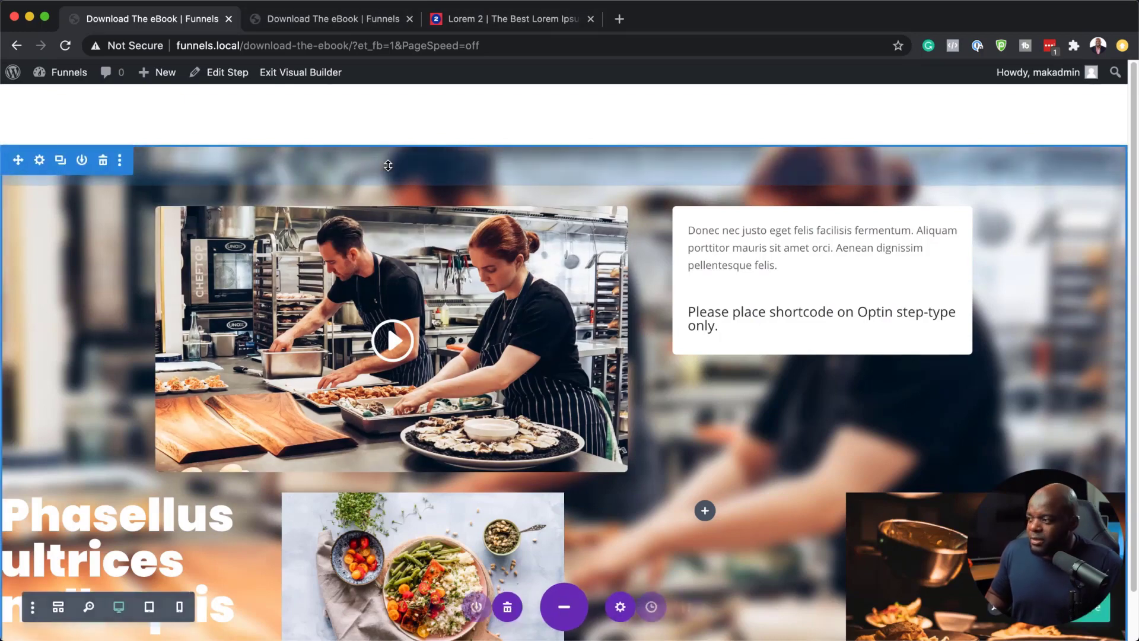
left_click(373, 20)
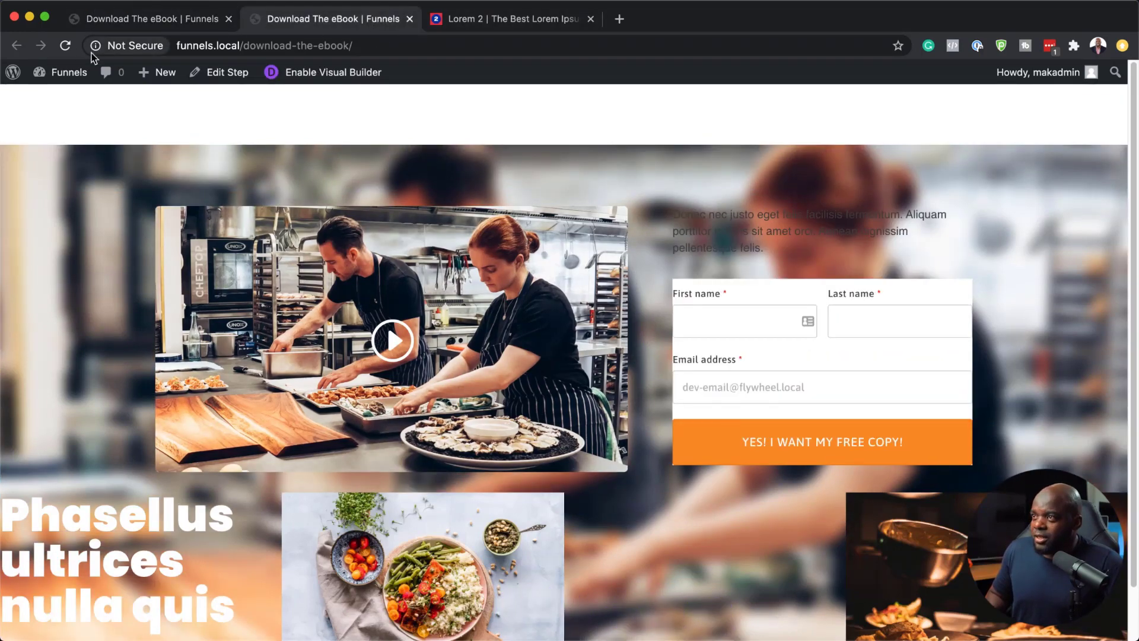
left_click(68, 48)
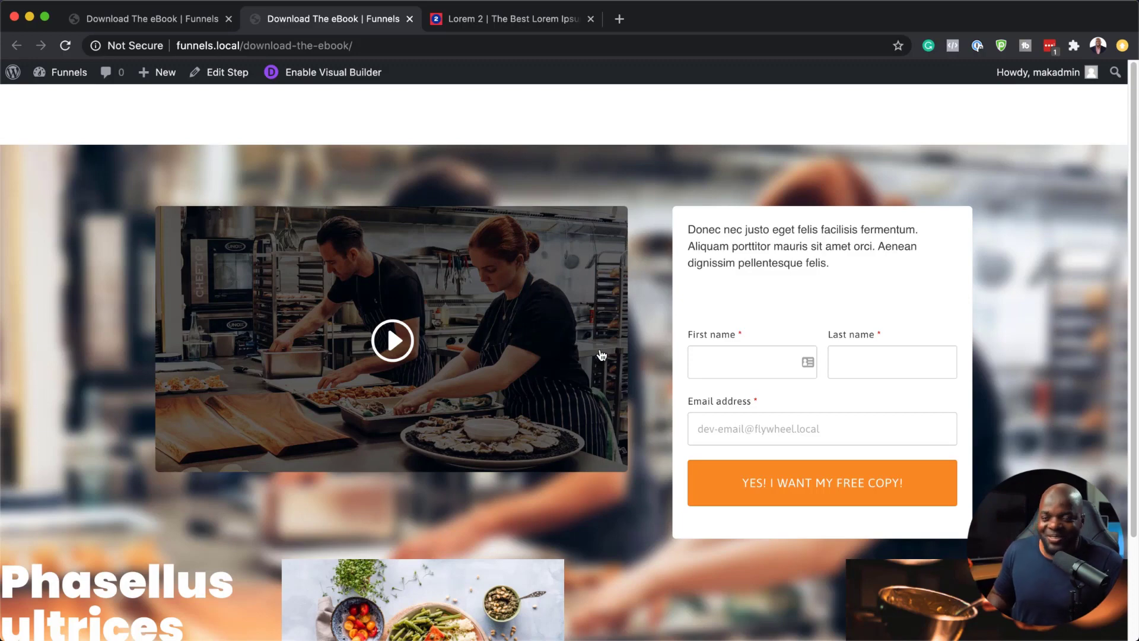
scroll(796, 467, "down", 2)
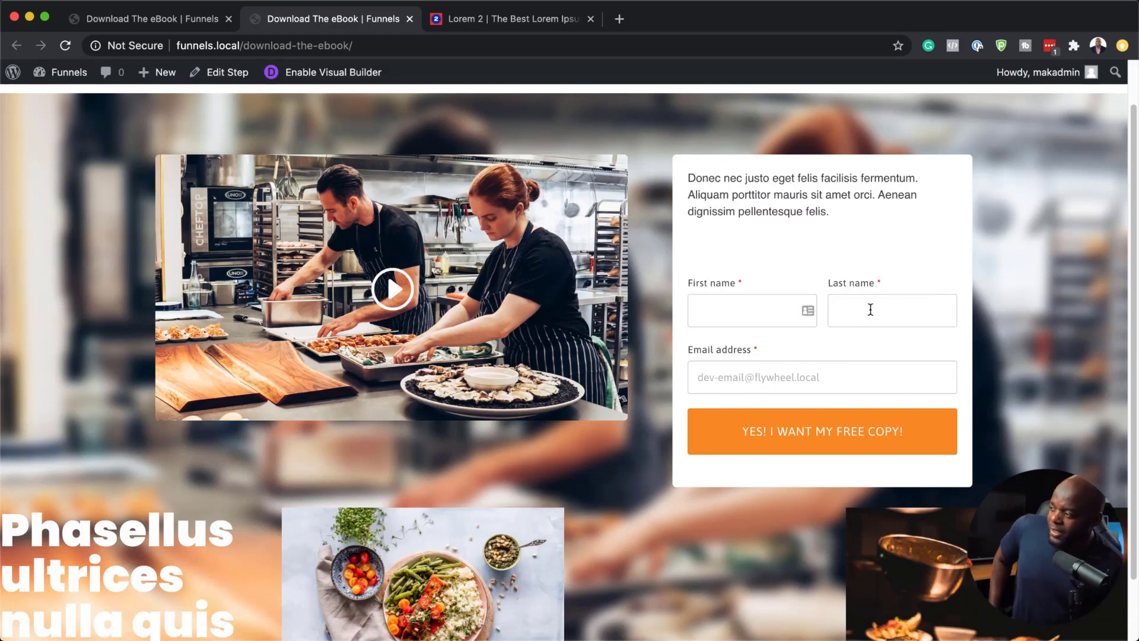
In the builder, give the video and opt-in row a custom gutter width of 2 and equalize its column heights
left_click(185, 22)
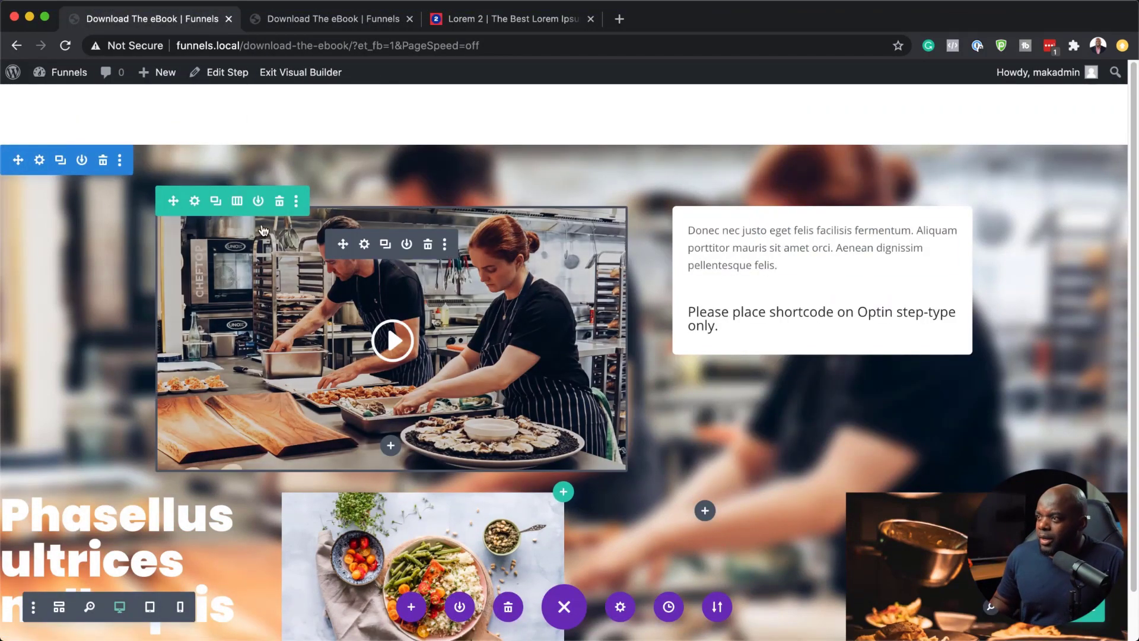
left_click(196, 202)
left_click(122, 132)
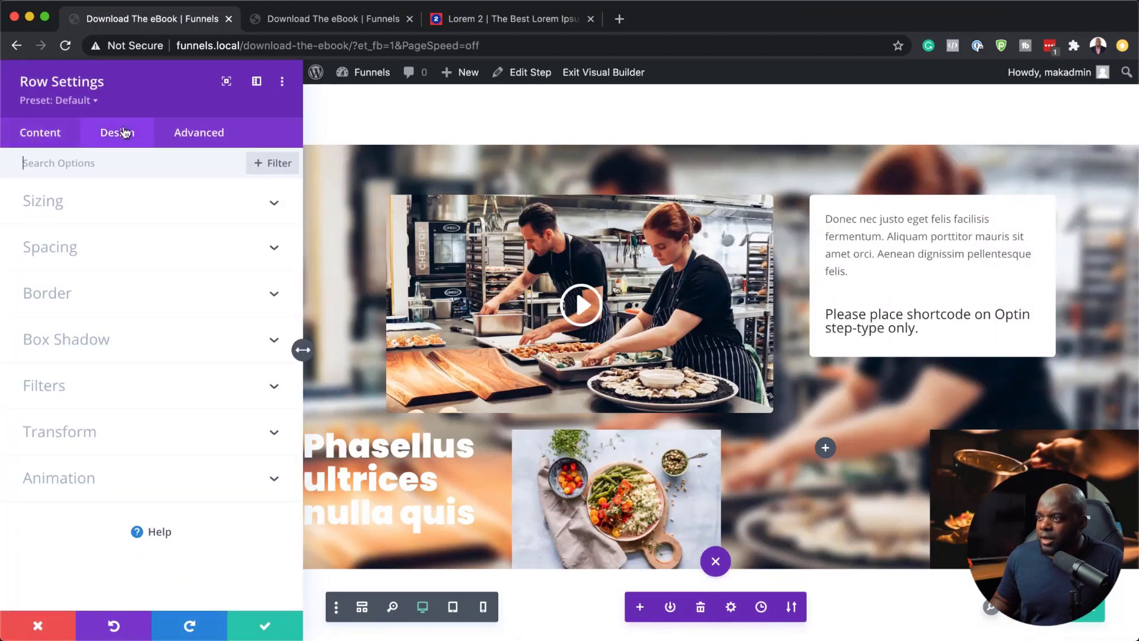
left_click(57, 204)
left_click(58, 255)
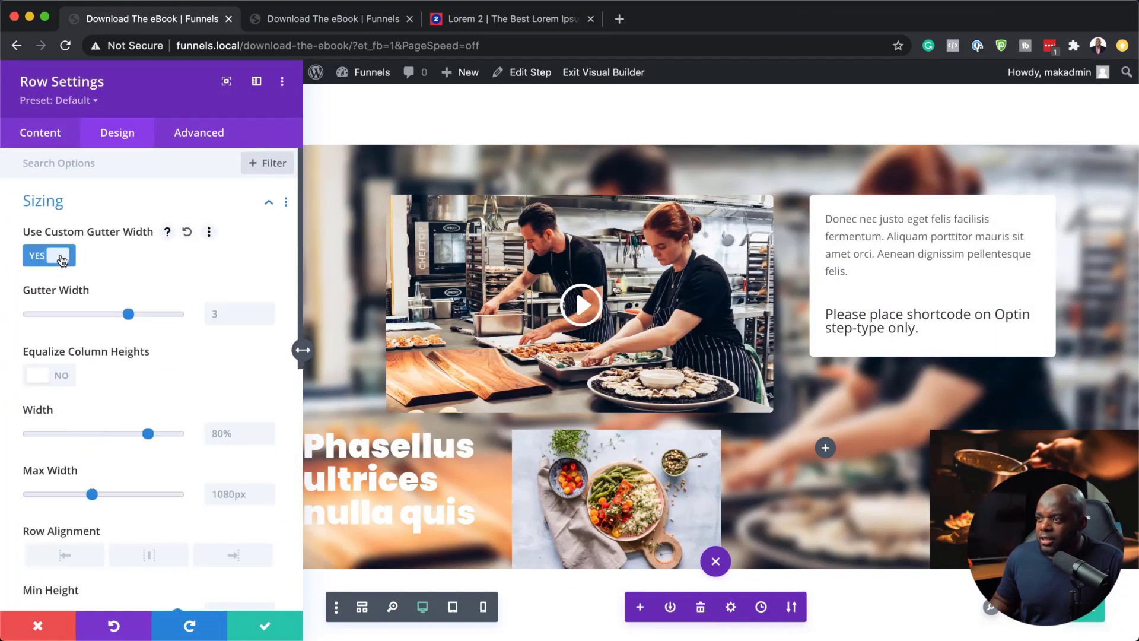
left_click(97, 315)
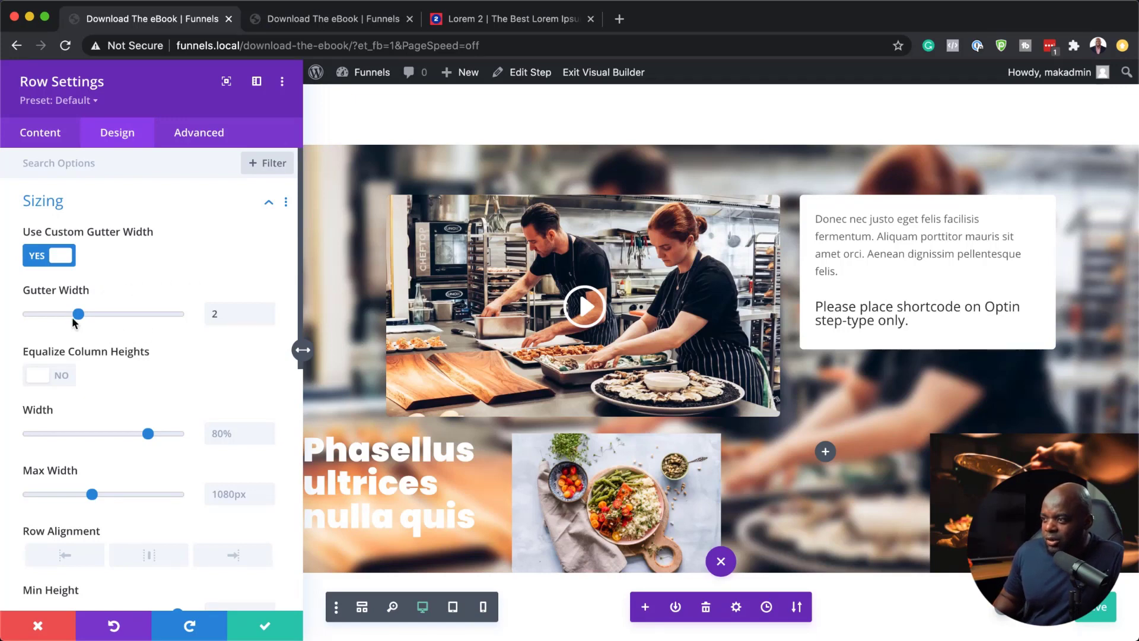
left_click(63, 377)
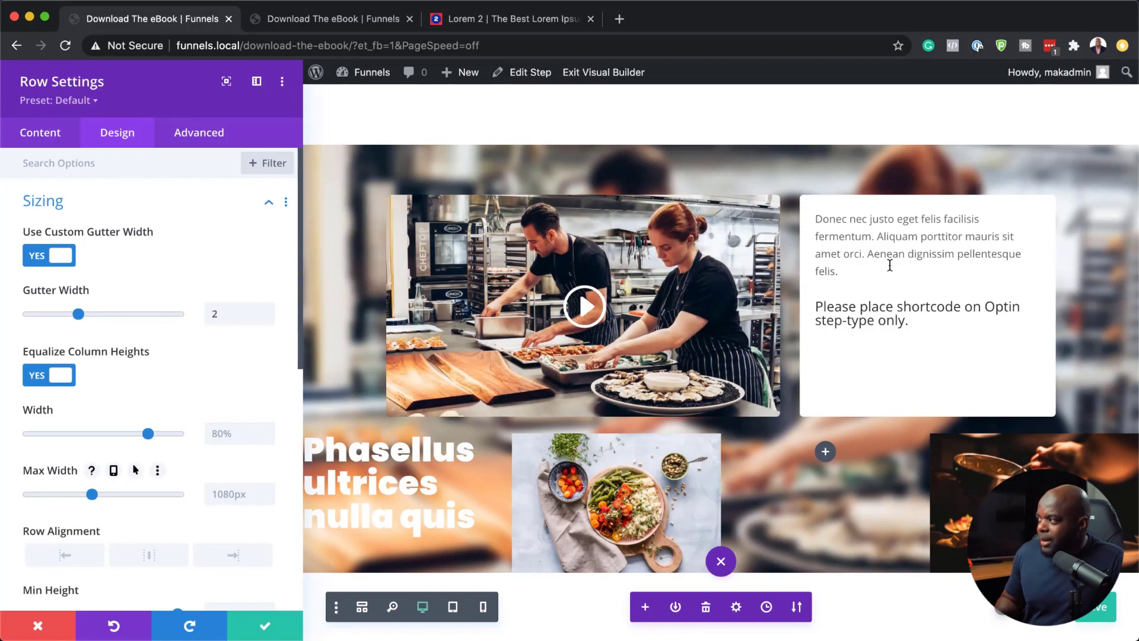
left_click(265, 626)
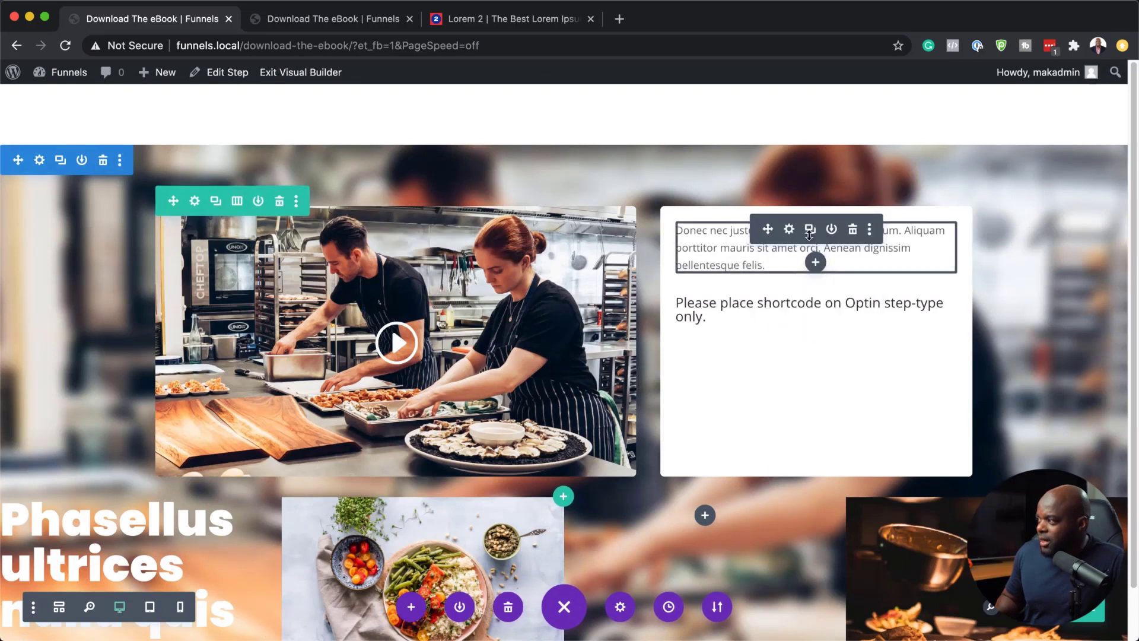
Set the top margin of the text module holding the [cartflows_optin] shortcode to 0px
left_click(725, 282)
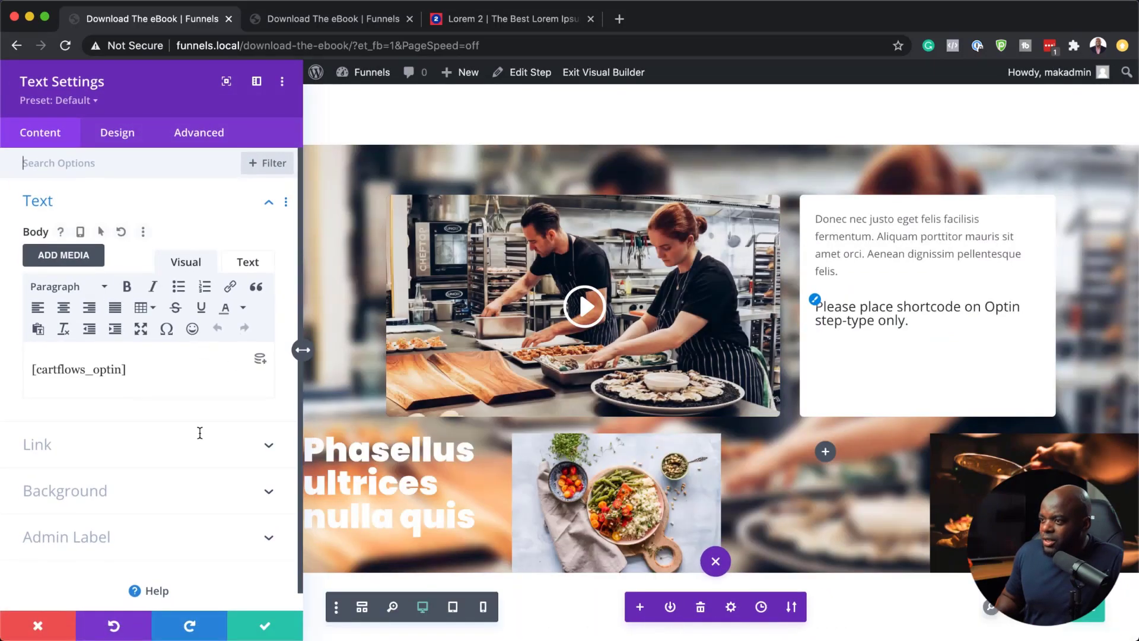
left_click(125, 136)
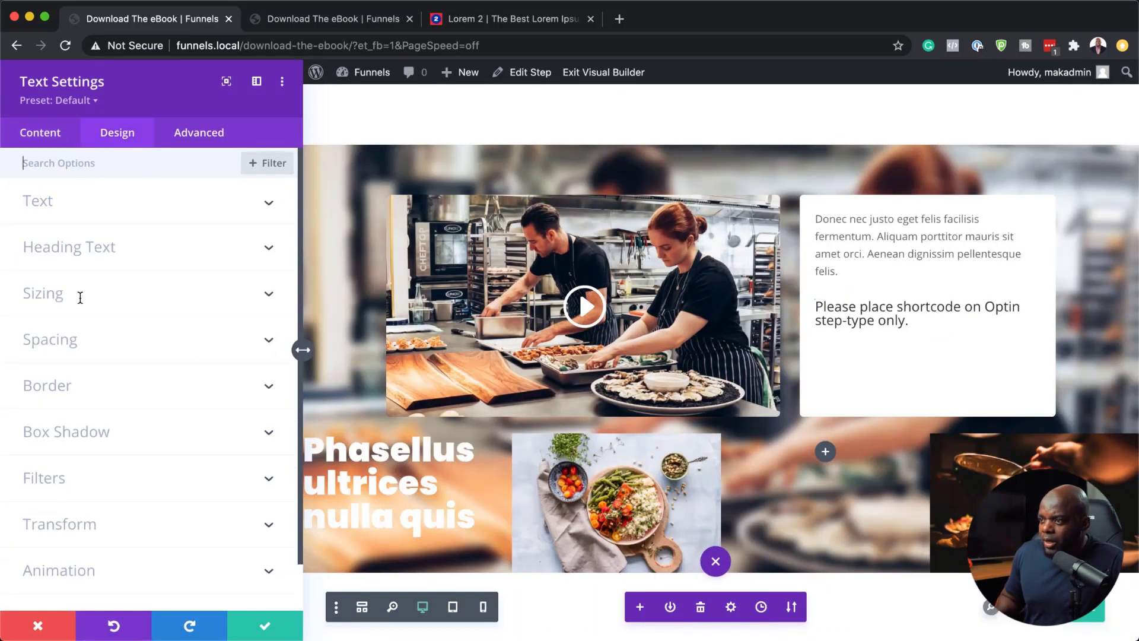
left_click(71, 341)
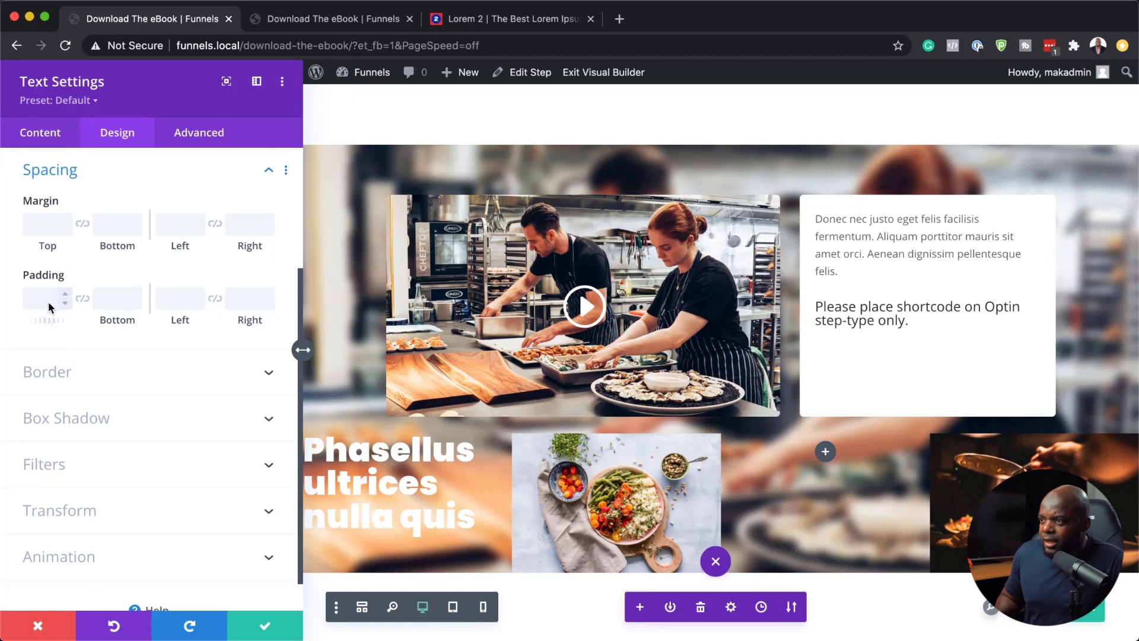
left_click(36, 224)
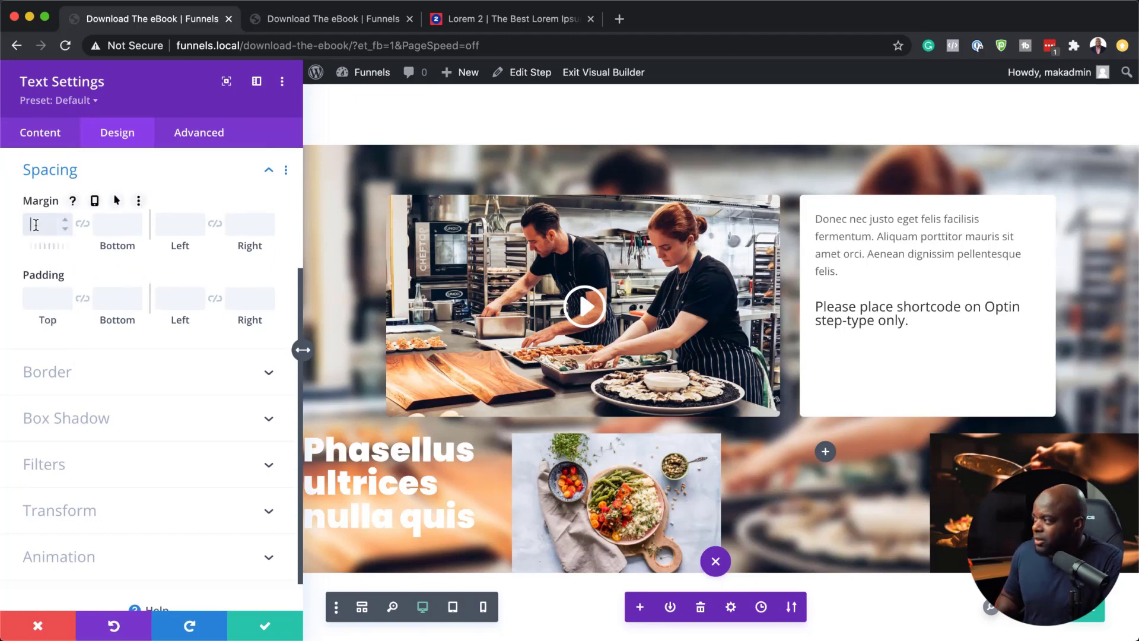
type("0")
left_click(40, 300)
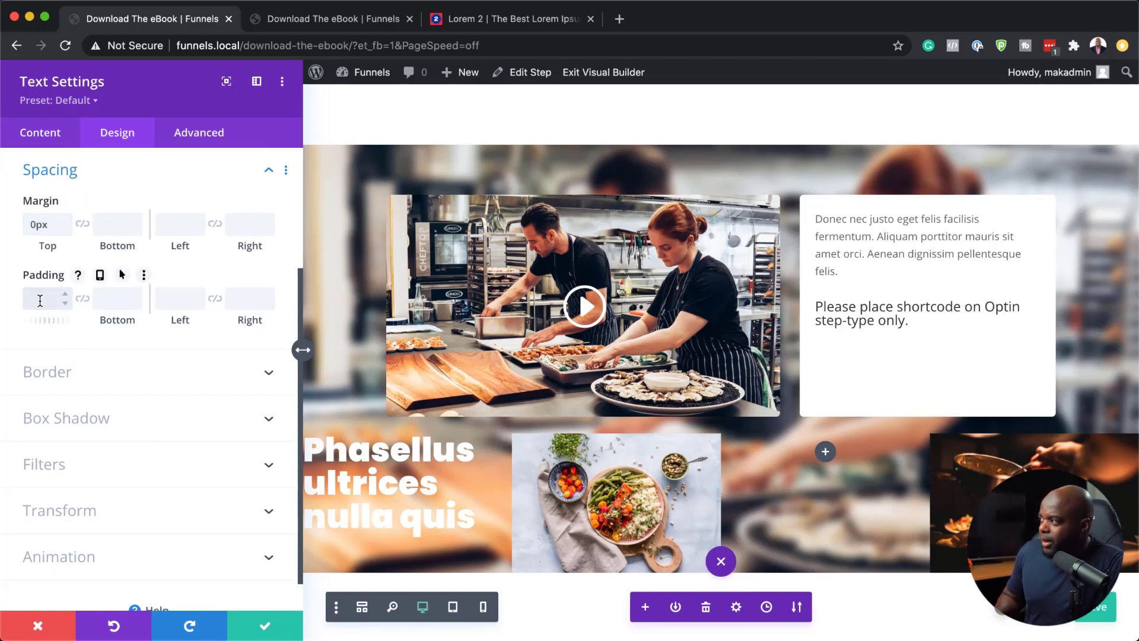
left_click(265, 630)
Replace the intro text above the opt-in shortcode with "Praesent dapibus, neque id cursus faucibus, tortor neque egestas auguae, eu vulputate." copied from the Lorem 2 page
left_click(789, 231)
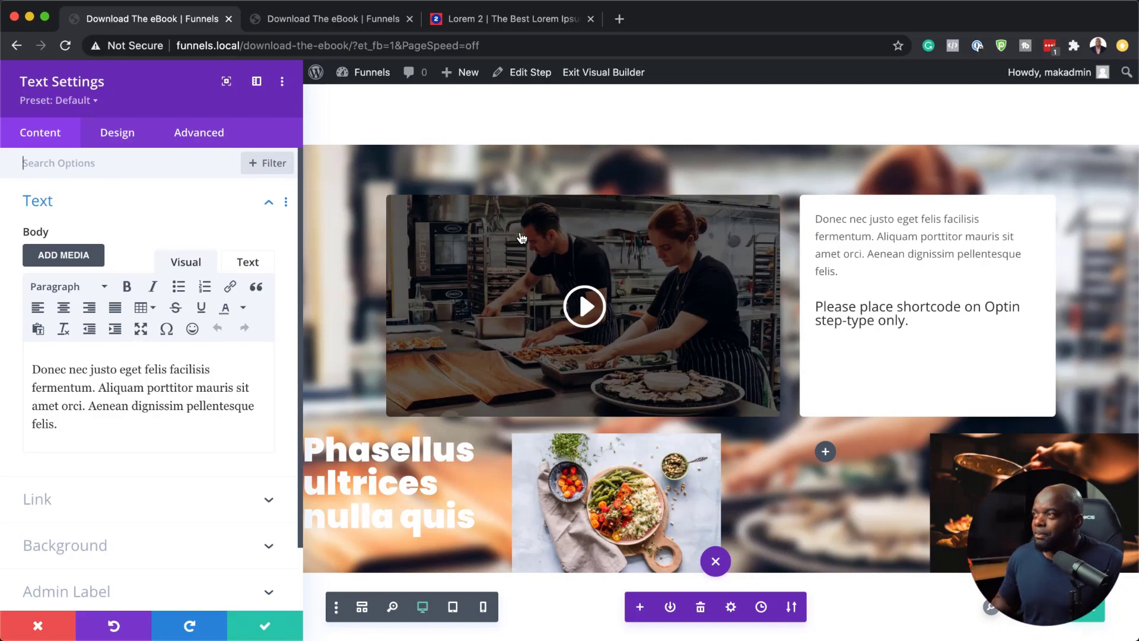
left_click(491, 20)
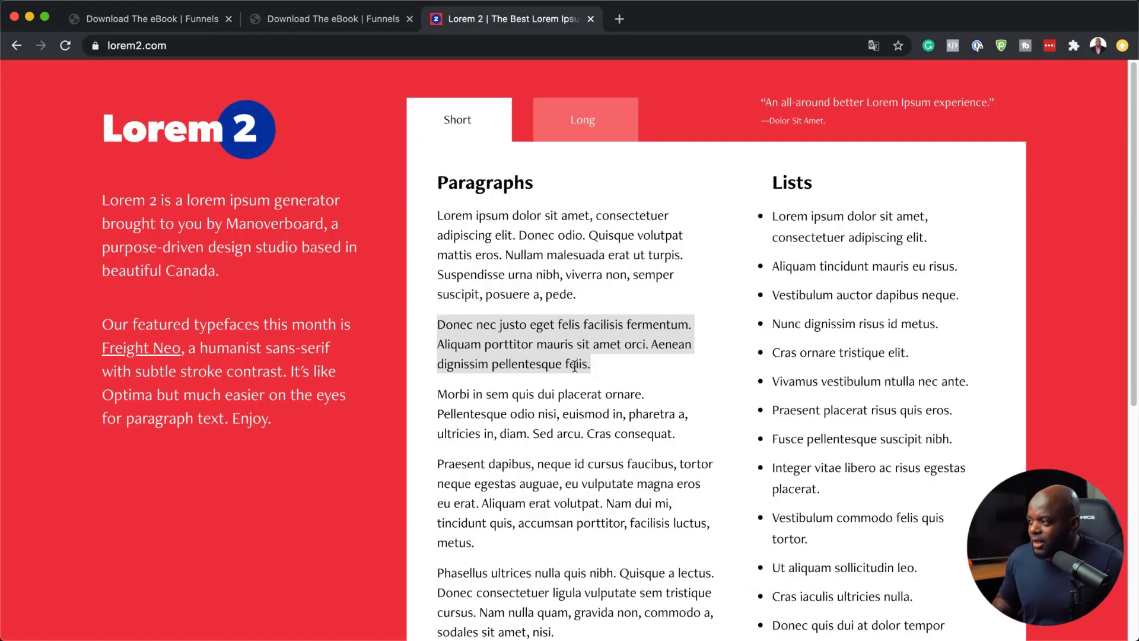
left_click_drag(438, 465, 564, 485)
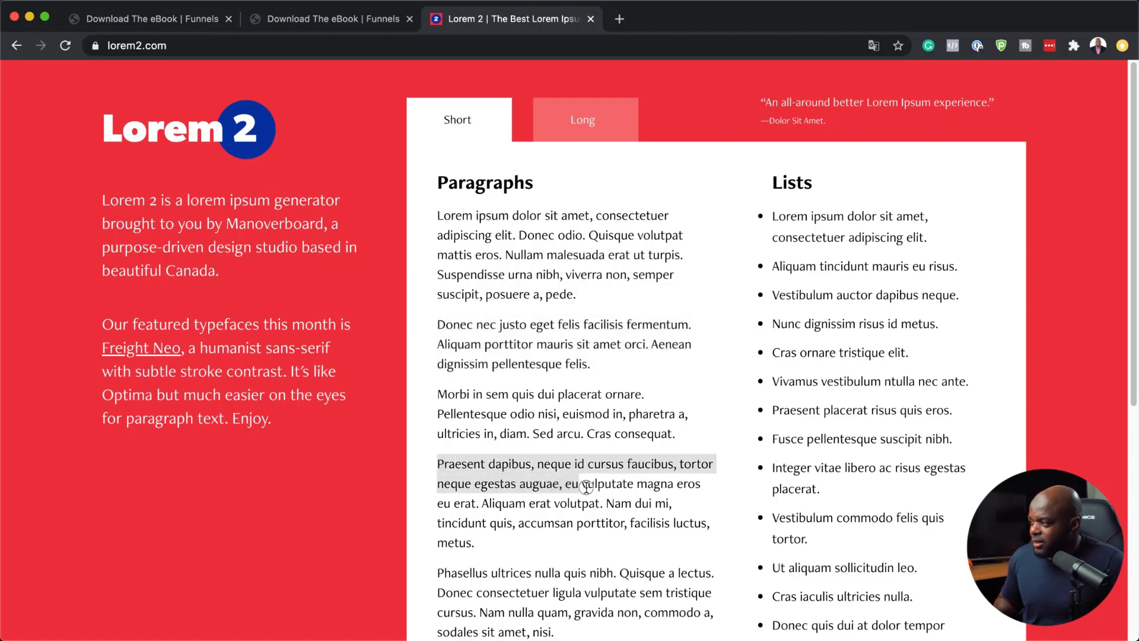
left_click(208, 20)
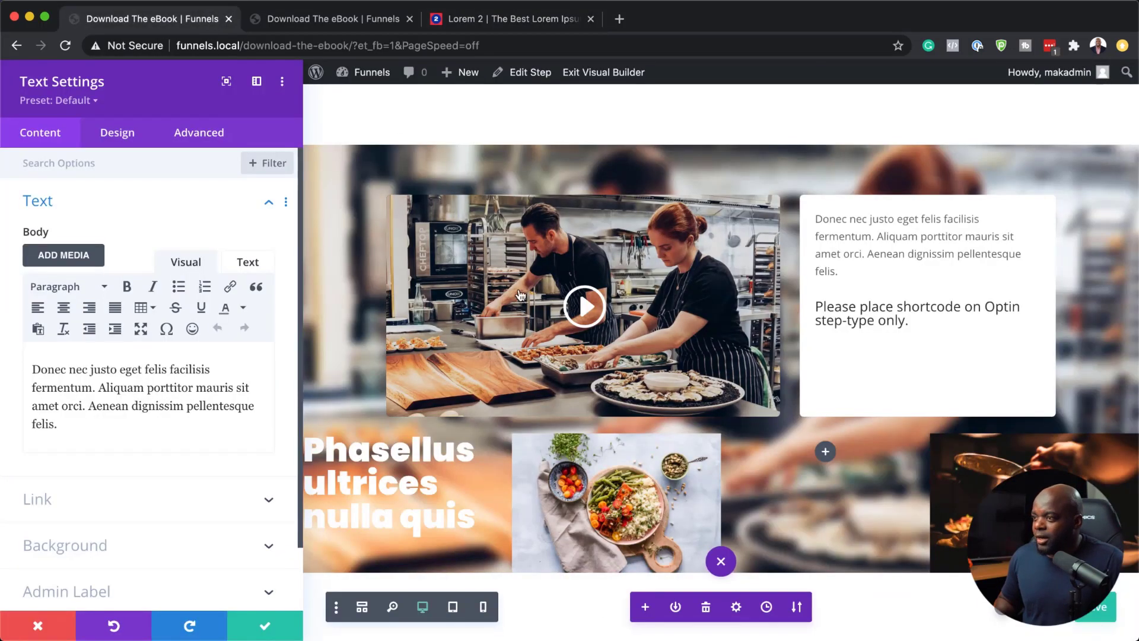
key("ctrl+a")
type("Praesent dapibus, neque id cursus faucibus, tortor neque egestas auguae, eu vulputate.")
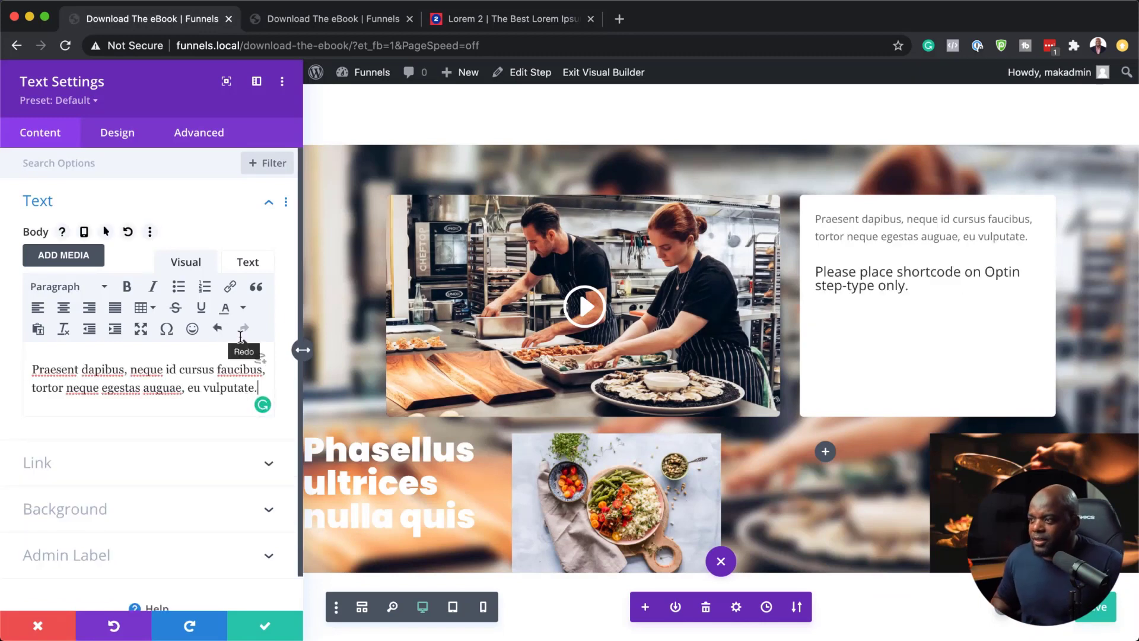
left_click(247, 262)
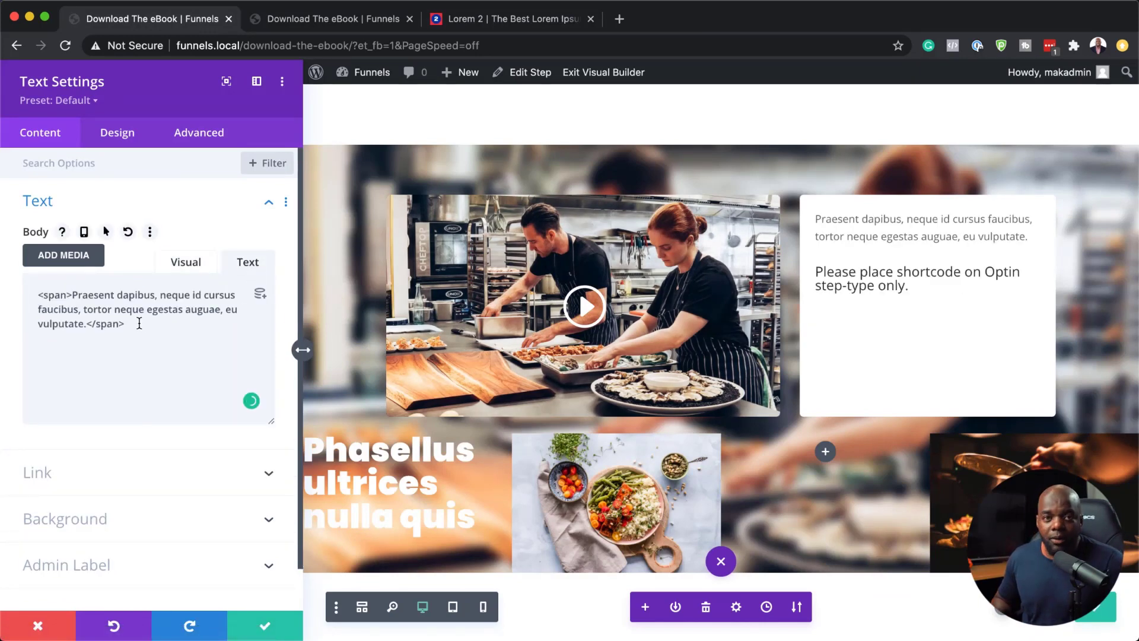
left_click(186, 263)
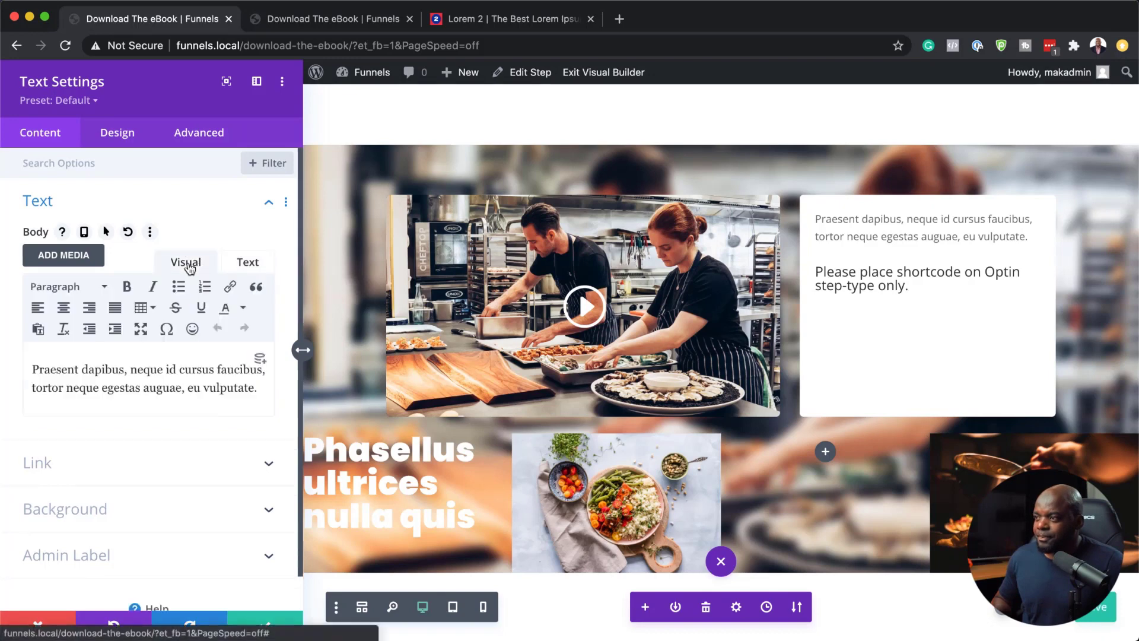
Set the intro text's font to Poppins with the Semi Bold weight
left_click(126, 138)
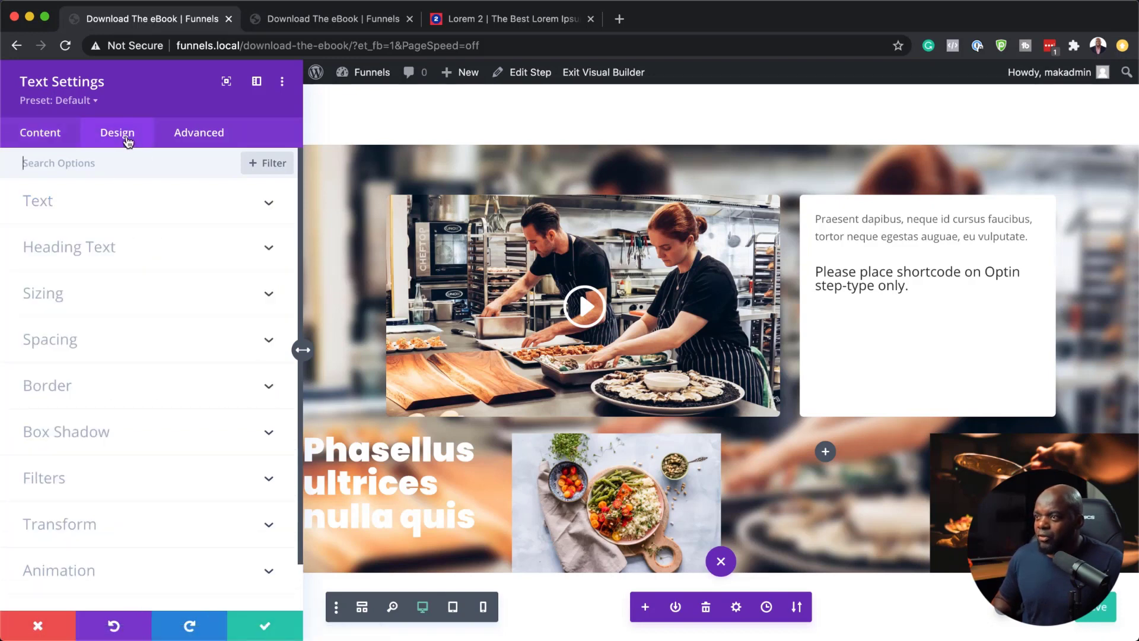
left_click(82, 208)
left_click(98, 303)
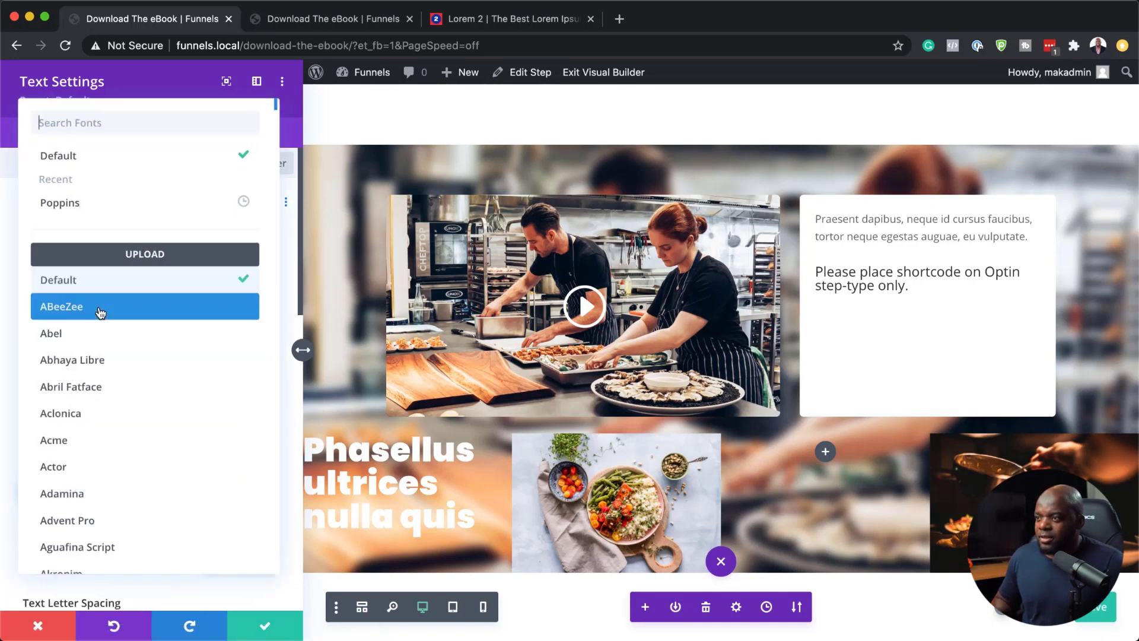
left_click(105, 212)
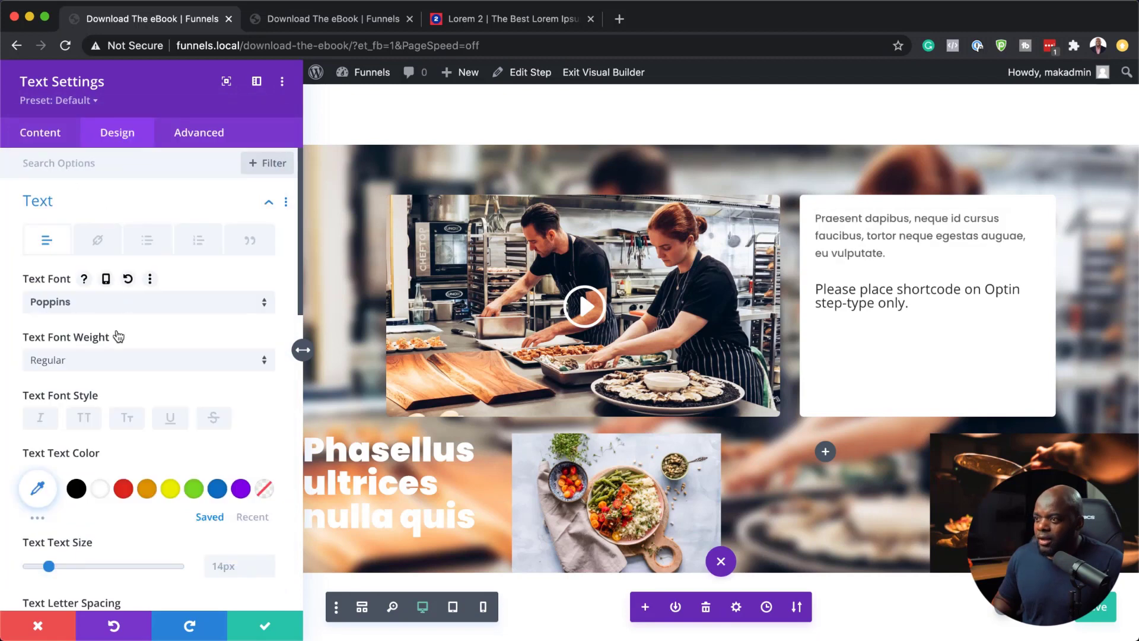
left_click(96, 363)
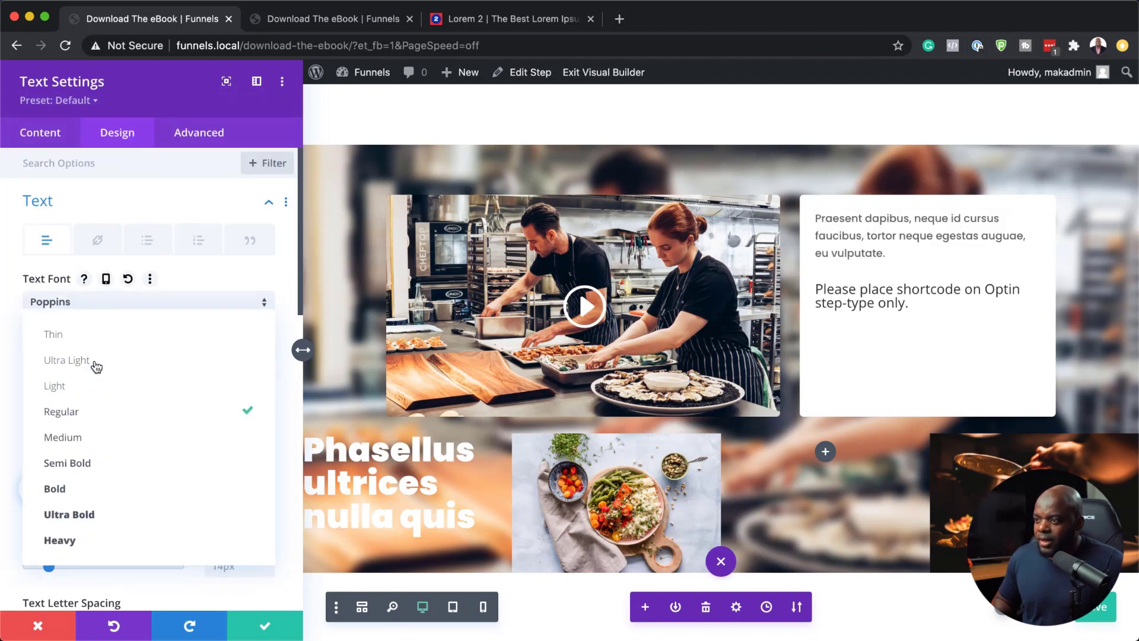
left_click(118, 463)
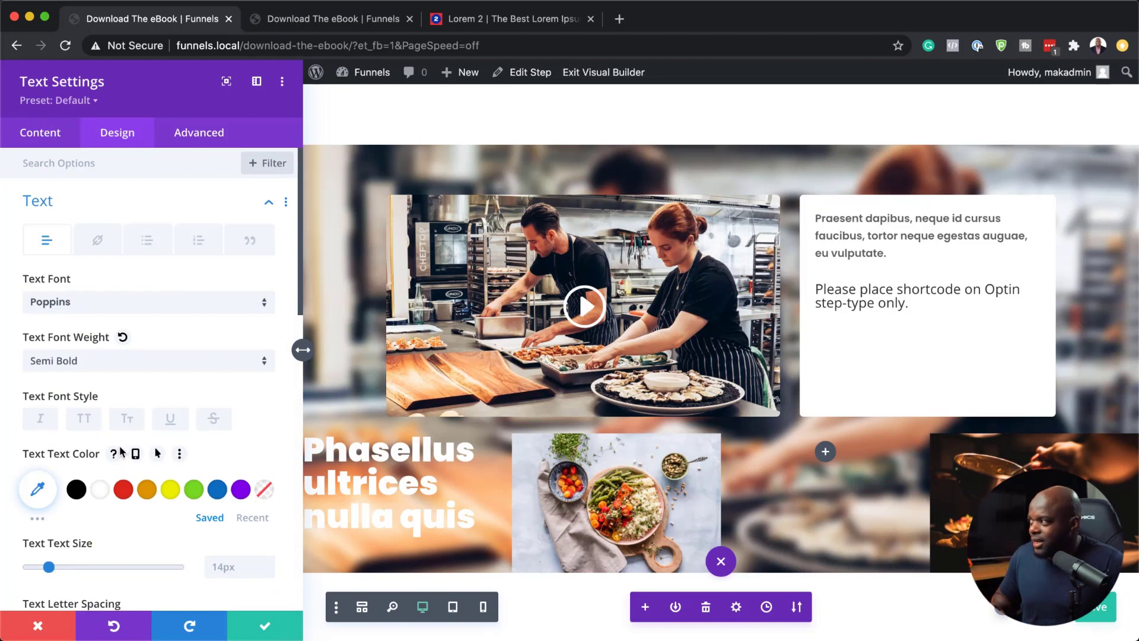
Increase the intro text's size to 16px
scroll(190, 542, "down", 1)
left_click(268, 554)
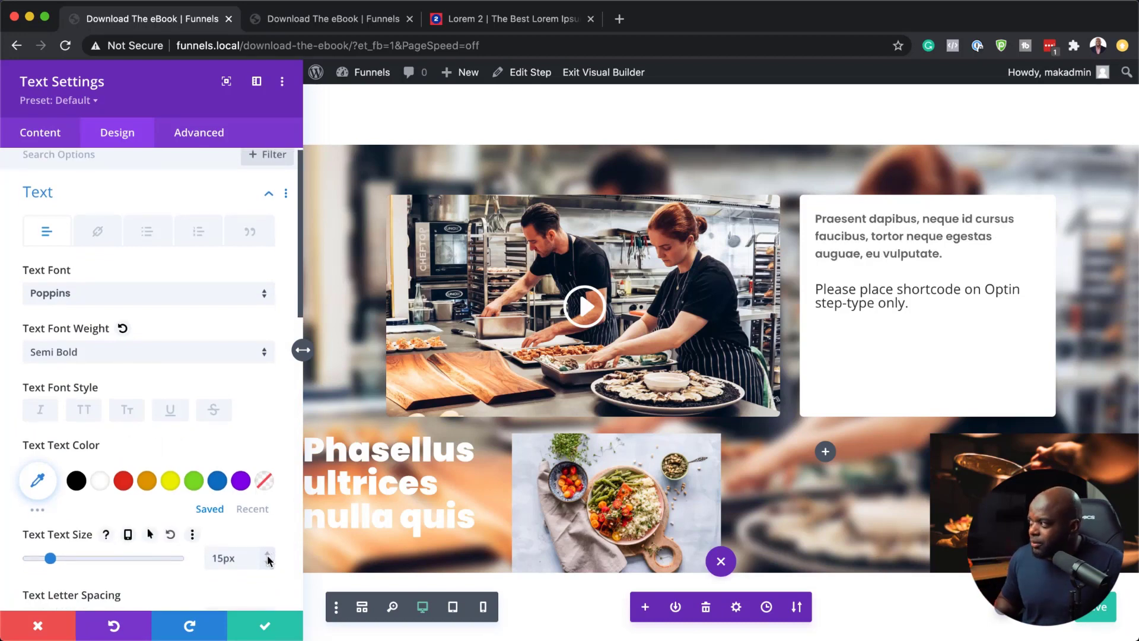
left_click(268, 554)
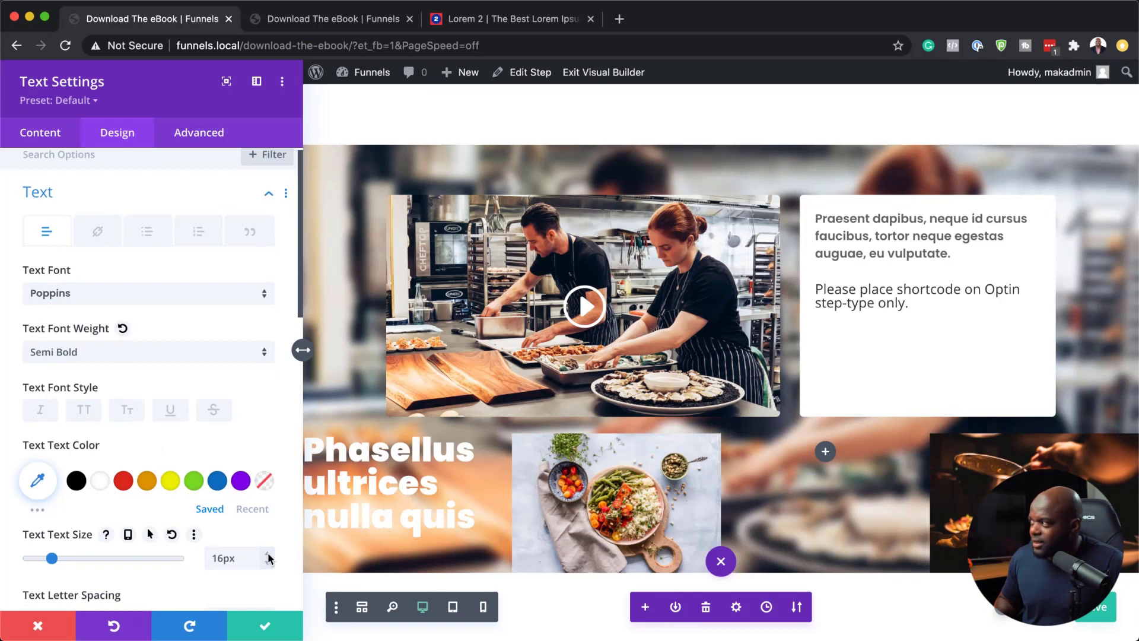
Set the intro text's line height to 1em and its letter spacing to 2px
scroll(267, 551, "down", 4)
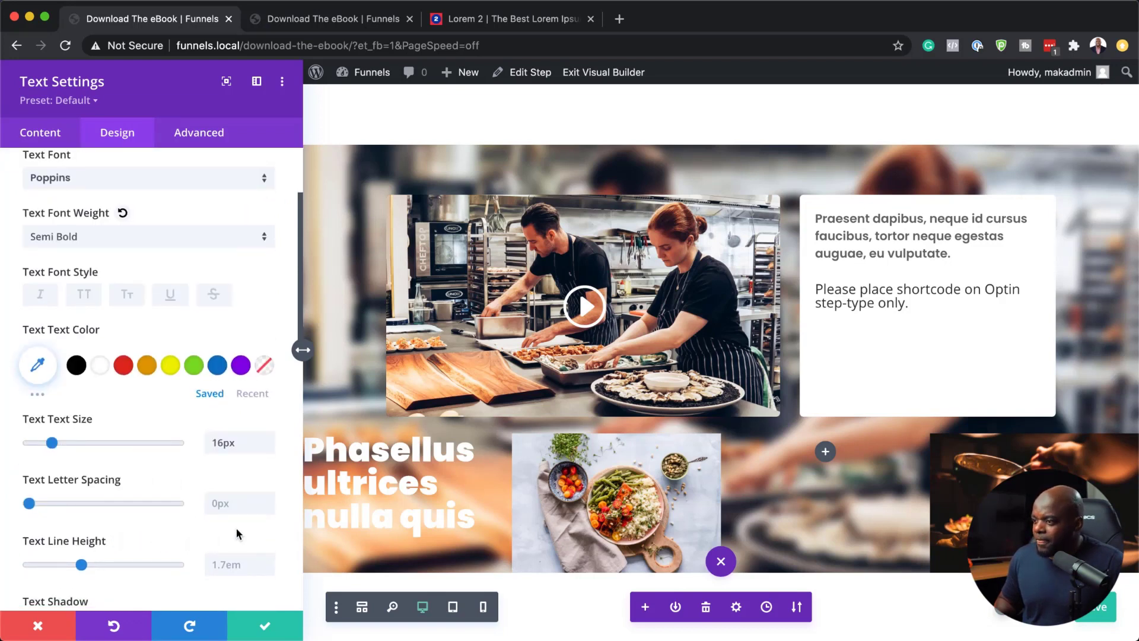
scroll(247, 533, "down", 1)
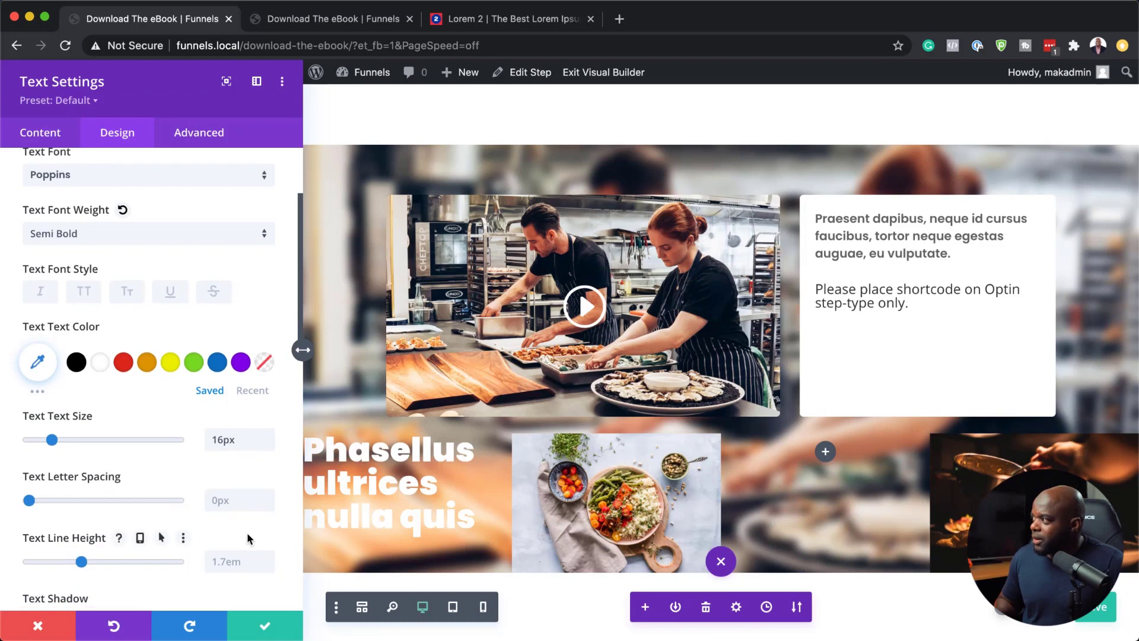
left_click(229, 559)
type("1em")
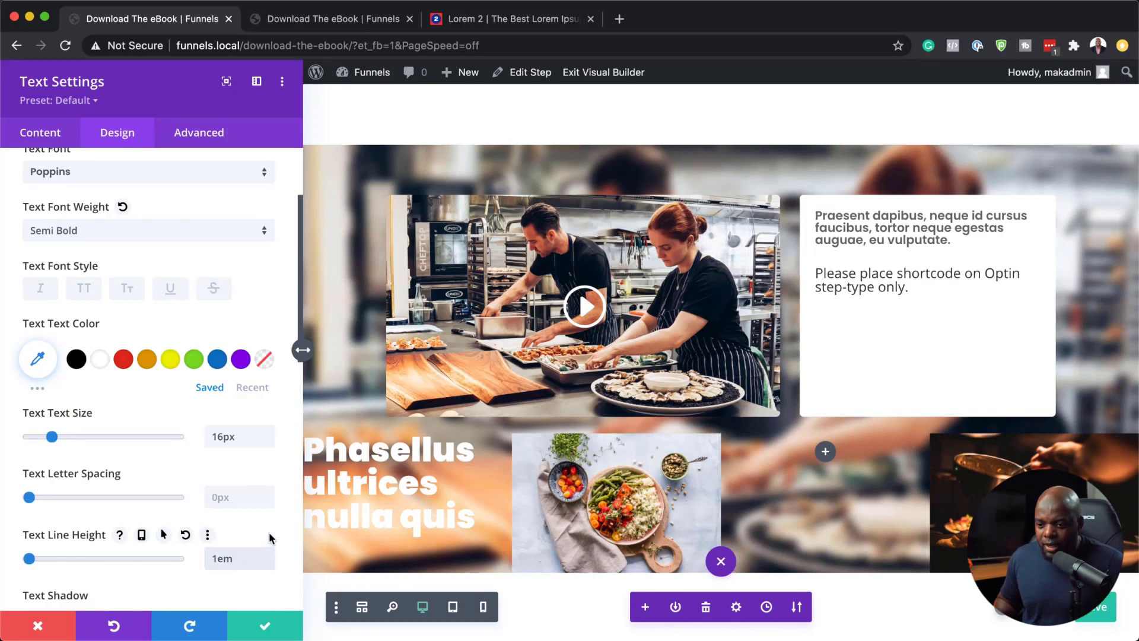
left_click(269, 492)
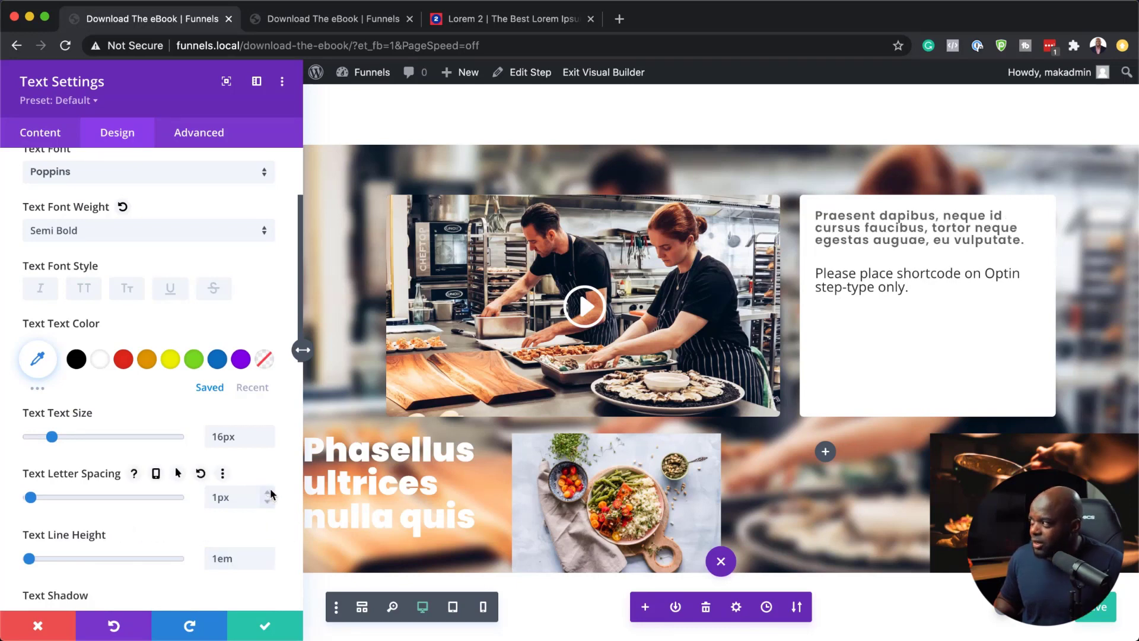
left_click(269, 492)
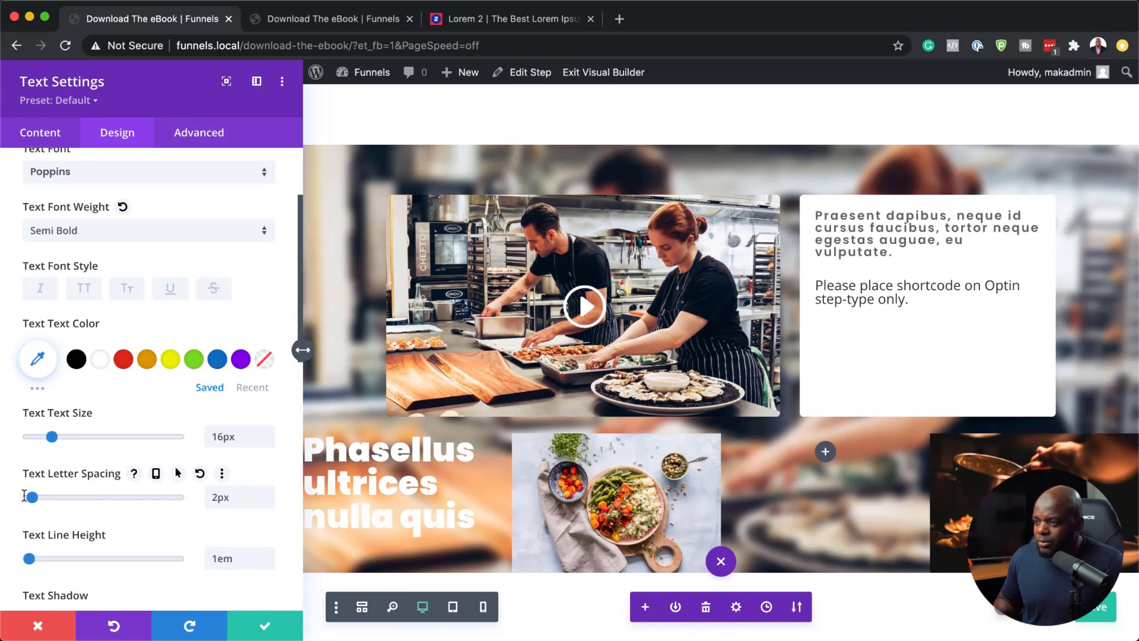
Reset the intro text's letter spacing to 0px, set its line height to 1.4em and save the module
left_click_drag(33, 500, 8, 500)
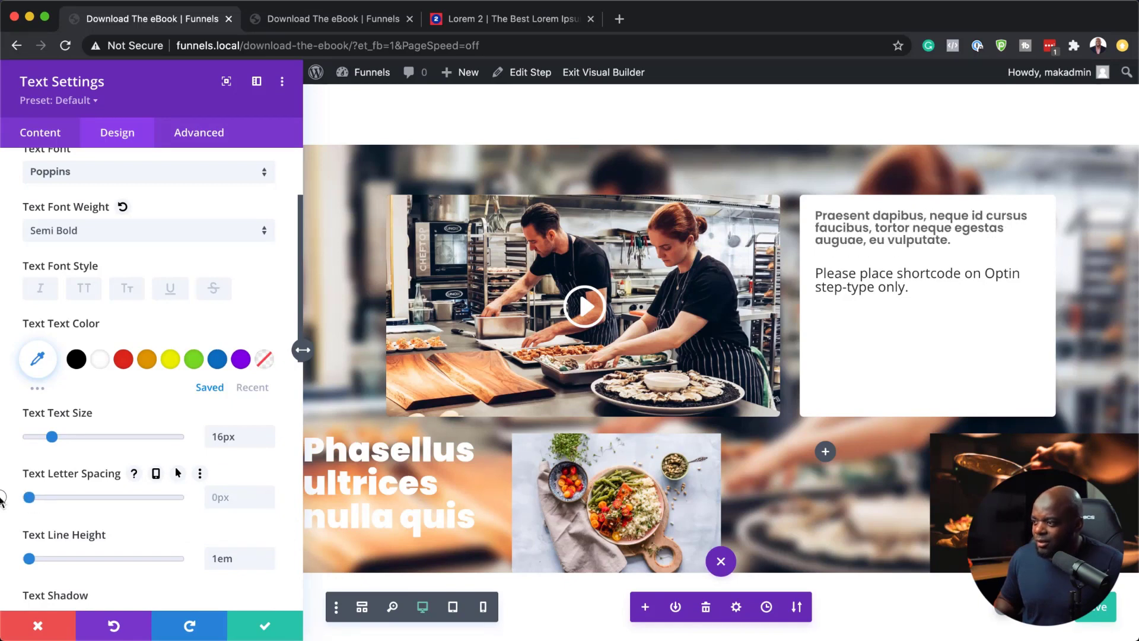
left_click(268, 554)
left_click(268, 554)
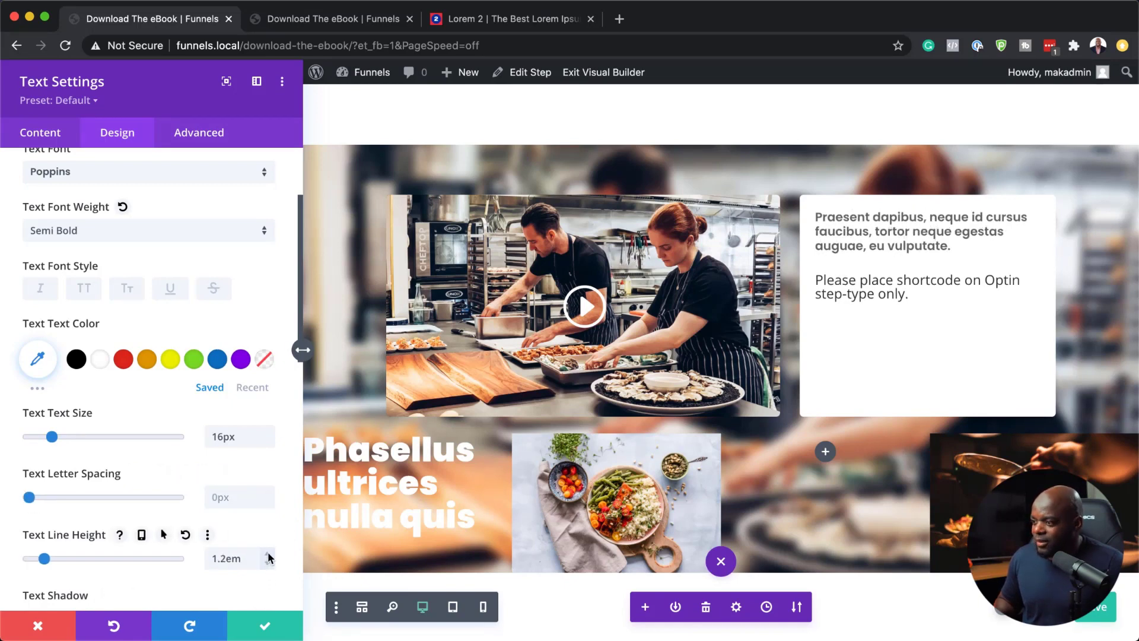
left_click(269, 550)
left_click(268, 552)
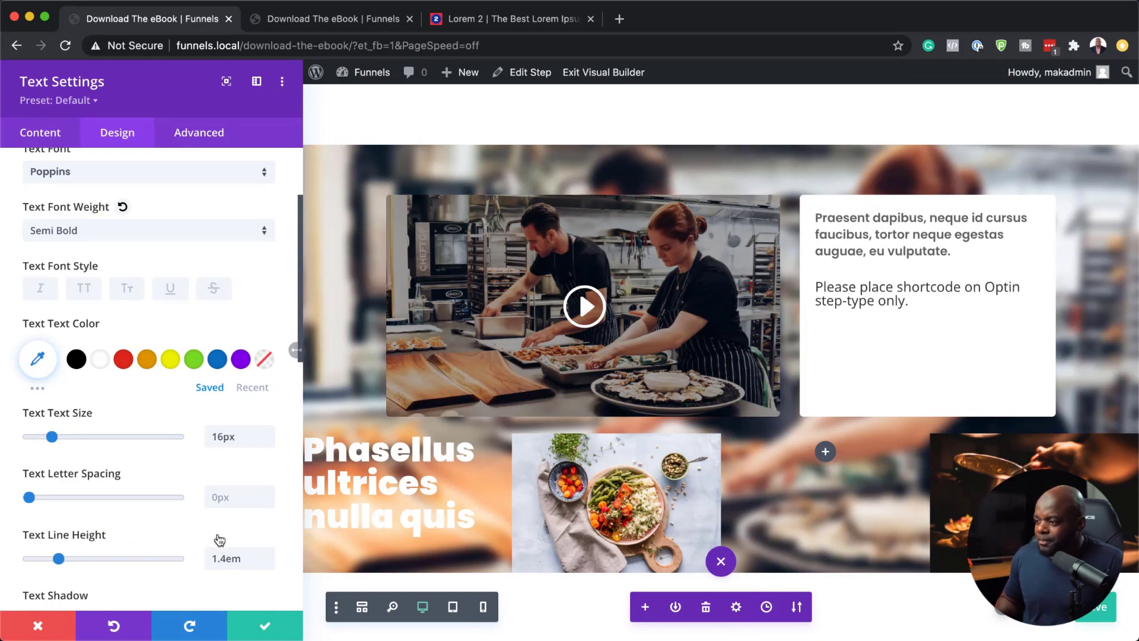
left_click(270, 627)
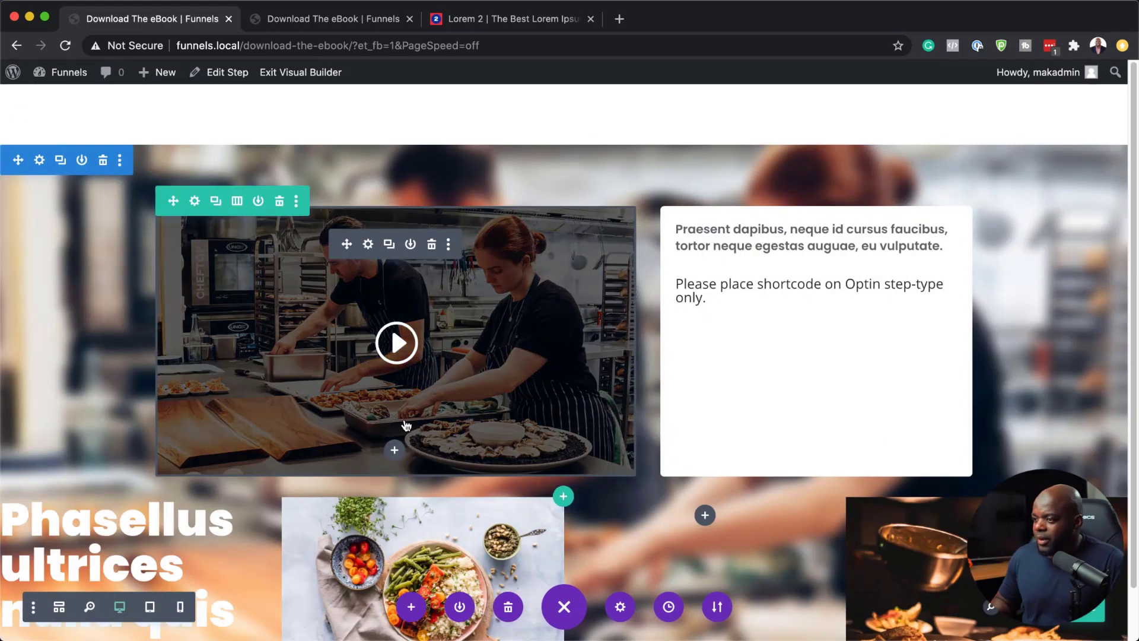
Add a gradient background to the four-column row below the video row
scroll(397, 368, "down", 2)
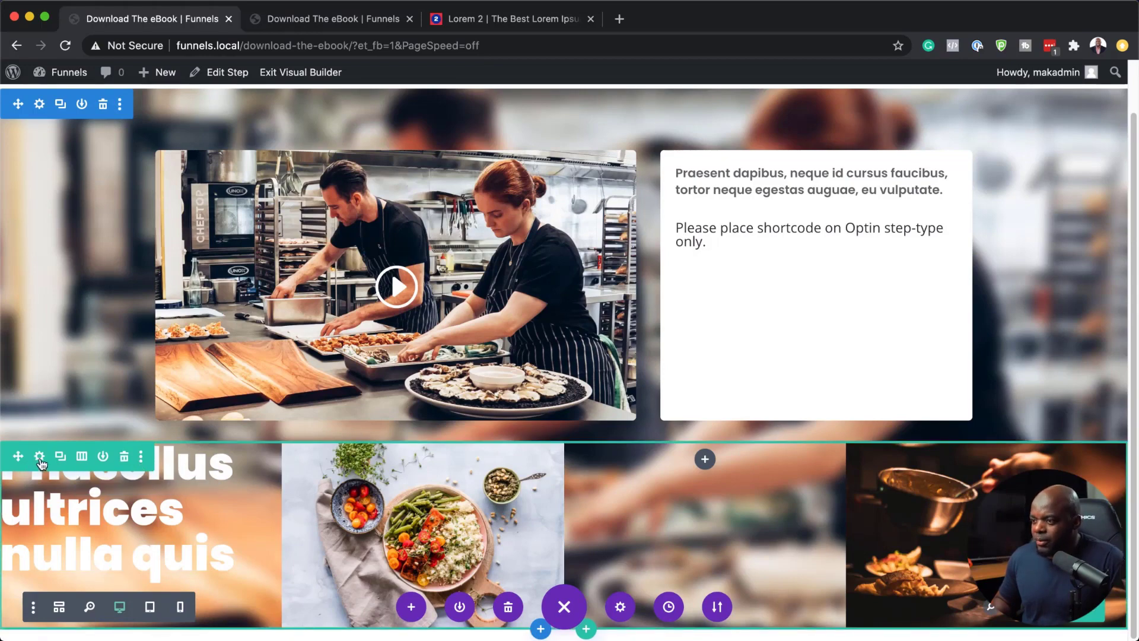
left_click(39, 457)
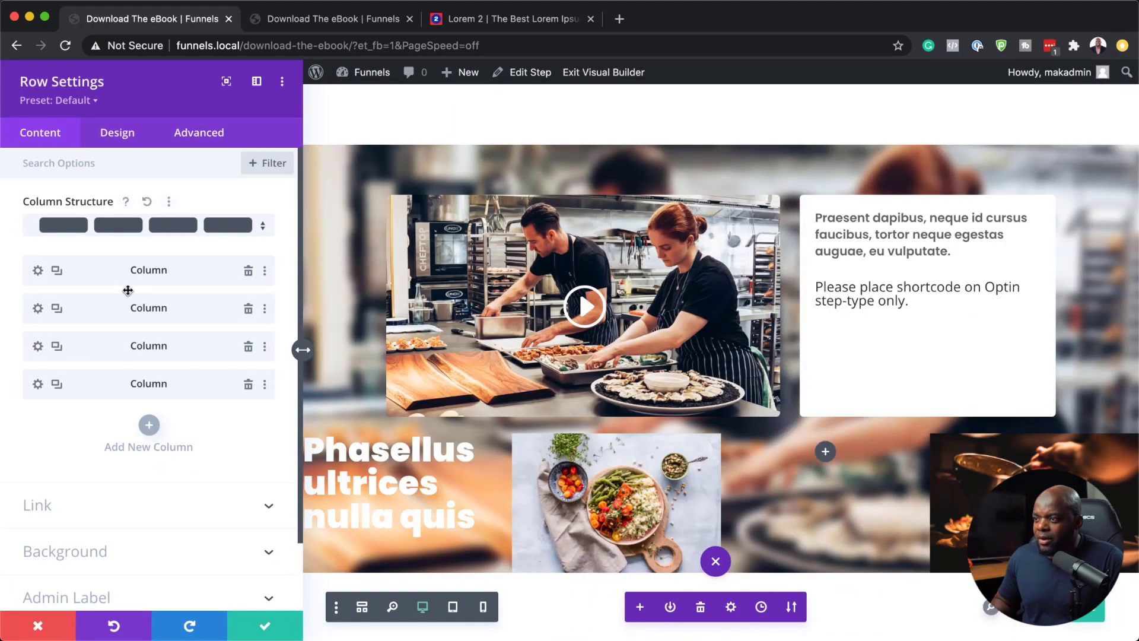
scroll(157, 463, "down", 3)
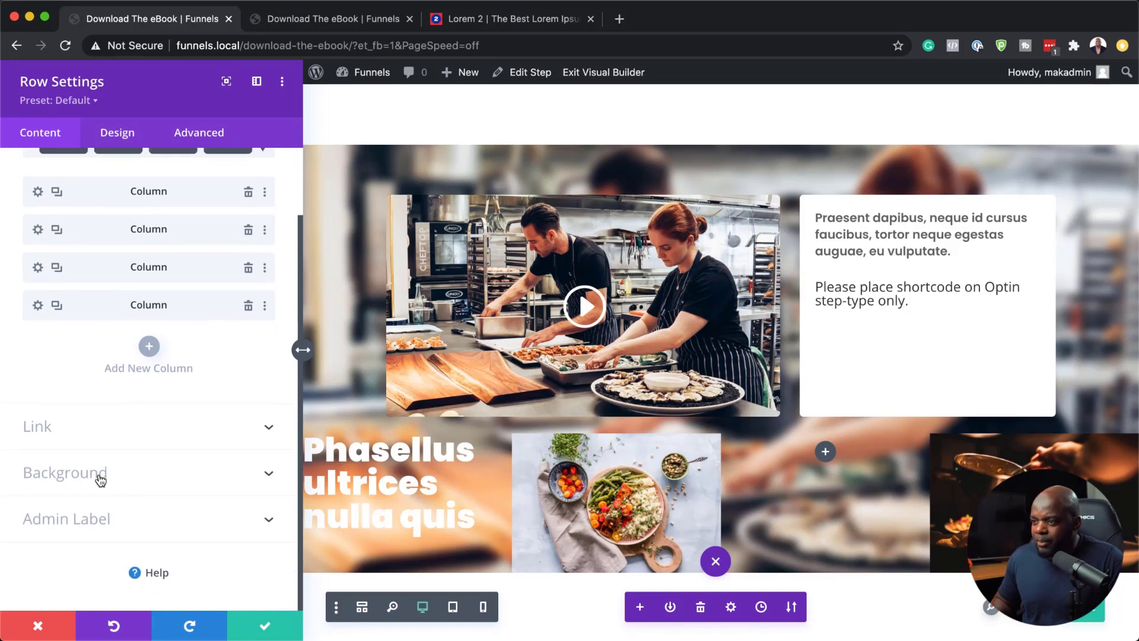
left_click(65, 473)
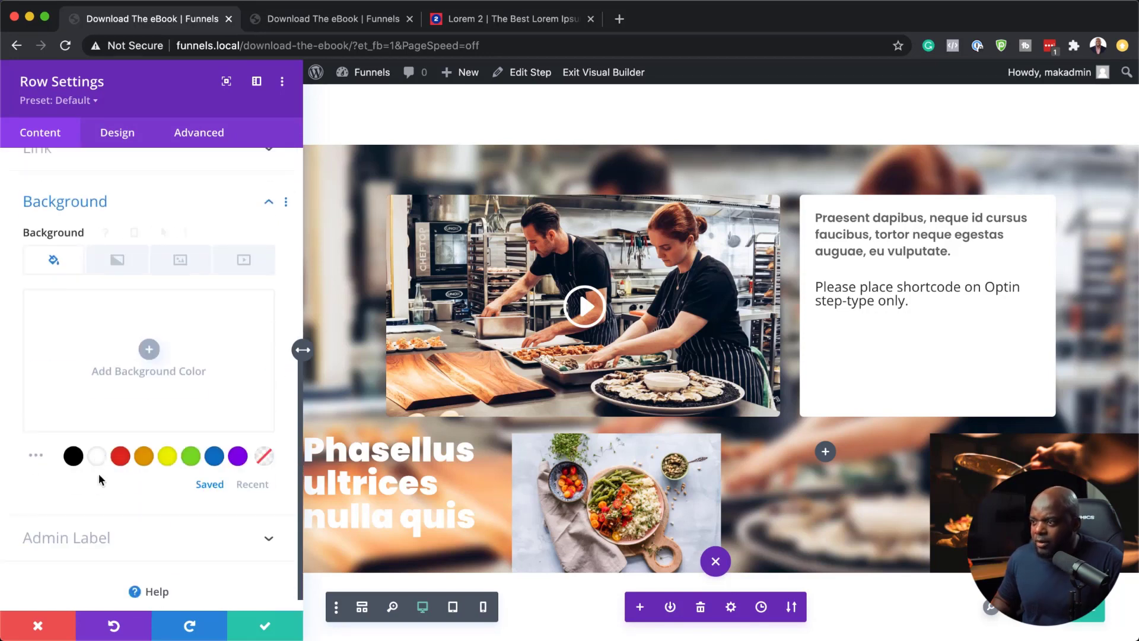
left_click(127, 268)
left_click(148, 381)
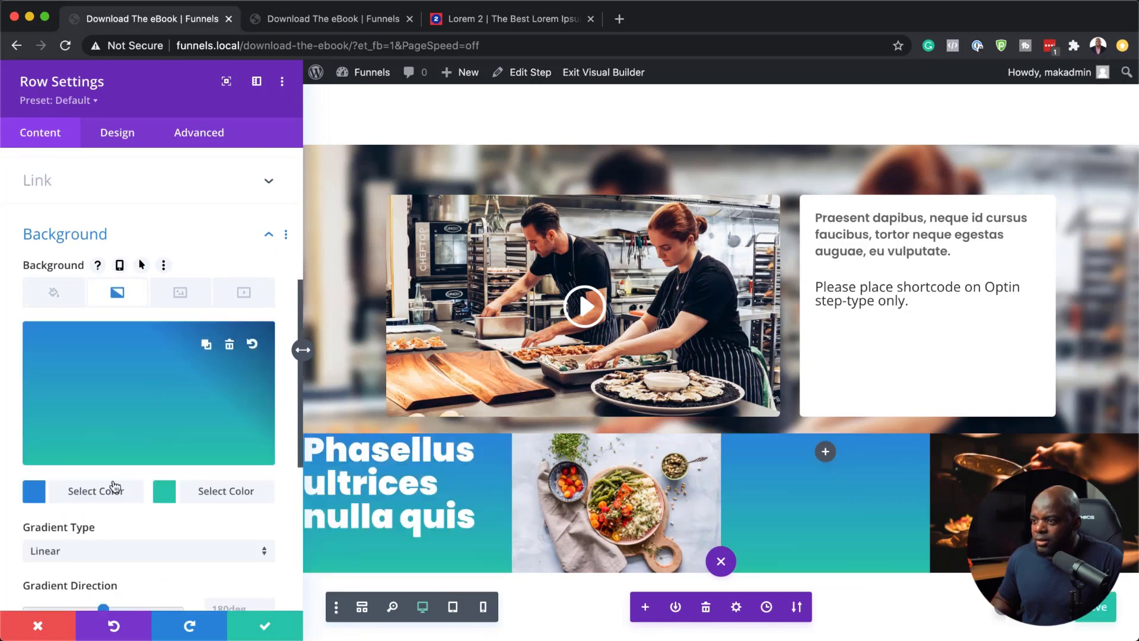
Set the row's gradient colours to red #e02b20 at the start and dark red #5e1109 at the end
left_click(33, 494)
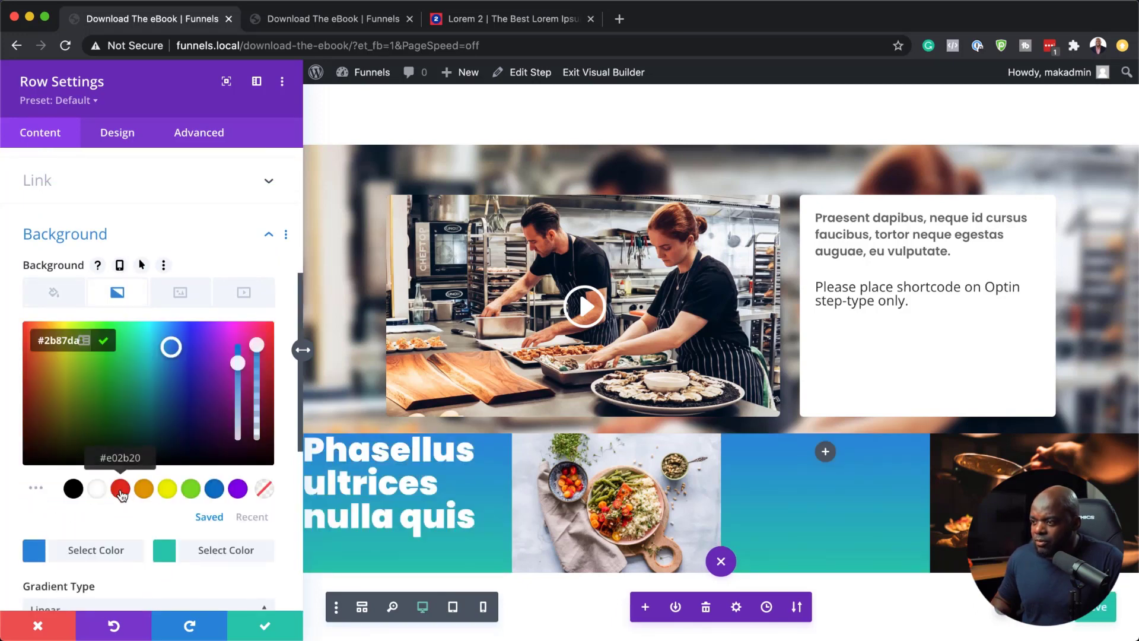
left_click(121, 491)
left_click(164, 551)
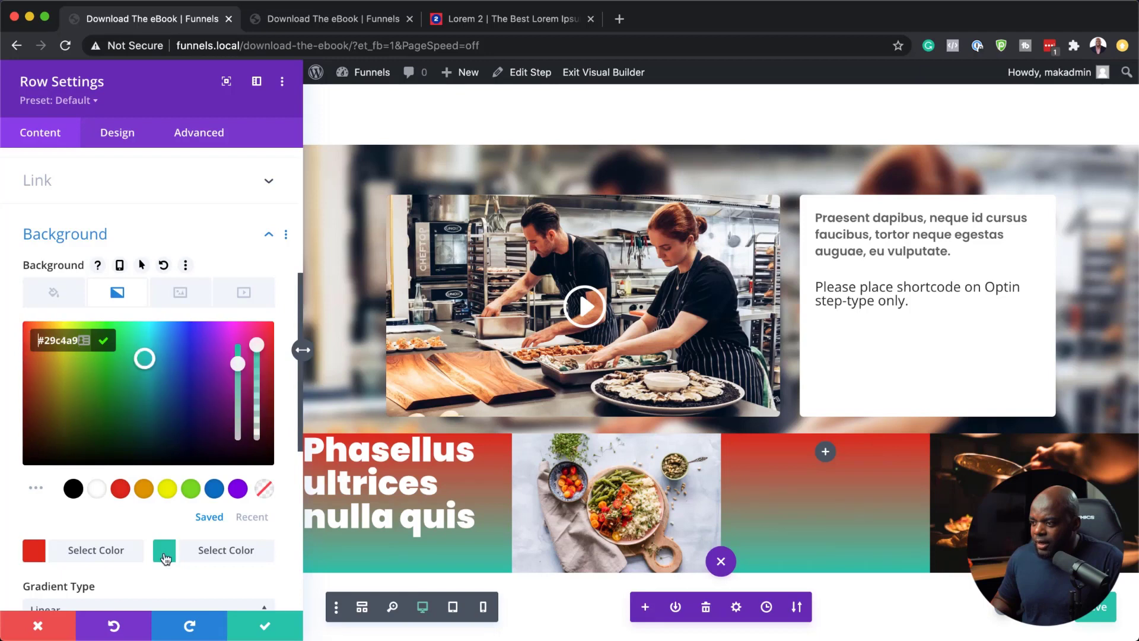
left_click(120, 488)
left_click_drag(38, 401, 28, 415)
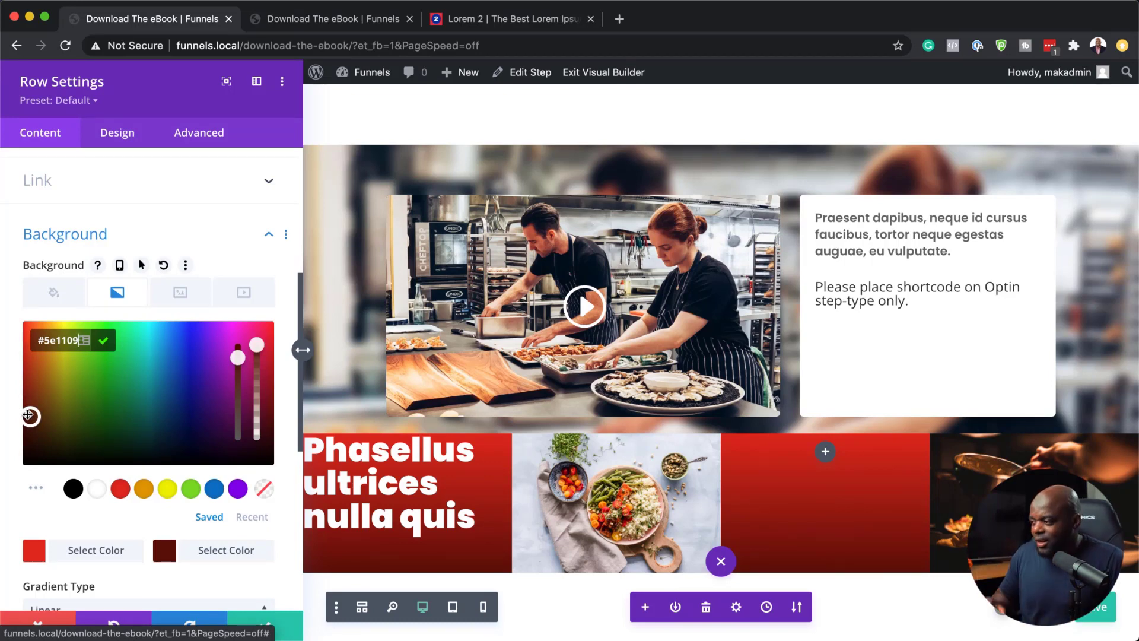
Set the row's gradient direction to 142deg and save the row settings
scroll(234, 561, "down", 2)
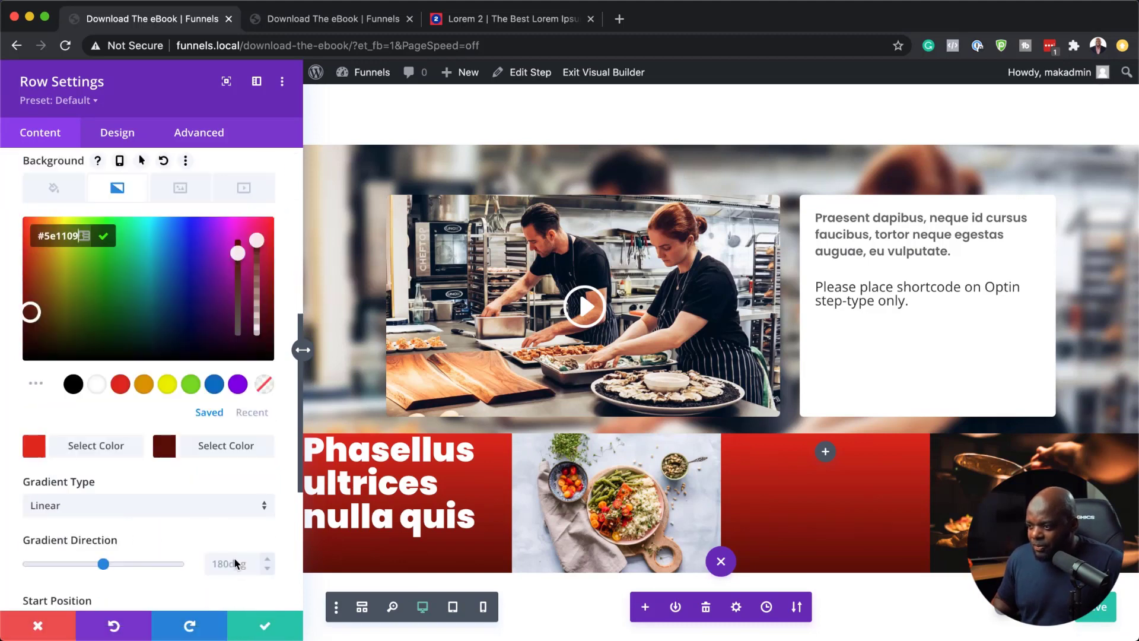
scroll(235, 558, "down", 1)
left_click_drag(102, 514, 97, 515)
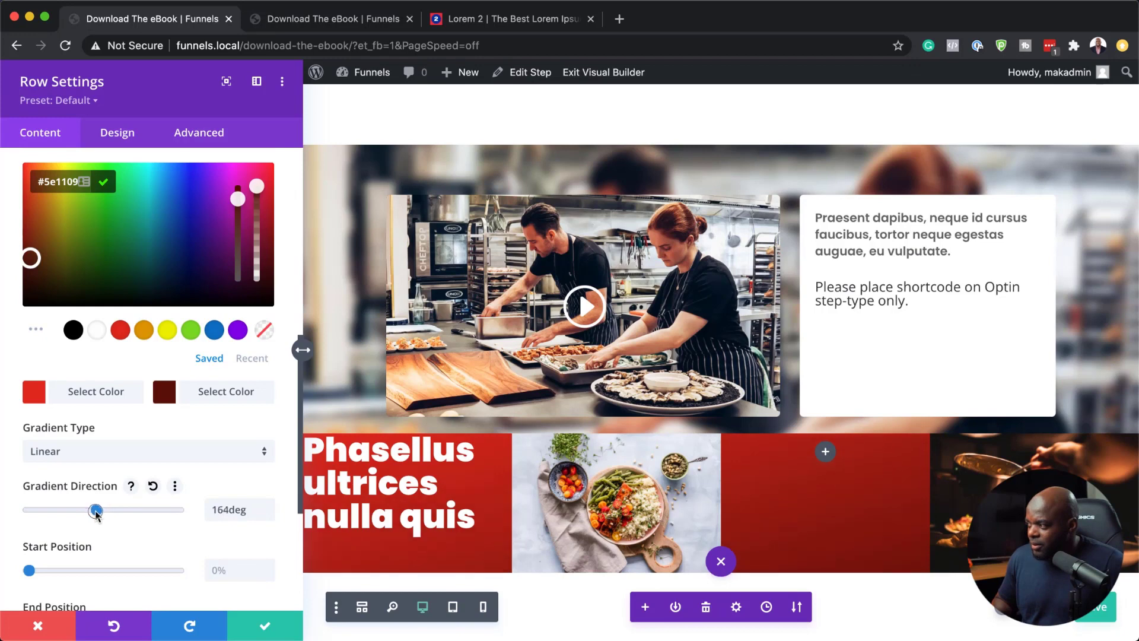
left_click(94, 511)
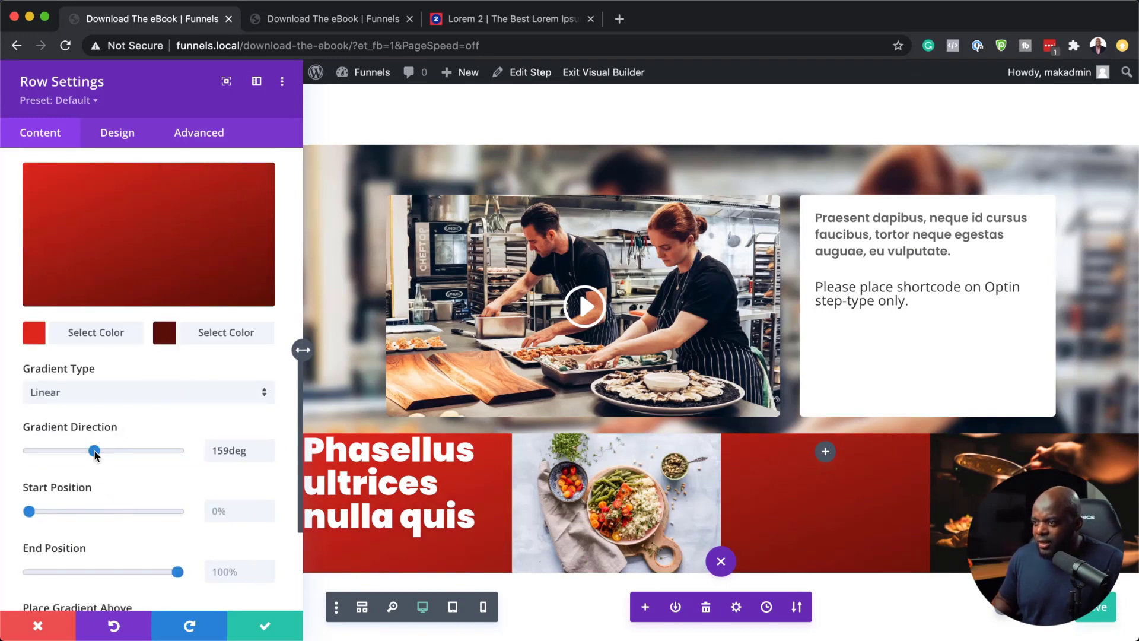
mouse_move(152, 240)
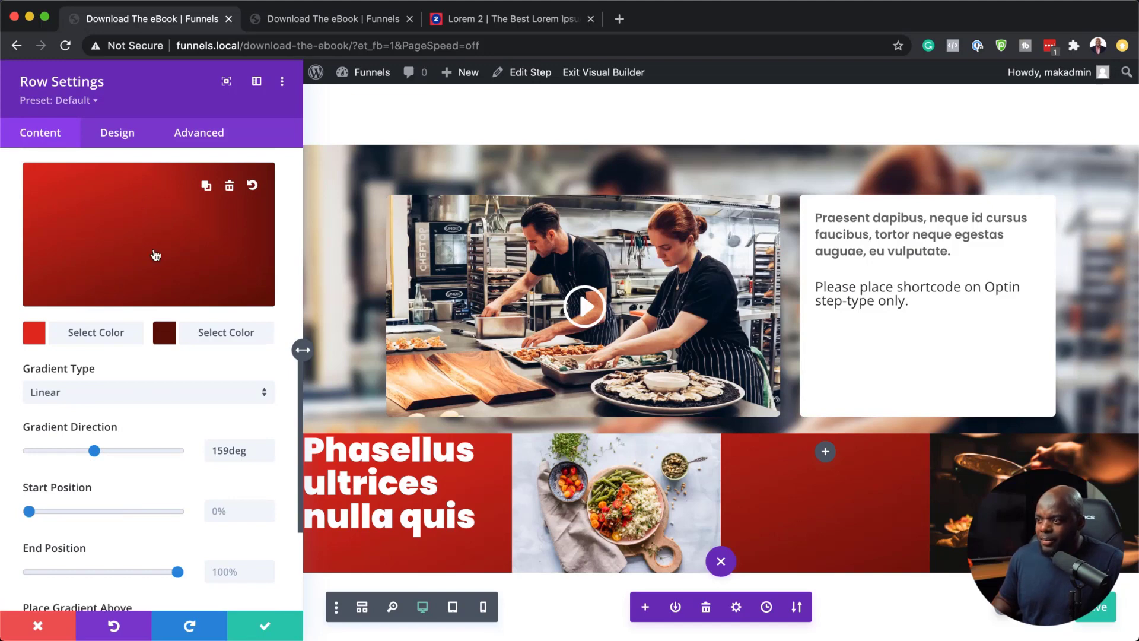
left_click_drag(93, 452, 92, 454)
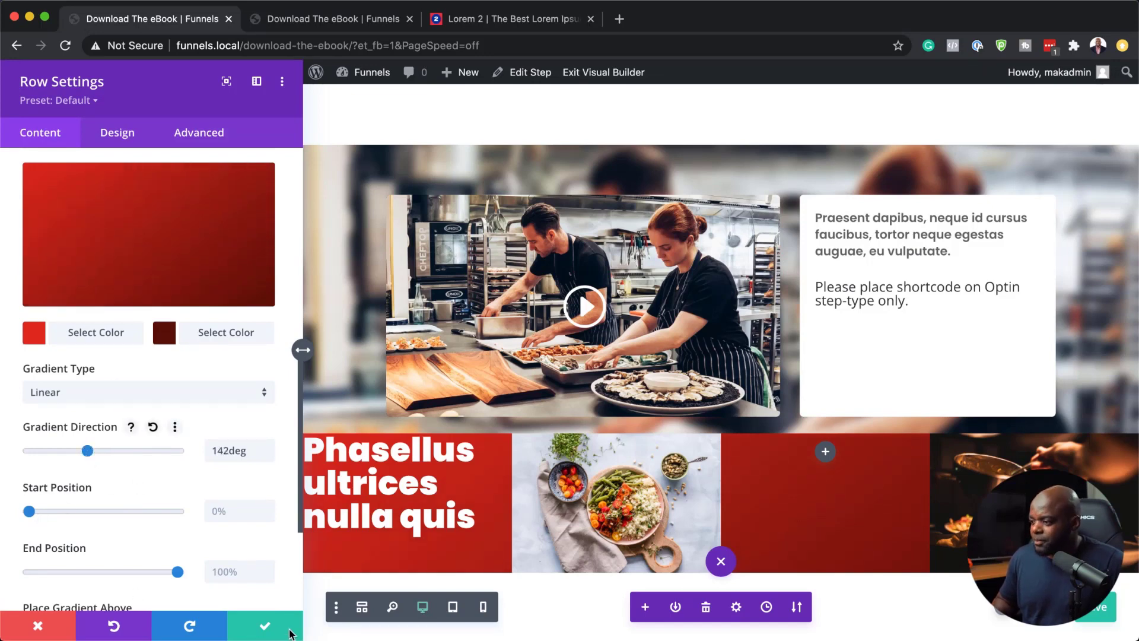
left_click(265, 627)
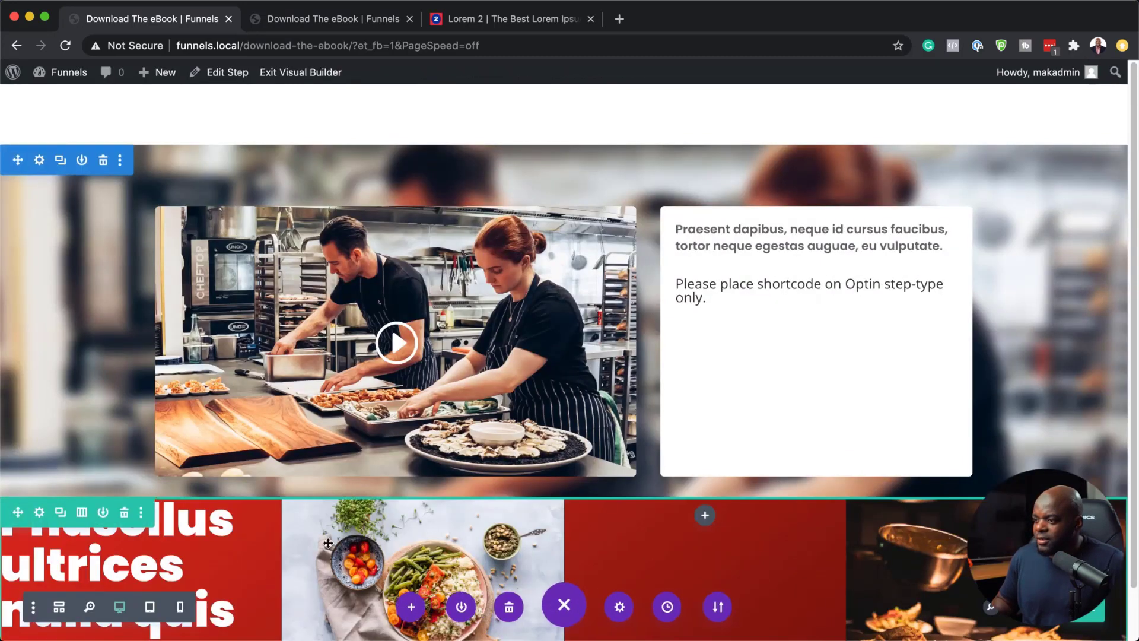
Reduce the text size of the "Phasellus ultrices nulla quis" heading to 3vw and save it
scroll(307, 541, "down", 1)
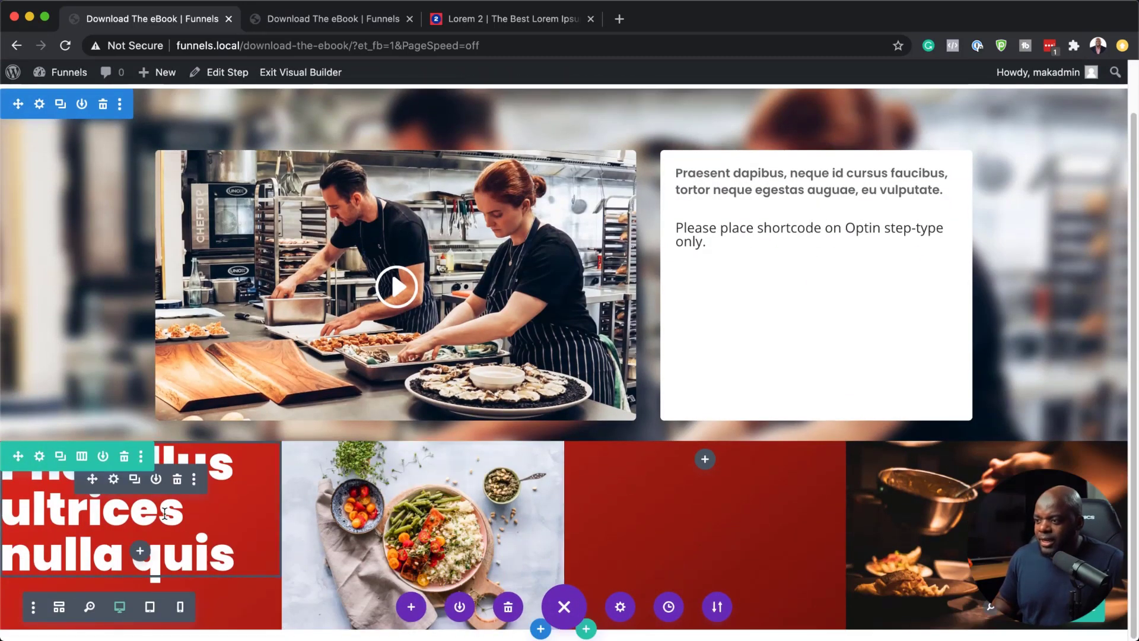
left_click(114, 480)
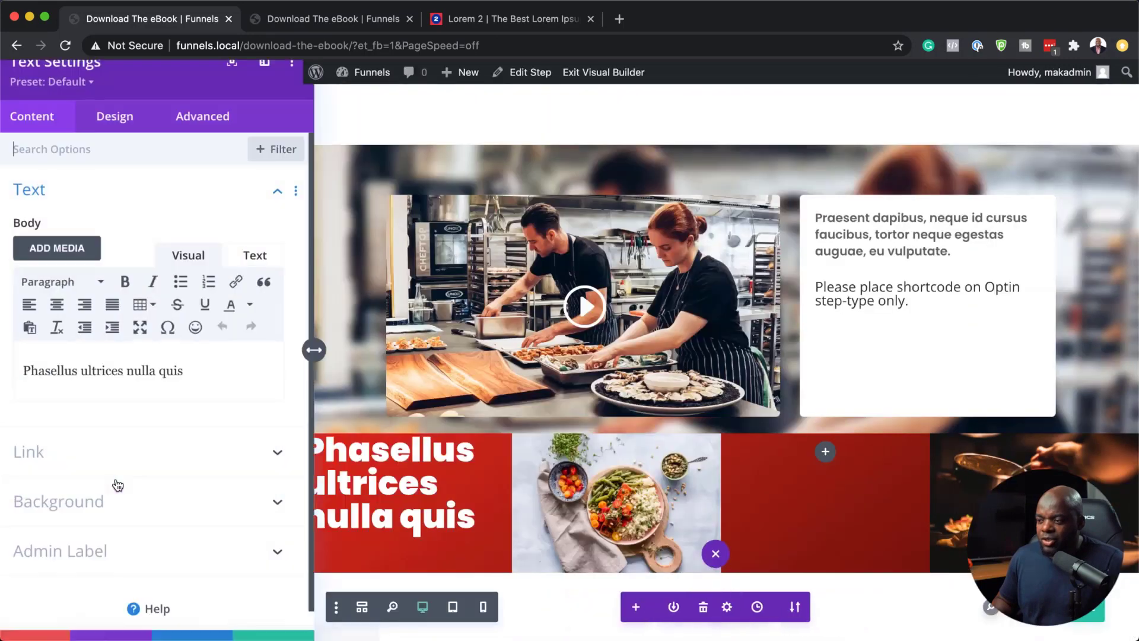
left_click(121, 132)
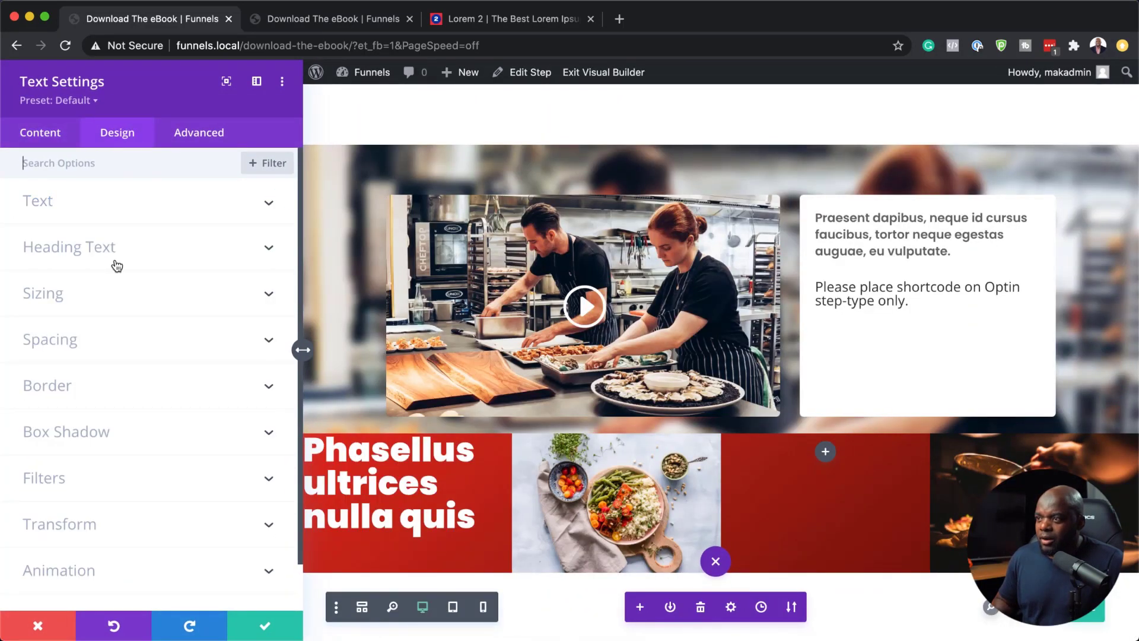
left_click(76, 215)
scroll(185, 462, "down", 3)
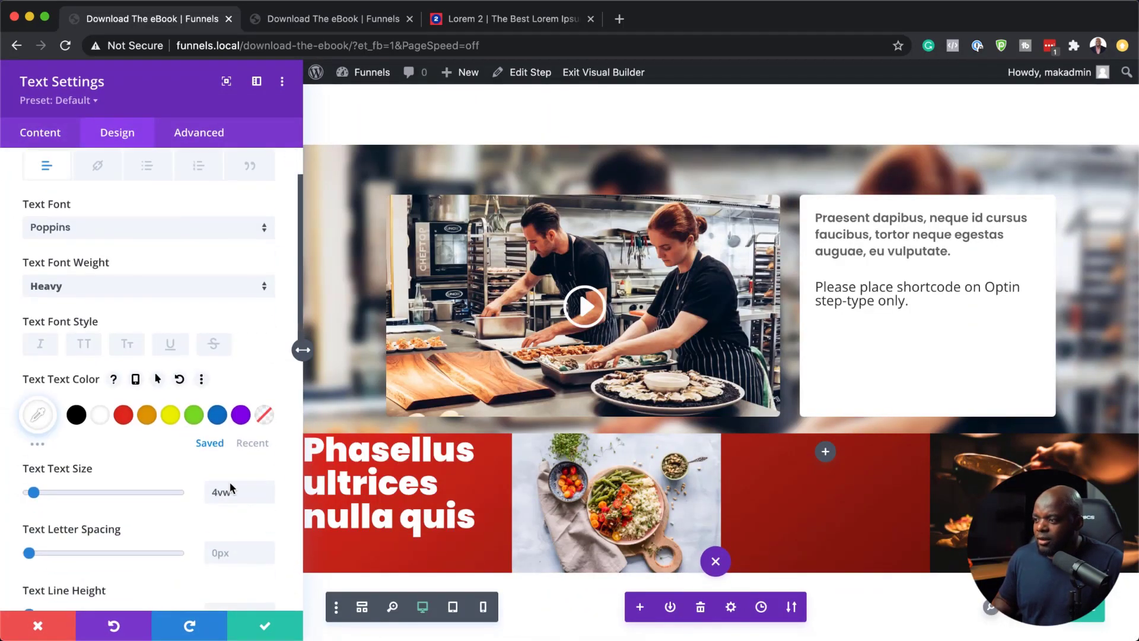
left_click(267, 497)
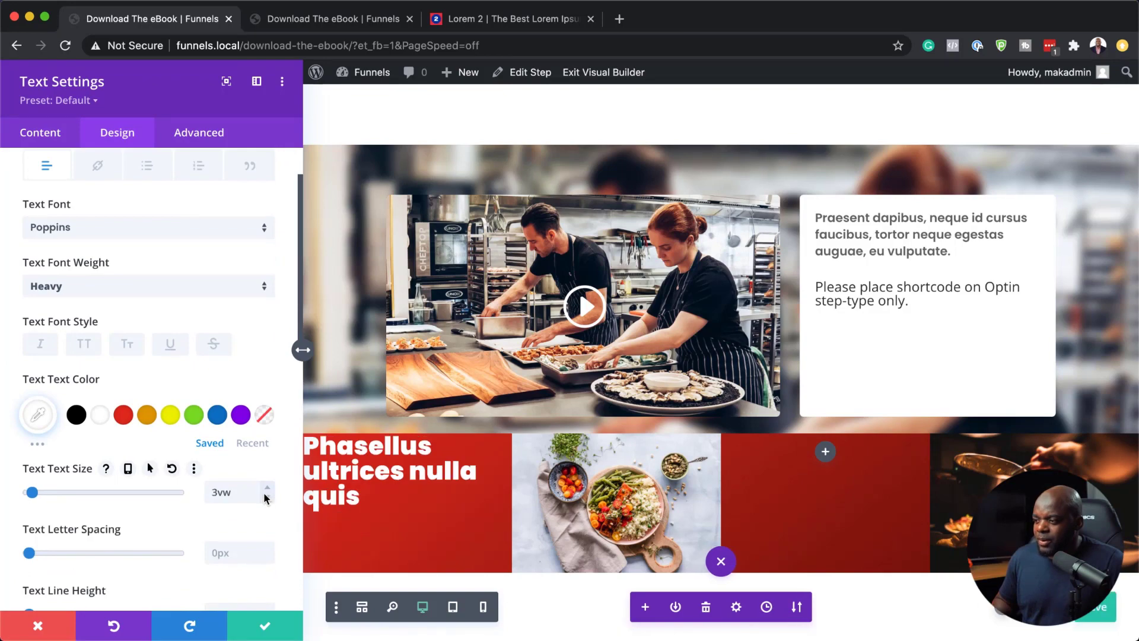
left_click(265, 625)
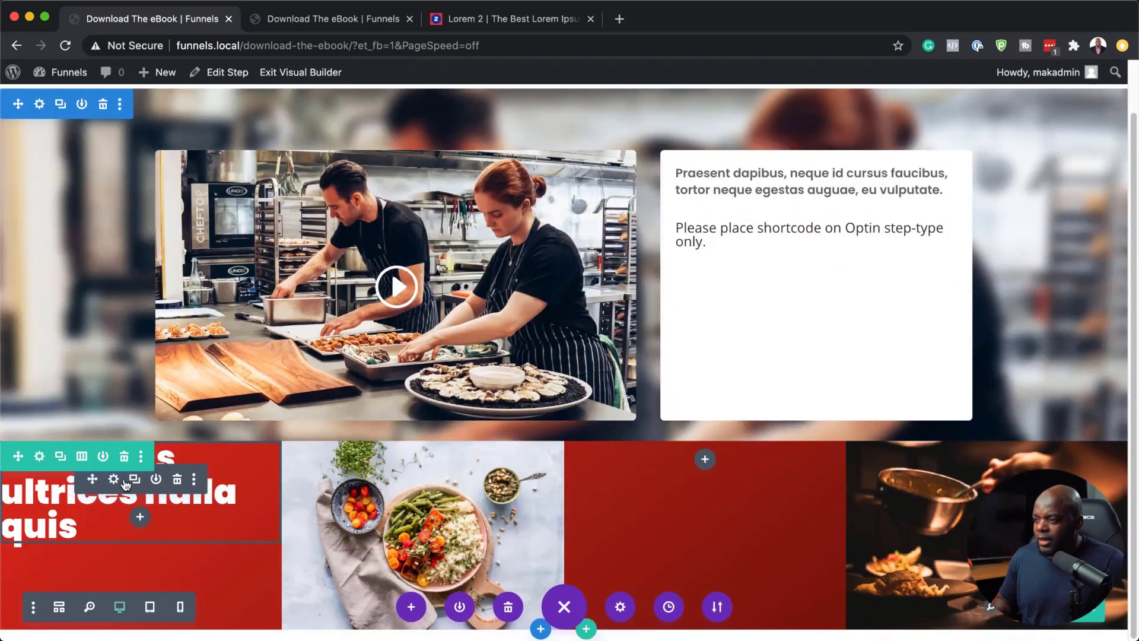
Duplicate the "Phasellus ultrices nulla quis" text into the row's empty third column and change that text to "Donec consectetuer ligula.", using wording from the Lorem 2 page
left_click(134, 479)
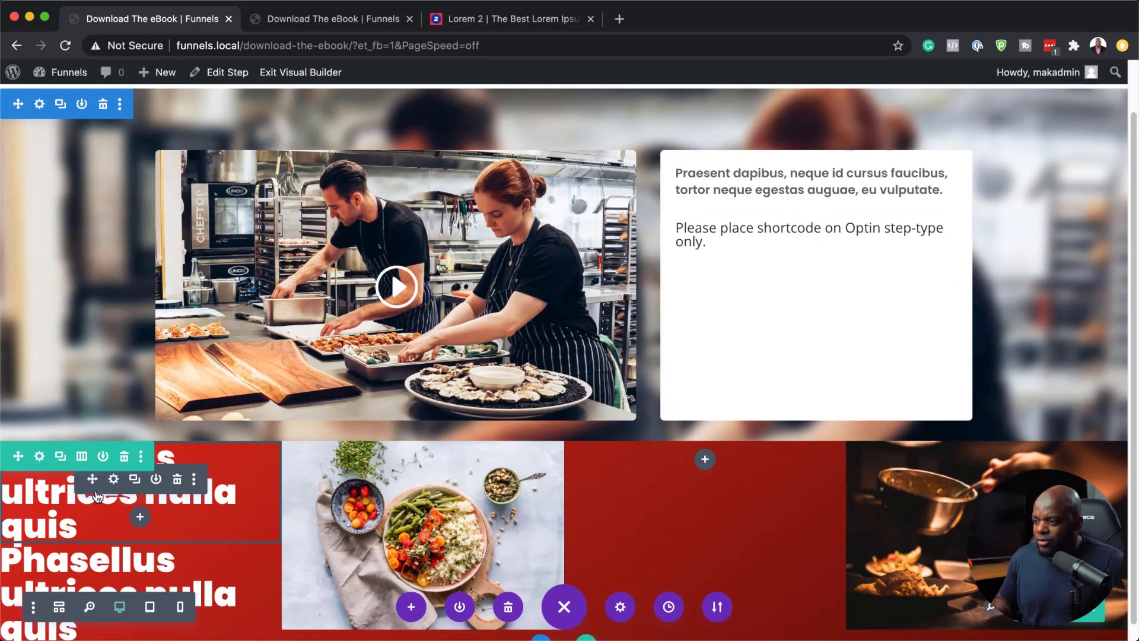
left_click_drag(92, 479, 704, 473)
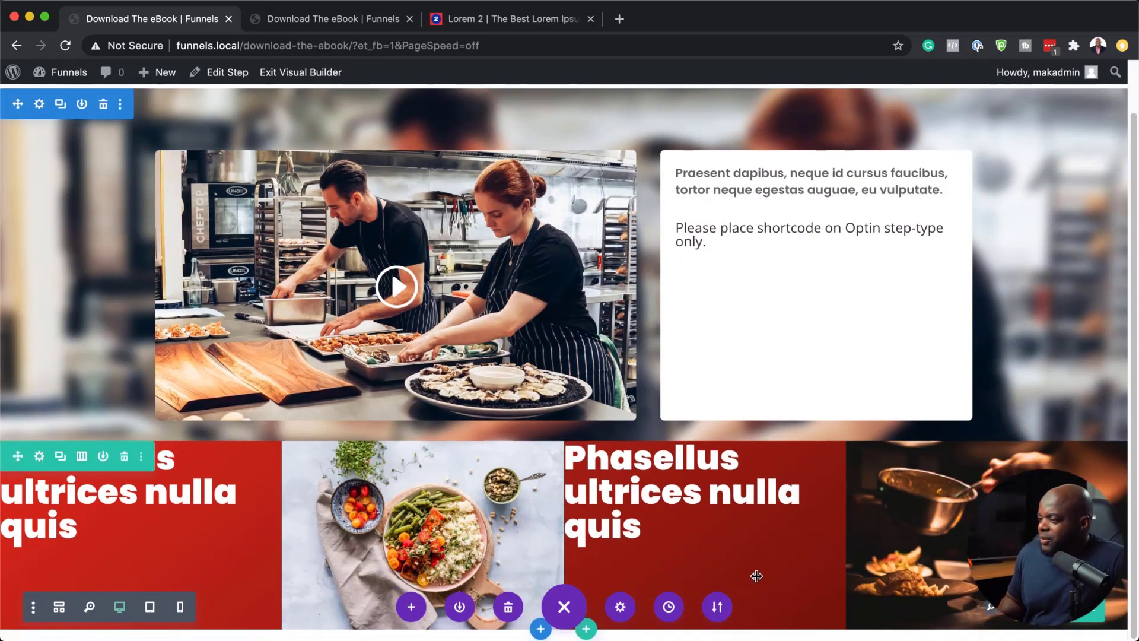
mouse_move(712, 470)
left_click(678, 480)
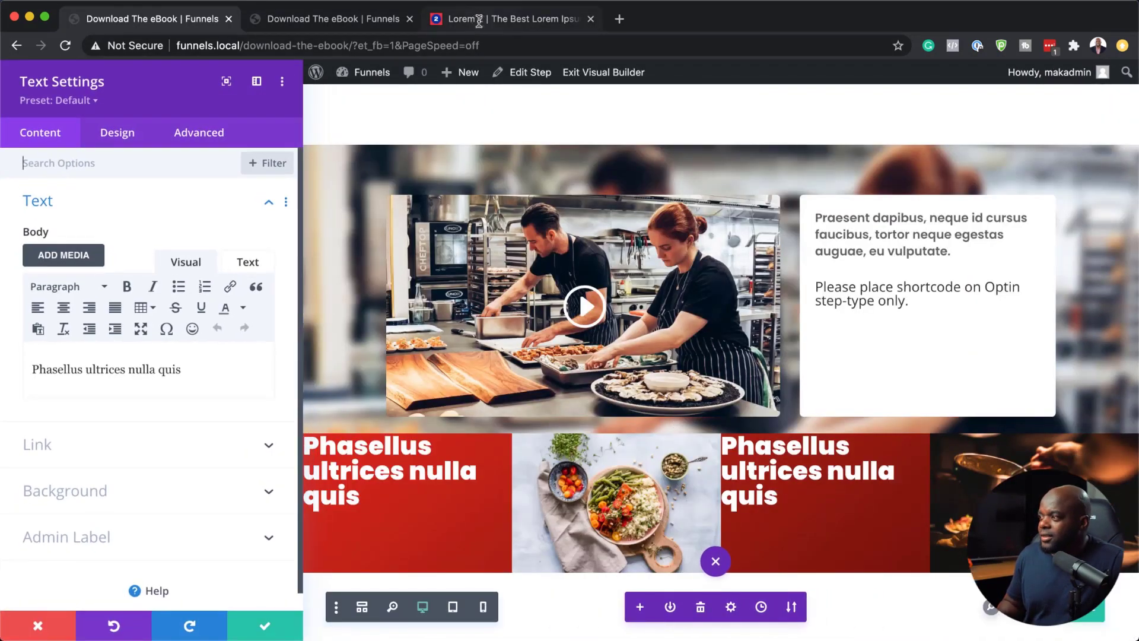
left_click(479, 22)
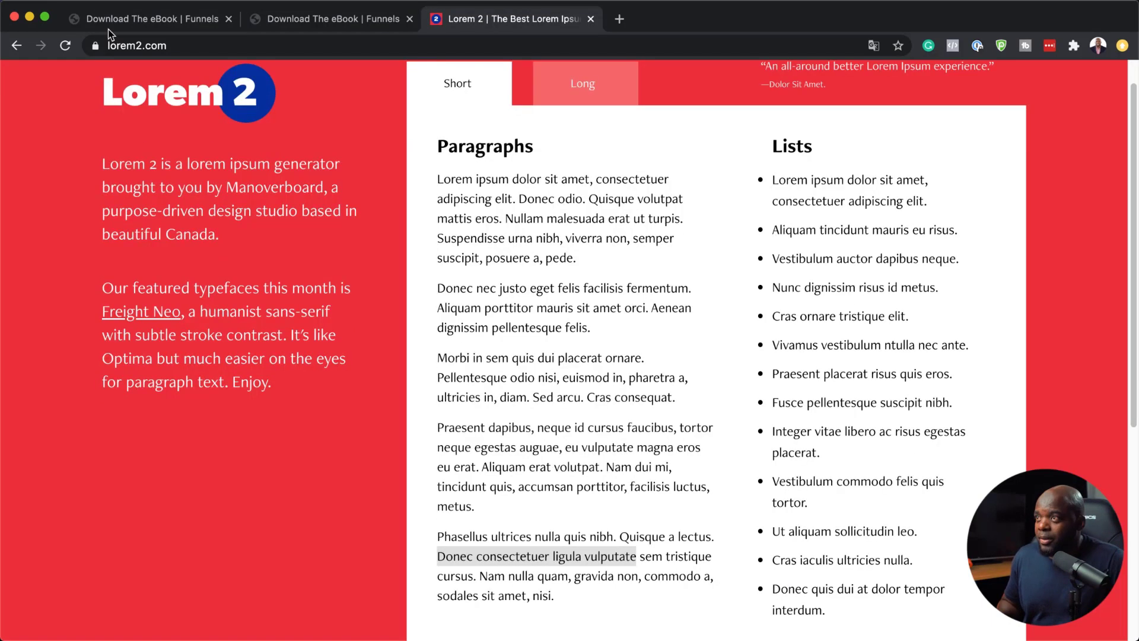
left_click(119, 22)
triple_click(191, 368)
type("Donec consectetuer ligula vulputate")
left_click_drag(169, 371, 257, 373)
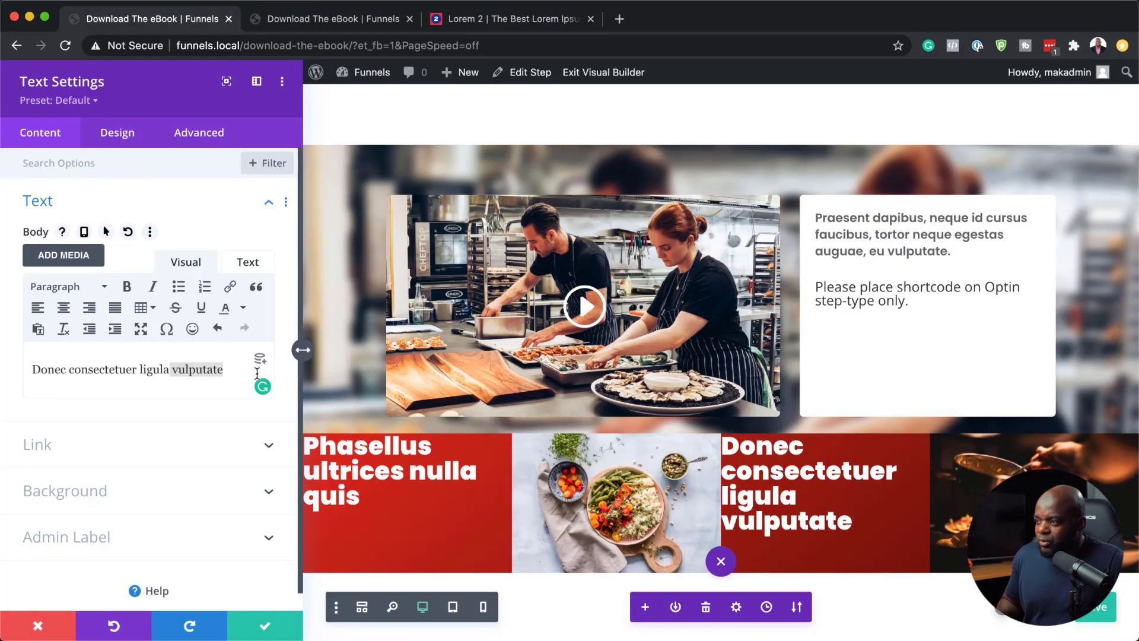
type(".")
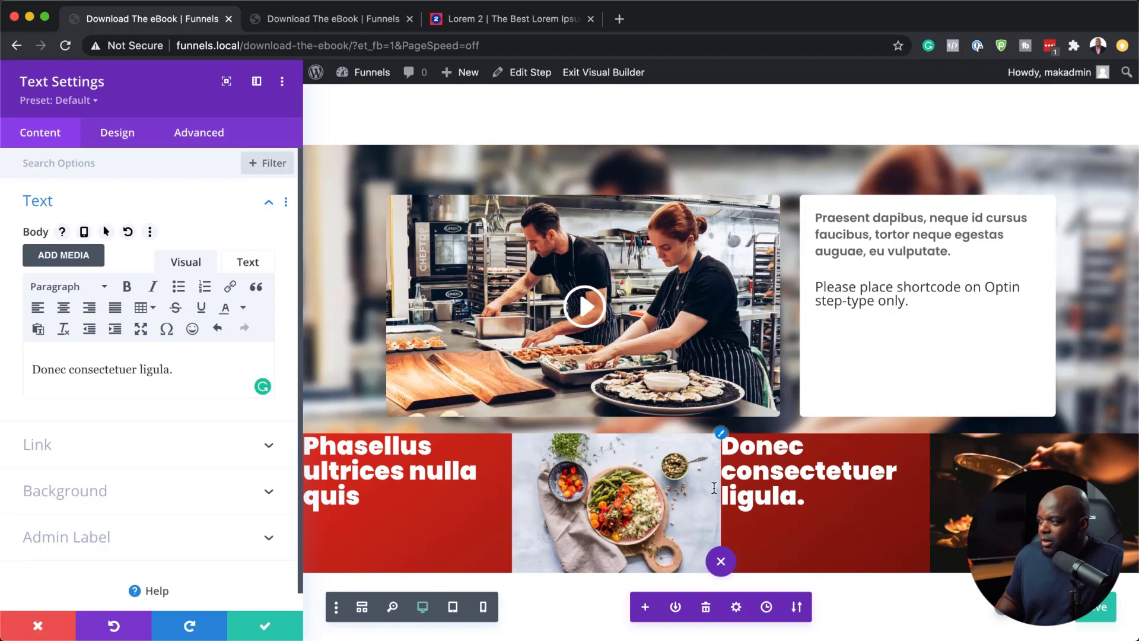
mouse_move(311, 619)
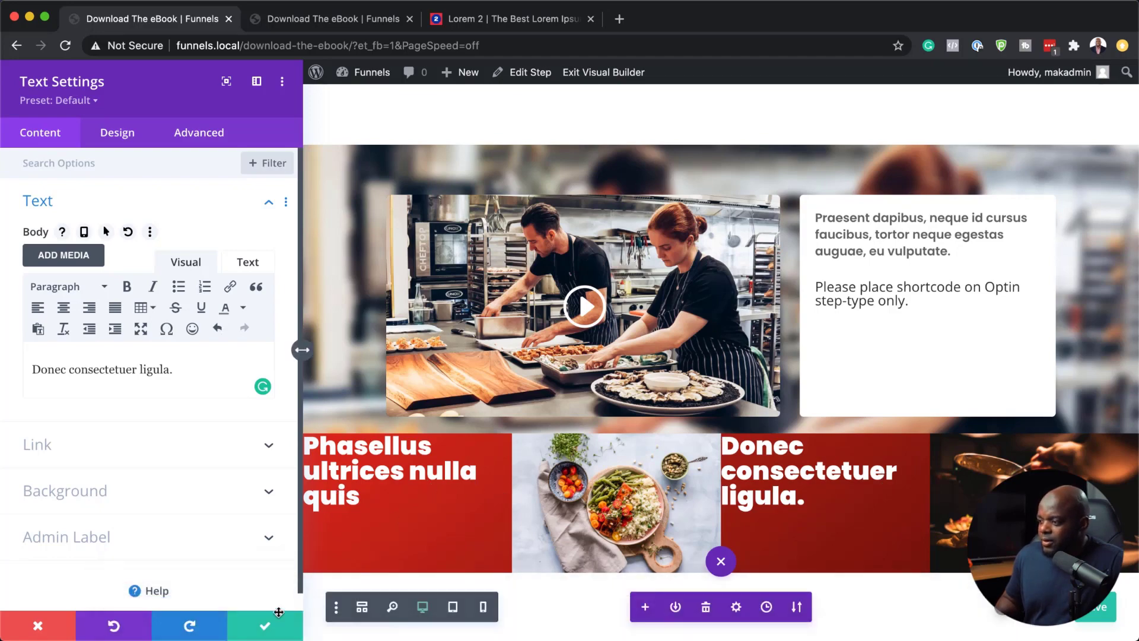
left_click(264, 624)
Set the height of the section holding the video and red gradient rows to 100vh and save the section settings
scroll(916, 375, "down", 2)
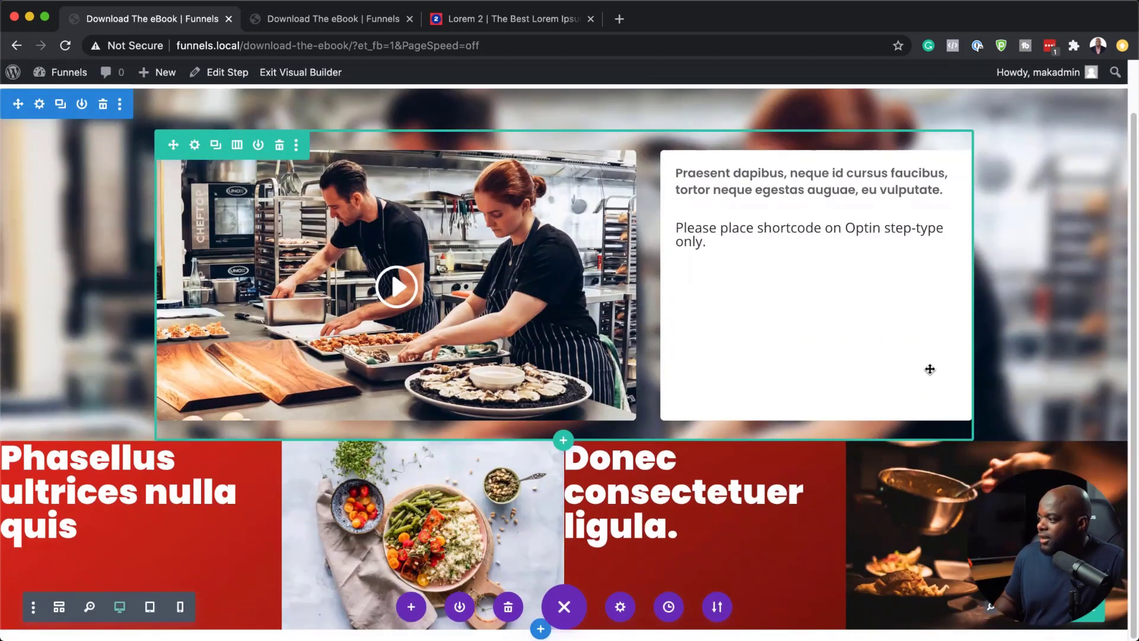
scroll(1084, 348, "up", 2)
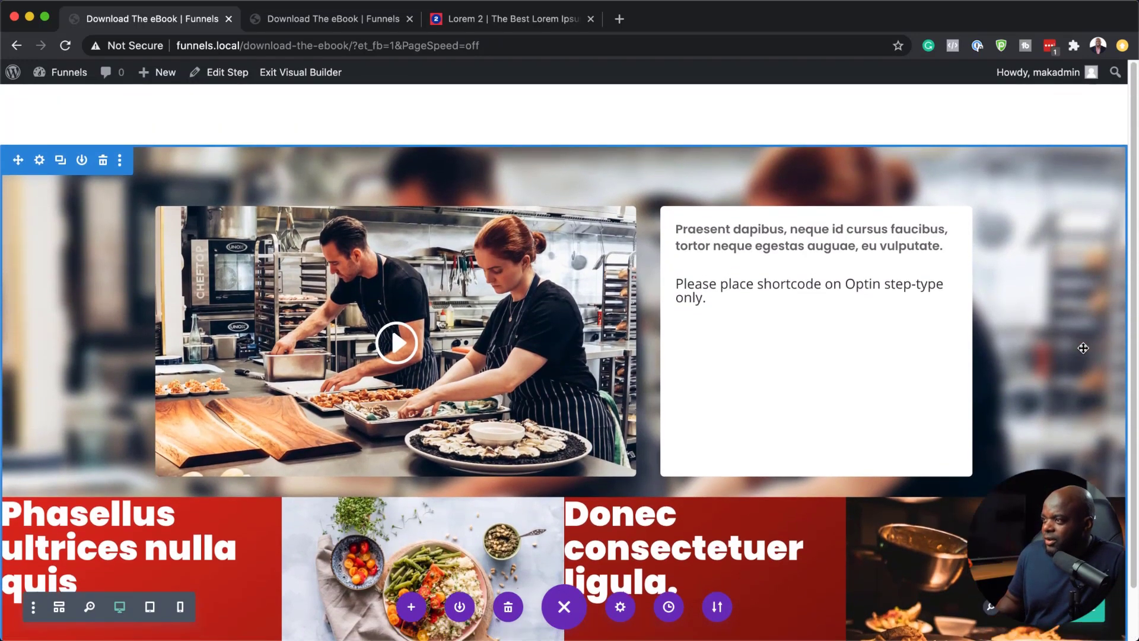
scroll(68, 253, "down", 2)
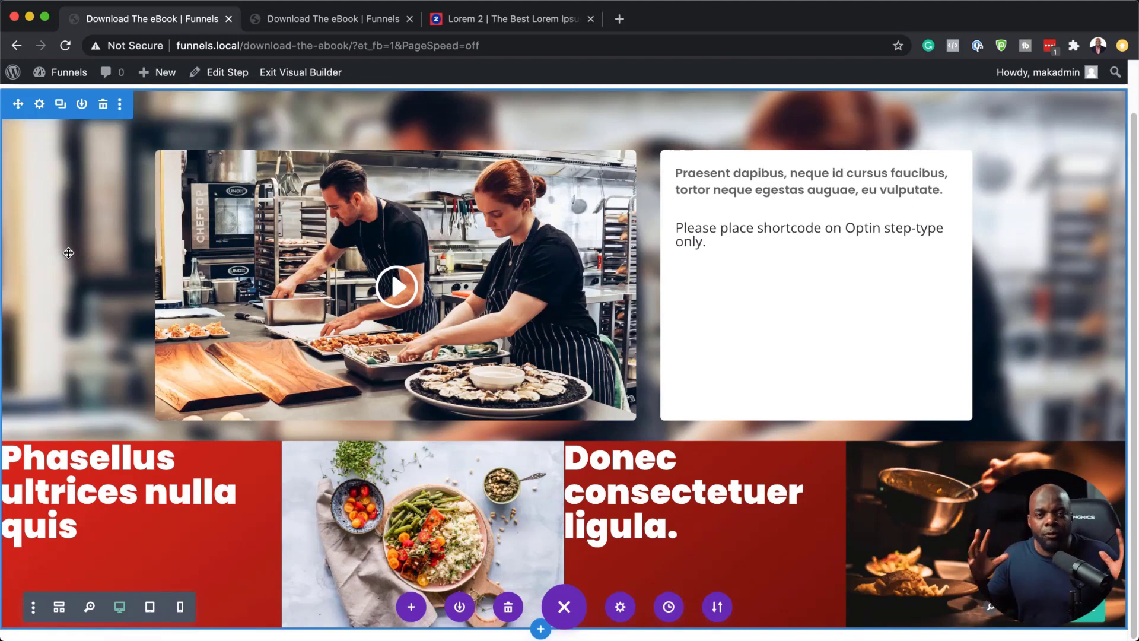
left_click(40, 104)
left_click(126, 137)
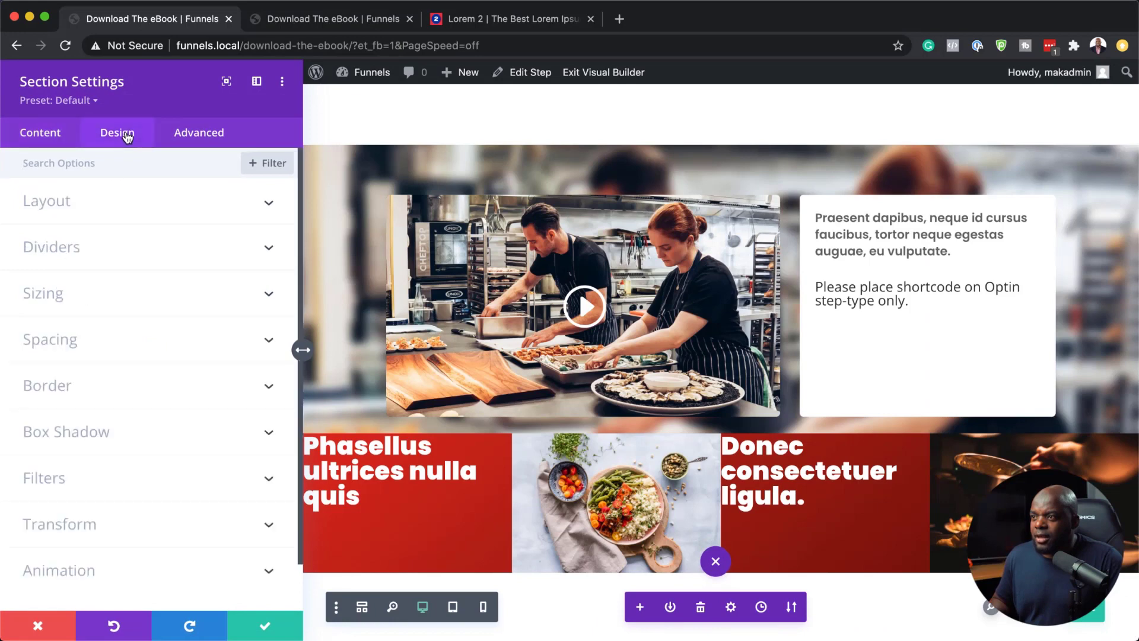
left_click(70, 299)
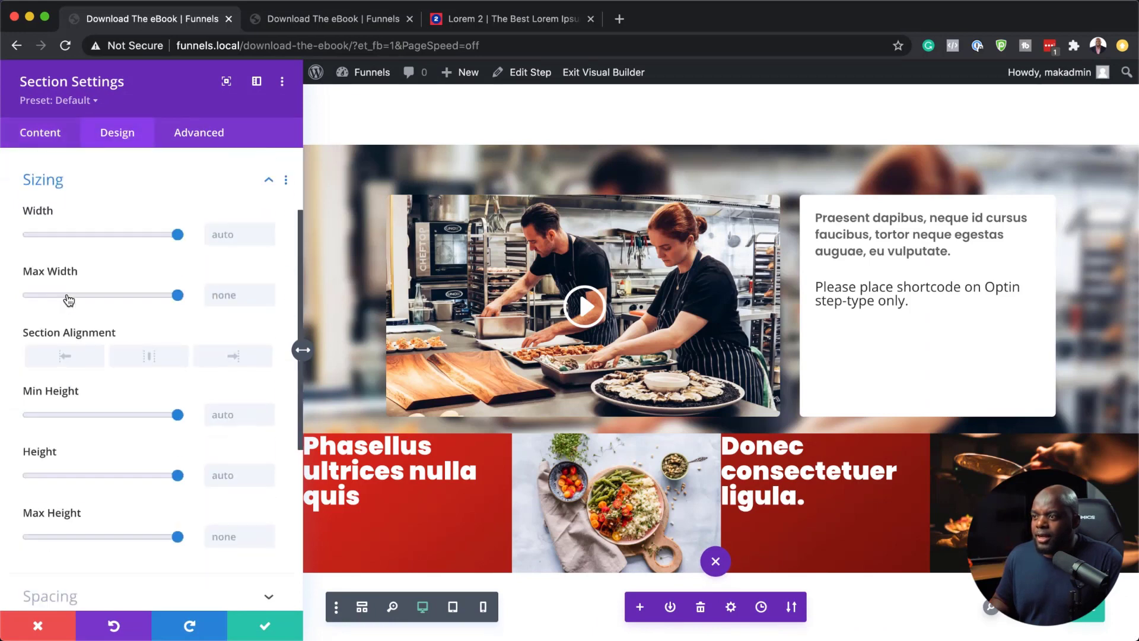
left_click(245, 466)
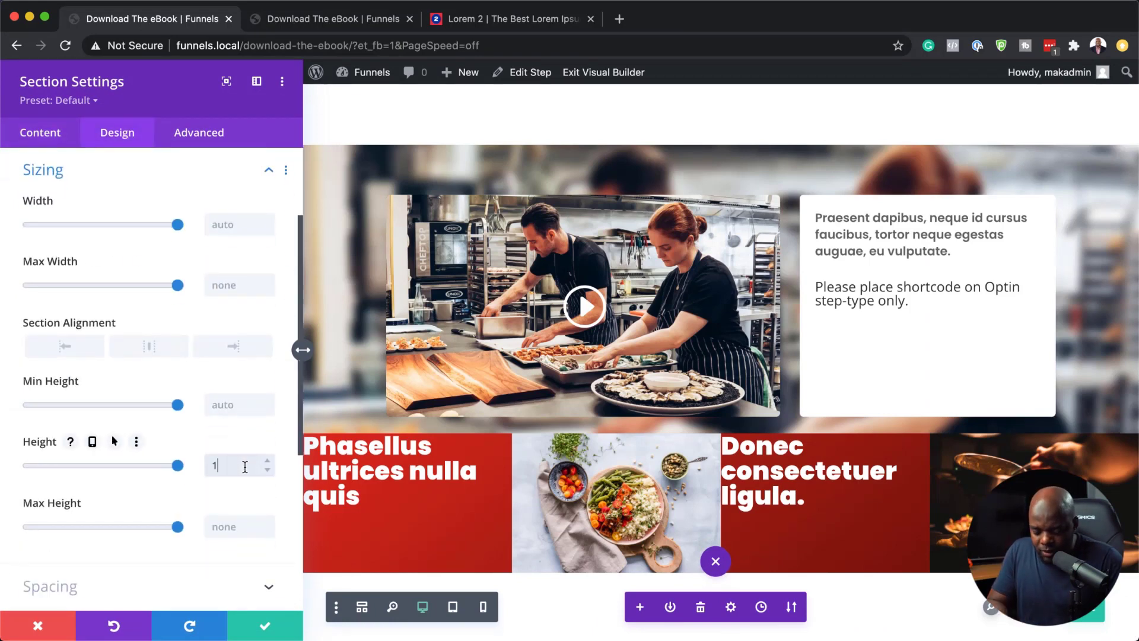
type("100v")
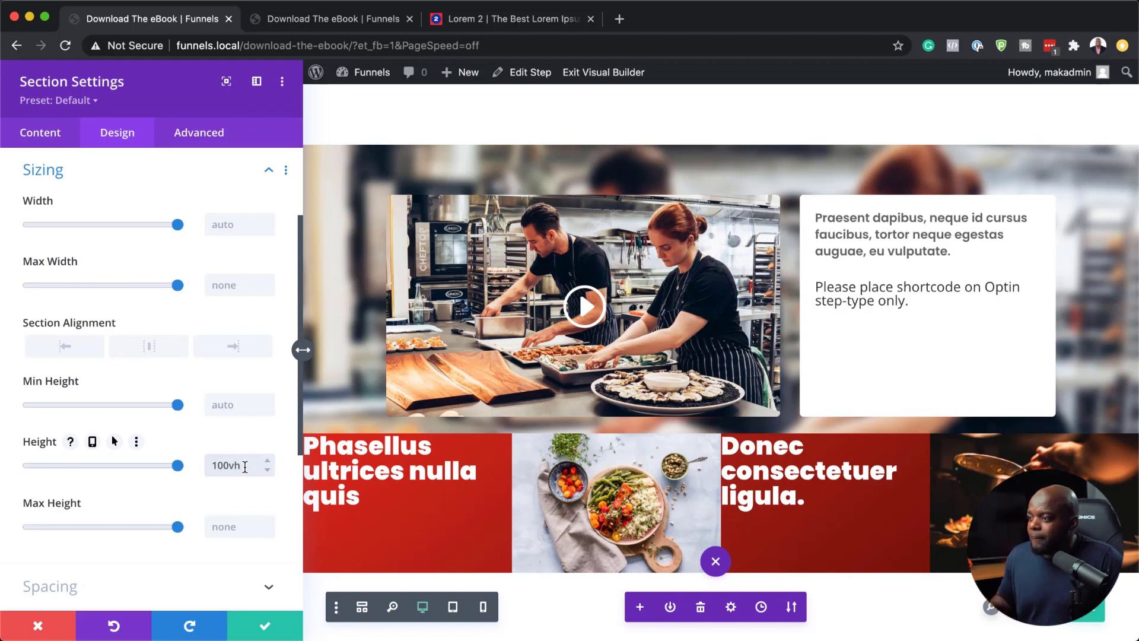
type("h")
left_click(263, 625)
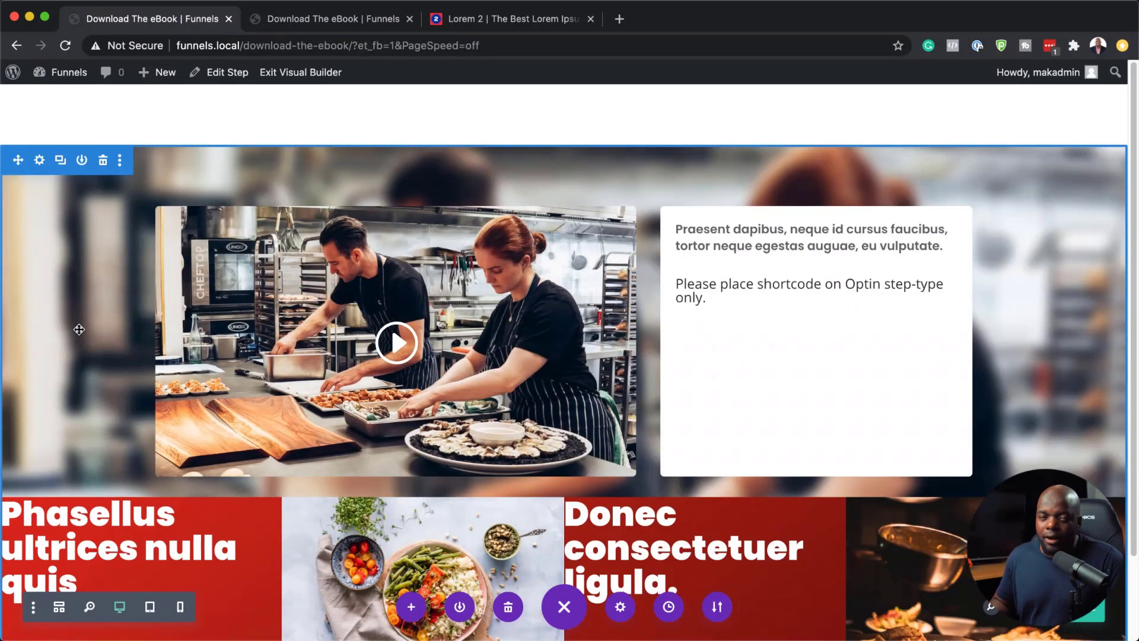
Increase the section's top padding directly on the page to add space above the video and opt-in row
scroll(79, 330, "down", 3)
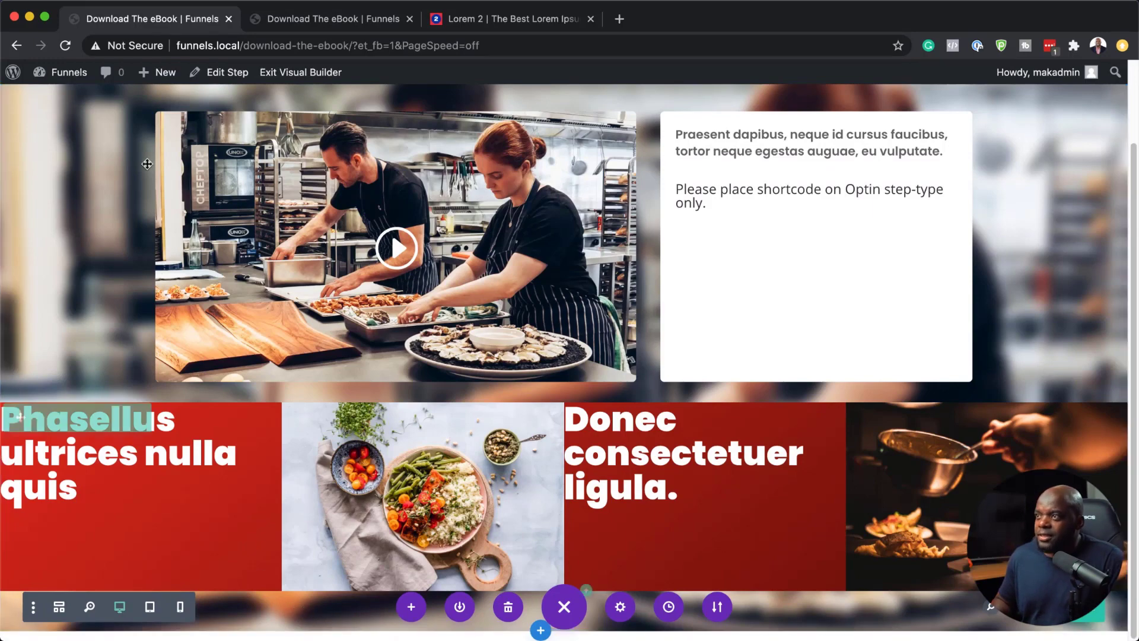
scroll(95, 207, "up", 3)
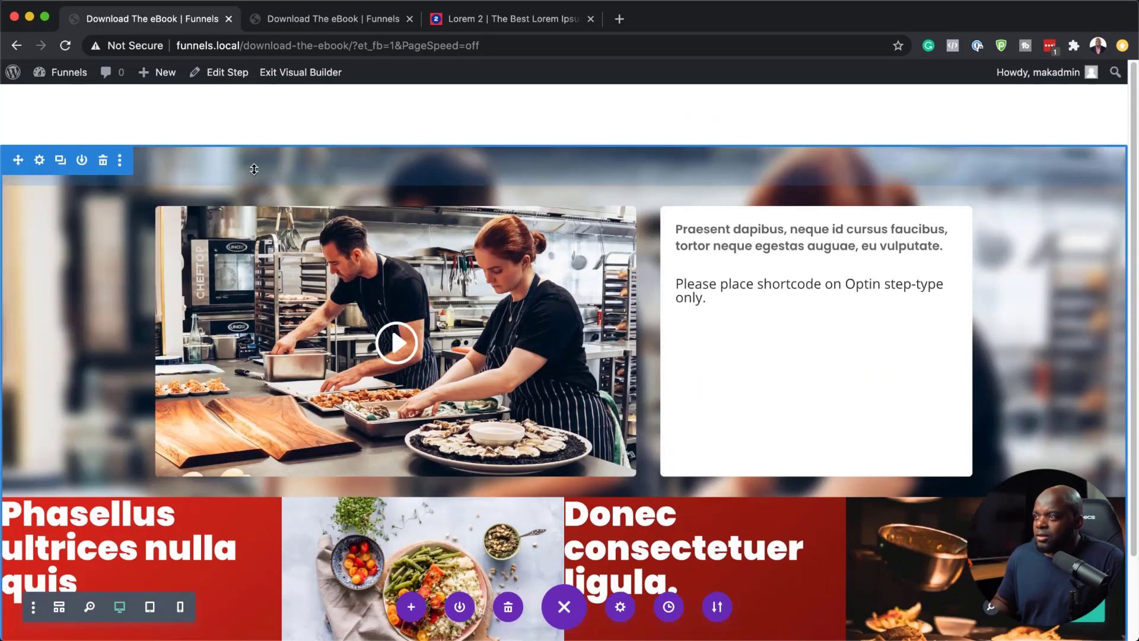
left_click_drag(254, 169, 258, 215)
scroll(119, 299, "down", 3)
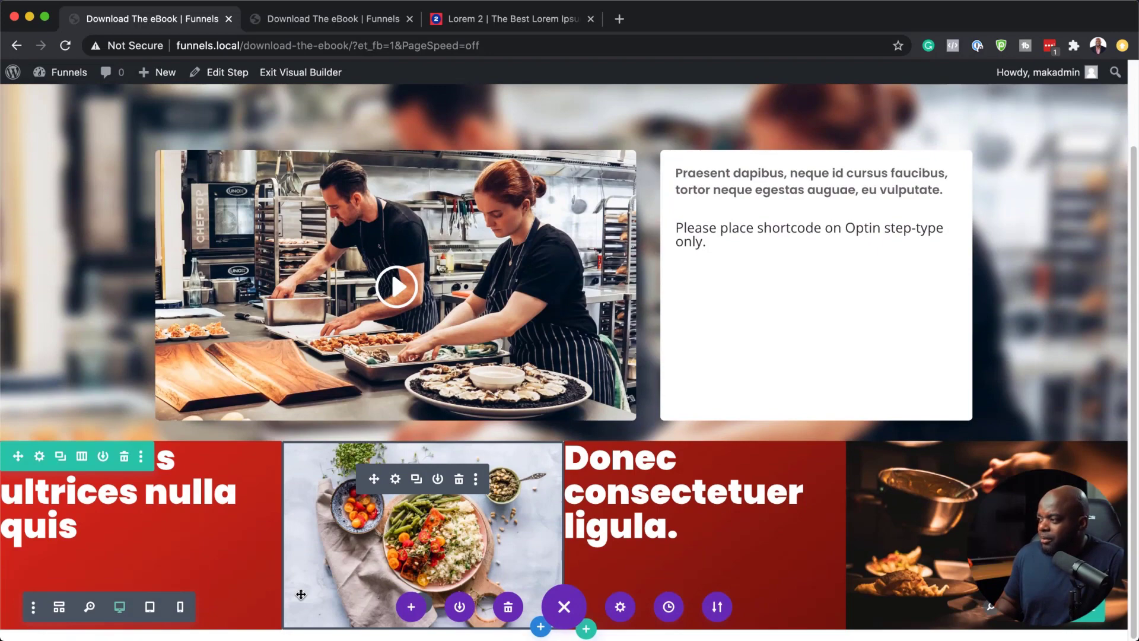
Widen the vertical gap between the video and opt-in row and the red gradient row directly on the page
scroll(449, 319, "up", 2)
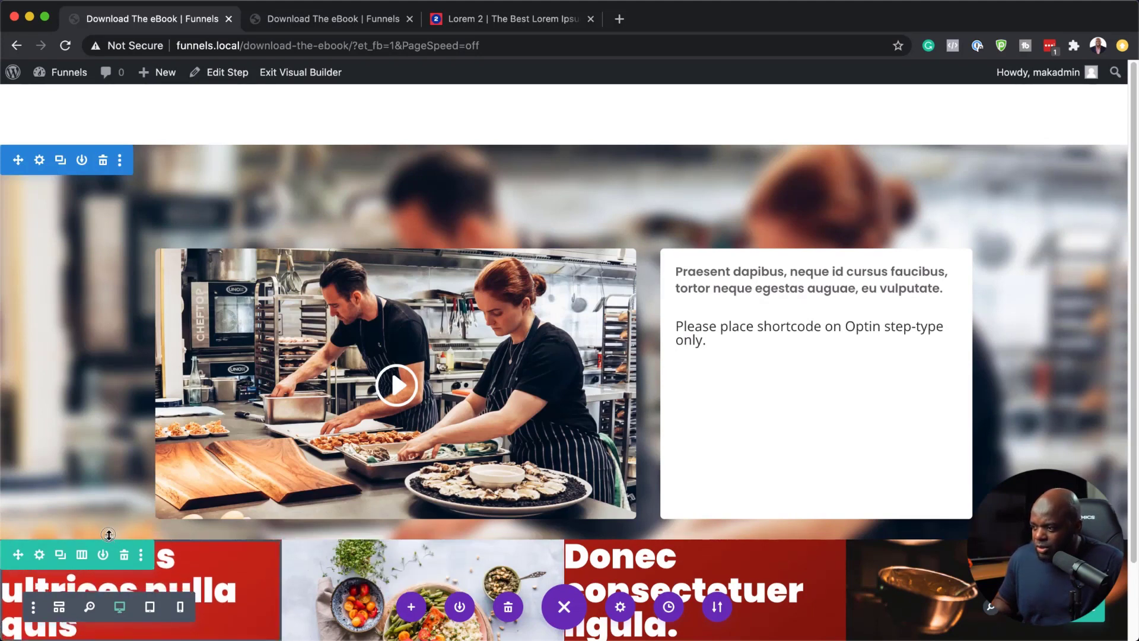
left_click_drag(81, 535, 83, 562)
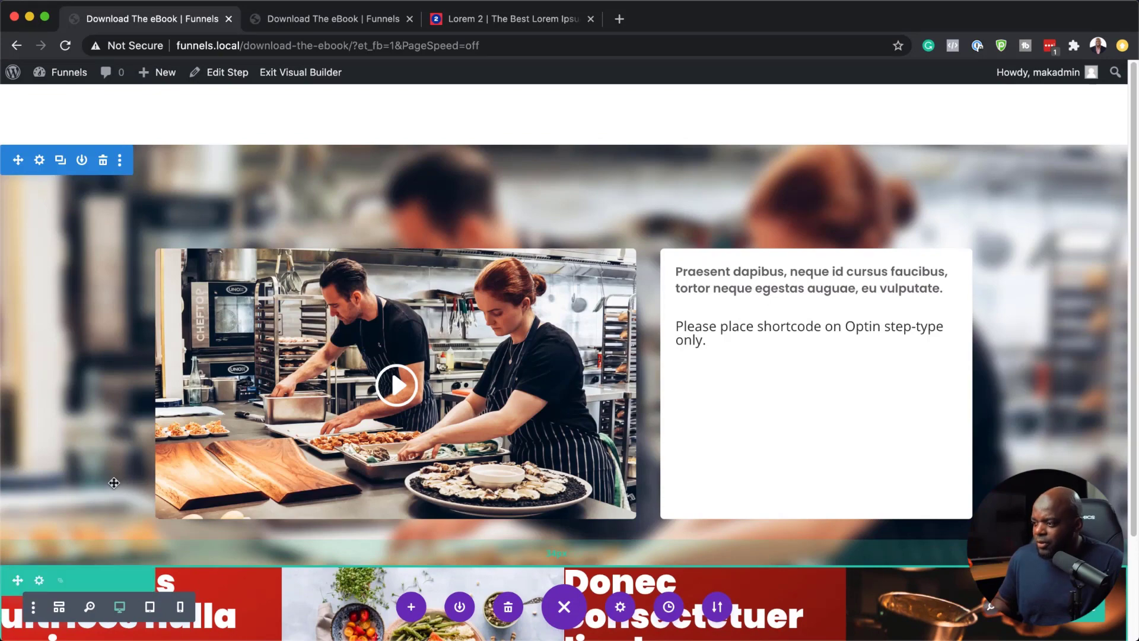
scroll(580, 341, "down", 3)
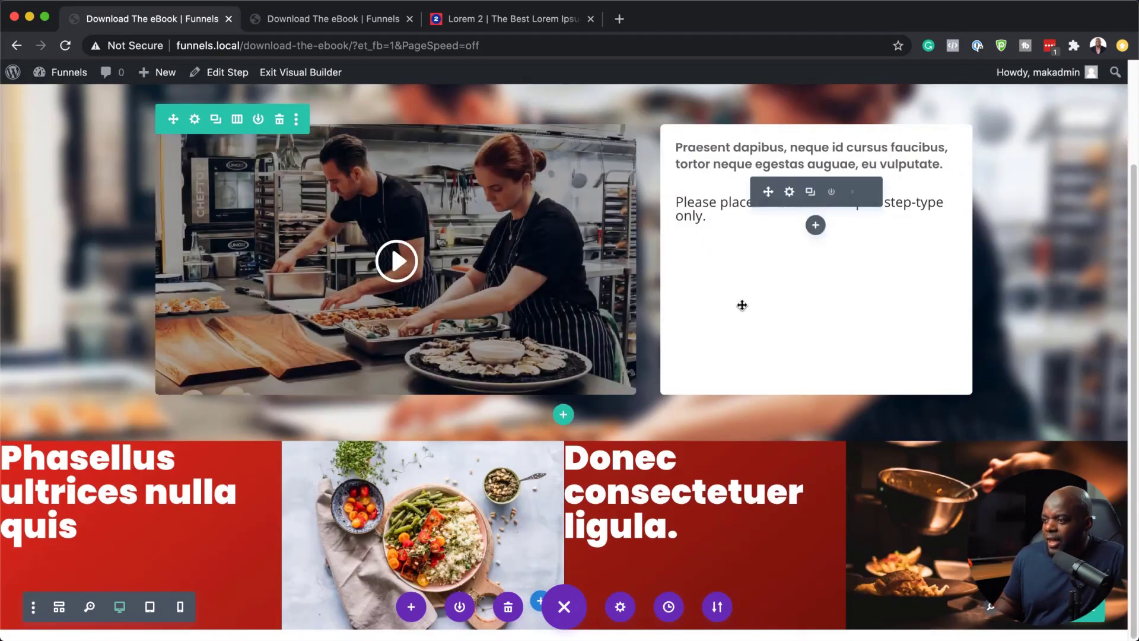
scroll(1013, 388, "up", 3)
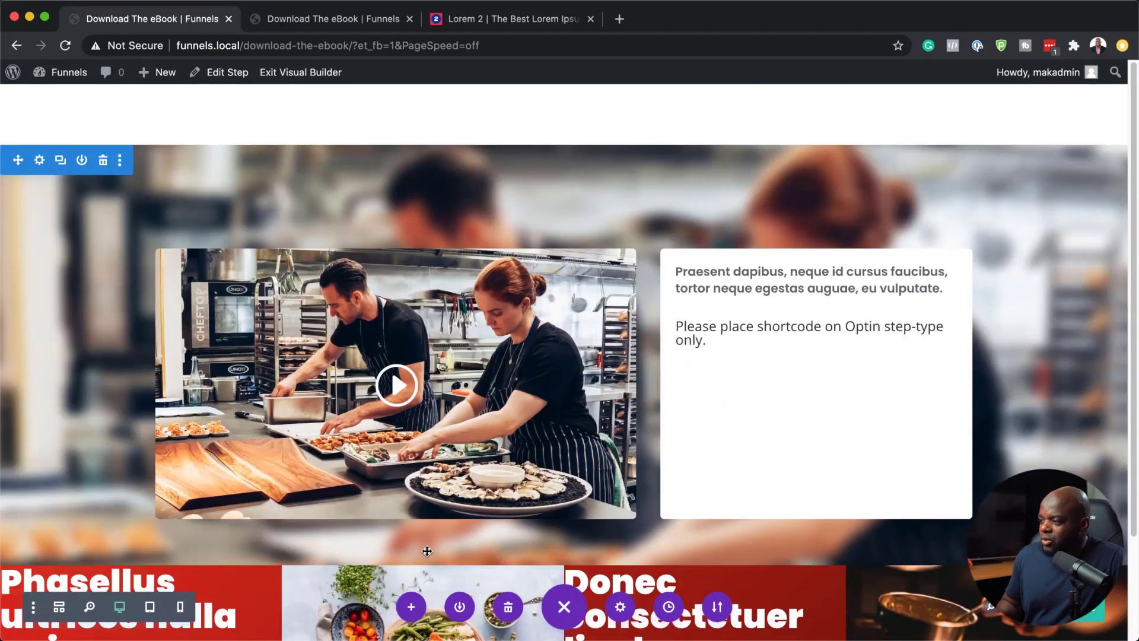
Add the custom CSS "display: flex; align-items: center;" to the red gradient row's main element and save the row settings
scroll(118, 522, "down", 3)
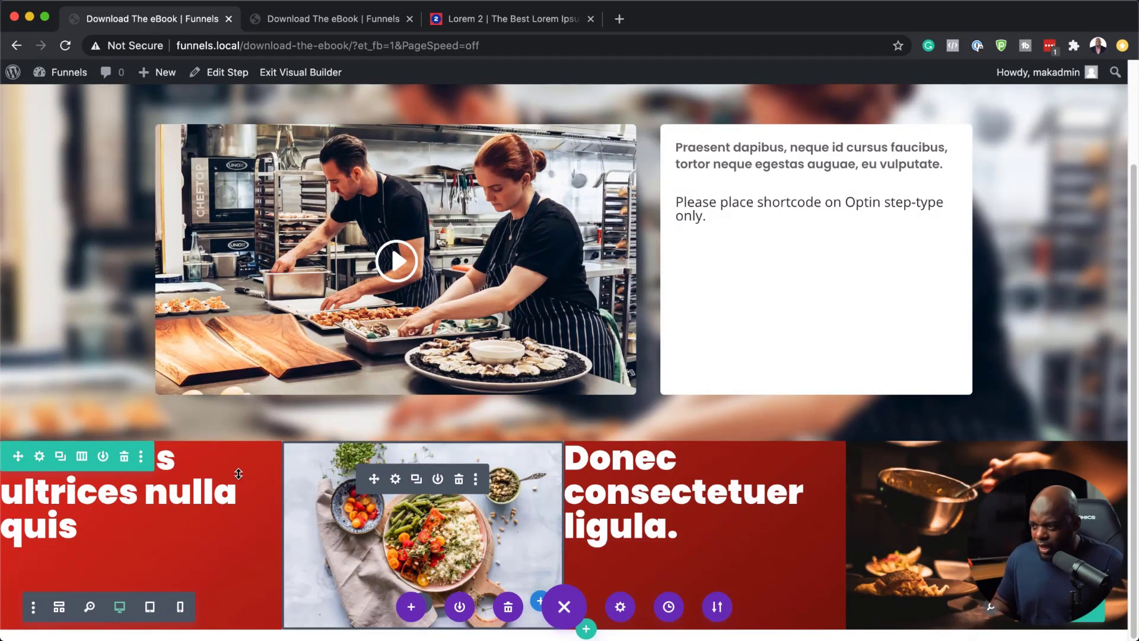
left_click(40, 458)
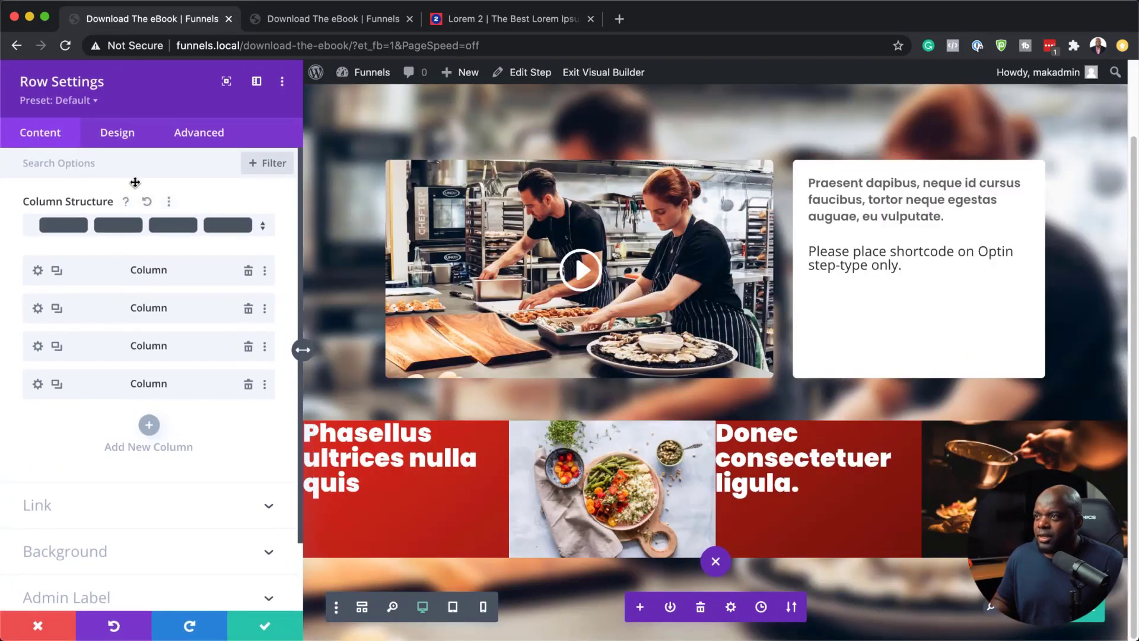
left_click(128, 133)
left_click(65, 213)
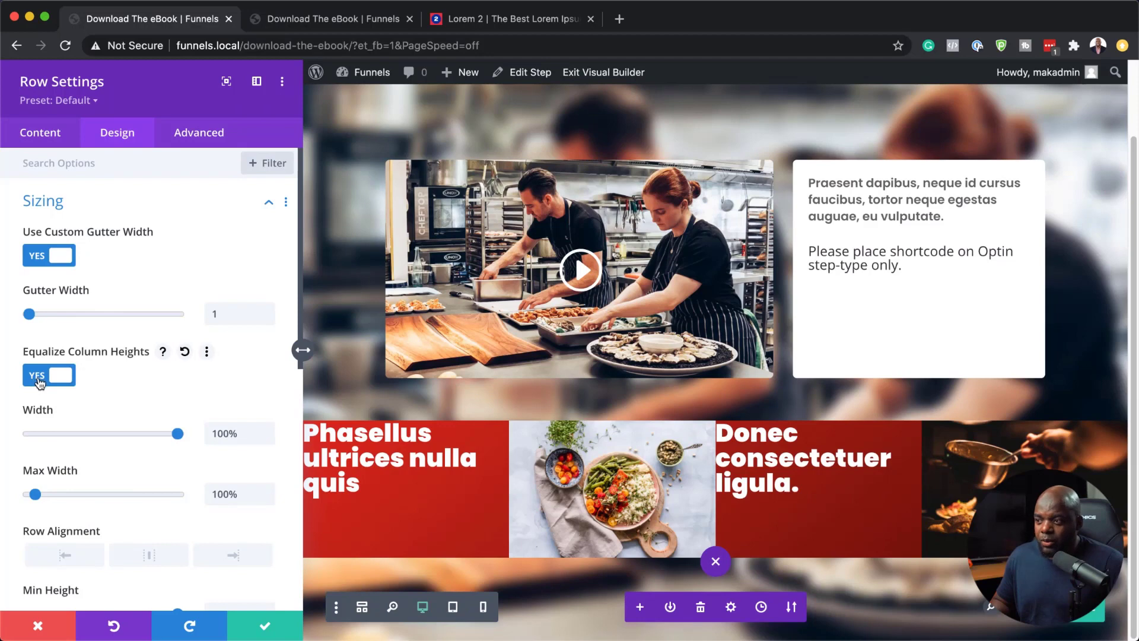
left_click(203, 144)
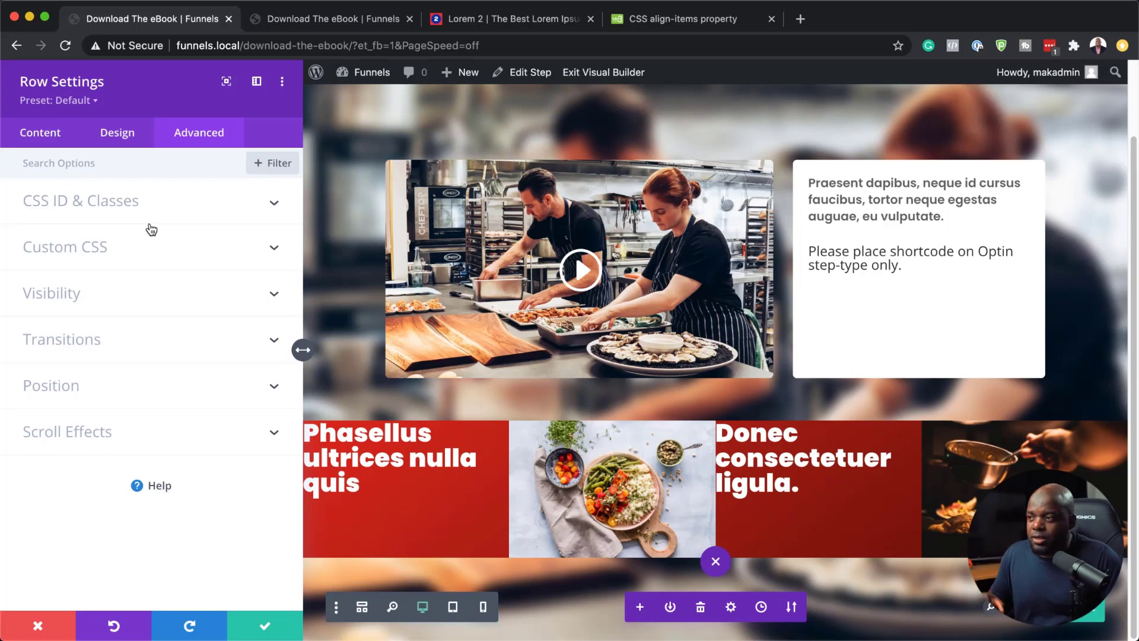
left_click(101, 248)
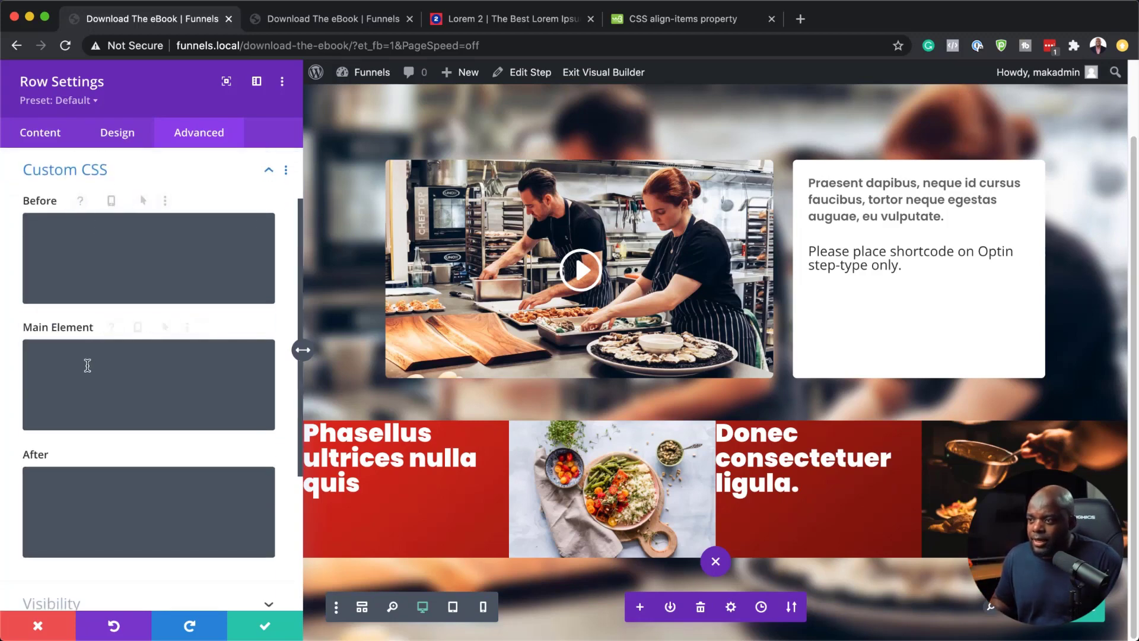
type("display: flex; align-items: center;")
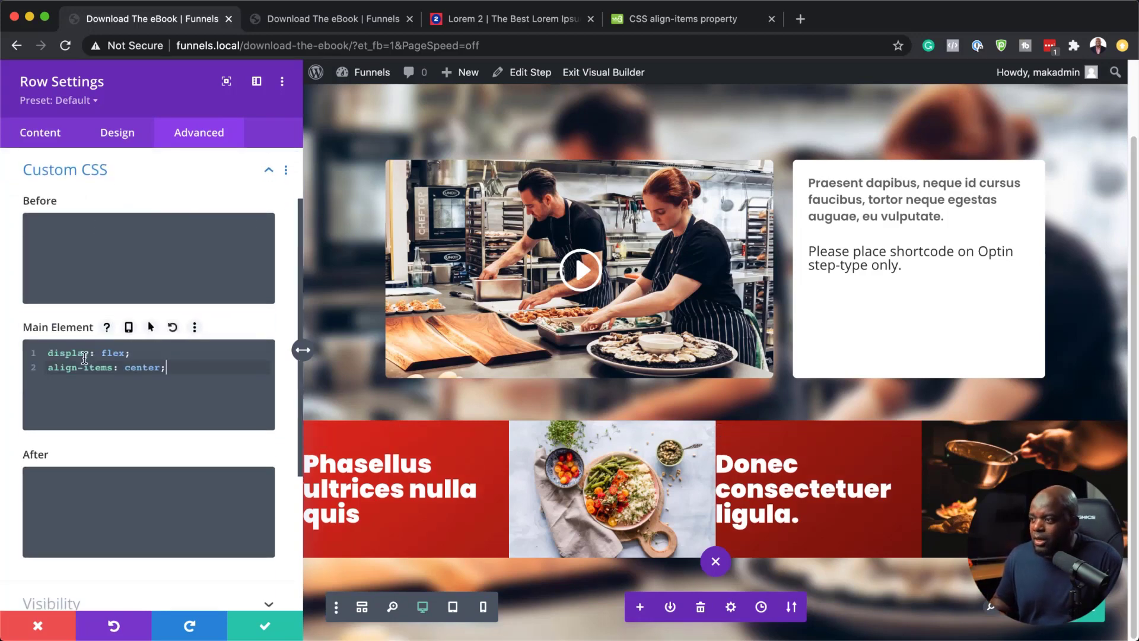
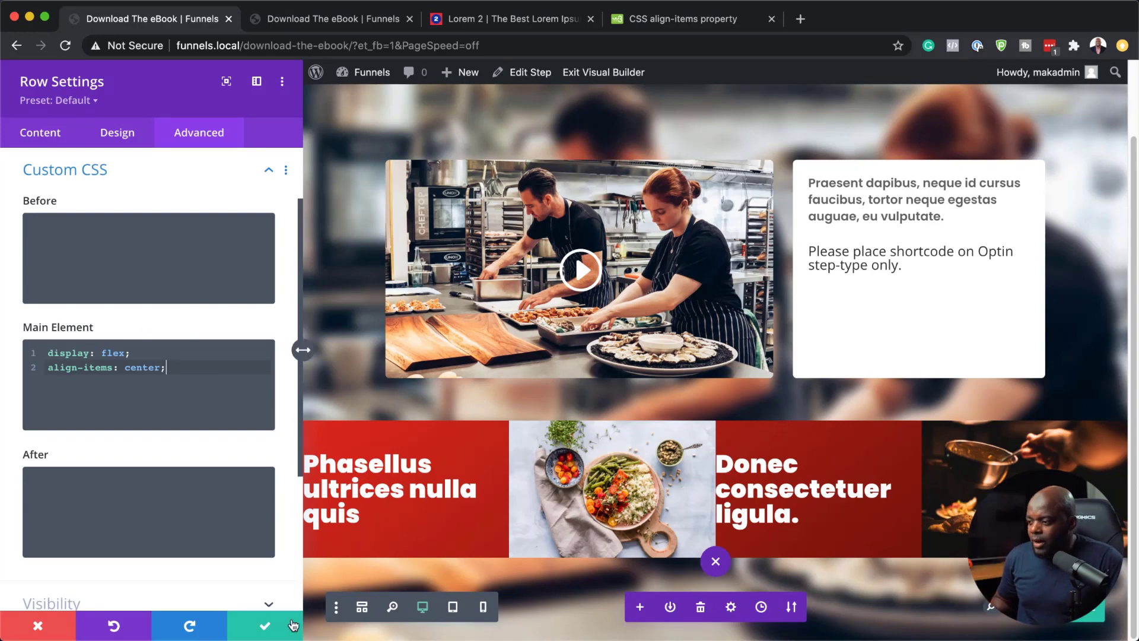
left_click(259, 628)
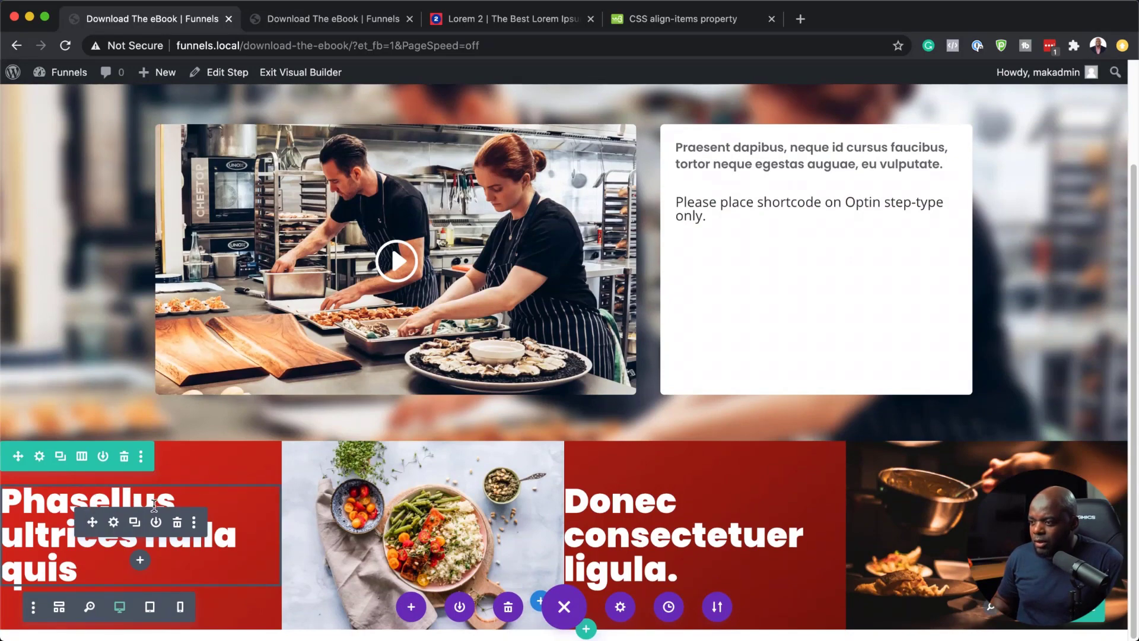
Give the "Phasellus ultrices nulla quis" text 10px of top padding and raise it to 19px
left_click(114, 523)
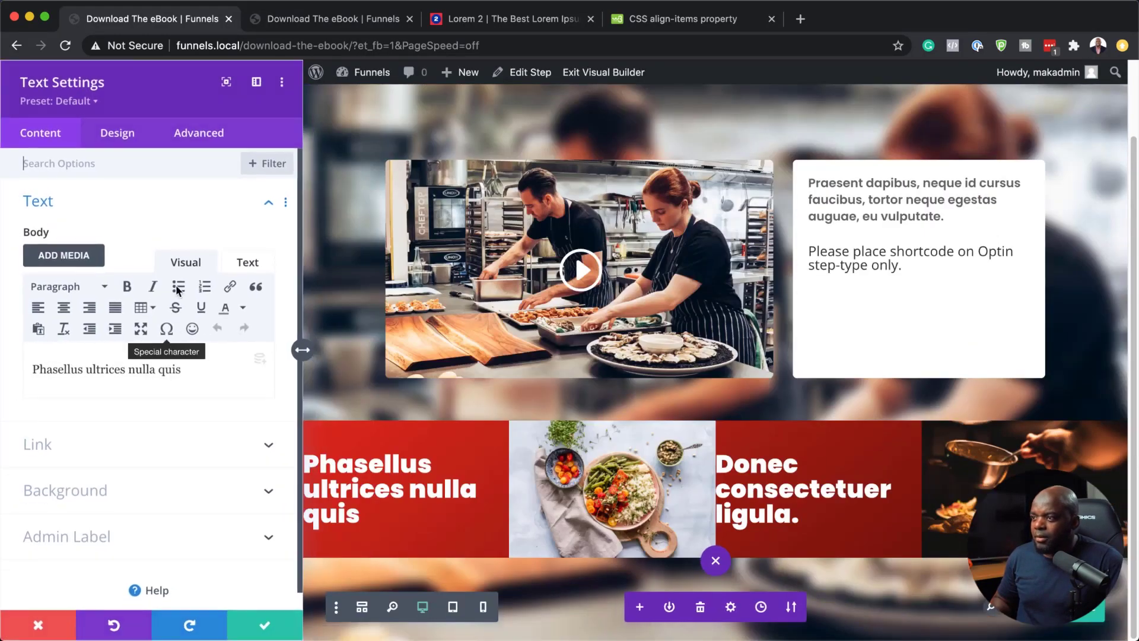
left_click(125, 137)
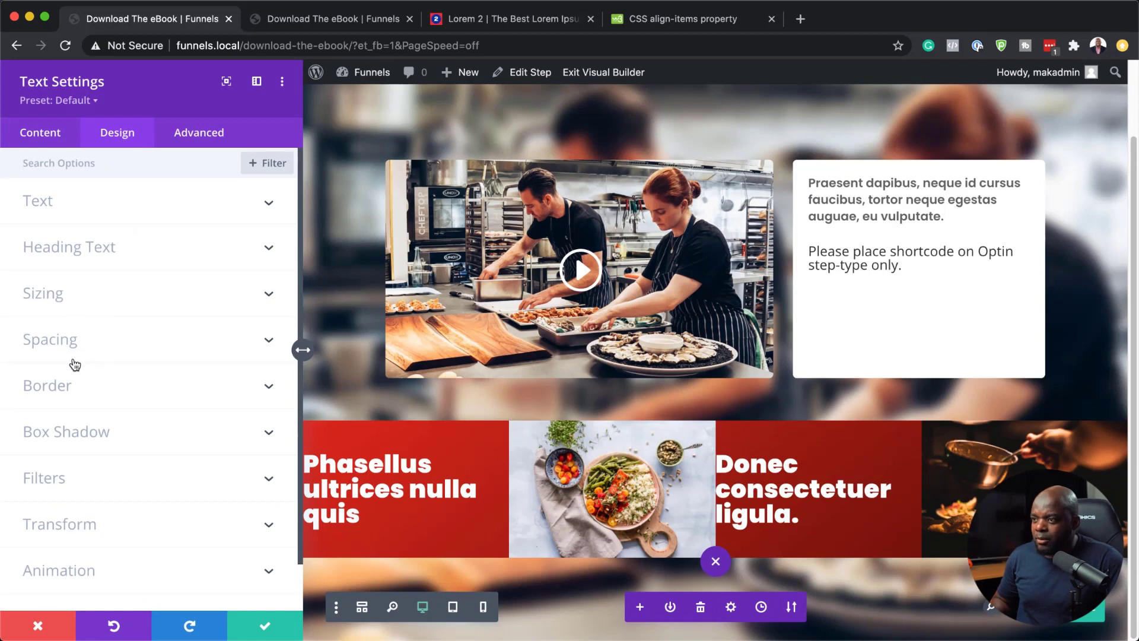
left_click(72, 342)
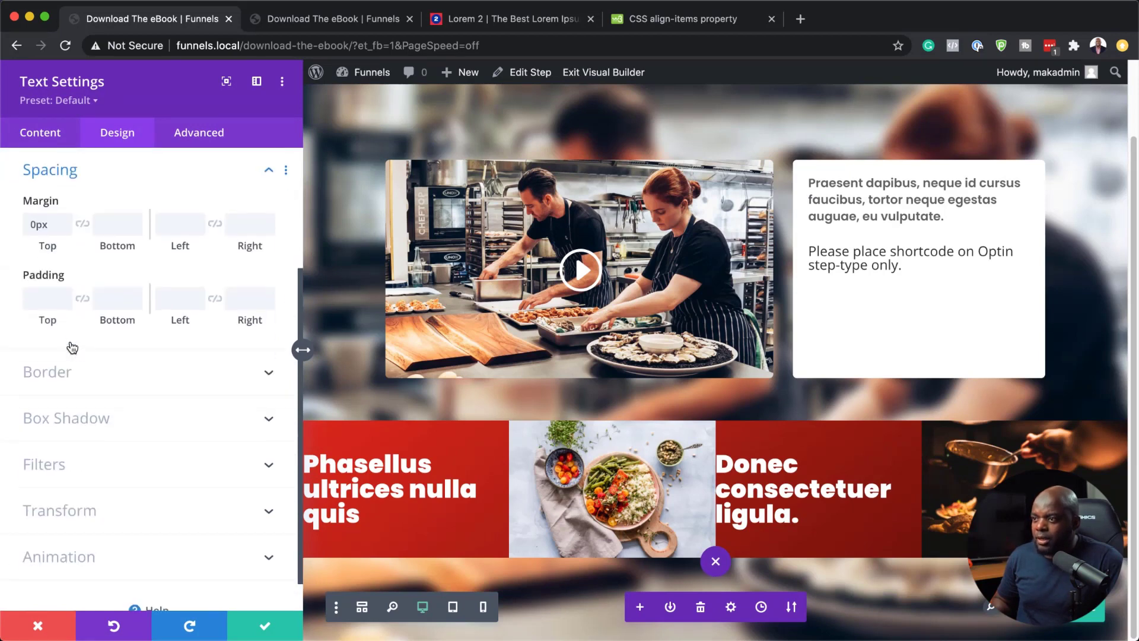
left_click(42, 302)
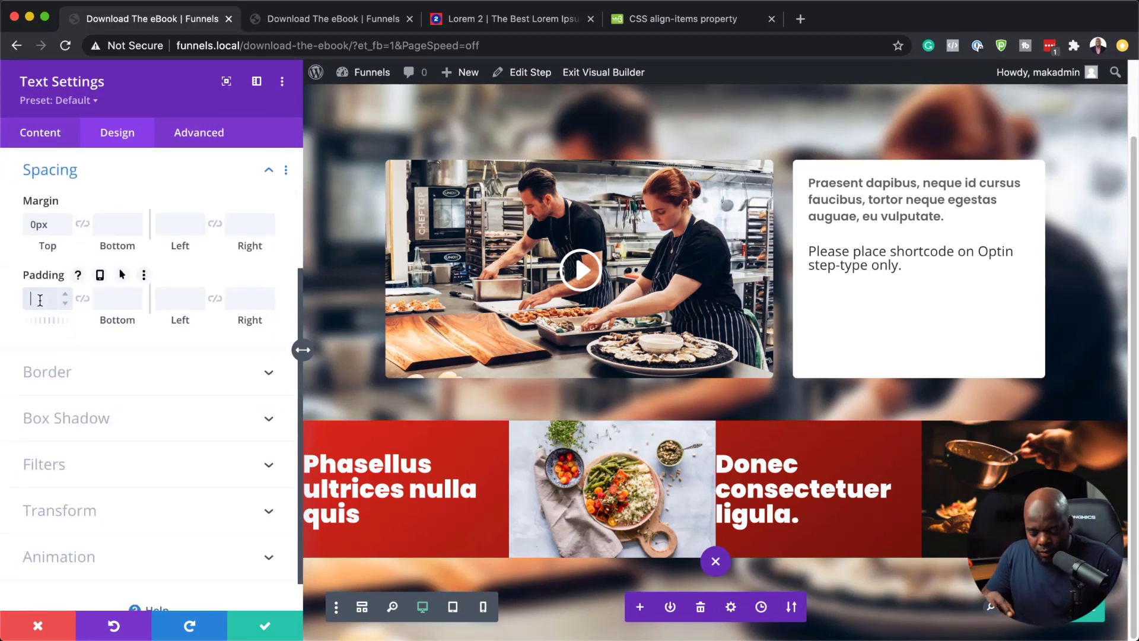
type("1")
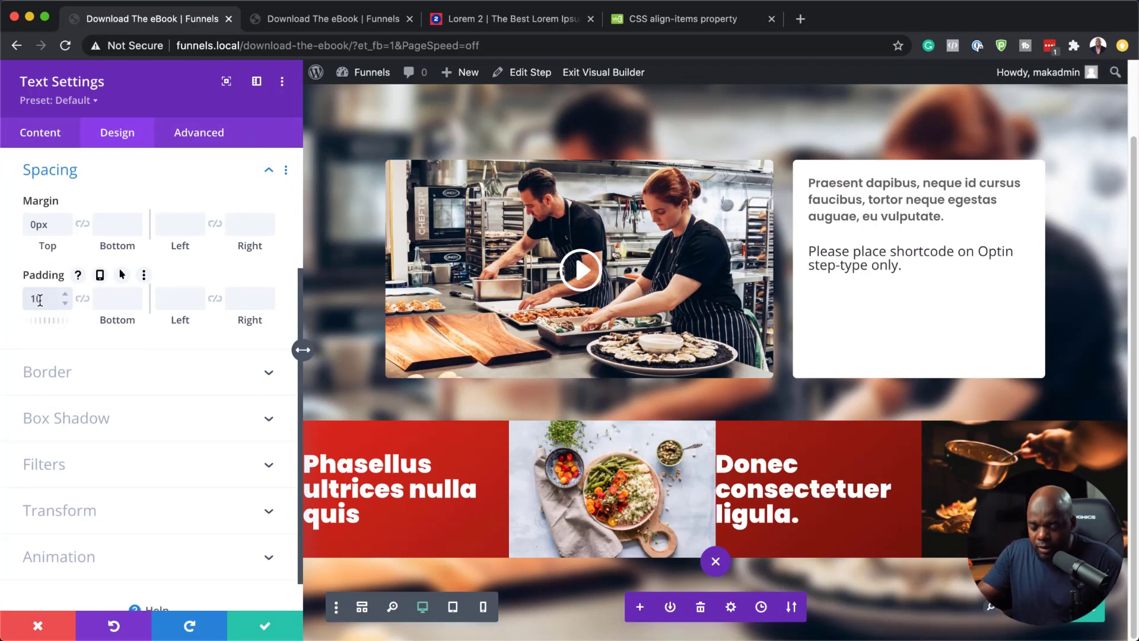
type("0")
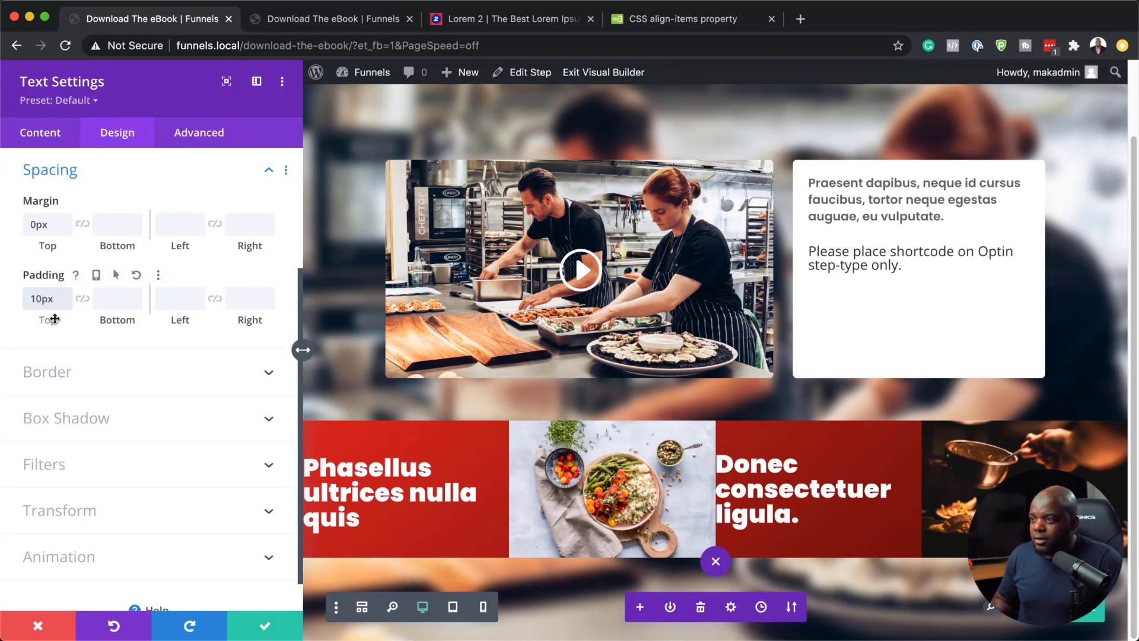
left_click_drag(54, 319, 60, 319)
Set the "Phasellus ultrices nulla quis" text's left padding to 18px, clear its top padding, and save it
left_click(169, 301)
type("10")
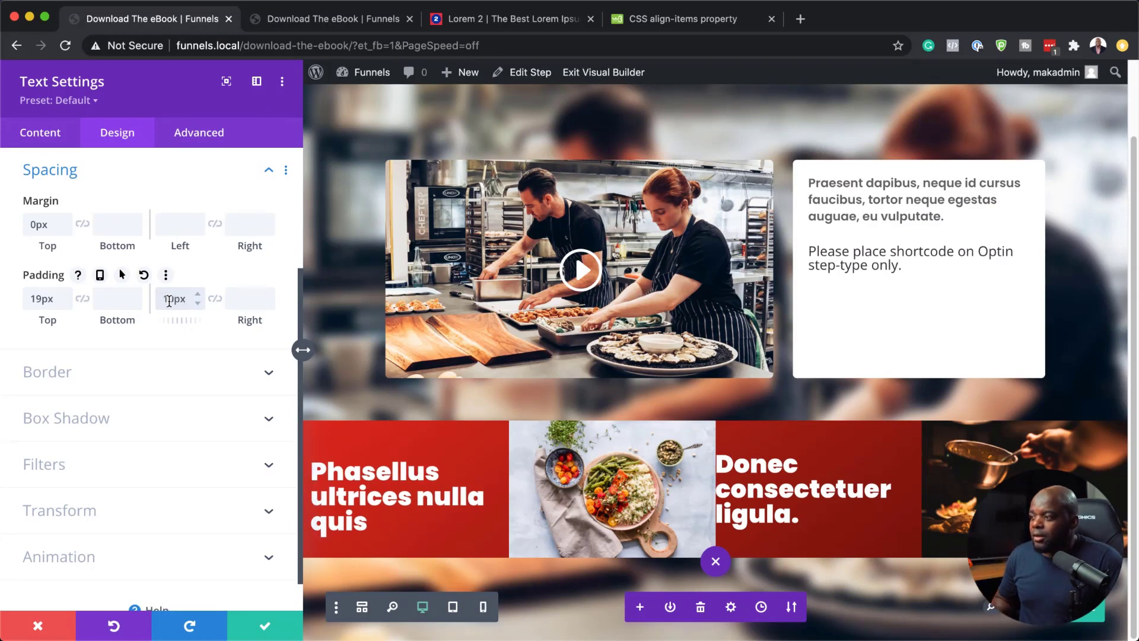
left_click_drag(59, 299, 1, 302)
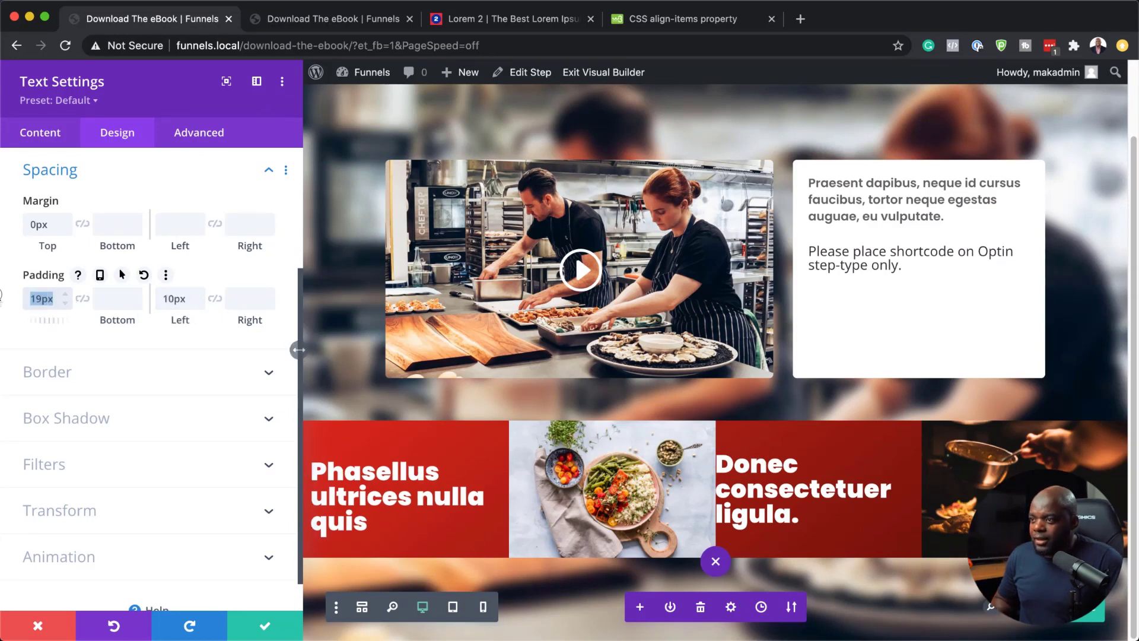
key("BackSpace")
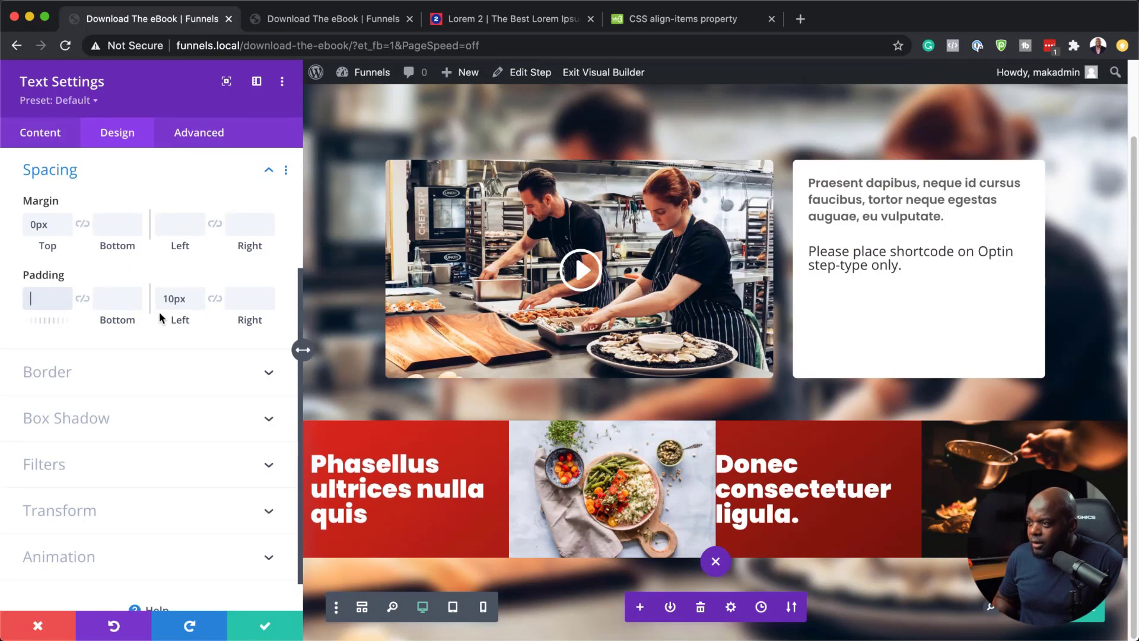
left_click_drag(180, 319, 186, 320)
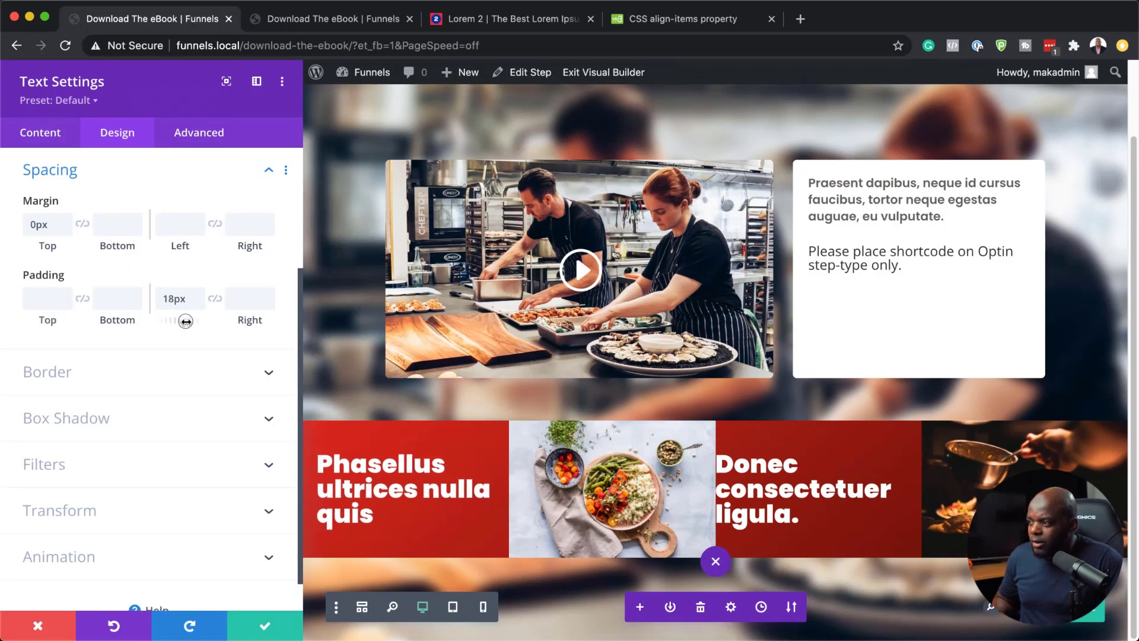
left_click(267, 628)
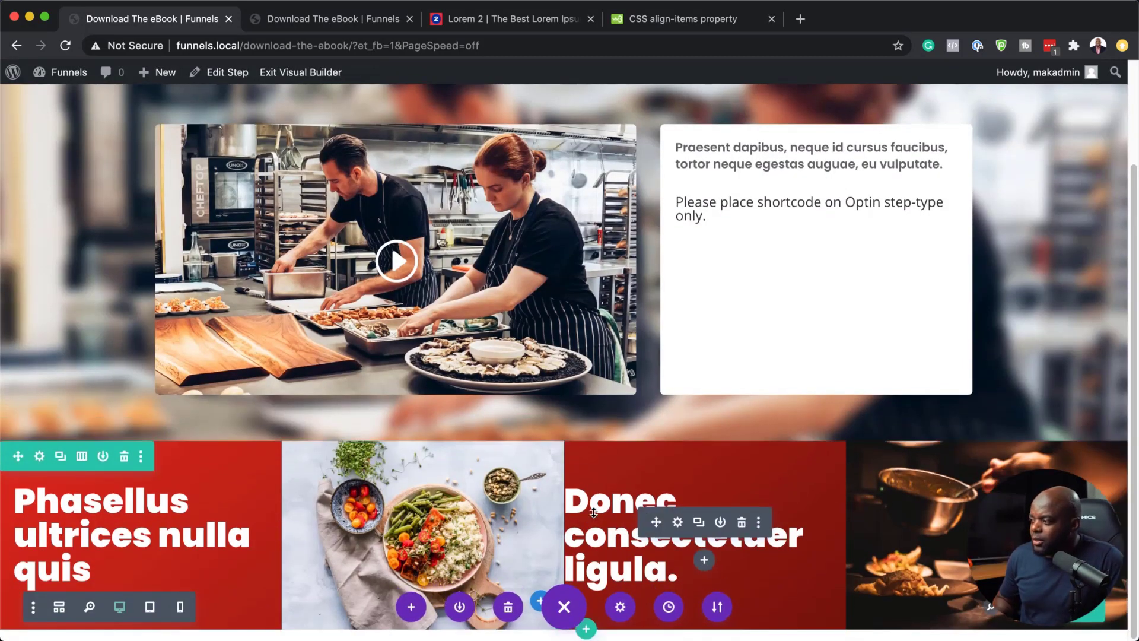
Set the left padding of the "Donec consectetuer ligula." text to 18px and save it
left_click(678, 522)
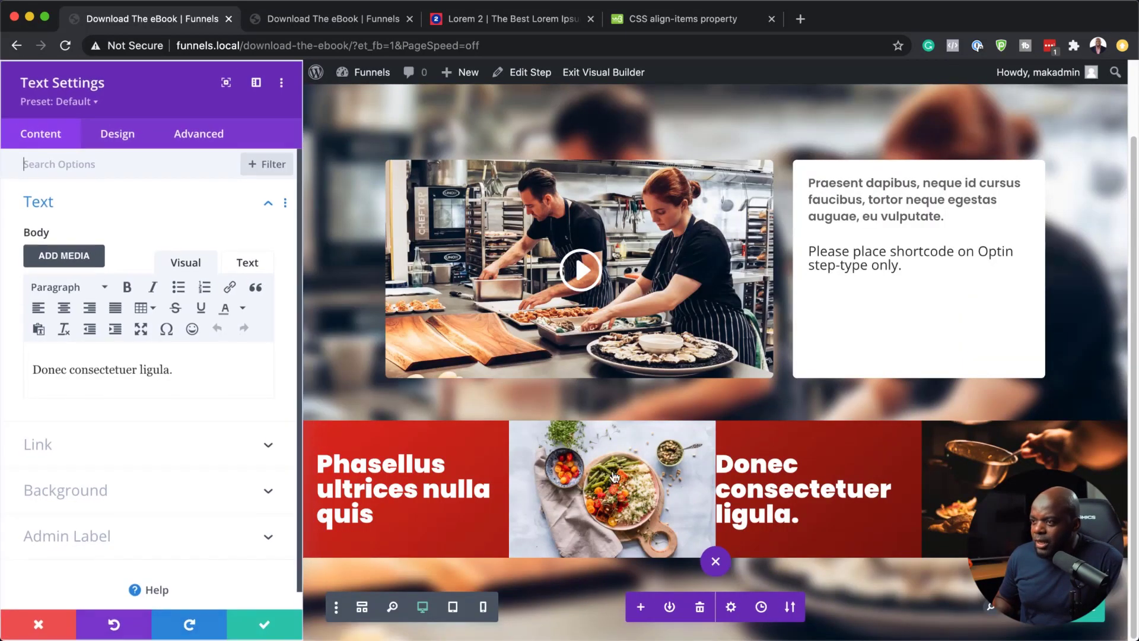
left_click(143, 136)
left_click(71, 343)
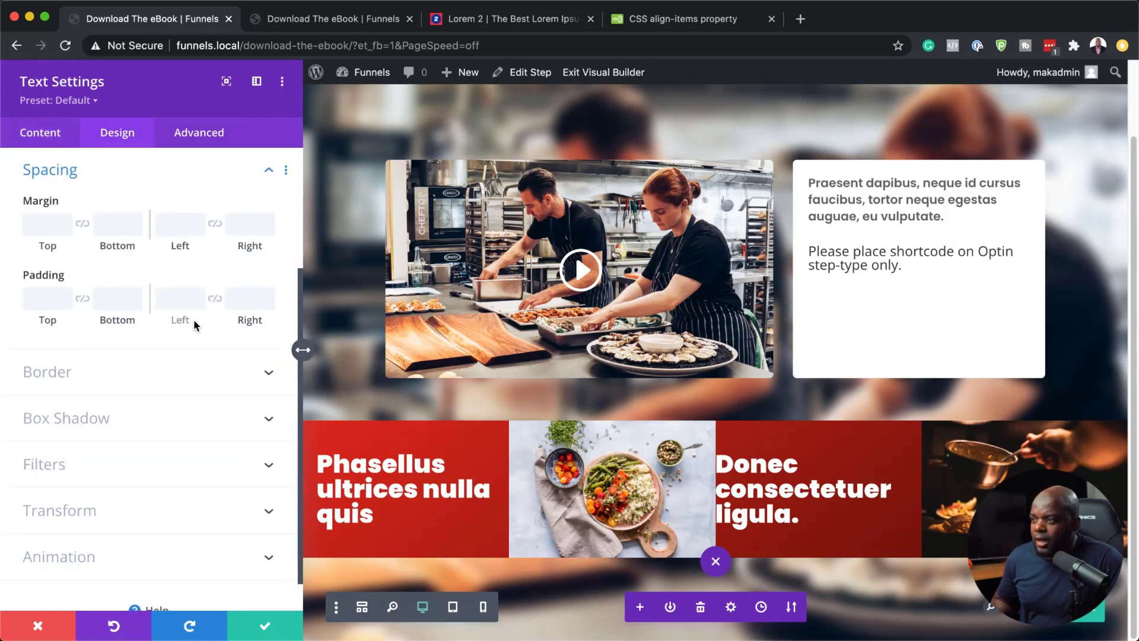
left_click(180, 303)
type("18")
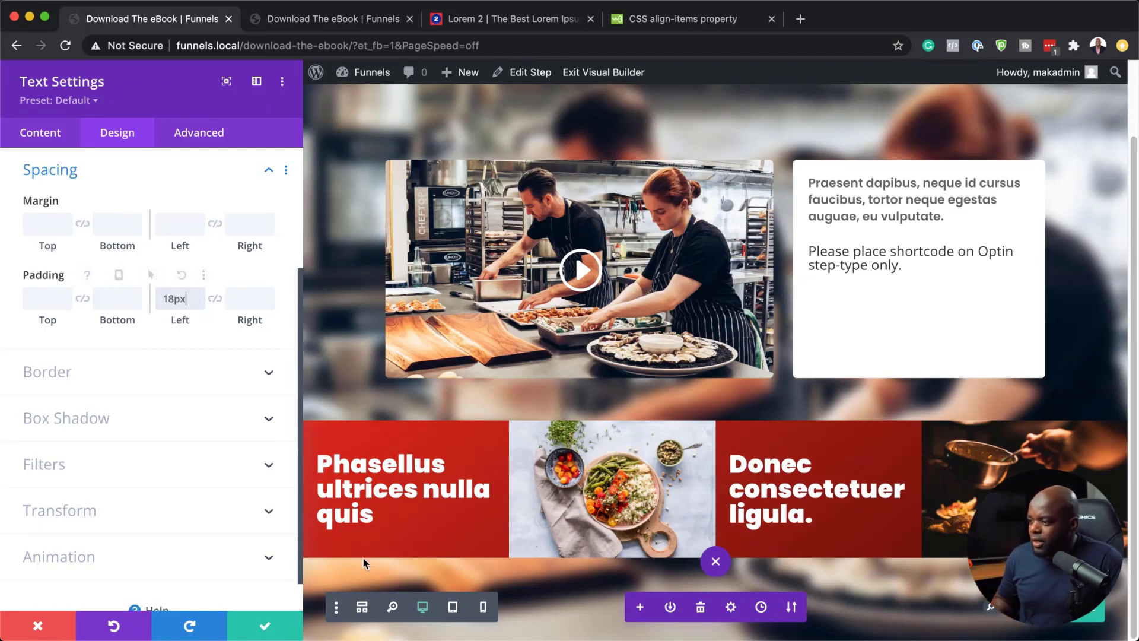
left_click(273, 625)
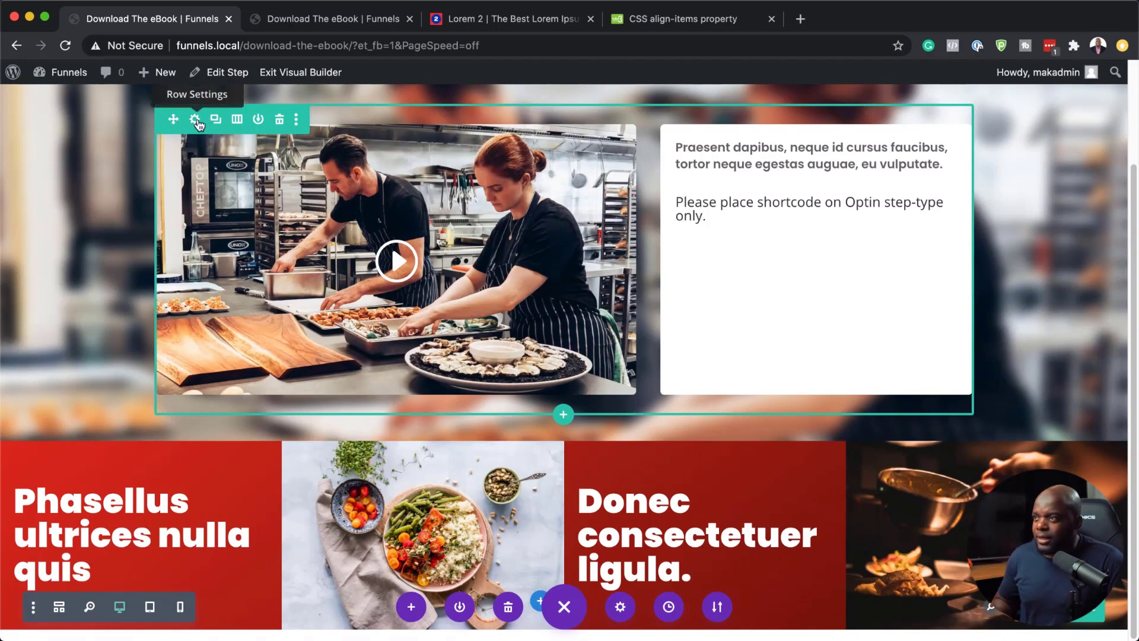
Add the custom CSS "display: flex; align-items: center;" to the main element of the video and opt-in row
left_click(196, 119)
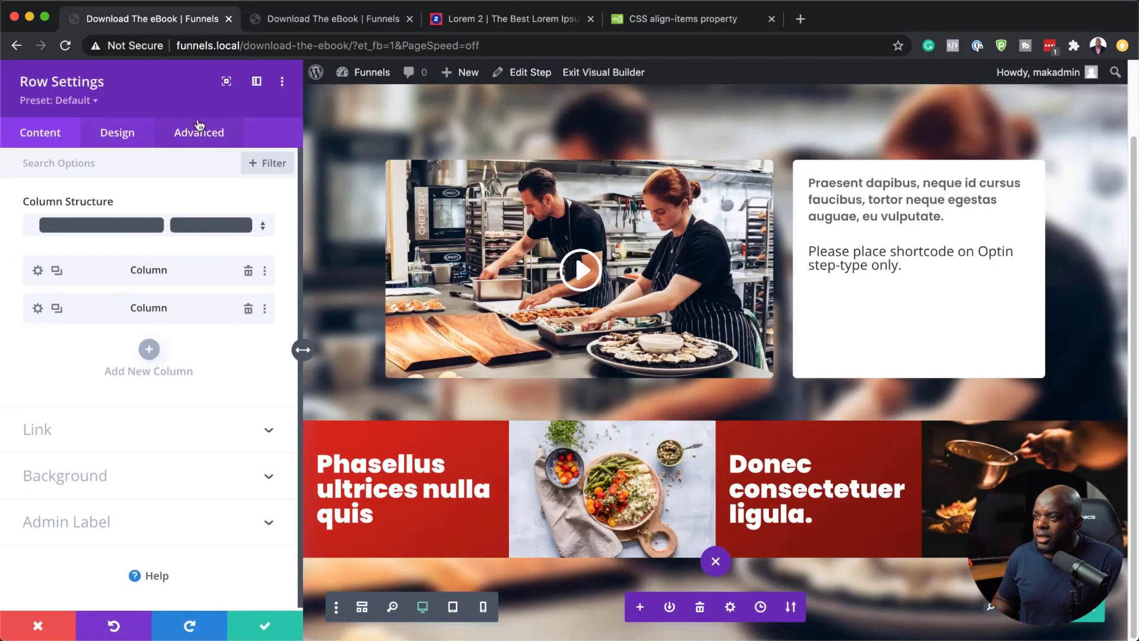
left_click(128, 139)
left_click(188, 133)
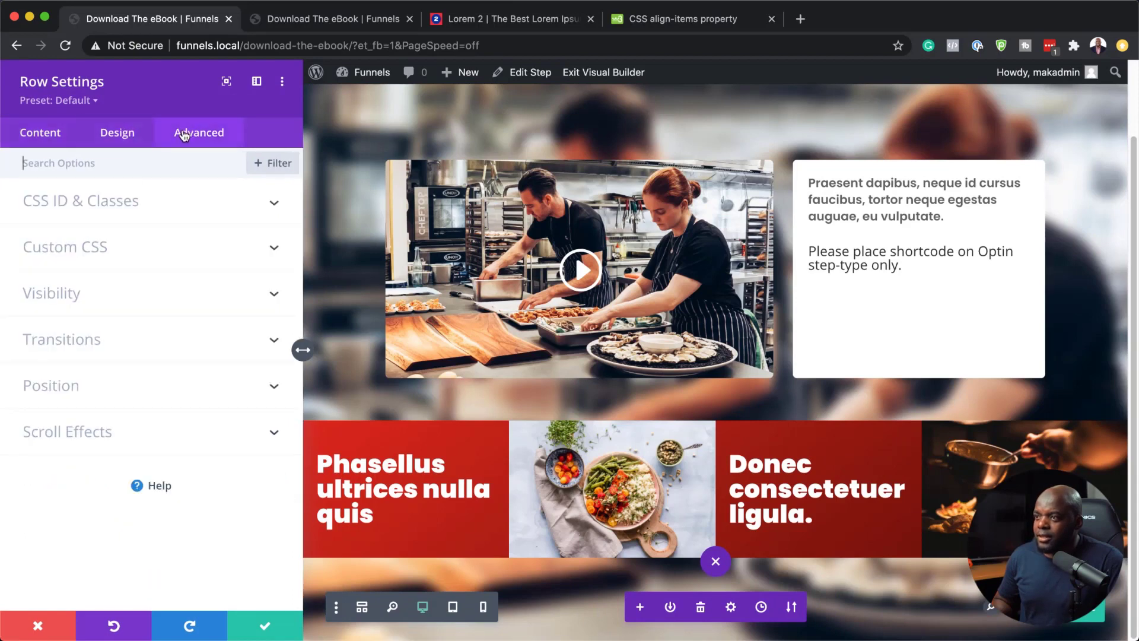
left_click(82, 256)
left_click(79, 359)
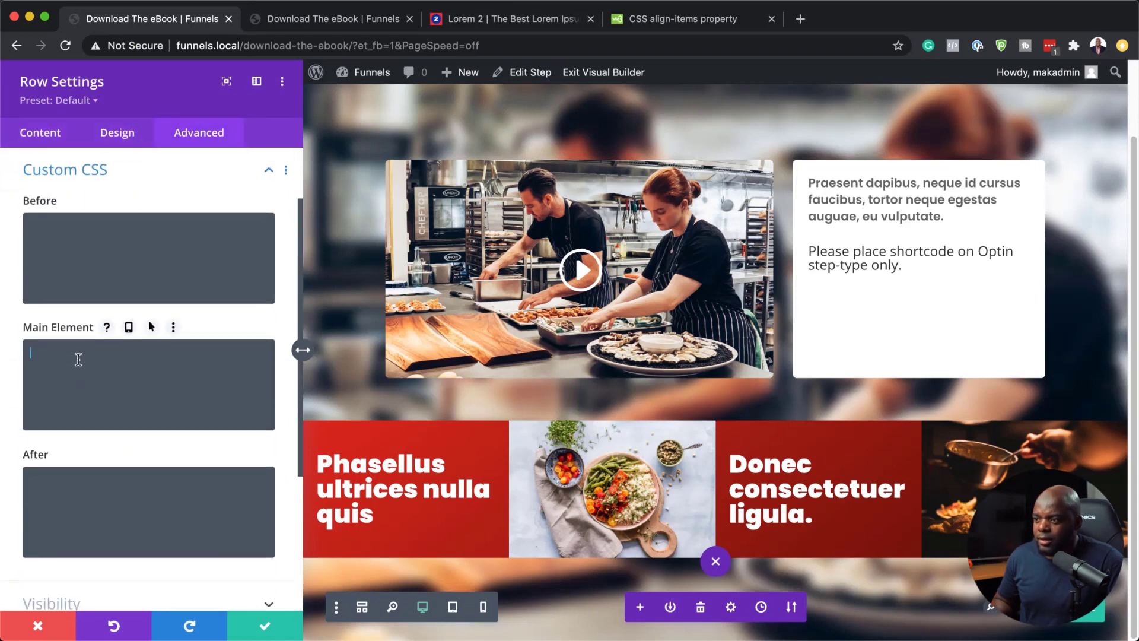
type("display: flex; align-items: center;")
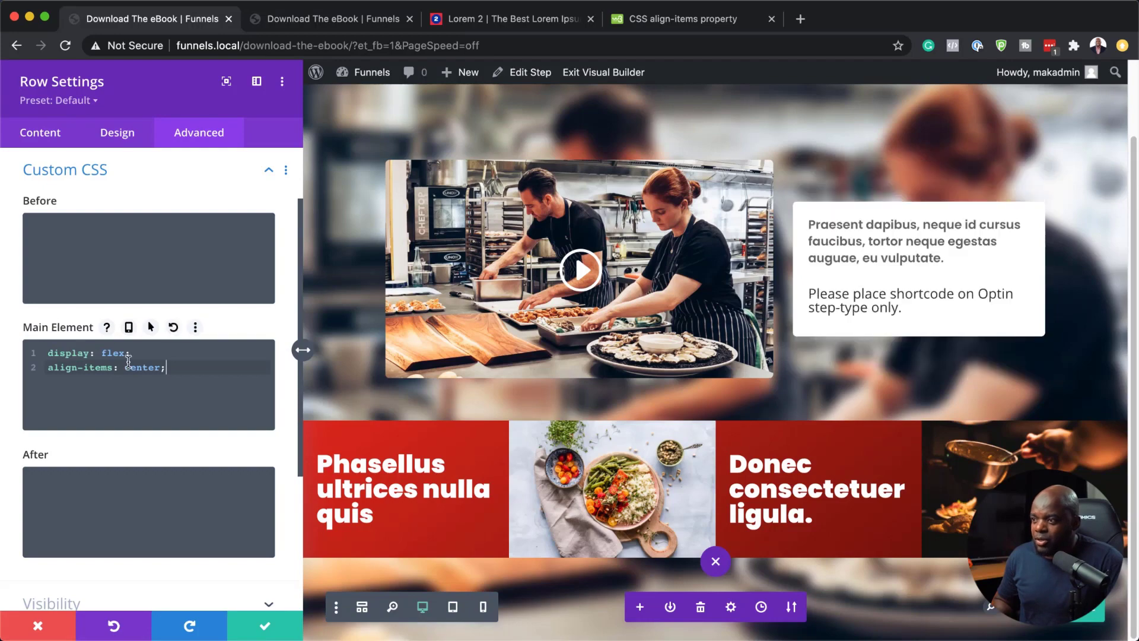
Remove the "display: flex;" line from the row's main element CSS, leaving "align-items: center;", and save the row settings
left_click_drag(132, 353, 39, 352)
key("BackSpace")
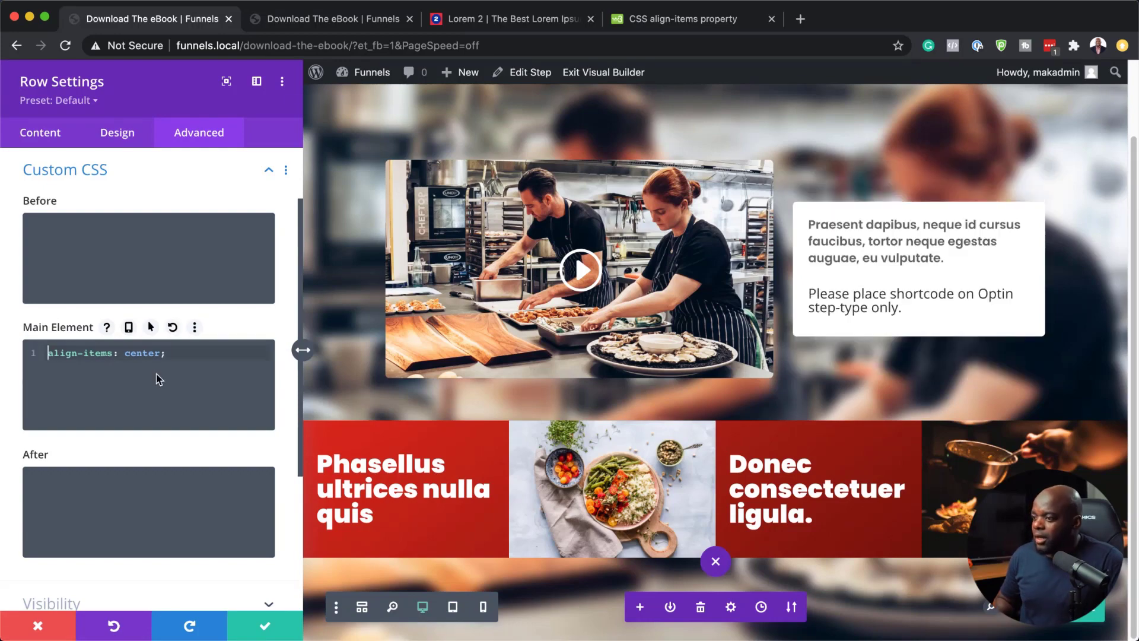
left_click(265, 626)
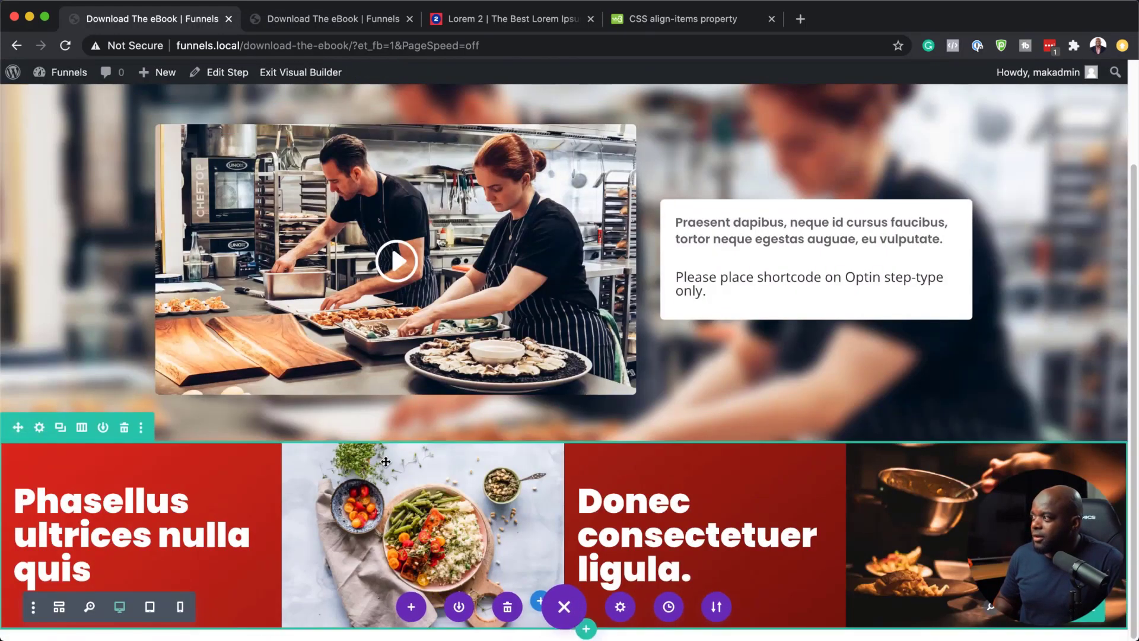
Reload the live Download The eBook page and review the opt-in form's alignment and the red gradient row
mouse_move(187, 333)
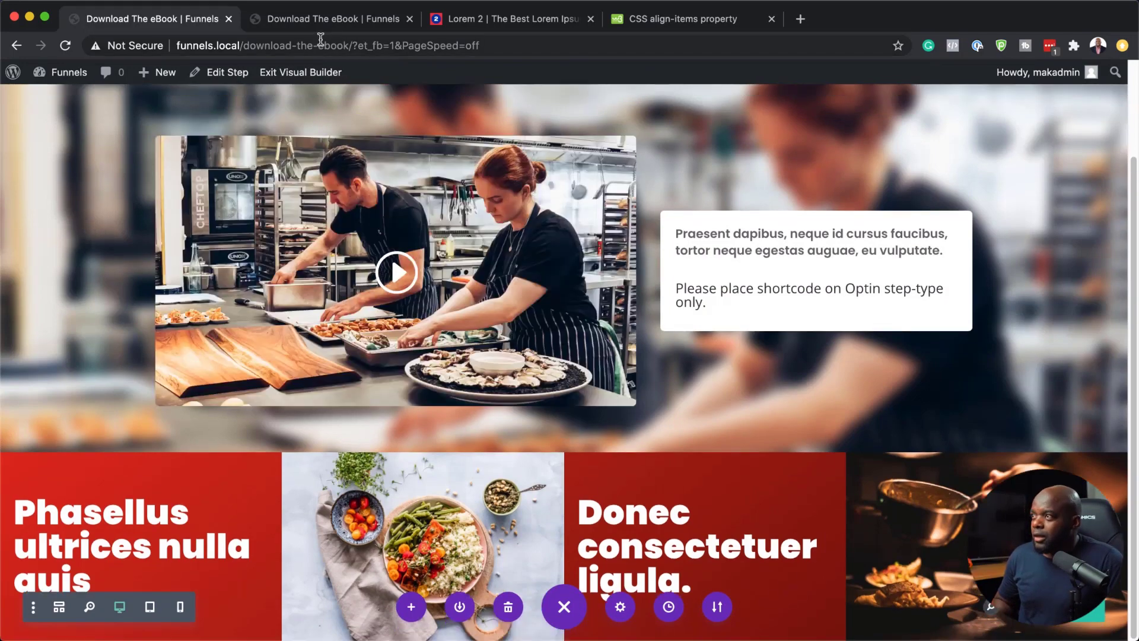
left_click(321, 19)
left_click(65, 46)
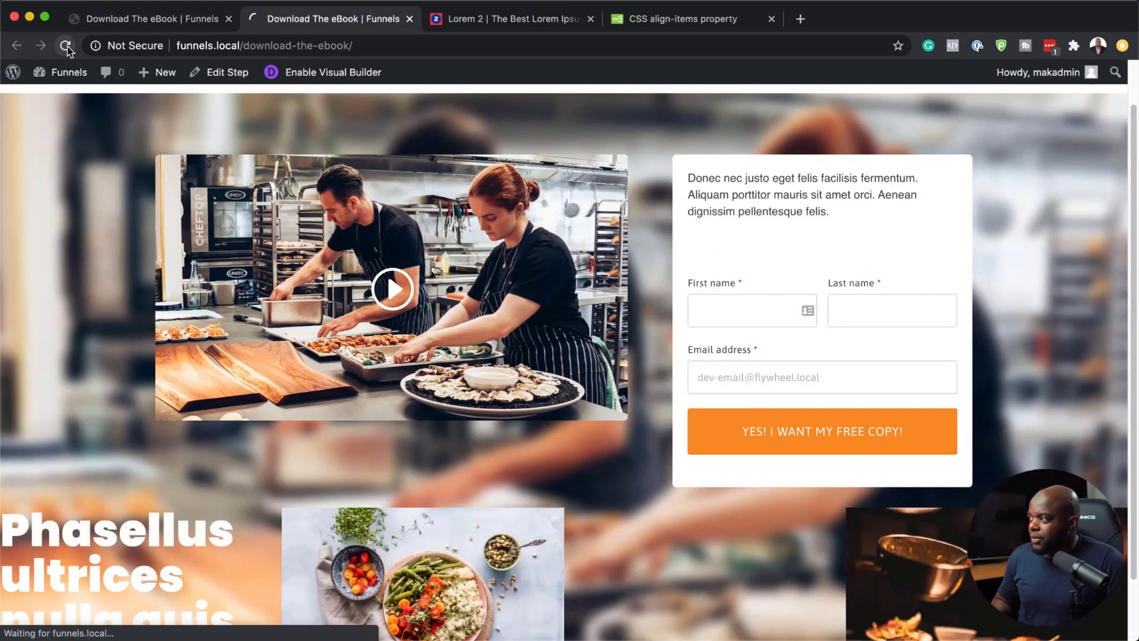
scroll(167, 286, "down", 3)
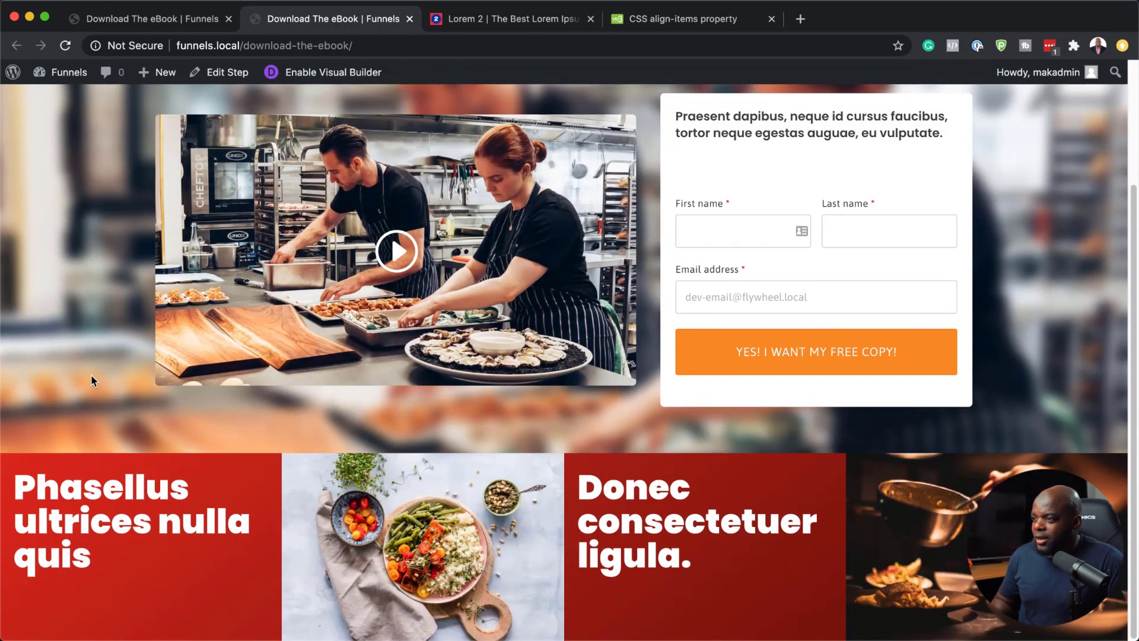
scroll(92, 375, "up", 4)
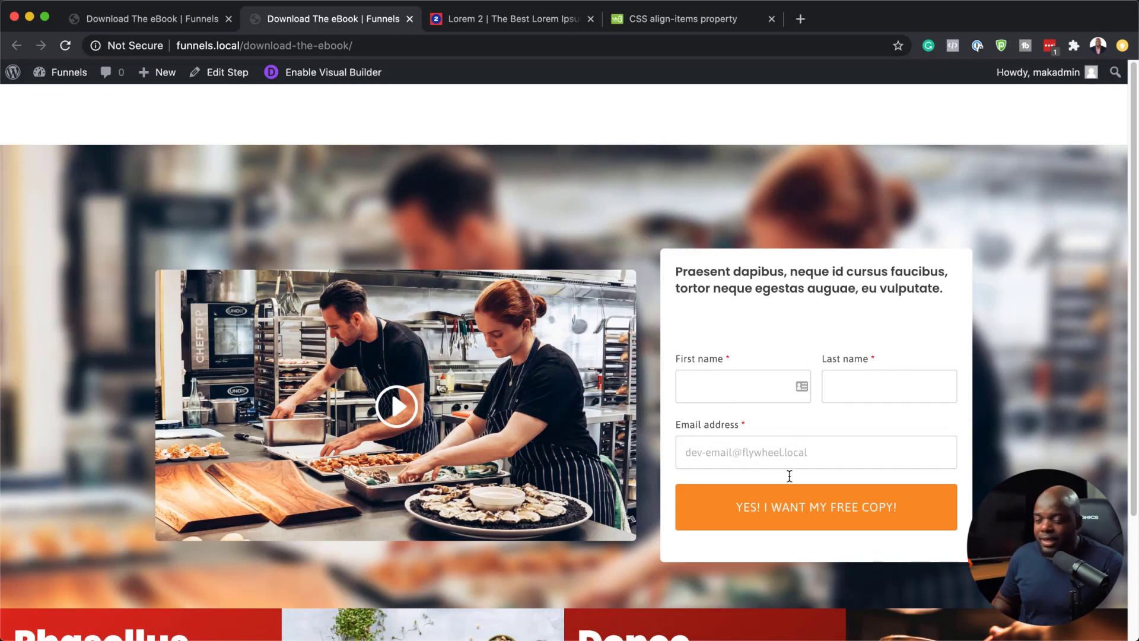
Open the step for editing, enable the custom field editor in the opt-in settings, and hide the First name and Last name fields
left_click(141, 19)
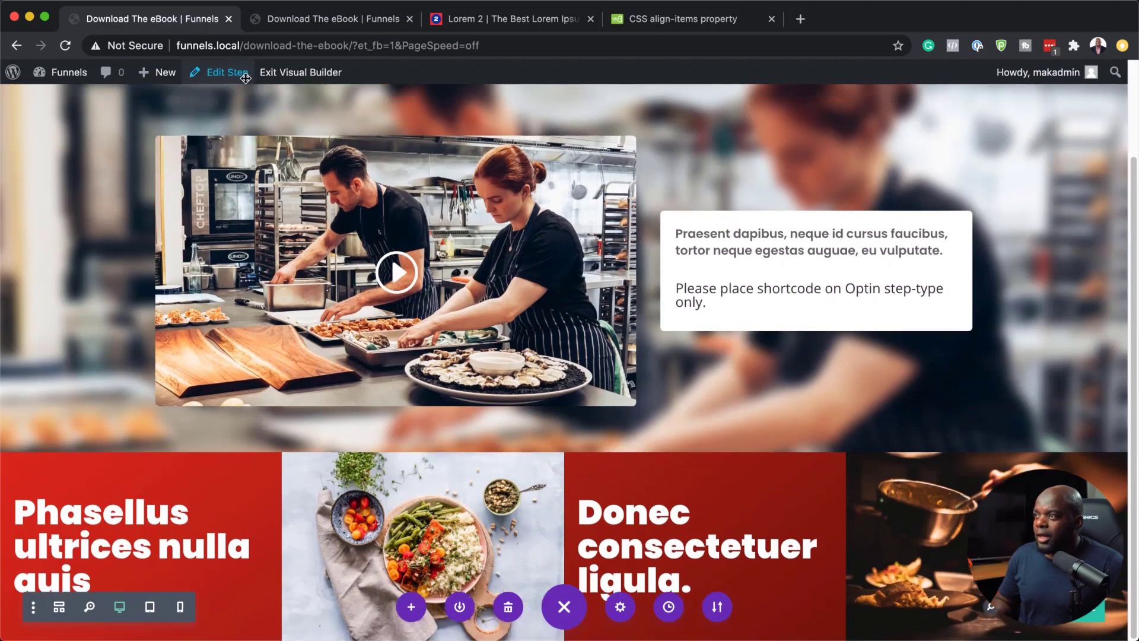
left_click(244, 76)
scroll(450, 452, "down", 6)
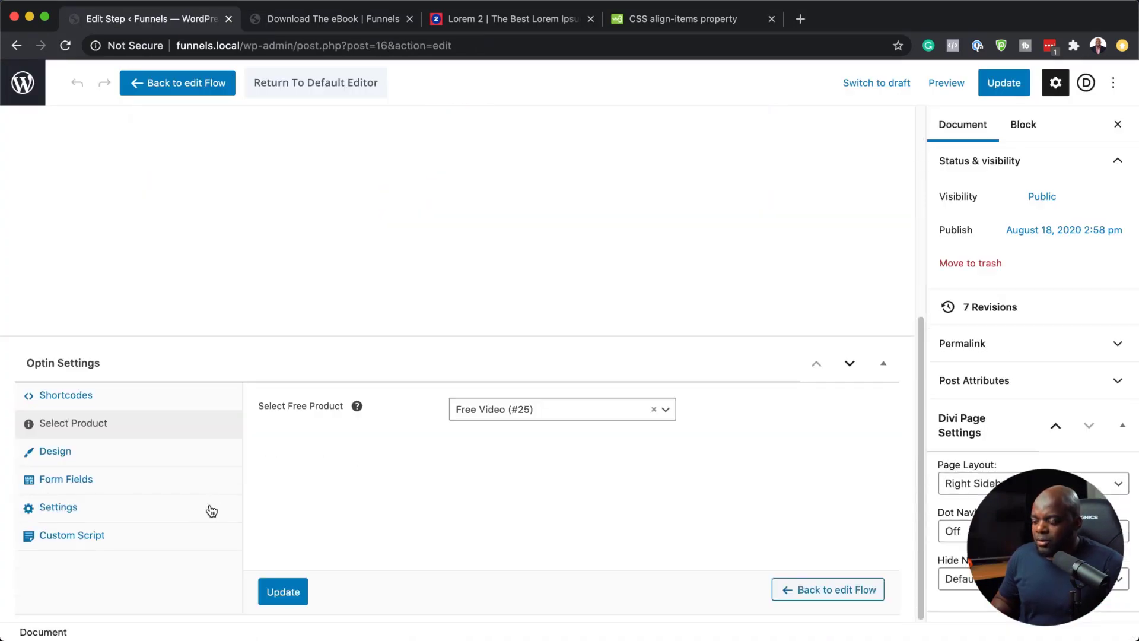
left_click(103, 486)
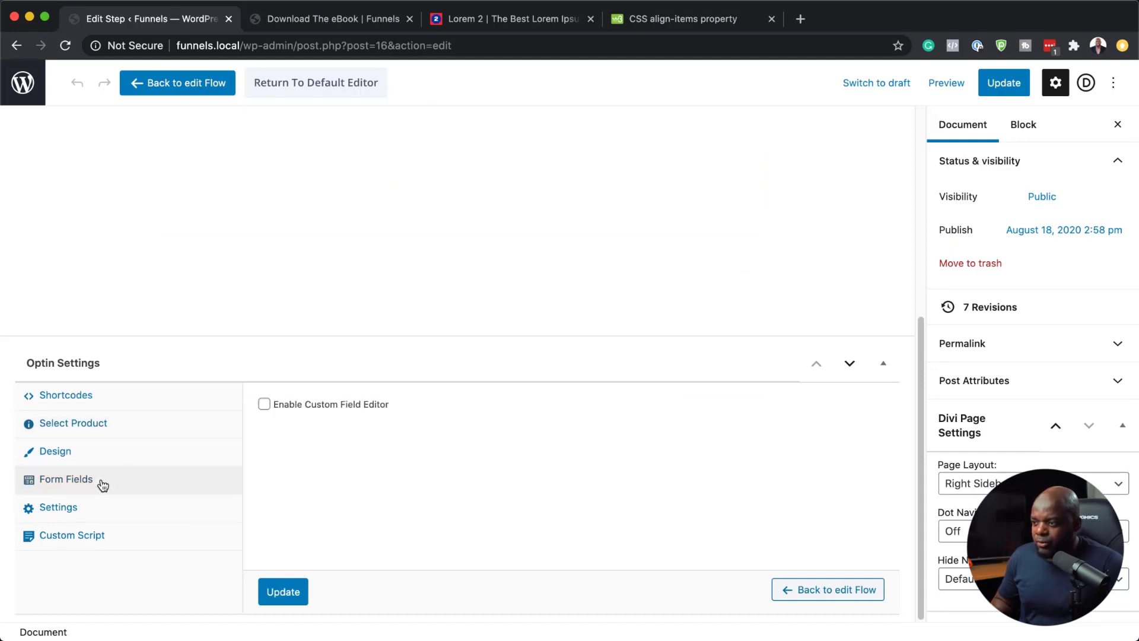
left_click(271, 406)
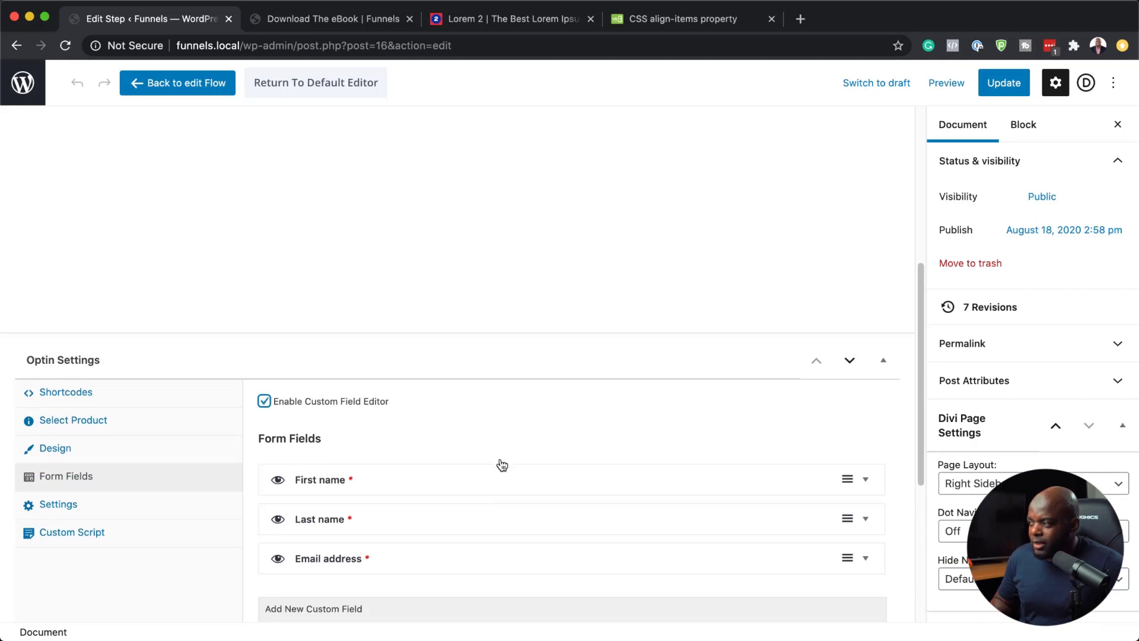
scroll(498, 465, "down", 2)
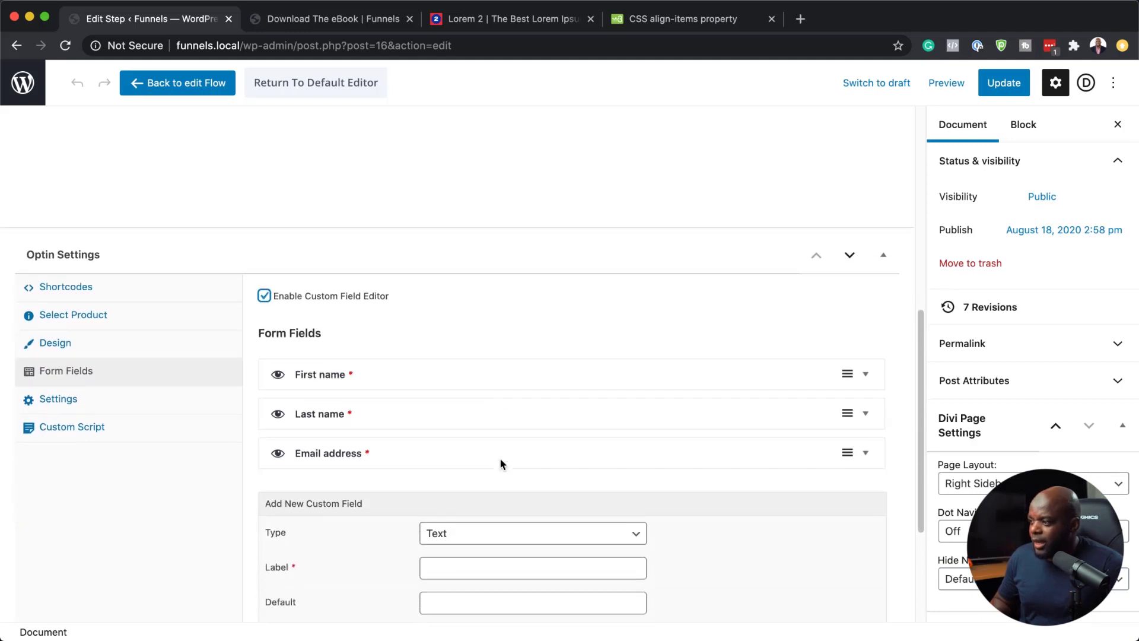
left_click(279, 377)
left_click(279, 417)
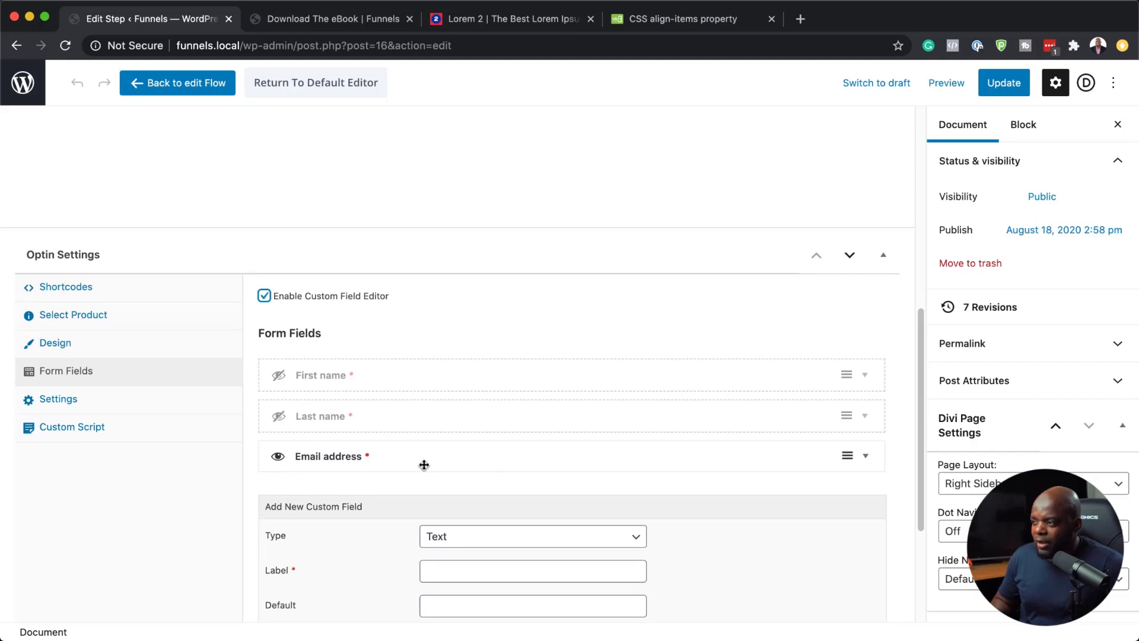
Set the opt-in form's main font family to Poppins, keep the default input field style, and update the step
left_click(84, 405)
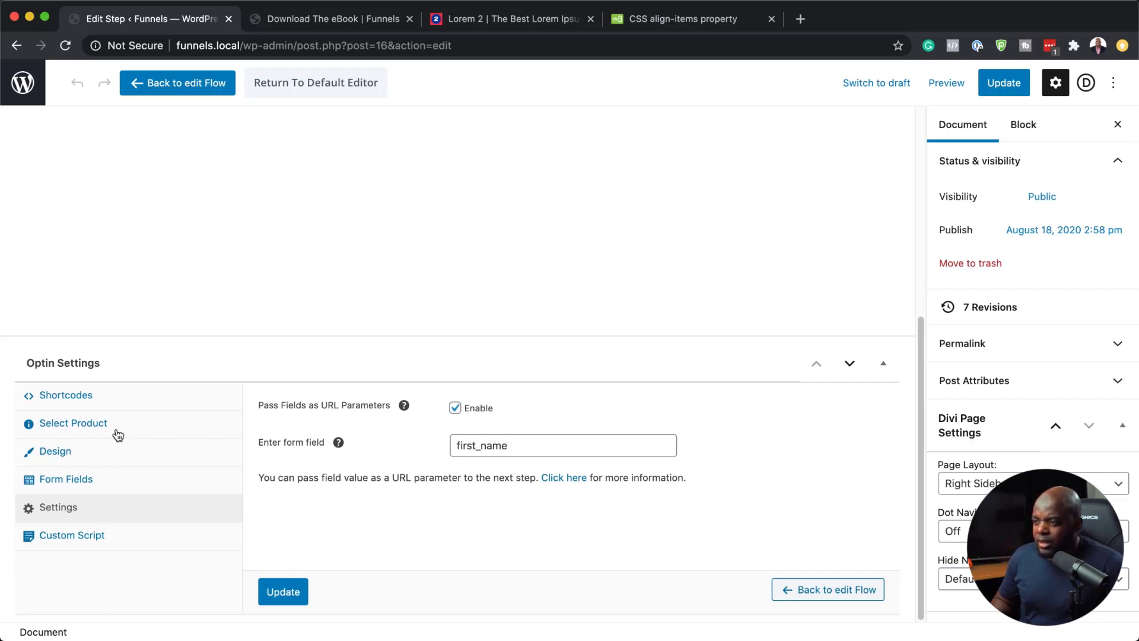
left_click(75, 453)
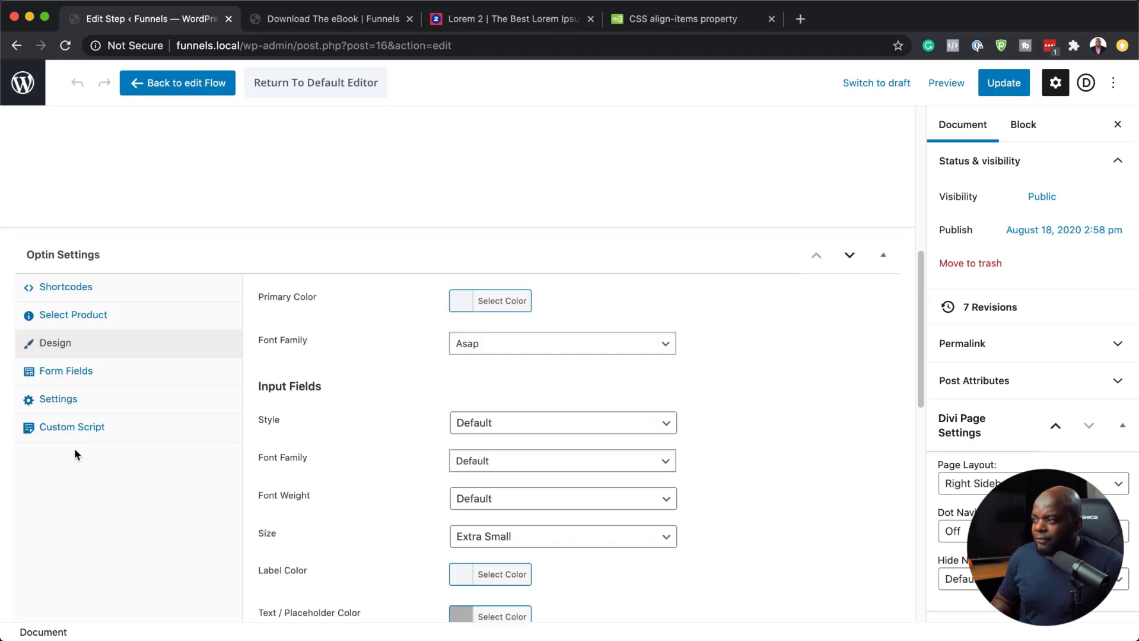
left_click(510, 349)
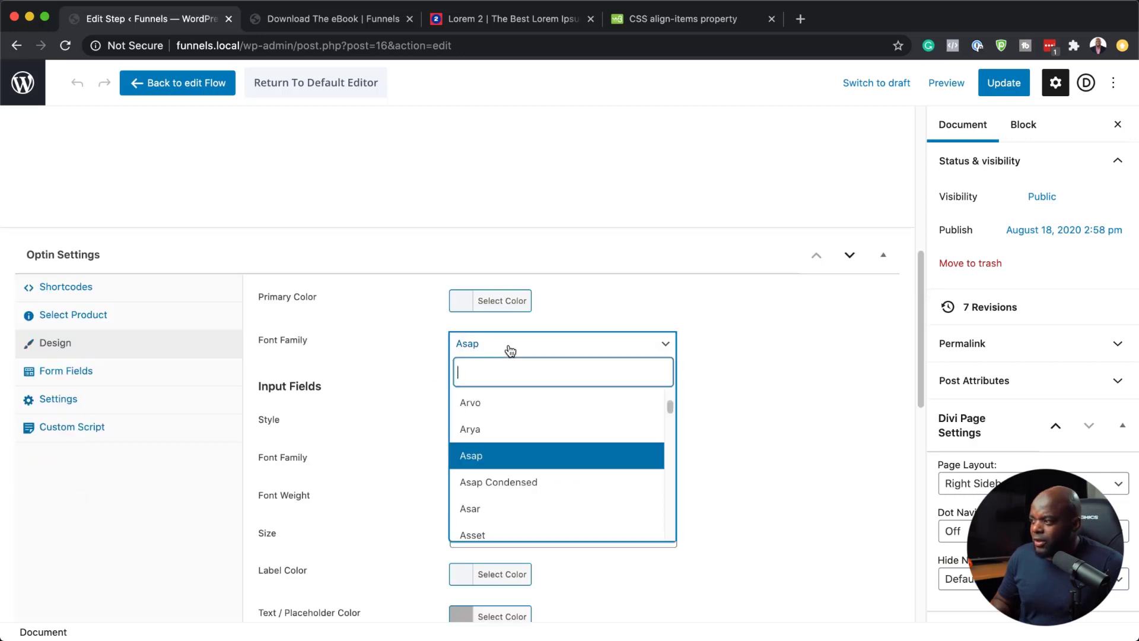
type("pop")
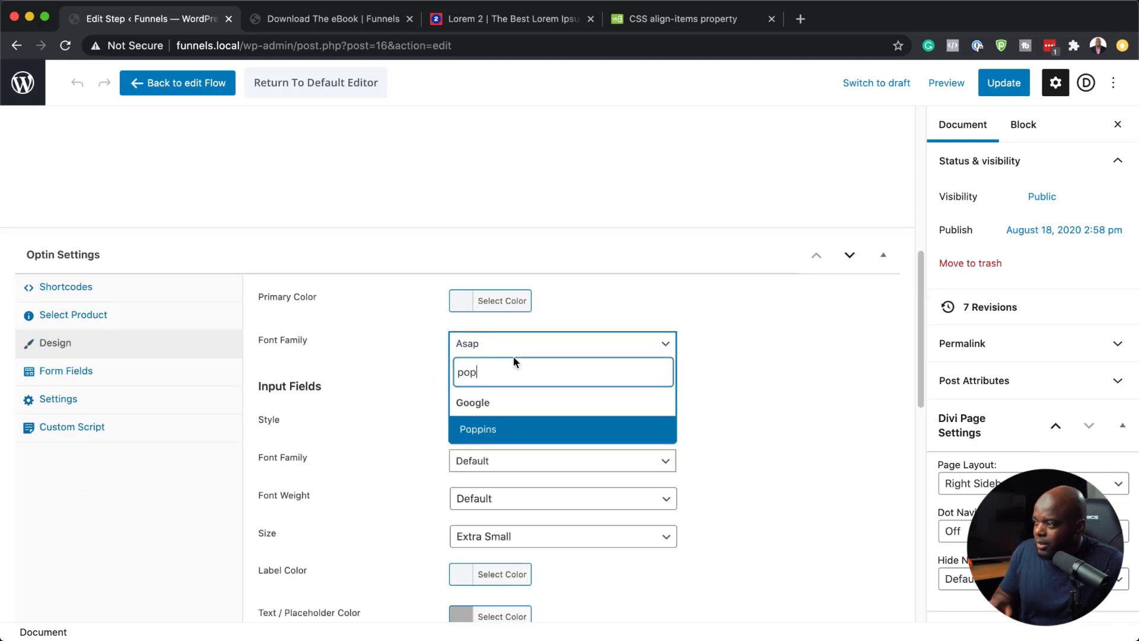
left_click(513, 428)
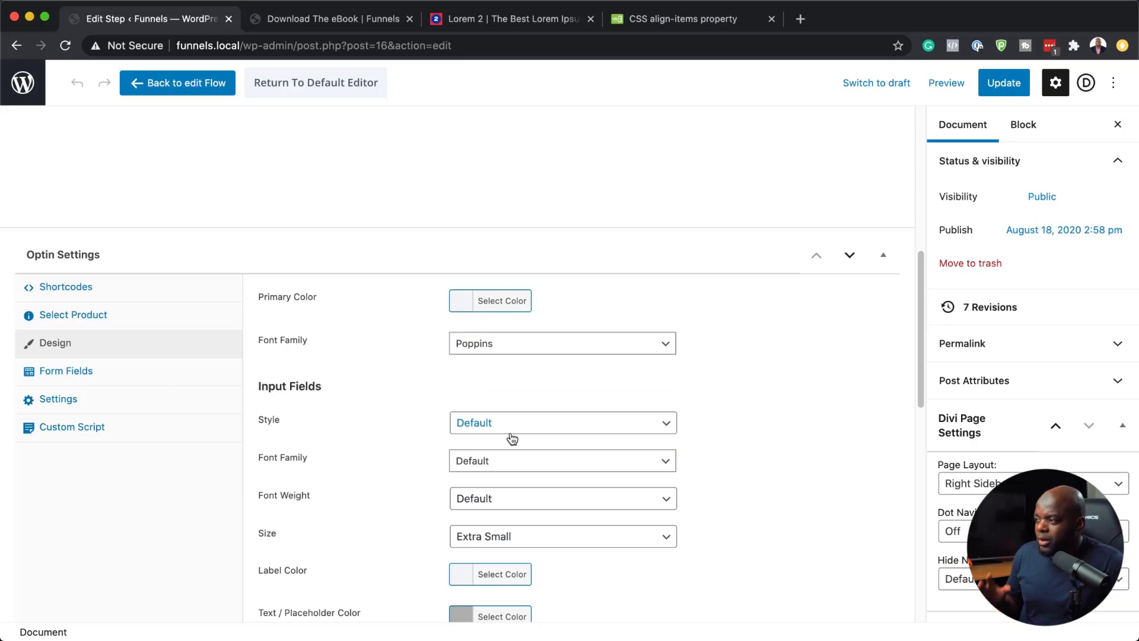
left_click(516, 427)
left_click(511, 426)
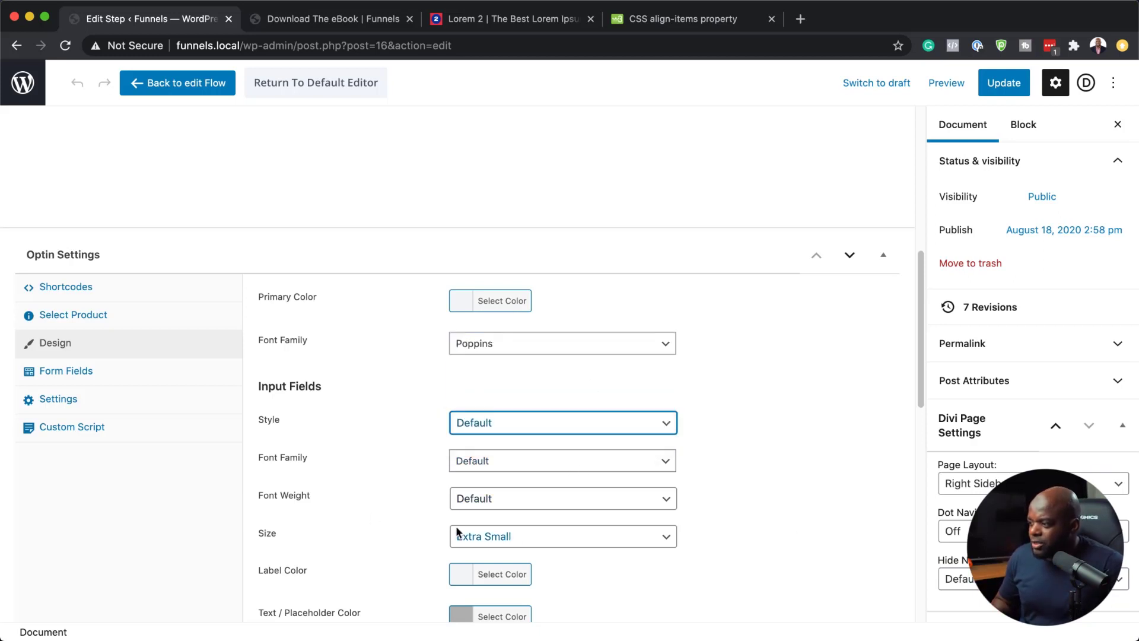
left_click(920, 367)
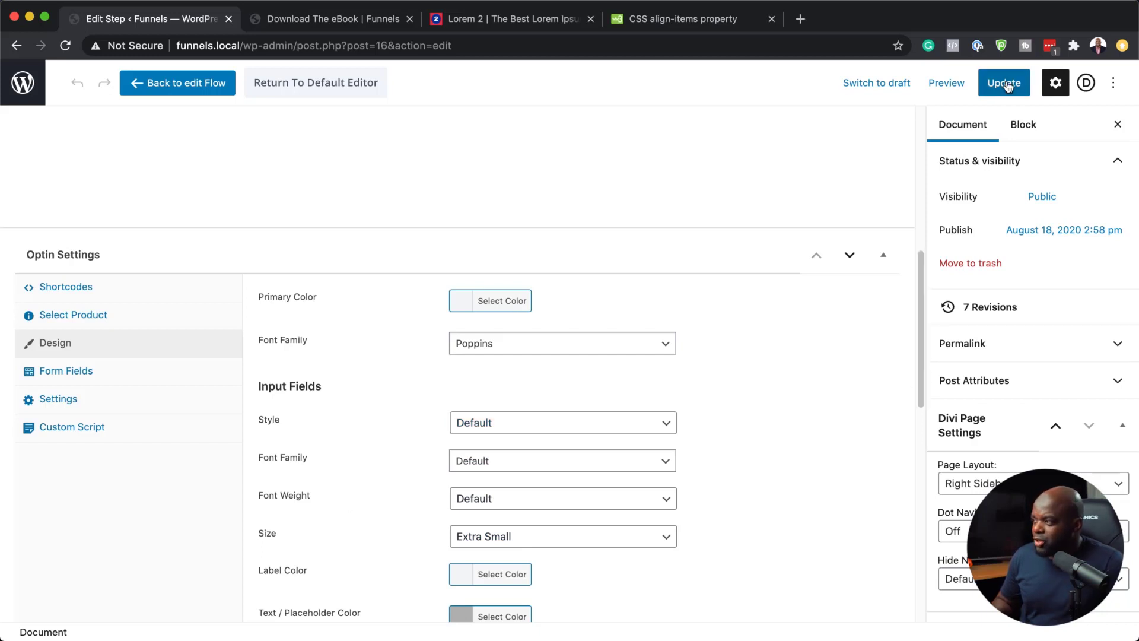
left_click(1005, 83)
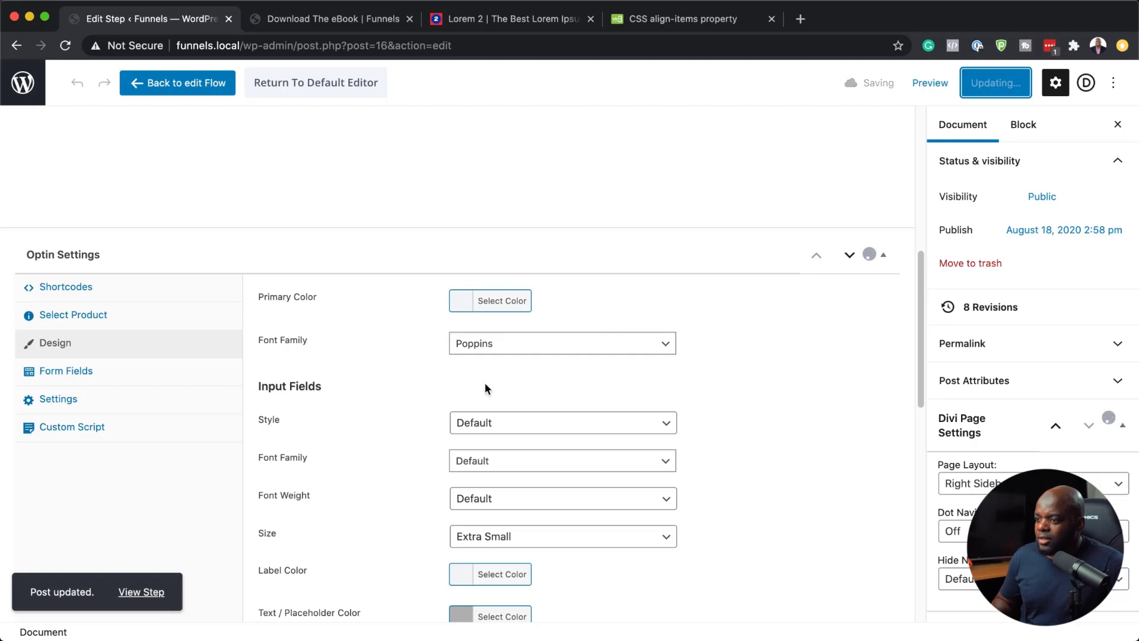
Reload the live Download The eBook page to check the shortened opt-in form and its font
left_click(367, 20)
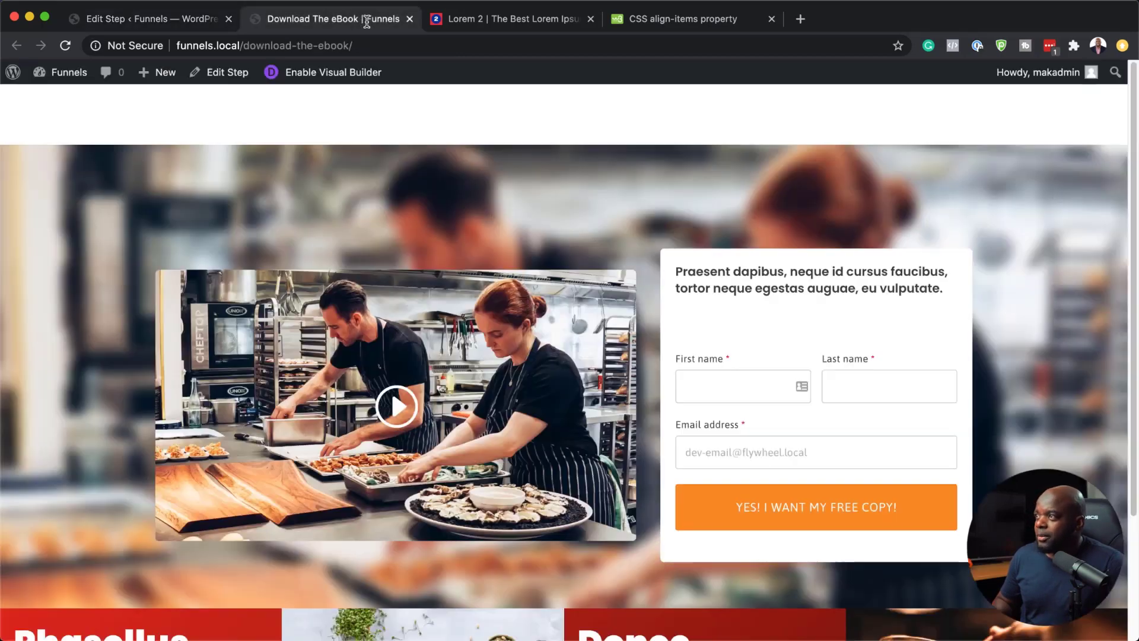
left_click(66, 46)
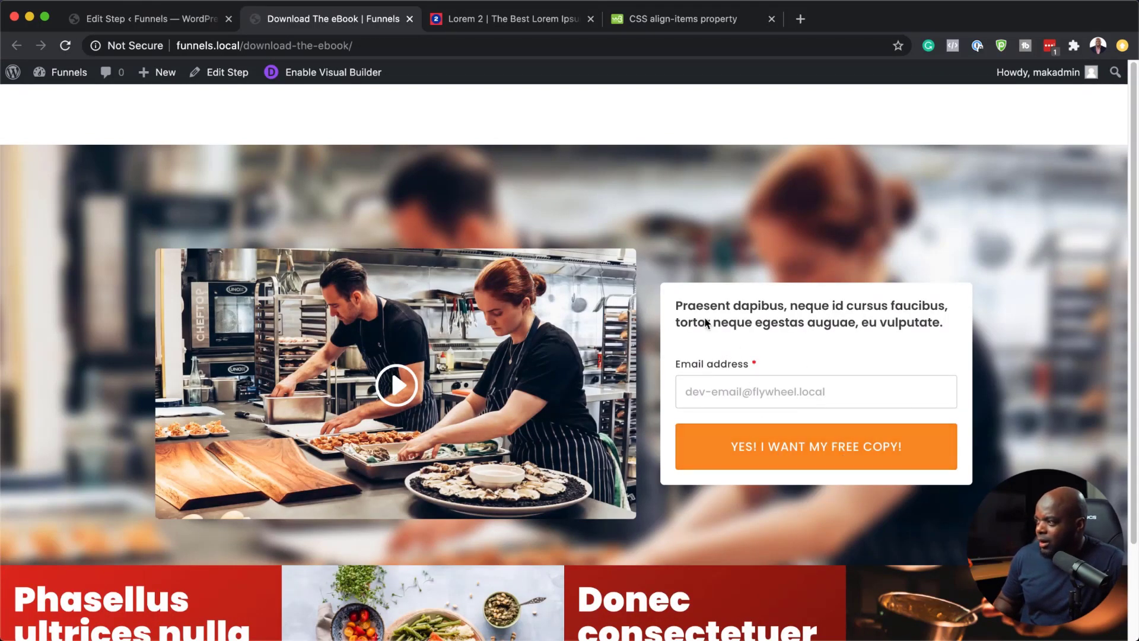
Return to the Free Giveaway flow and open the Download The eBook step in the Visual Builder
left_click(194, 24)
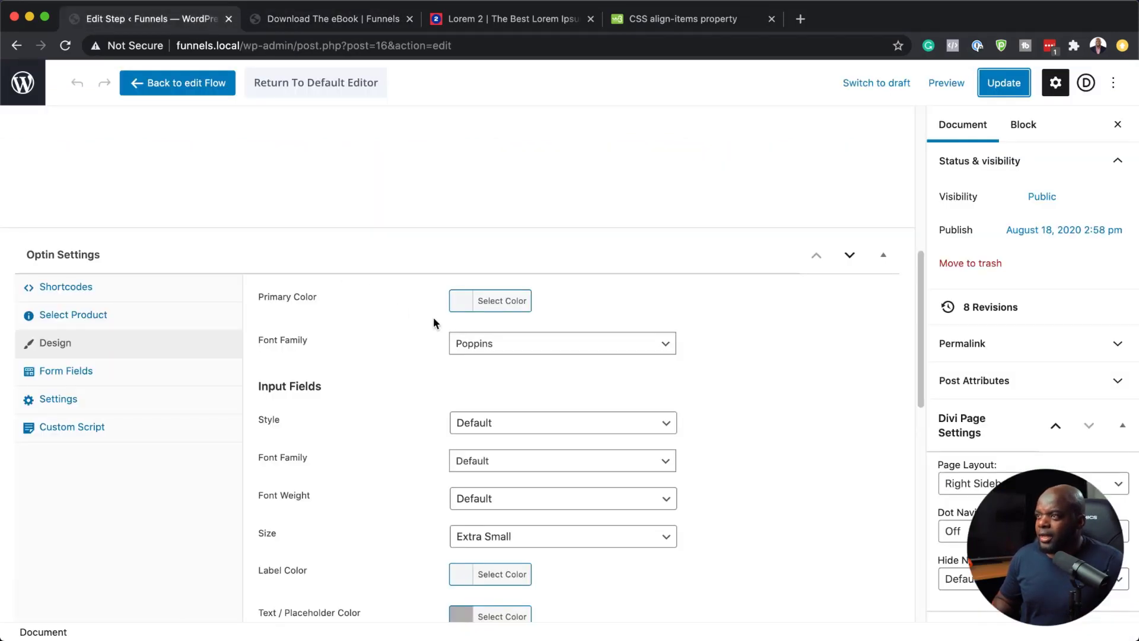
left_click(160, 86)
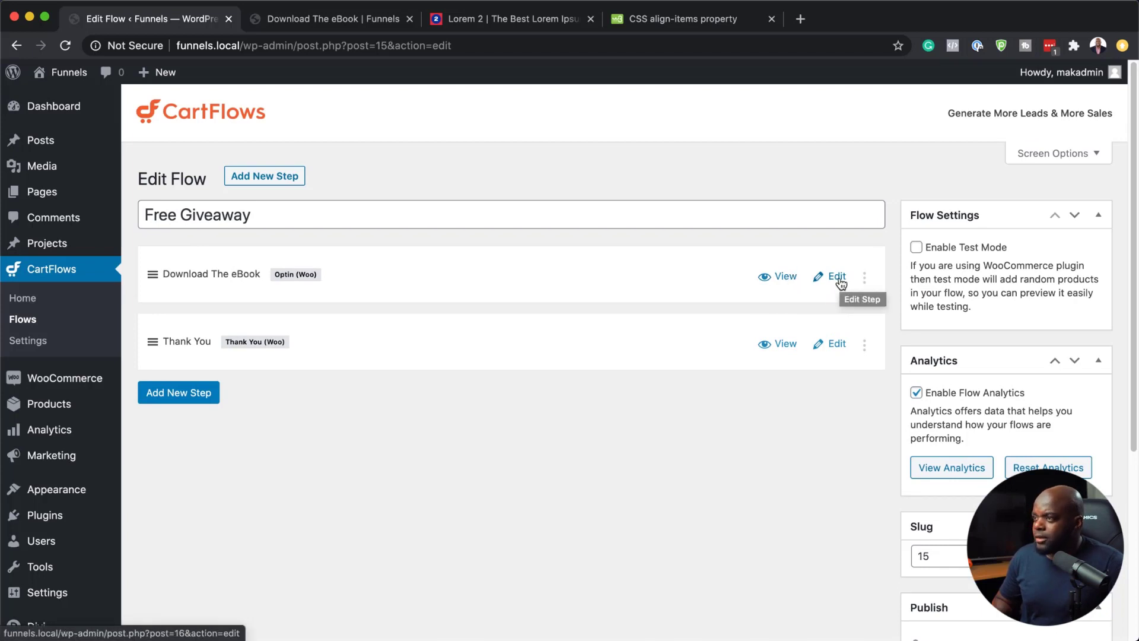
left_click(787, 280)
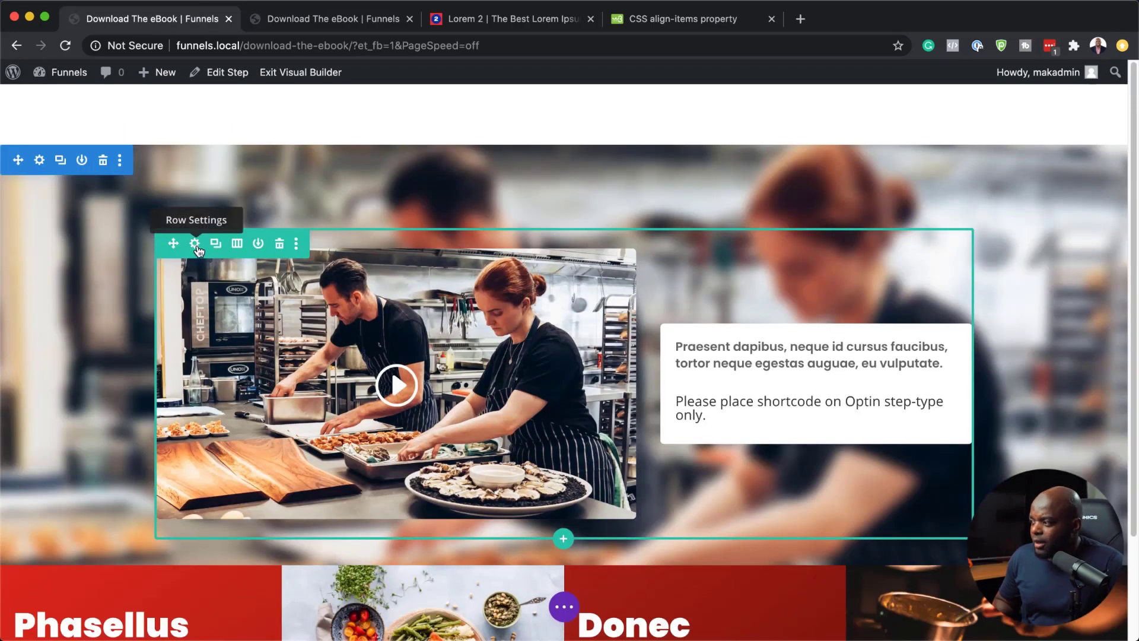
Remove the align-items: center rule from the Main Element custom CSS of the row holding the video and opt-in box, and save
left_click(195, 244)
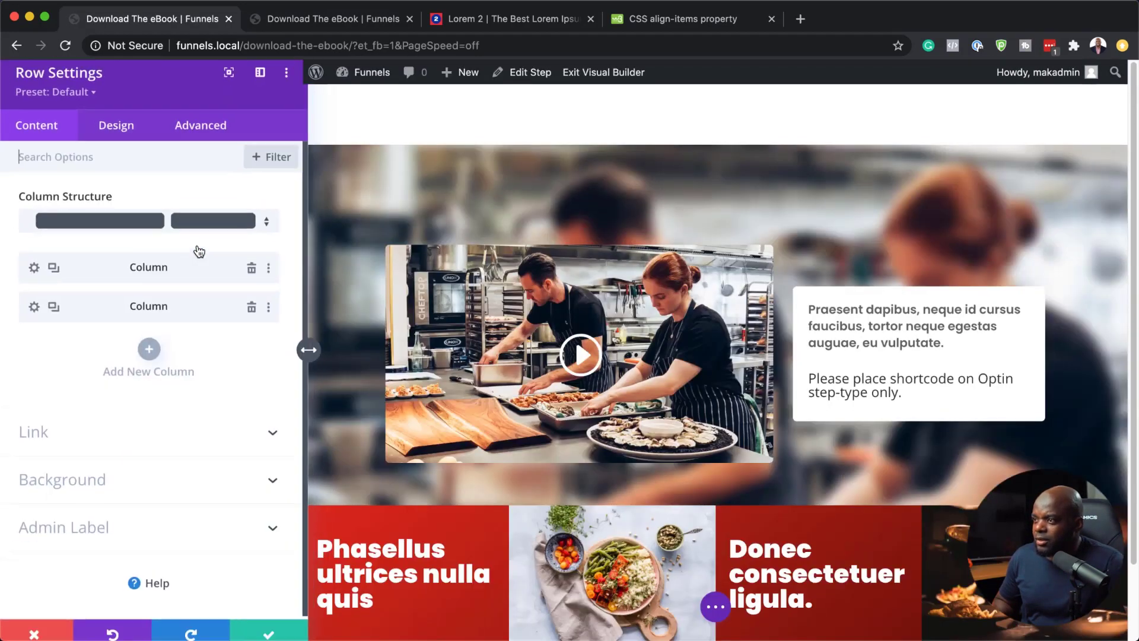
left_click(117, 136)
left_click(90, 206)
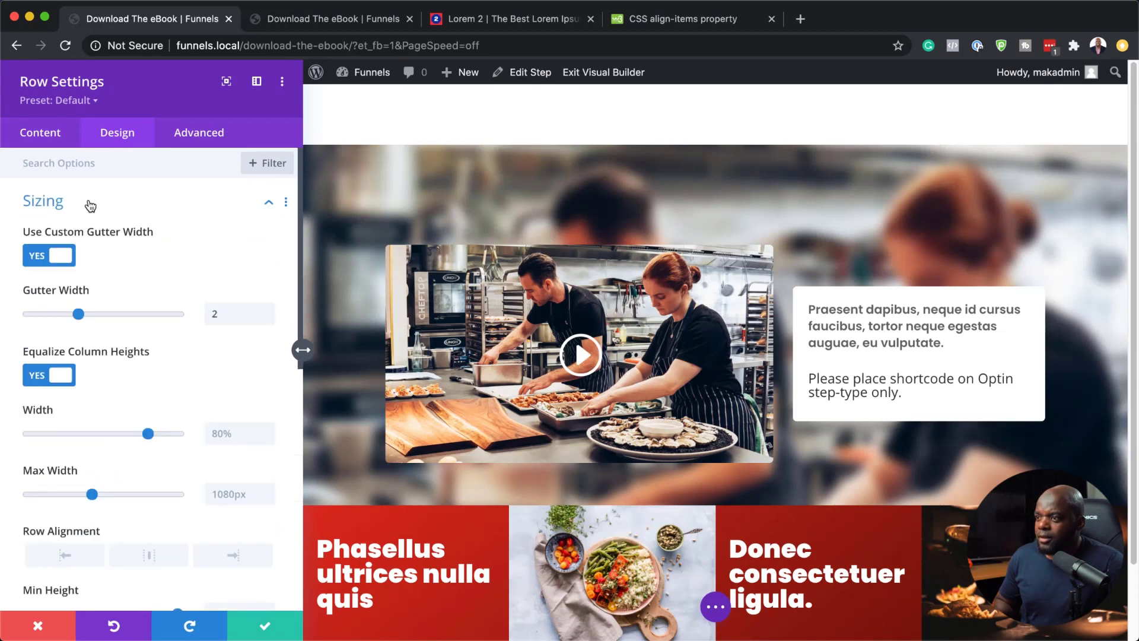
left_click(201, 136)
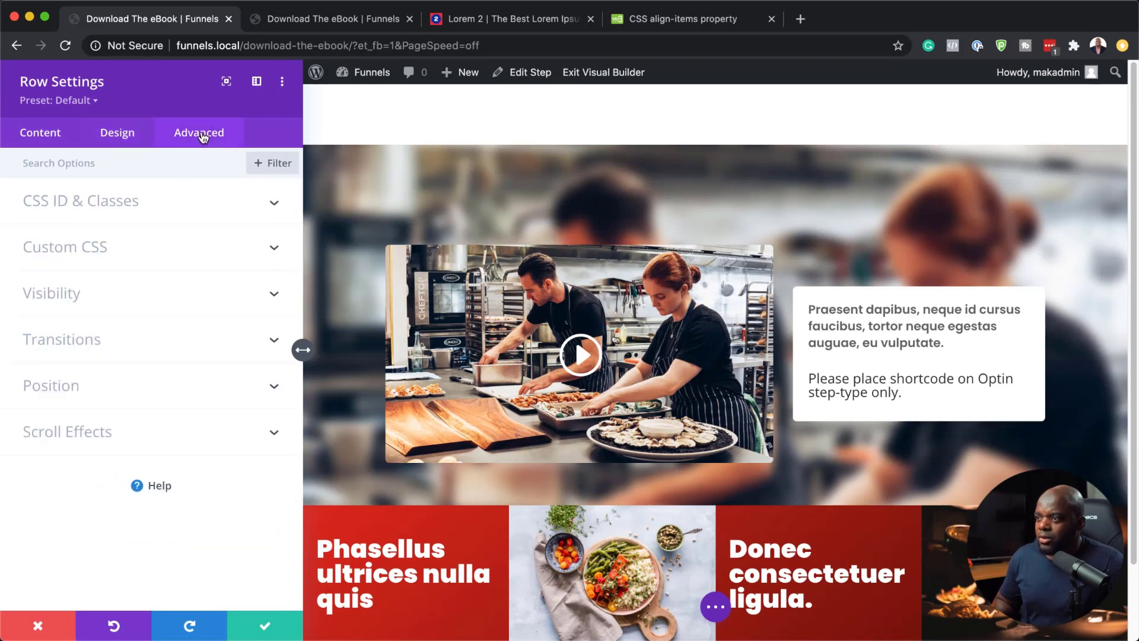
left_click(91, 252)
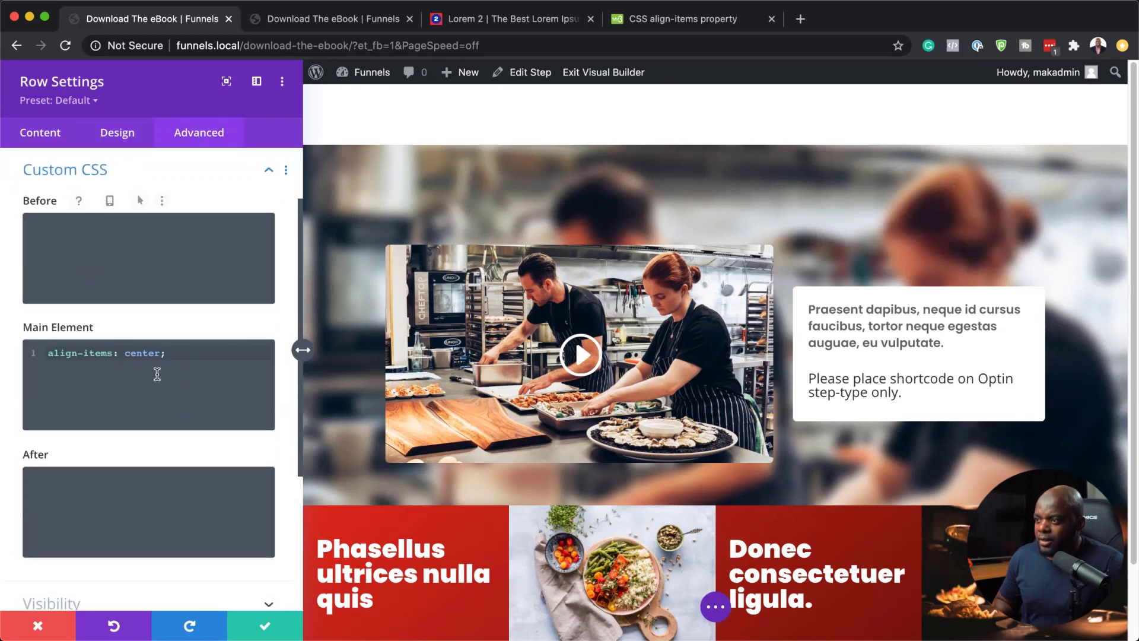
triple_click(176, 352)
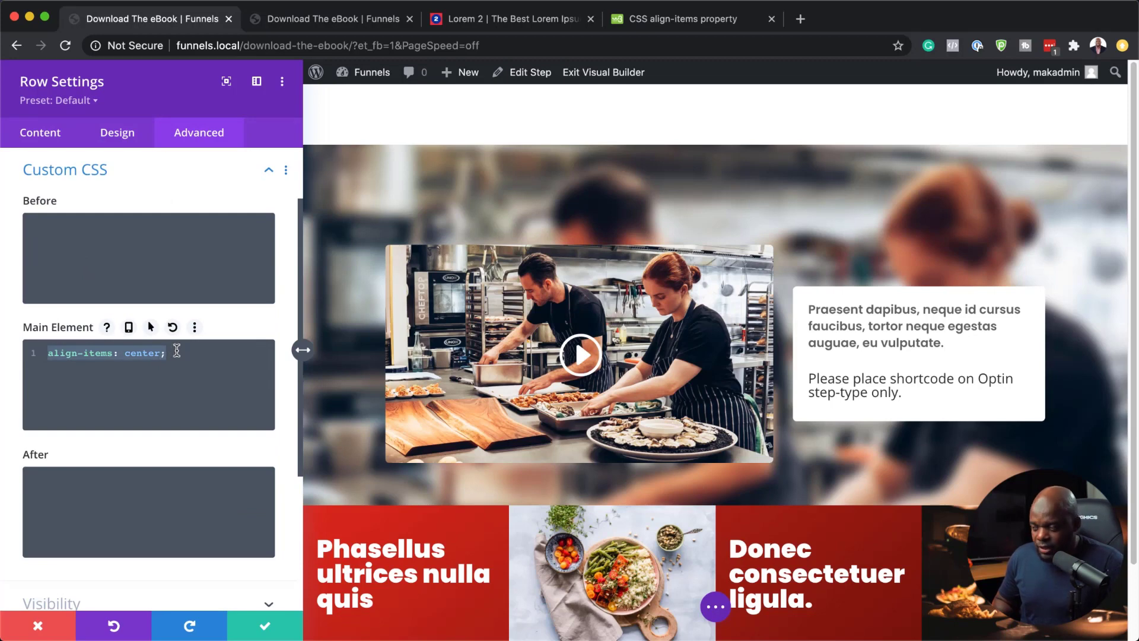
key("BackSpace")
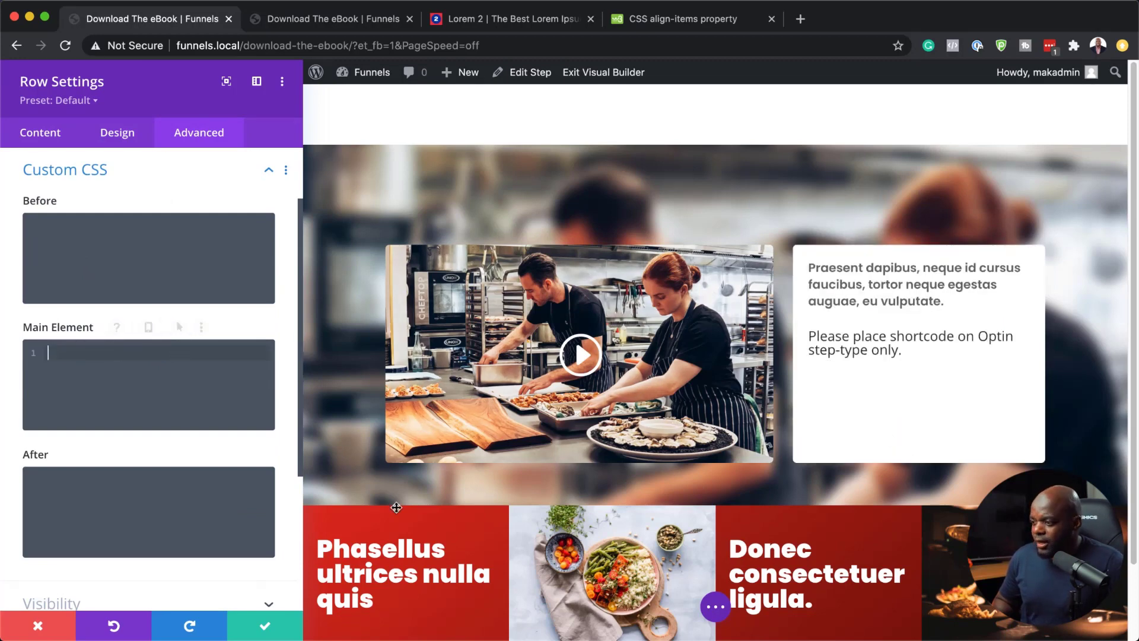
left_click(266, 628)
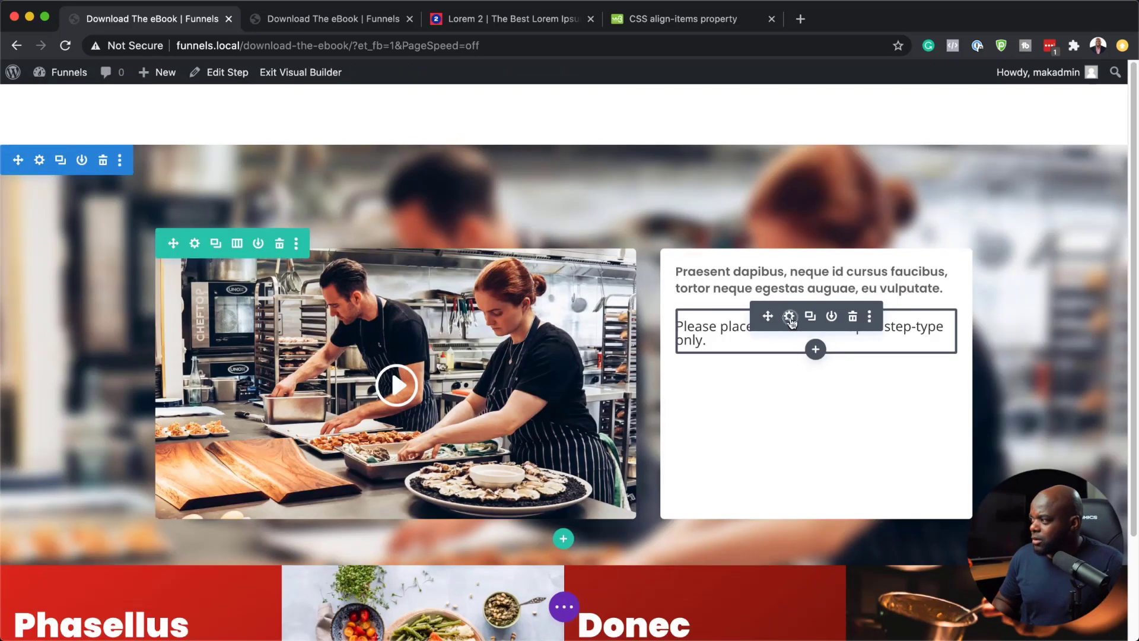
Set the opt-in shortcode text's bottom margin and bottom padding to 0px and its top margin to about -13px, and save
left_click(790, 316)
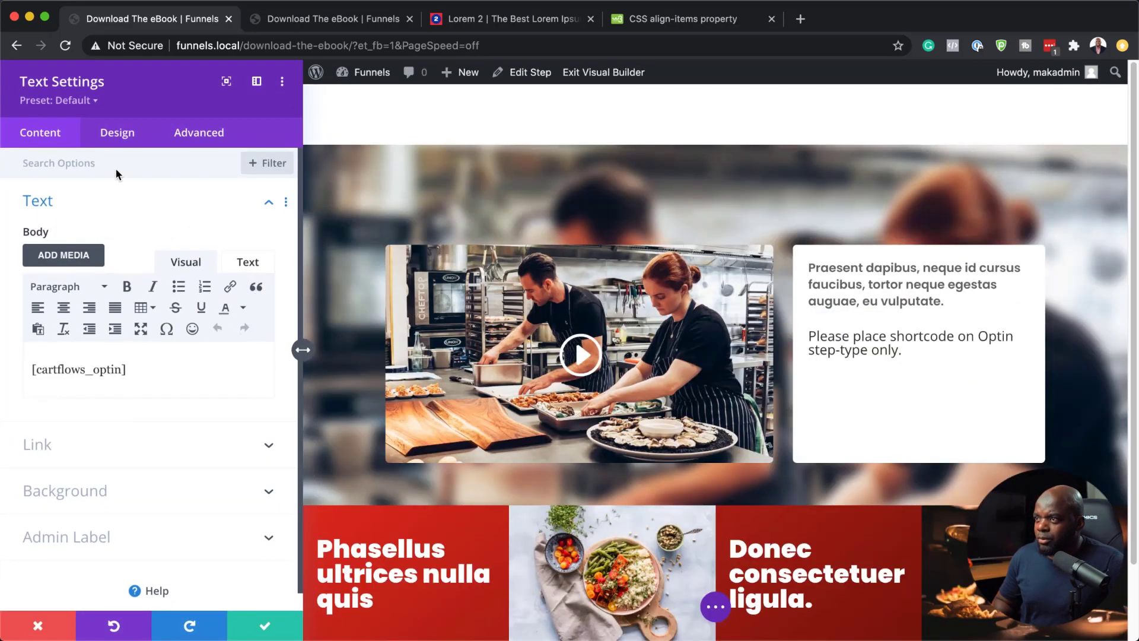
left_click(122, 133)
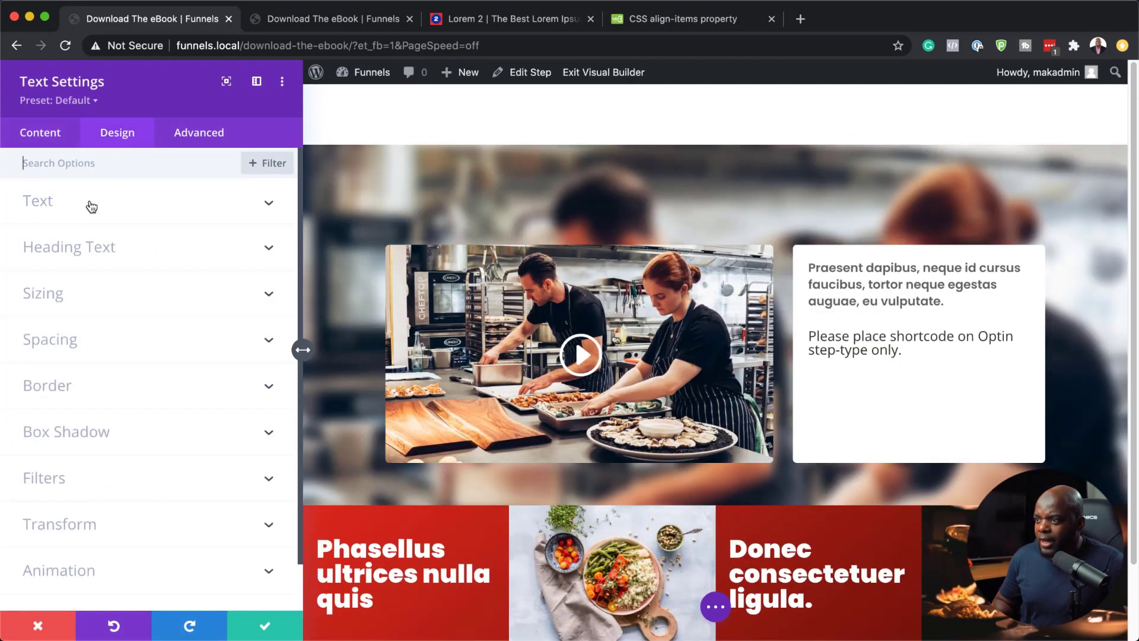
left_click(69, 347)
left_click(113, 225)
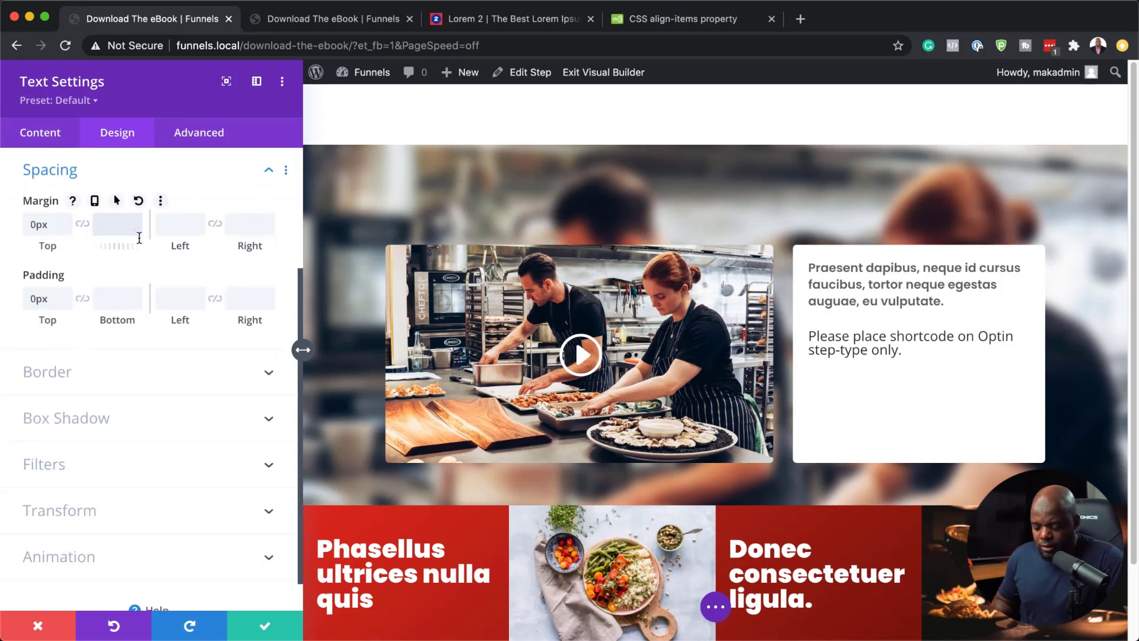
left_click(113, 300)
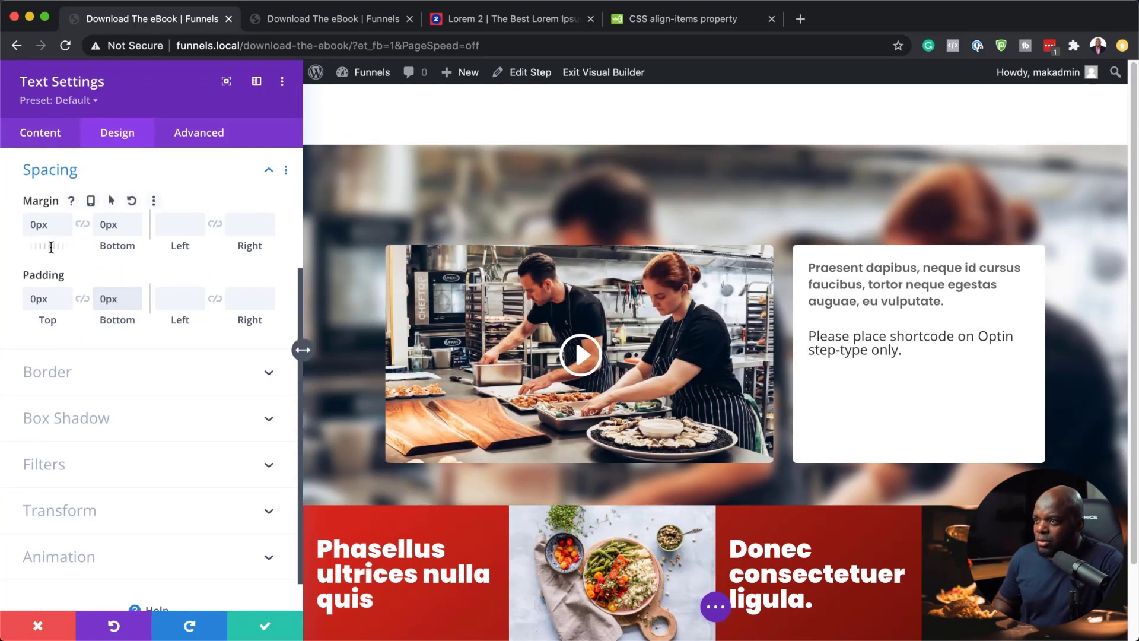
left_click_drag(49, 248, 34, 248)
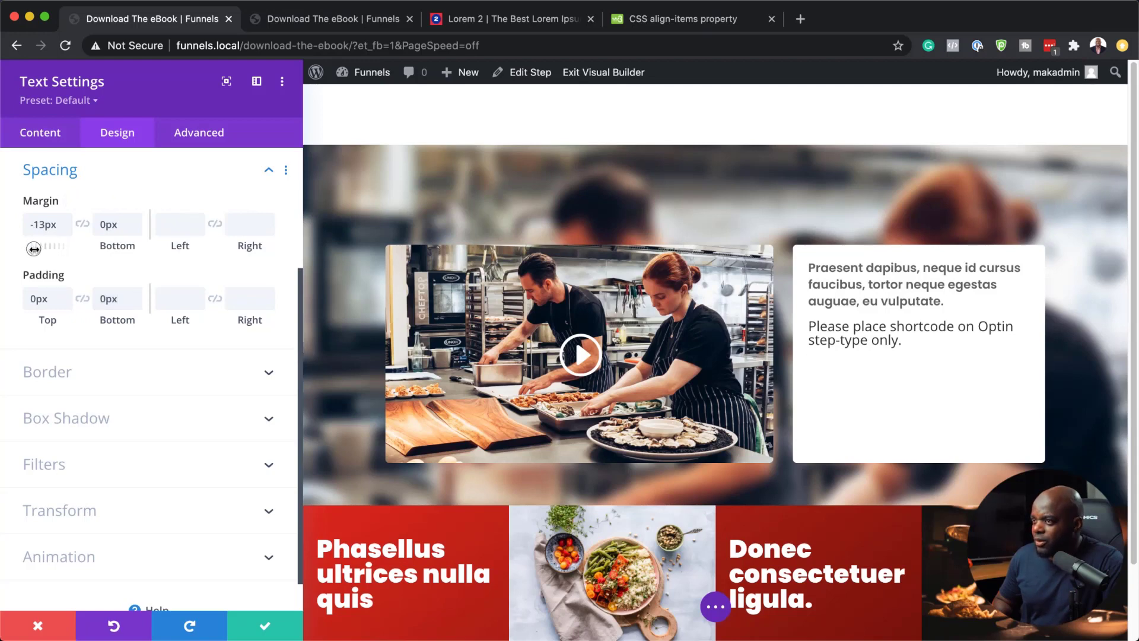
left_click(266, 627)
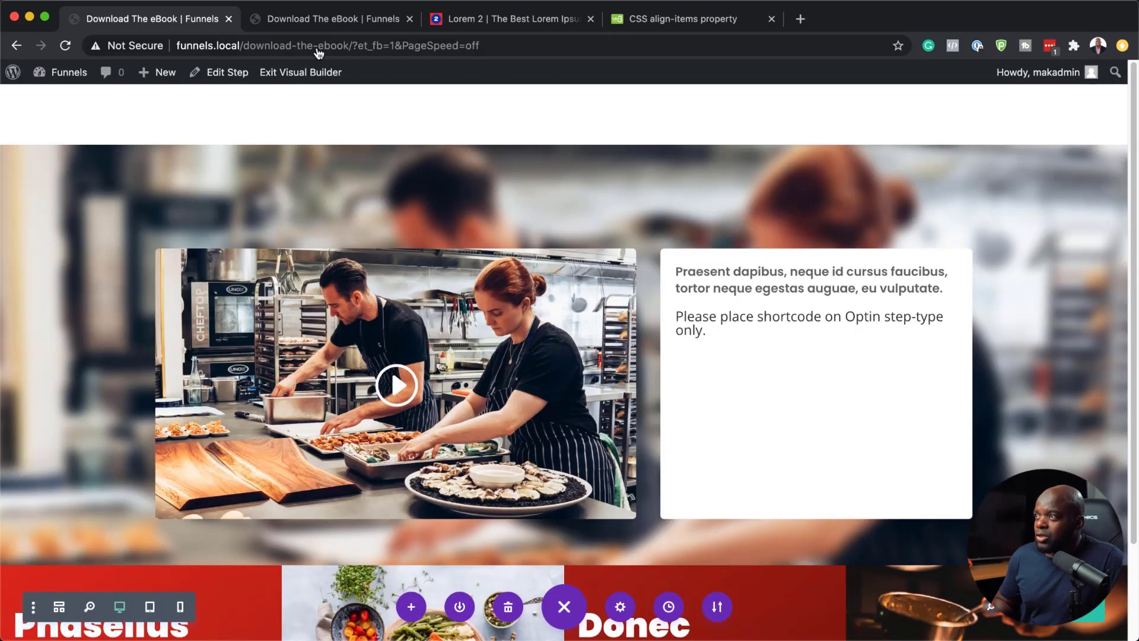
Reload the live Download The eBook page and compare its opt-in form with the form's design settings in the step editor
left_click(347, 24)
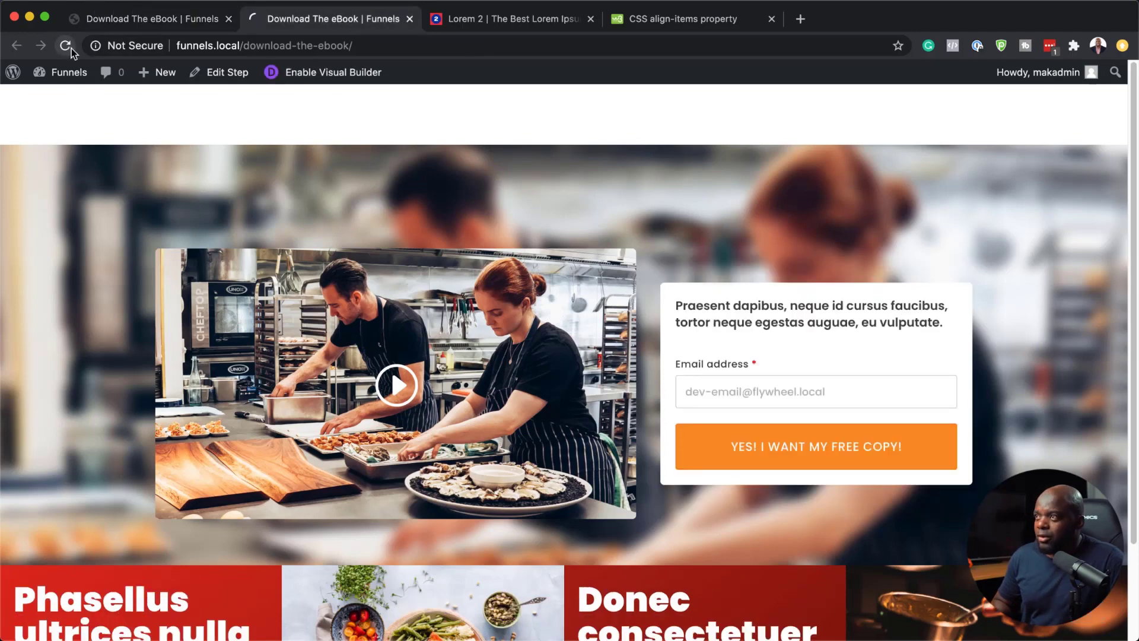
left_click(71, 47)
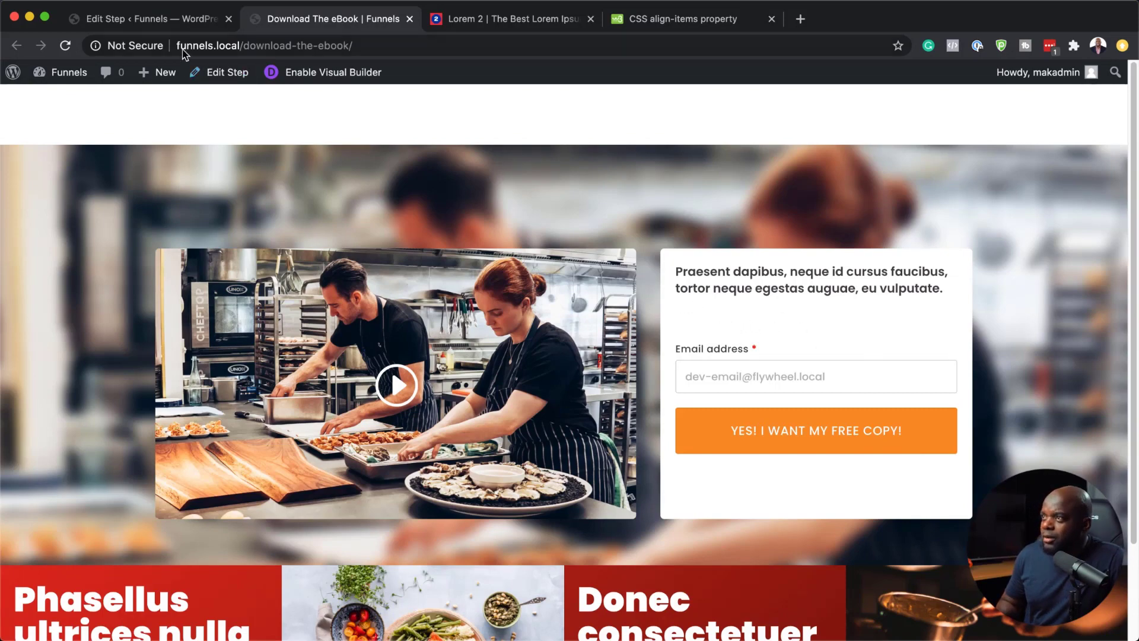
left_click(182, 19)
scroll(550, 452, "down", 15)
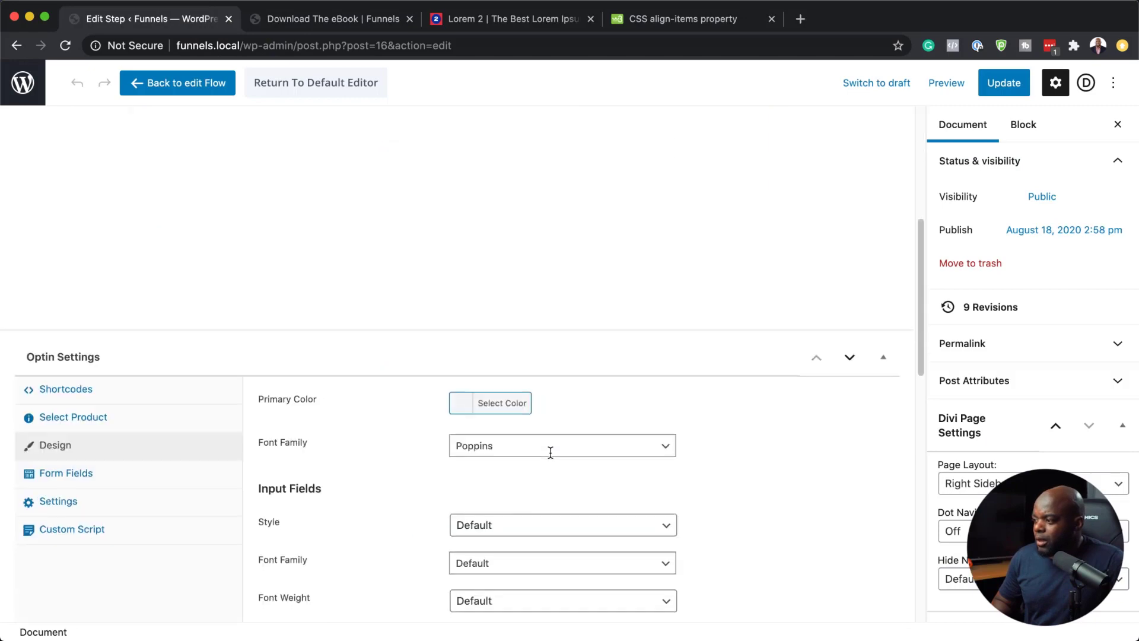
left_click(355, 19)
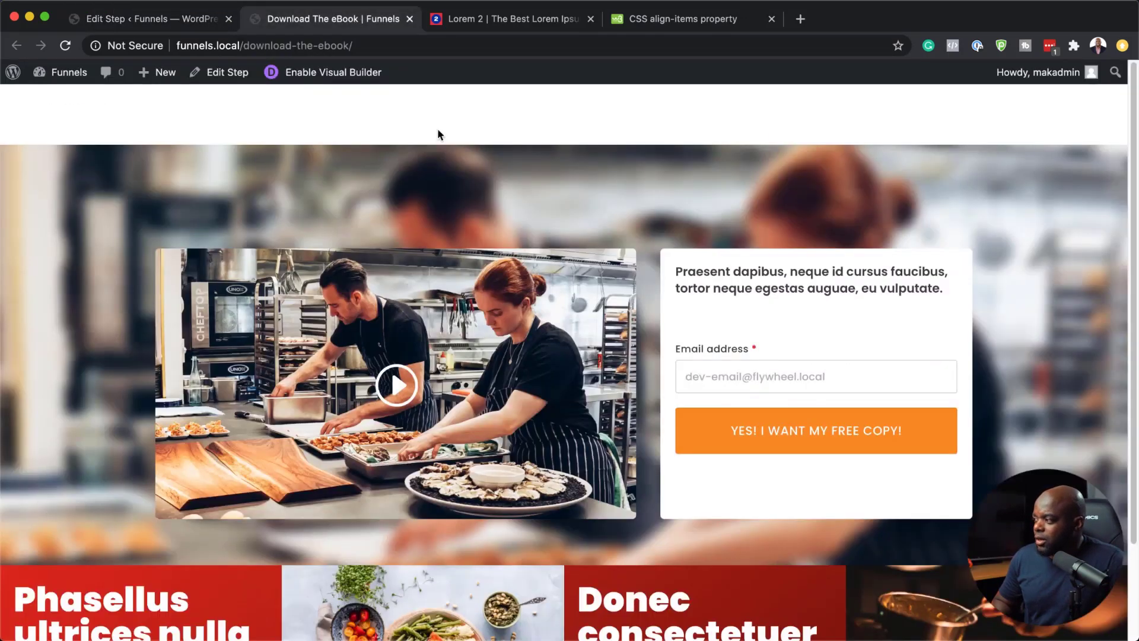
Set the opt-in form's submit button text to "YES! I WANT MY FREE VIDEO!" in the step's design settings
left_click(147, 21)
scroll(591, 464, "down", 4)
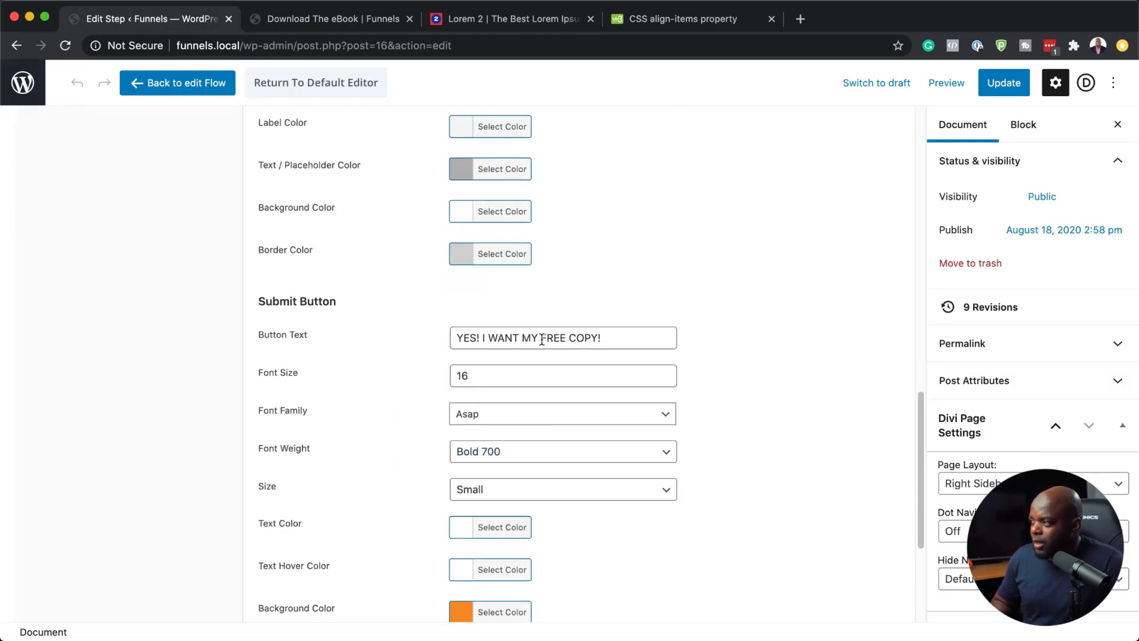
left_click_drag(571, 339, 601, 339)
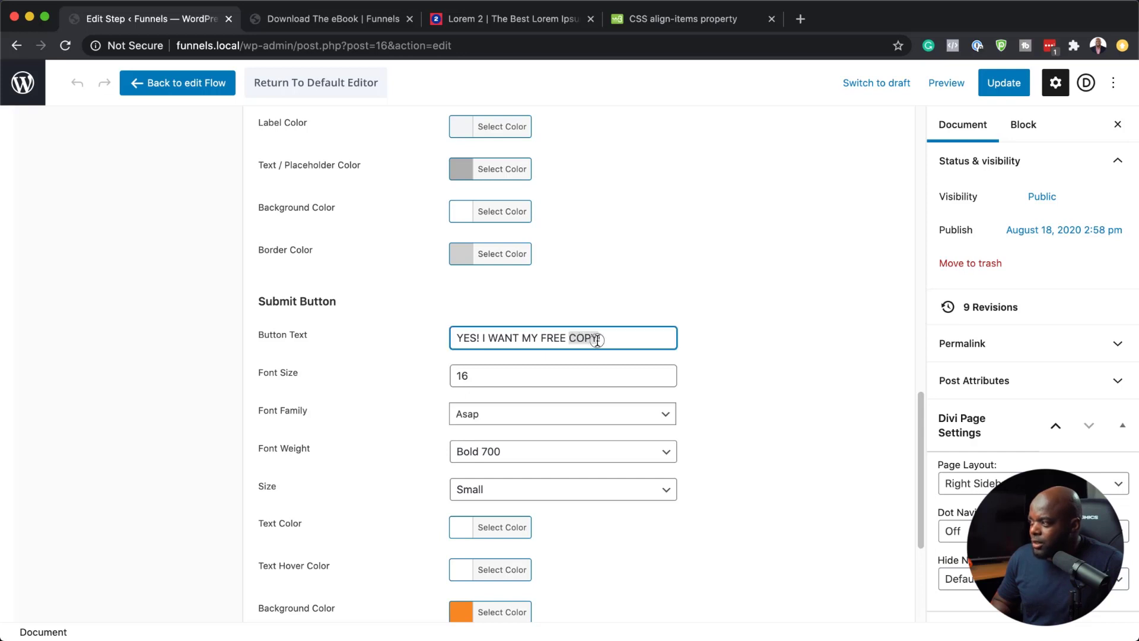
type("Vid")
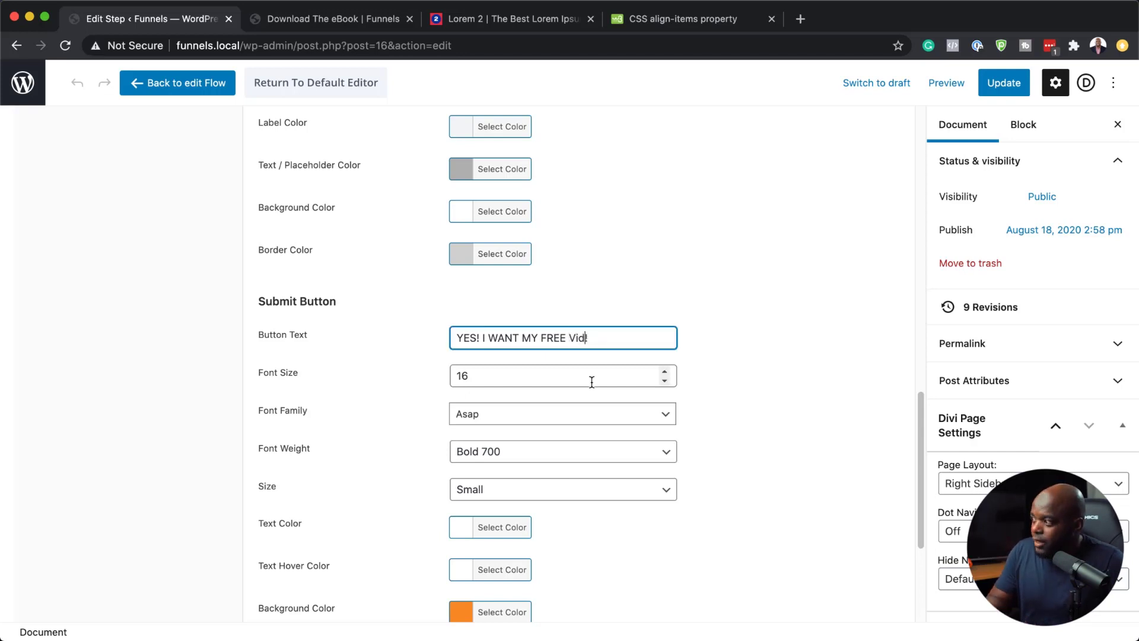
type("EO")
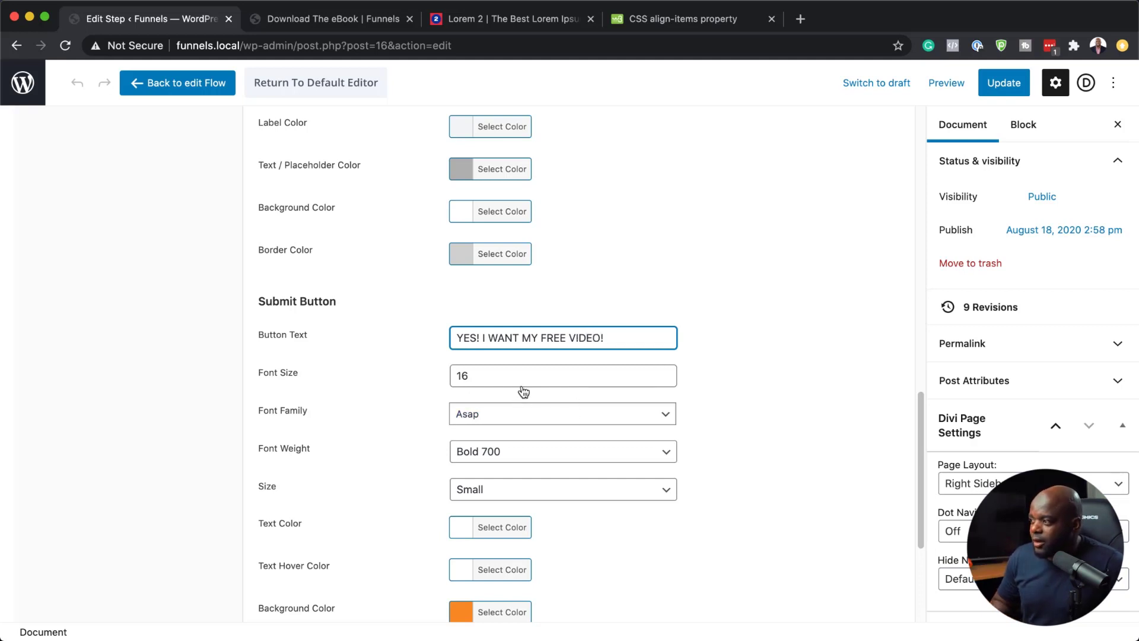
Set the submit button's font family to Poppins and its size to Medium
left_click(500, 418)
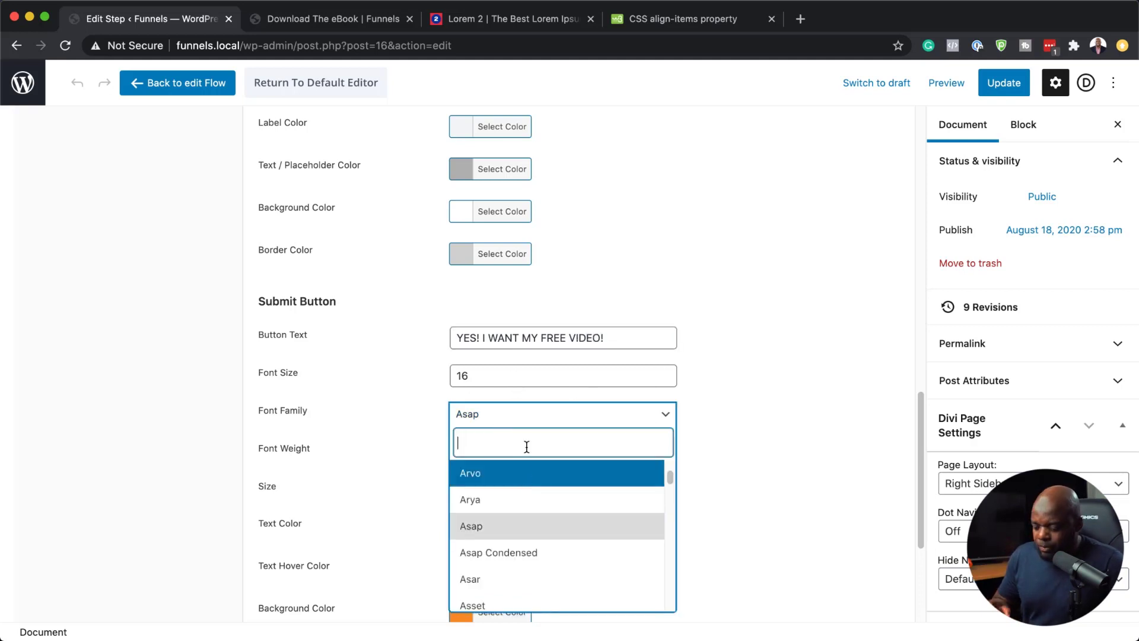
type("poppi")
left_click(505, 497)
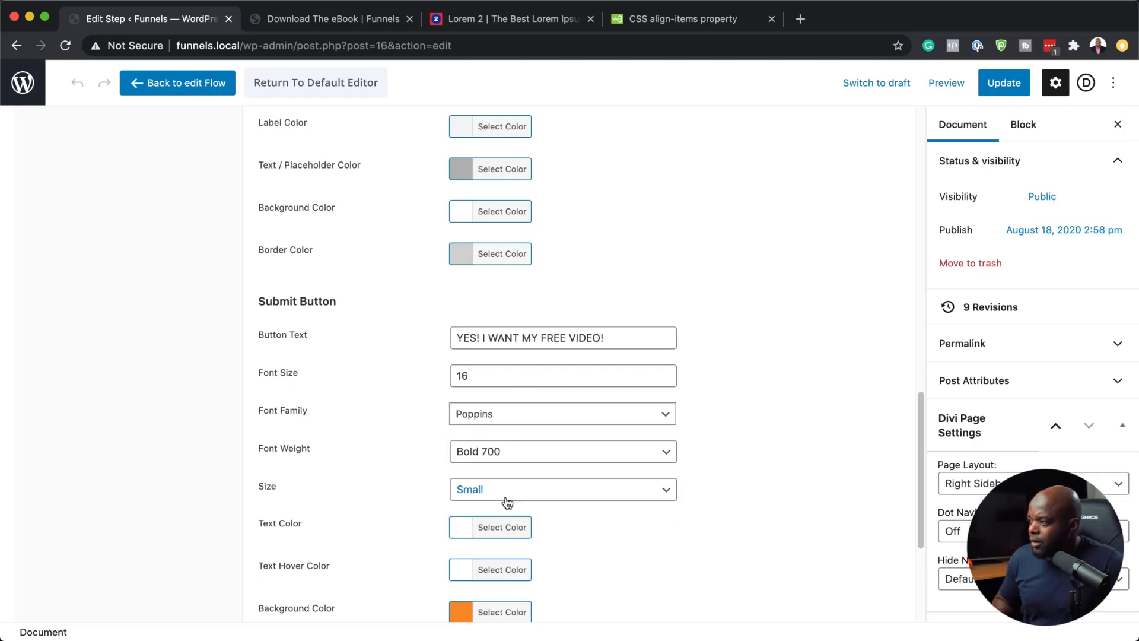
left_click(465, 613)
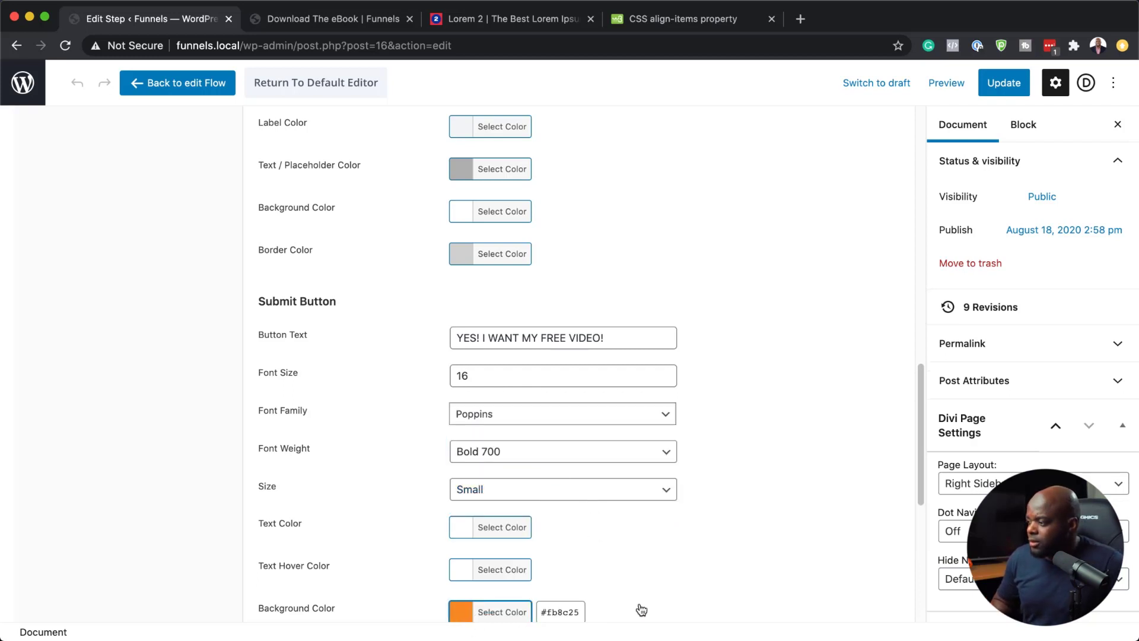
left_click(525, 497)
left_click(526, 503)
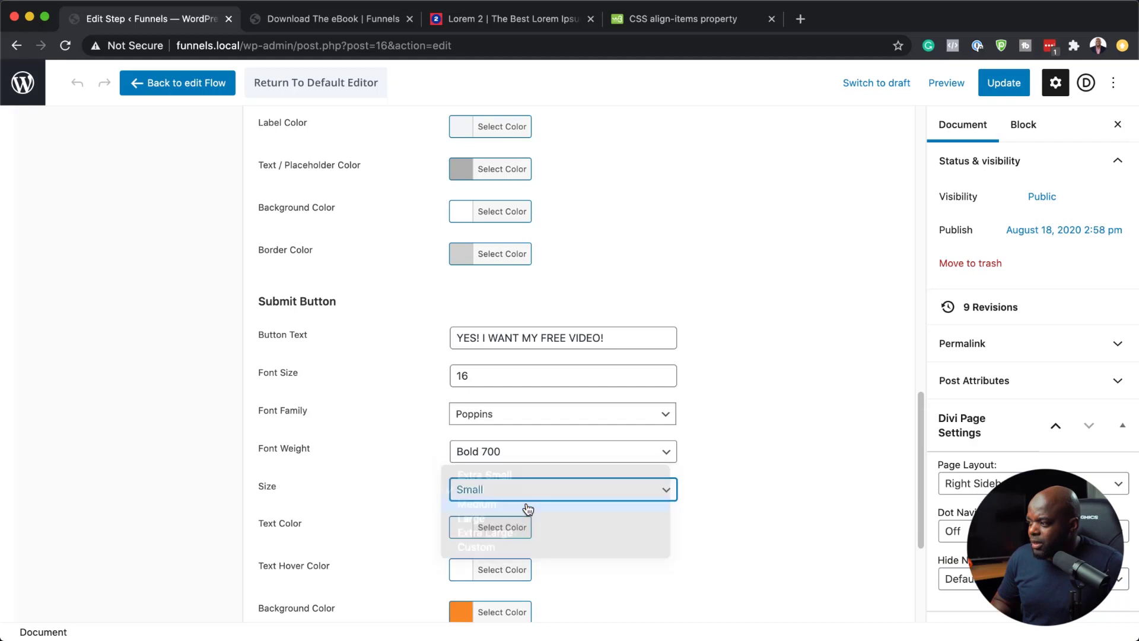
Update the Download The eBook step and reopen it in the Divi Builder
left_click(1003, 82)
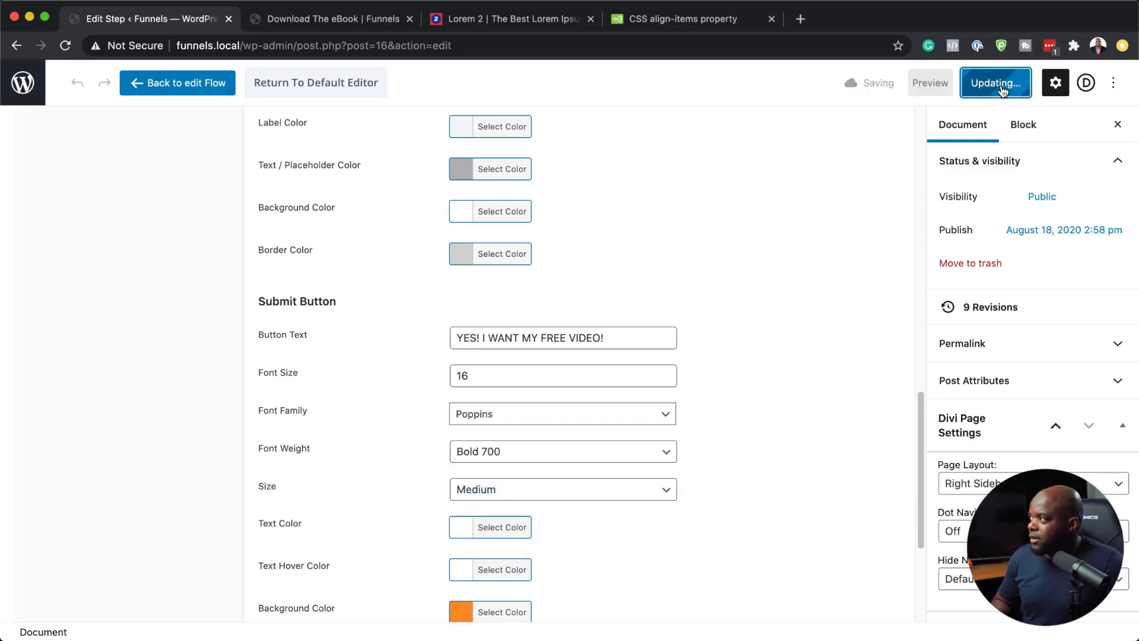
left_click(456, 393)
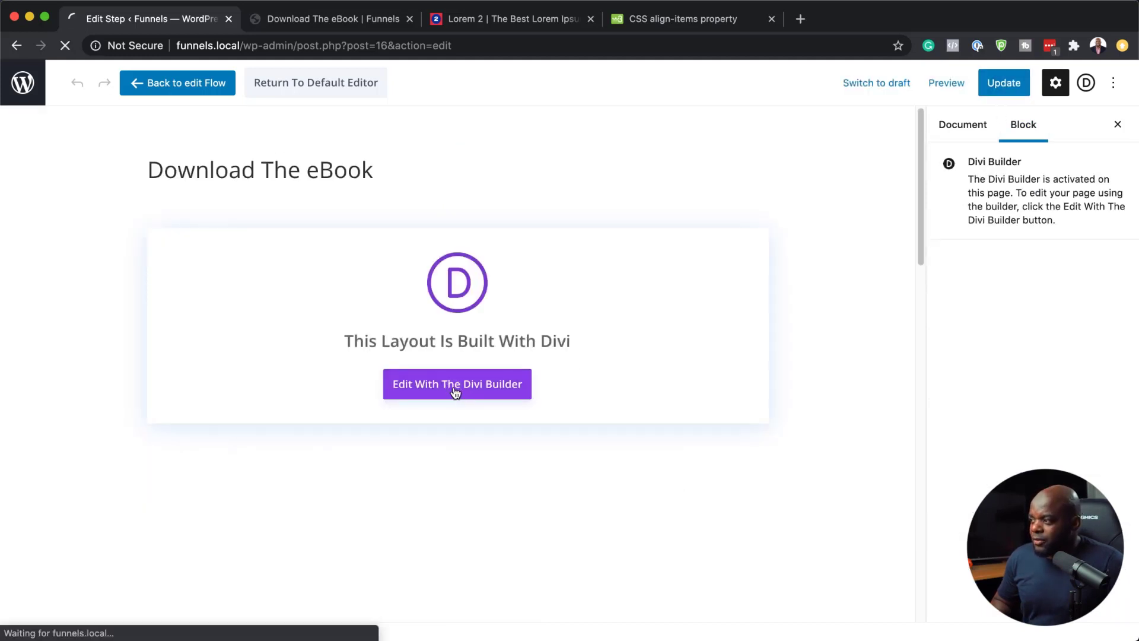
Reload the live Download The eBook page and examine the form's spacing and submit button, plus the sections below
left_click(349, 21)
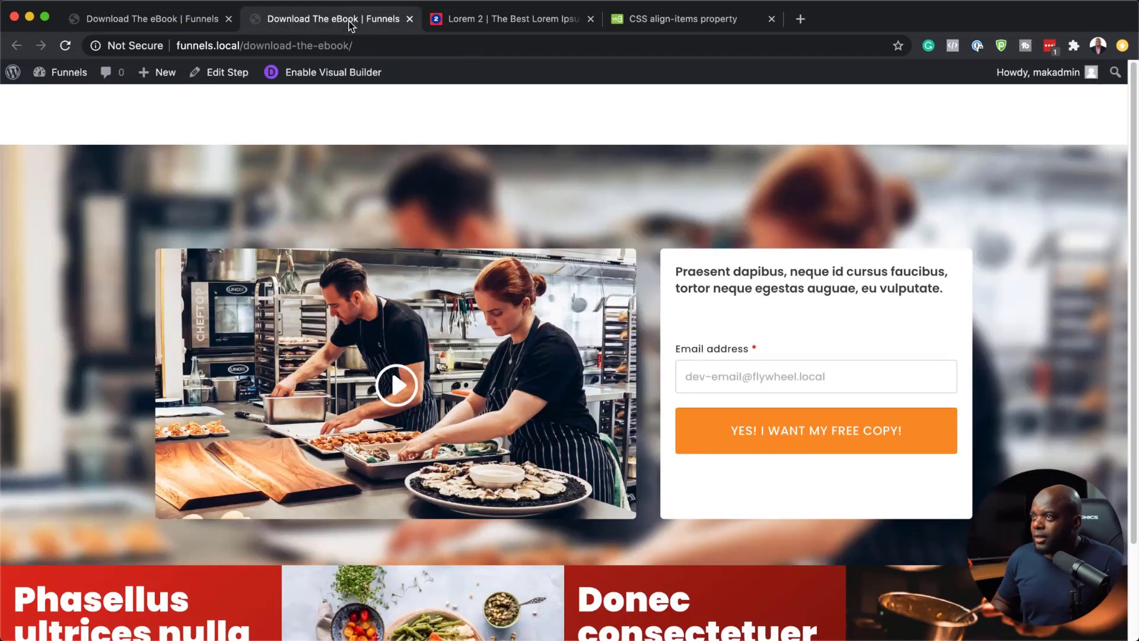
left_click(65, 46)
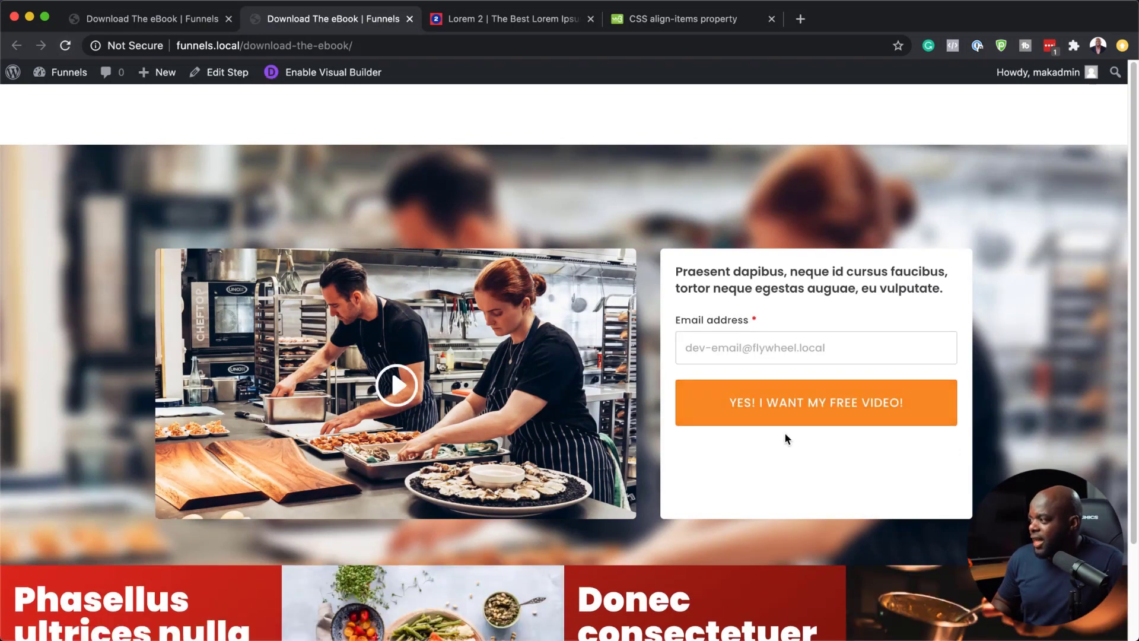
scroll(662, 444, "down", 1)
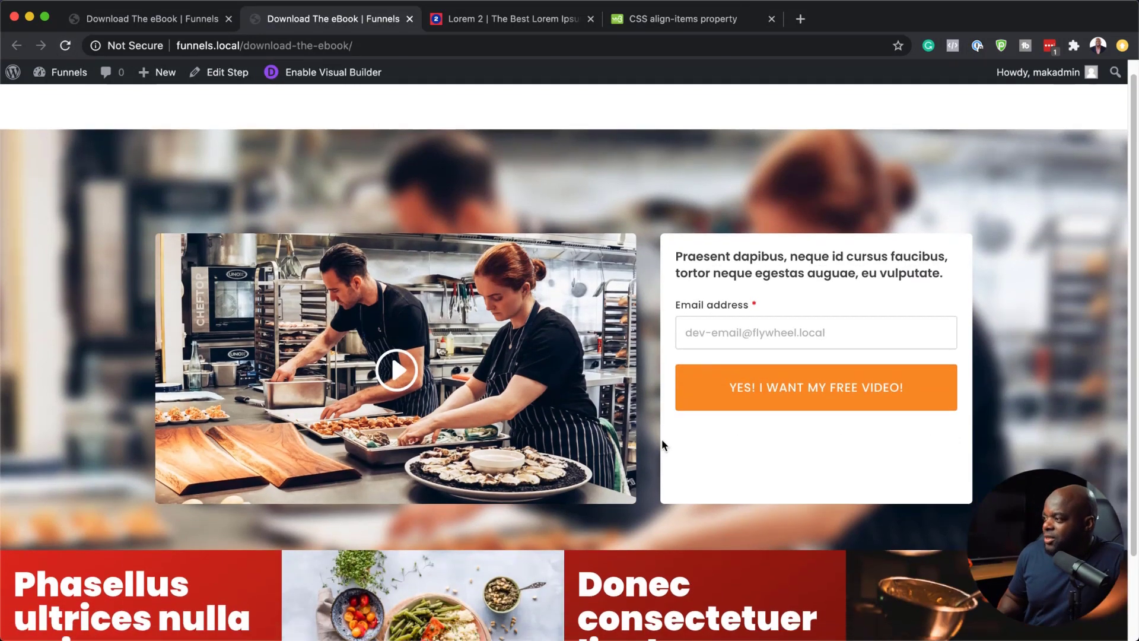
scroll(662, 446, "down", 3)
scroll(662, 444, "up", 4)
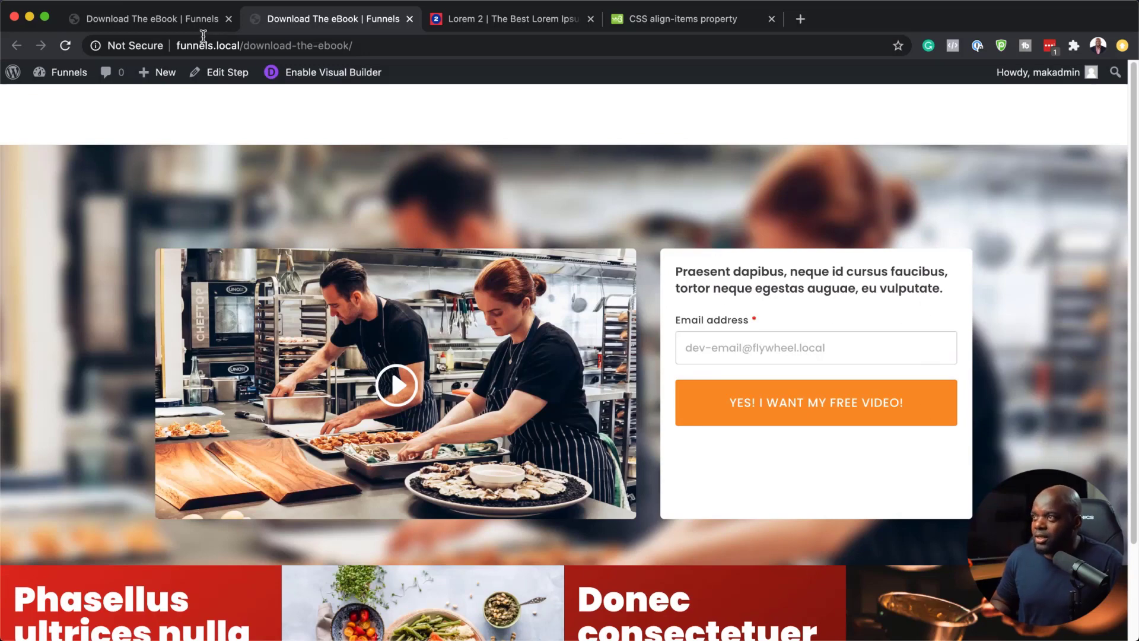
Set the opt-in box heading's text size to 25px and its font weight to Ultra Bold in the Divi Builder
left_click(169, 17)
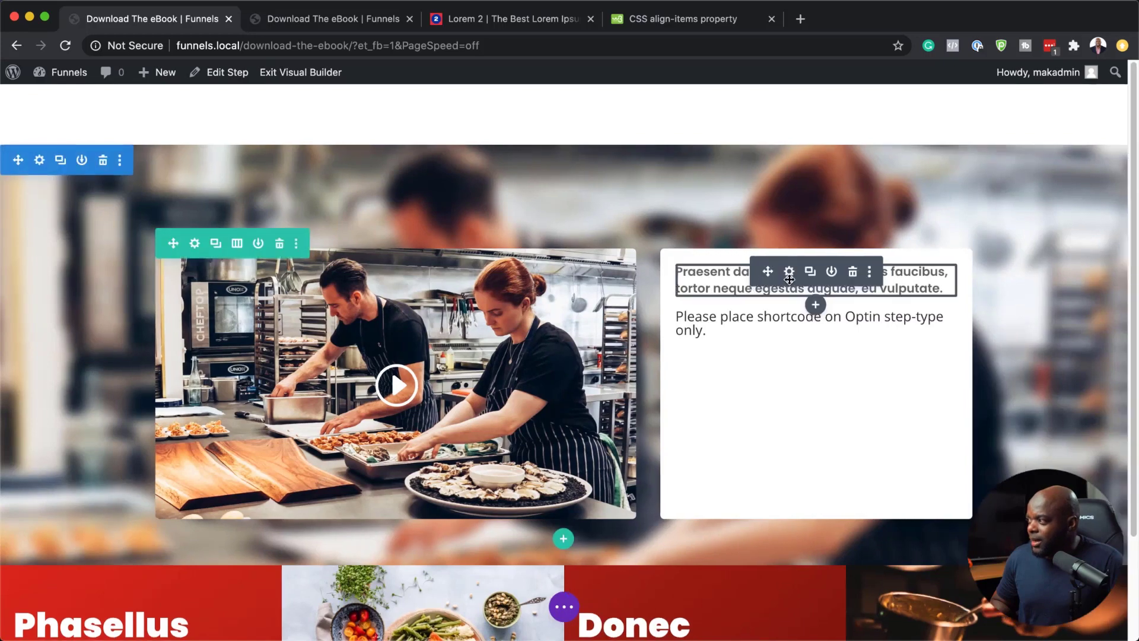
left_click(790, 272)
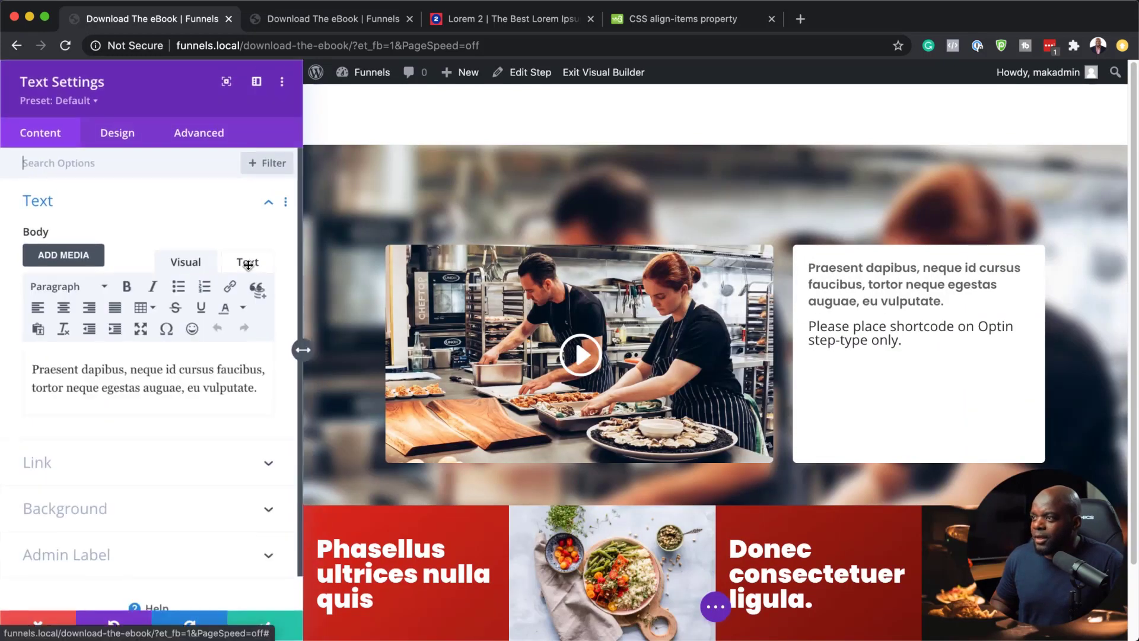
left_click(127, 137)
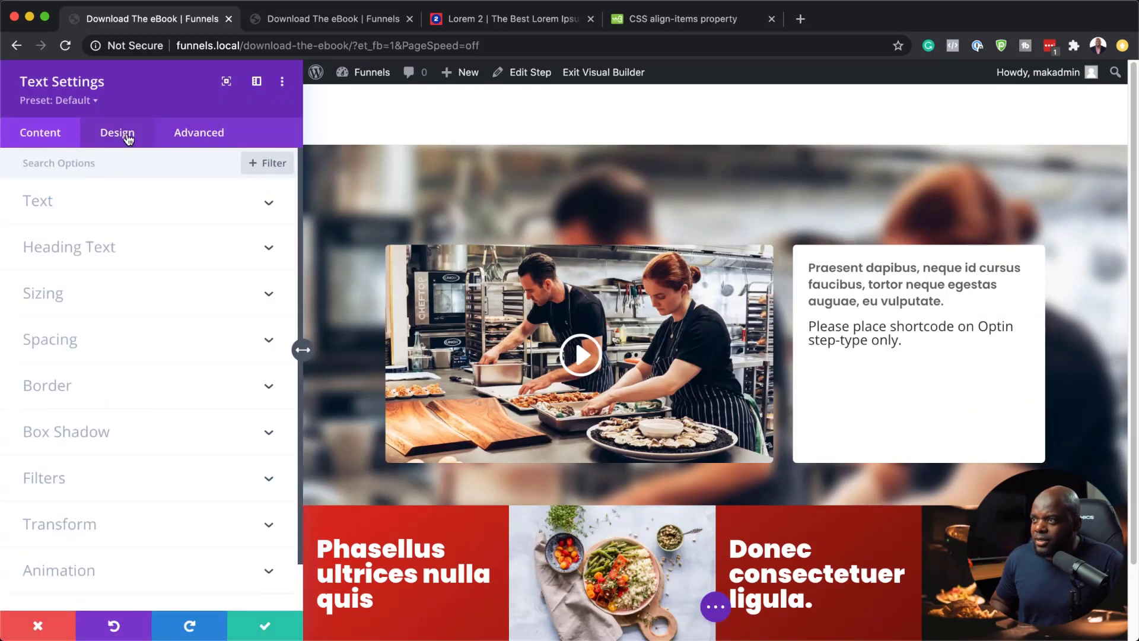
left_click(71, 206)
left_click_drag(52, 567, 66, 568)
left_click(126, 362)
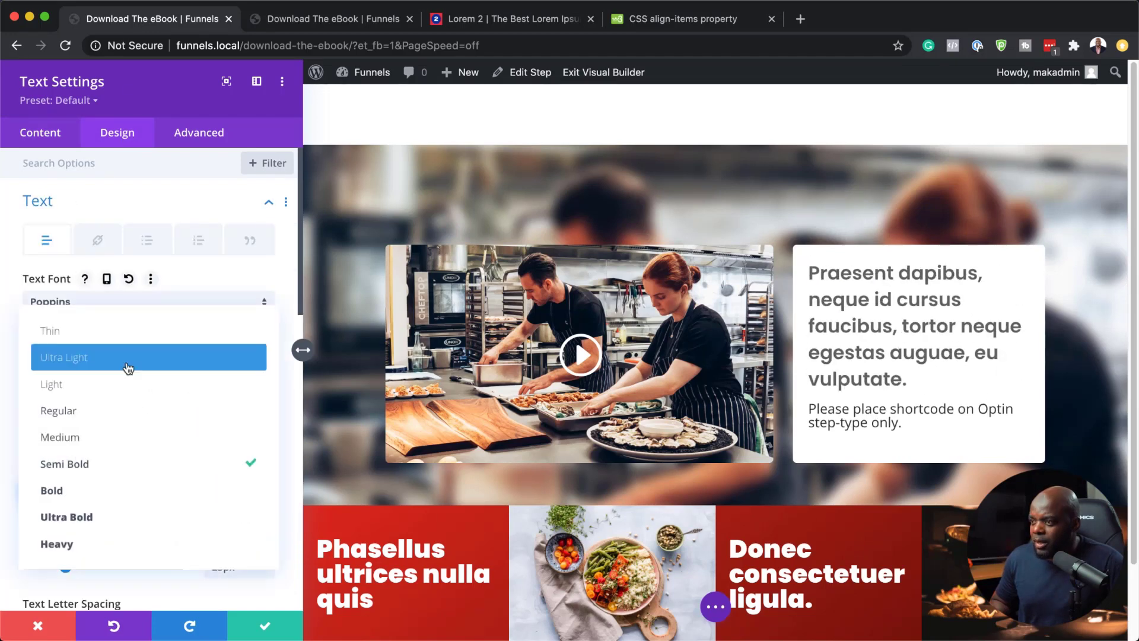
left_click(120, 492)
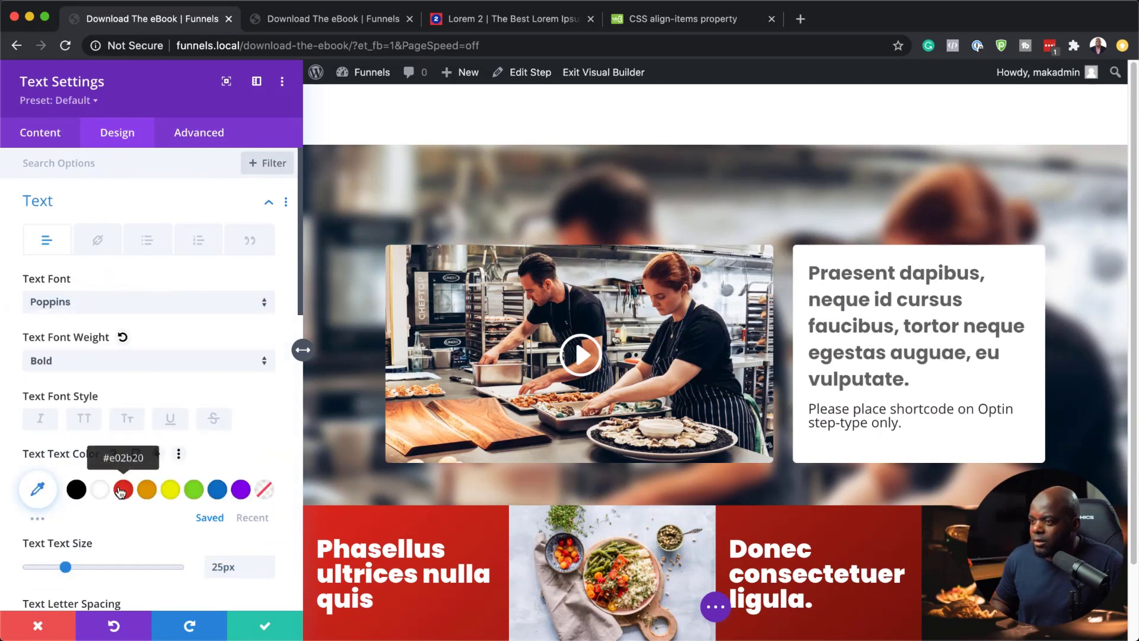
left_click(95, 365)
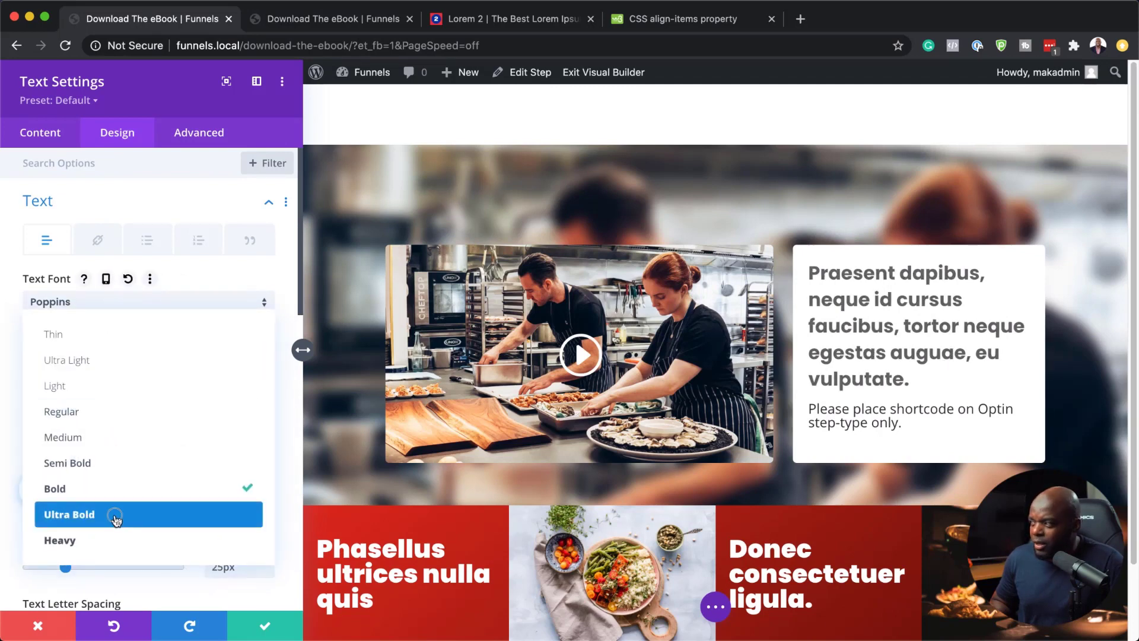
left_click(114, 514)
scroll(201, 505, "down", 5)
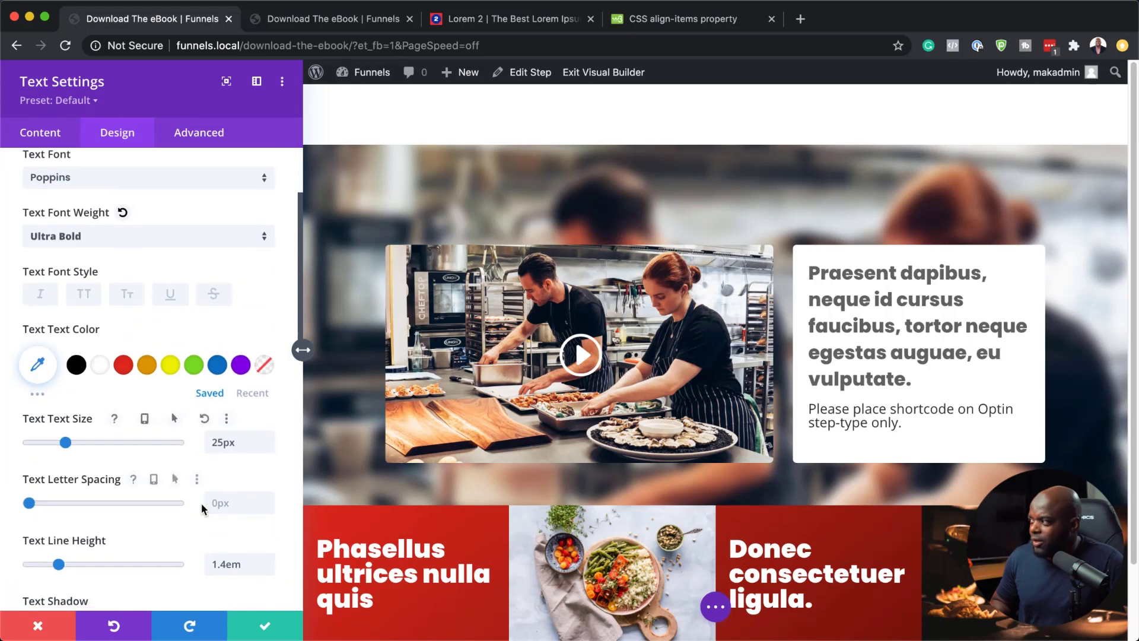
Change the opt-in heading's text color to dark red #8c0000
left_click(125, 337)
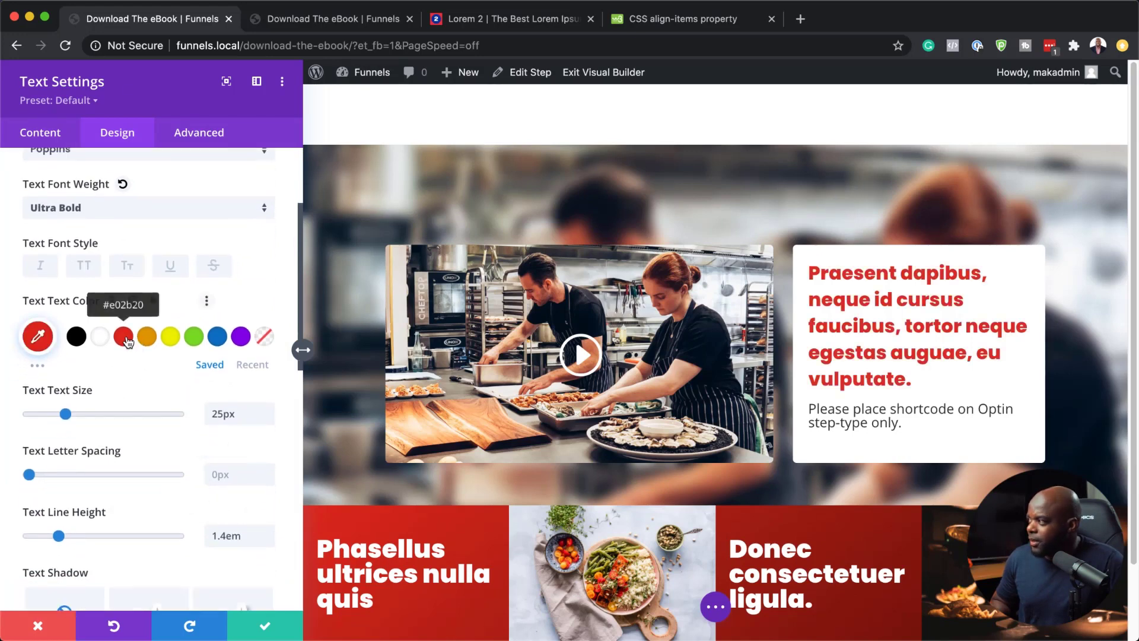
left_click(38, 336)
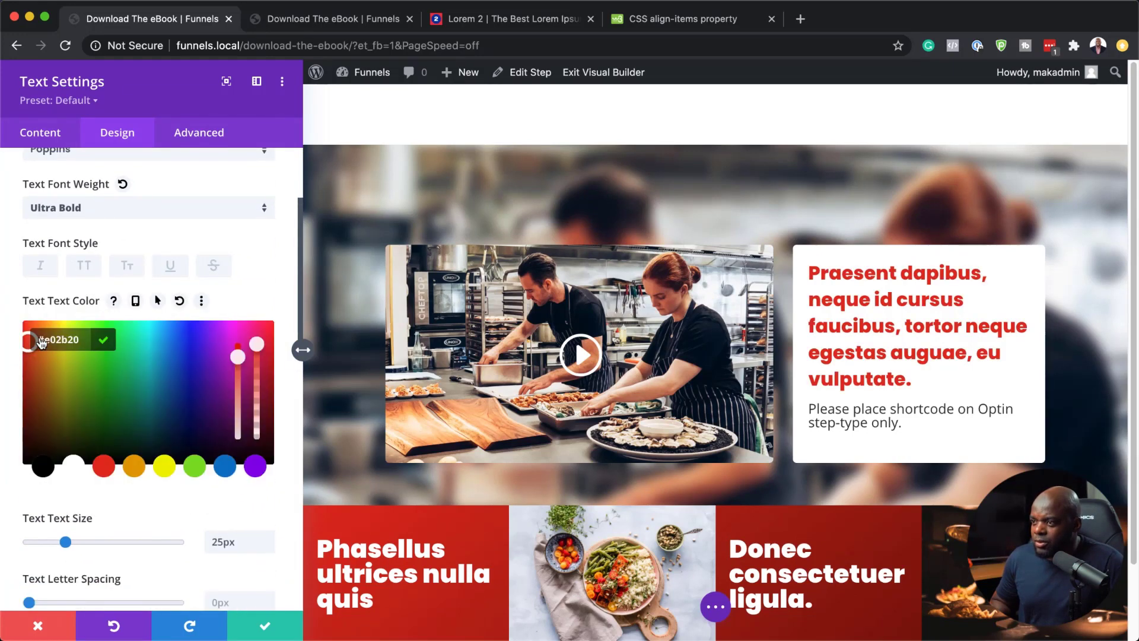
mouse_move(37, 384)
left_mouse_down()
mouse_move(28, 412)
mouse_move(27, 389)
left_mouse_up()
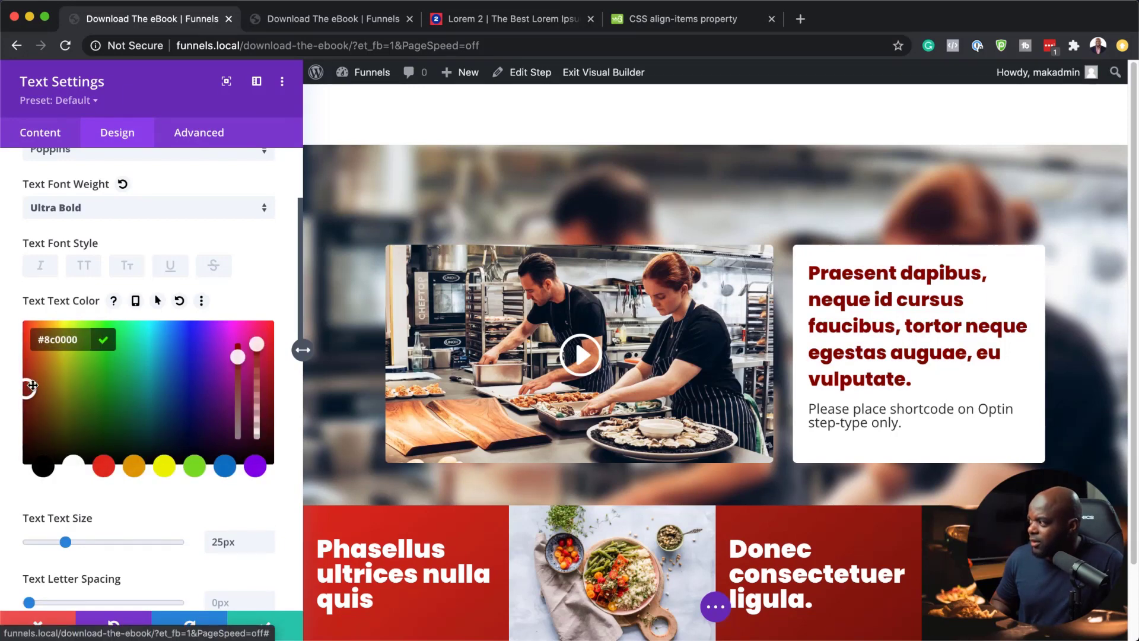
Reduce the opt-in heading's line height, save the page and check the heading on the live page
scroll(265, 480, "down", 3)
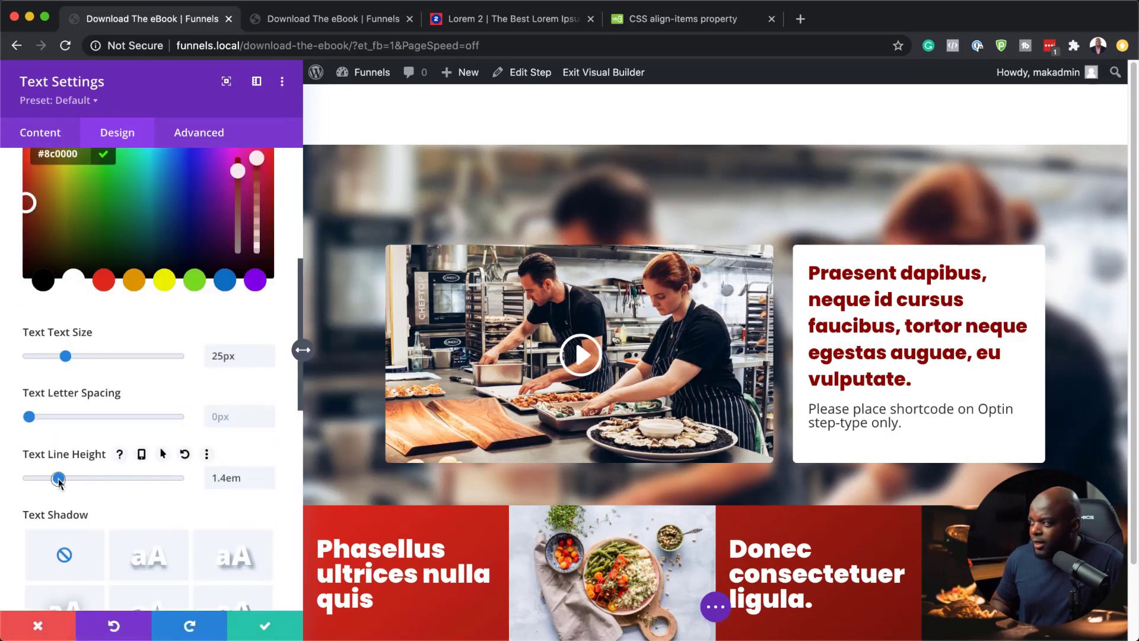
left_click_drag(57, 483, 45, 485)
left_click(266, 626)
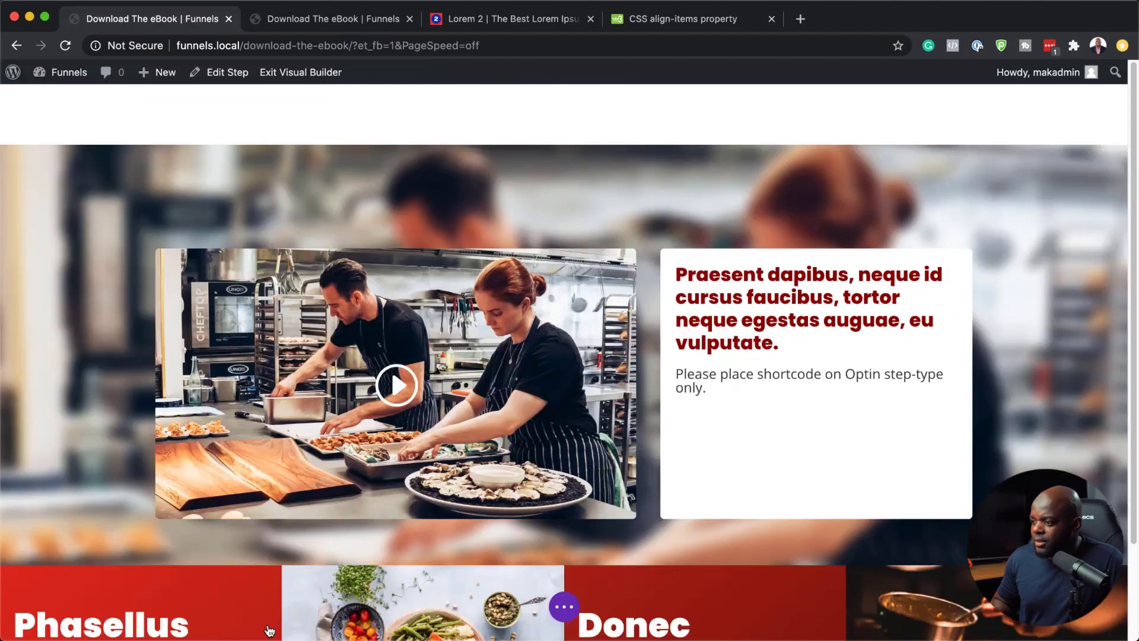
key("super+s")
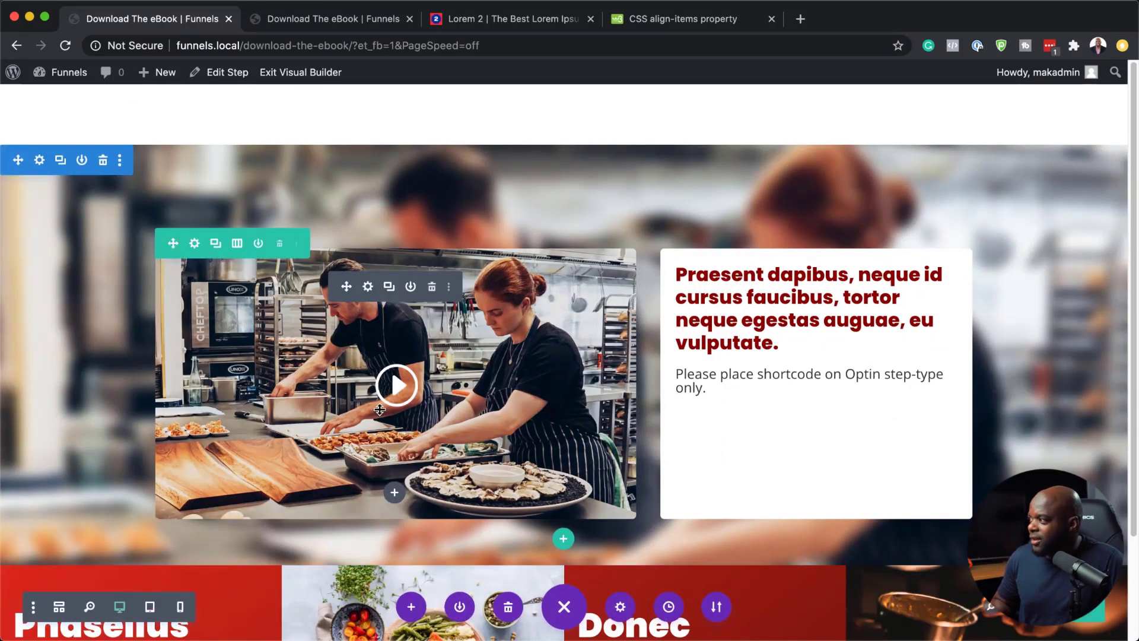
left_click(333, 19)
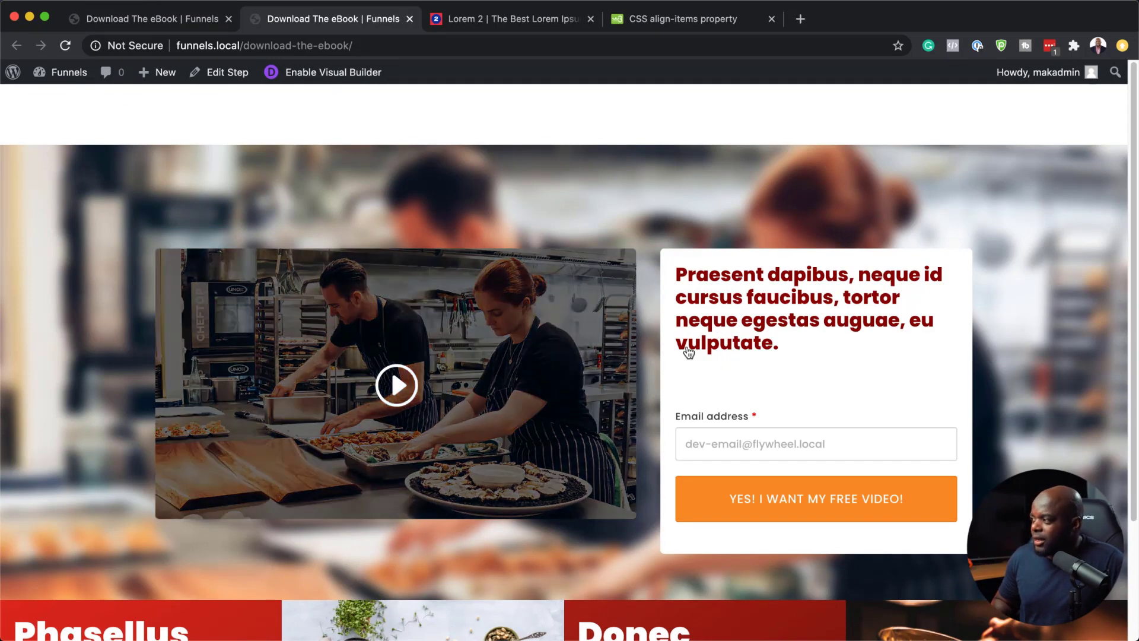
key("ctrl+shift+Tab")
Set the hero section's top margin to -80px and save the section settings
scroll(1056, 436, "down", 3)
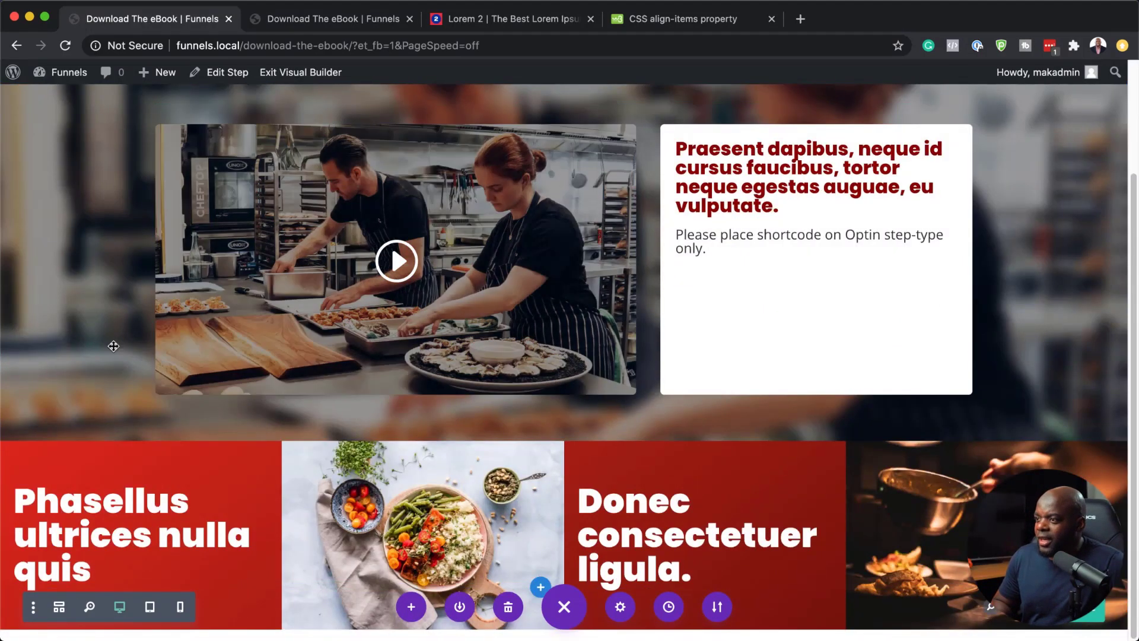
scroll(112, 347, "up", 2)
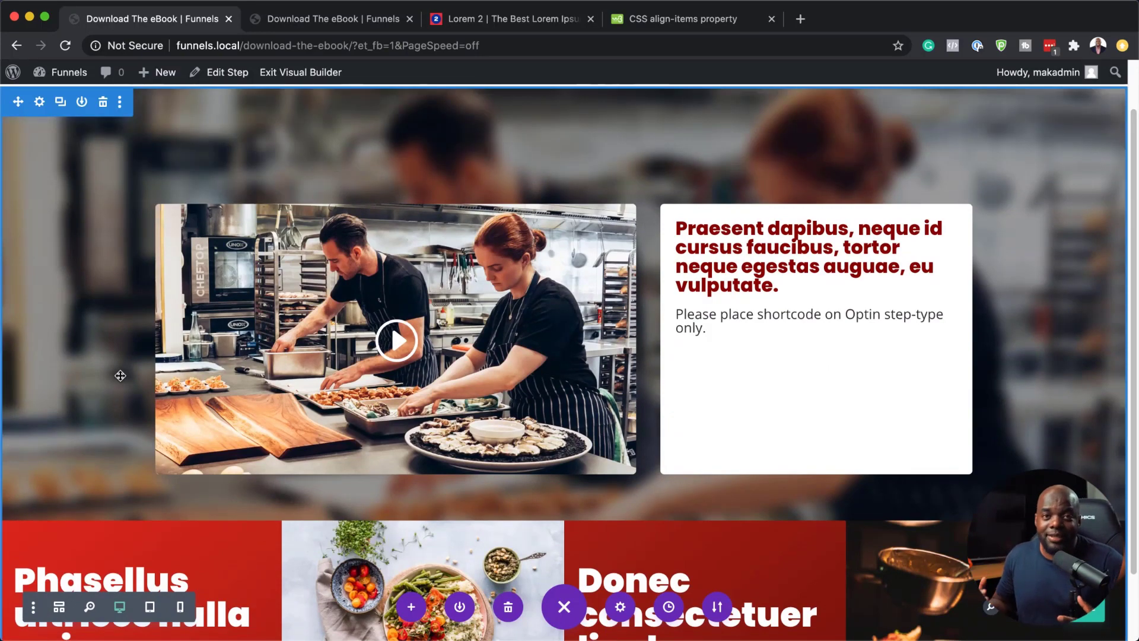
scroll(121, 375, "down", 2)
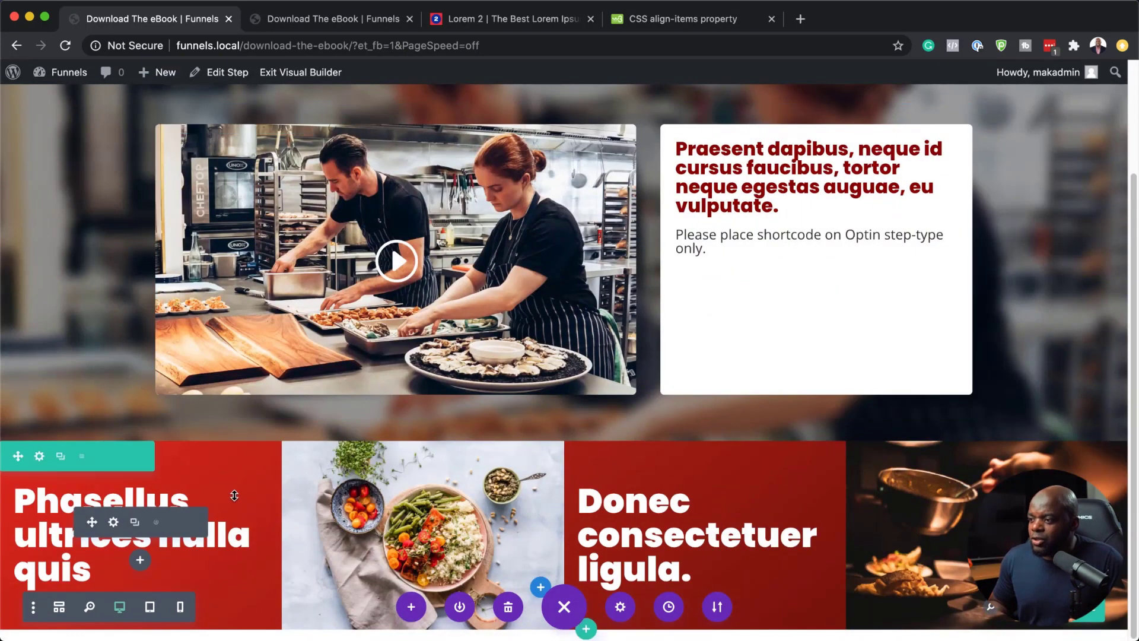
scroll(231, 487, "up", 5)
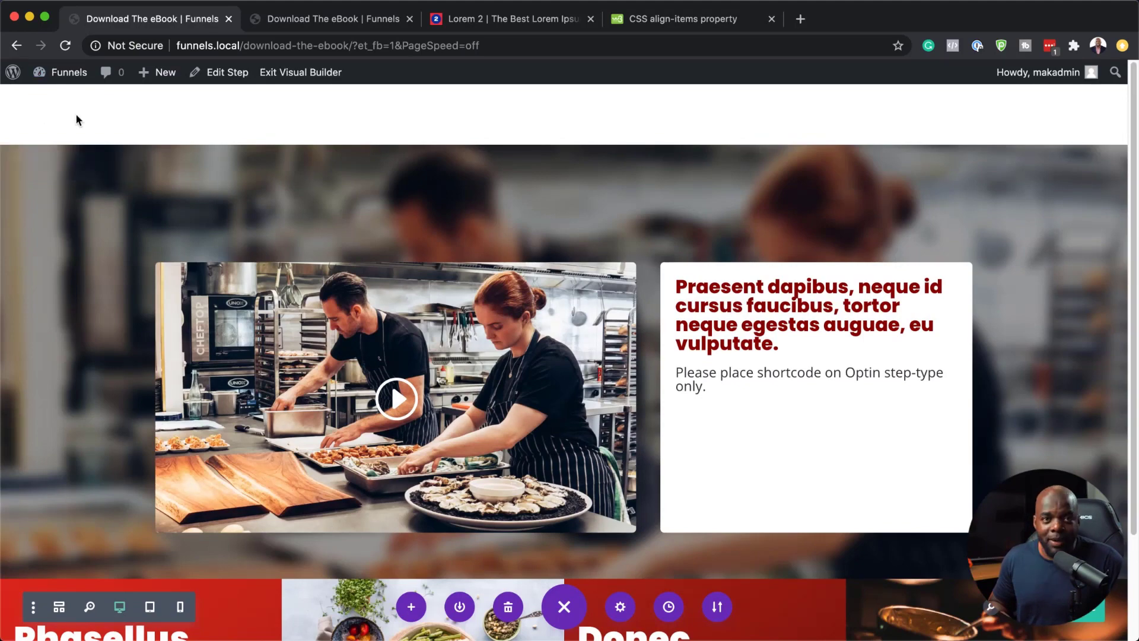
mouse_move(43, 161)
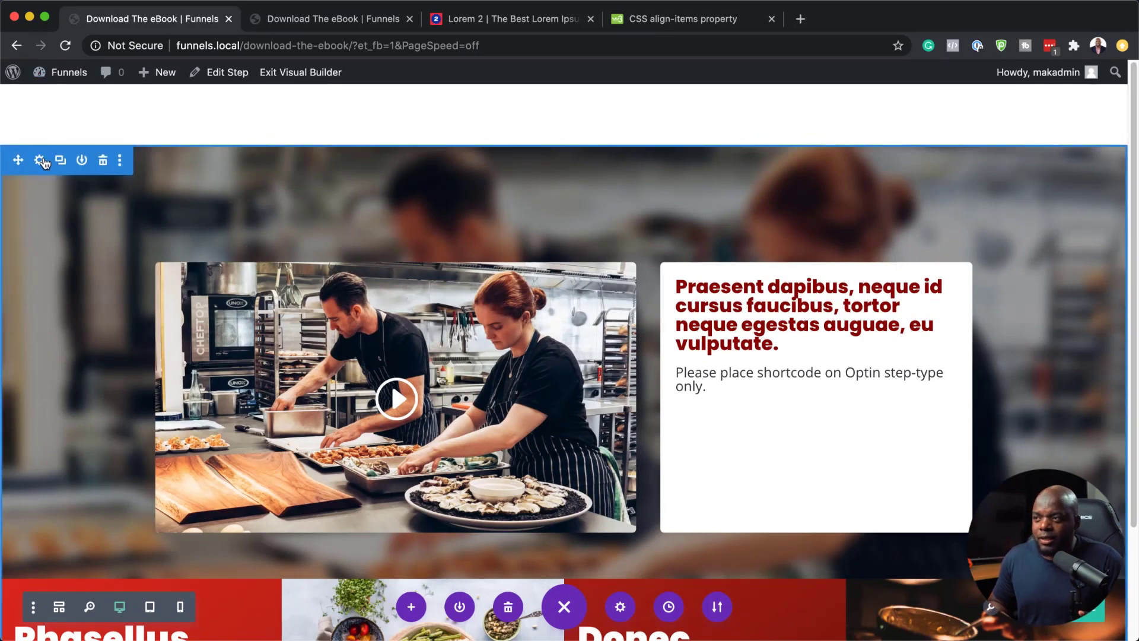
left_click(41, 162)
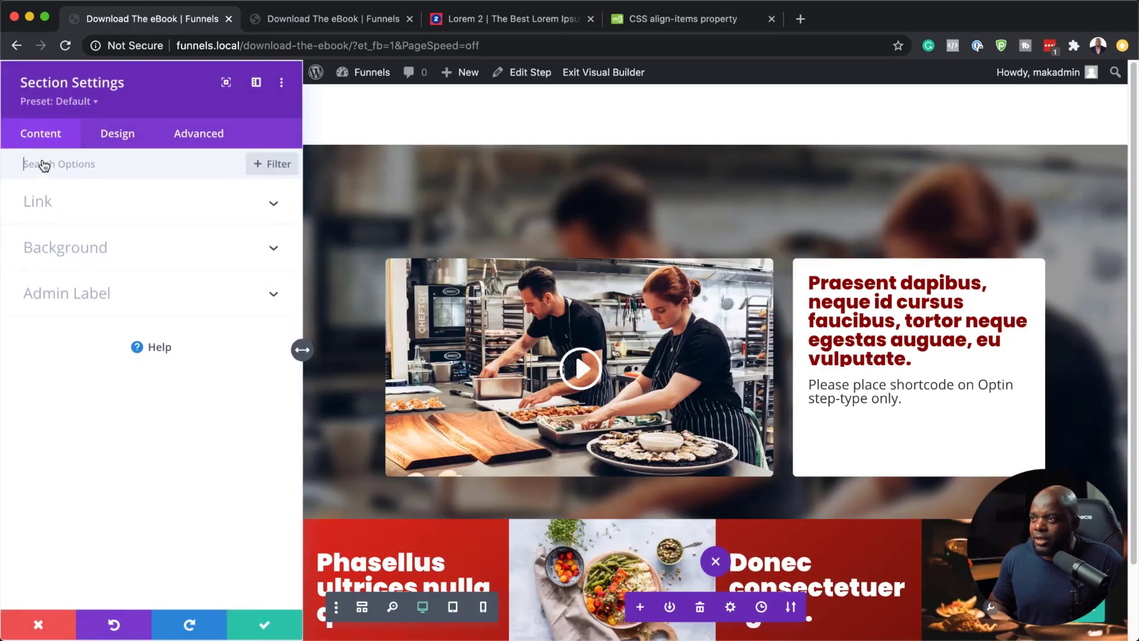
left_click(213, 139)
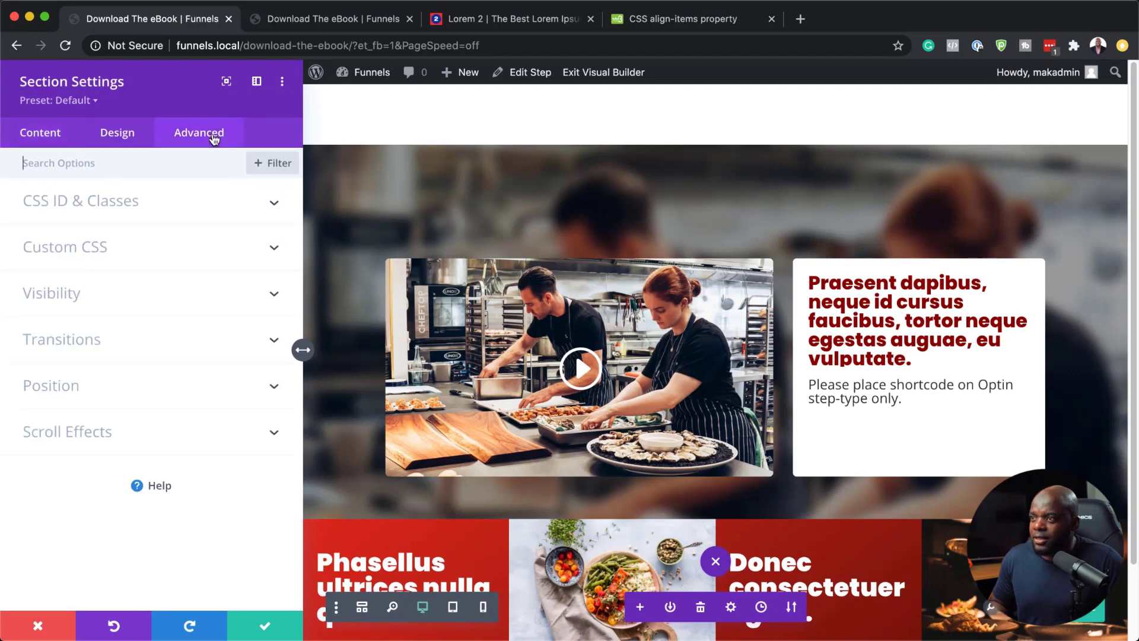
left_click(116, 136)
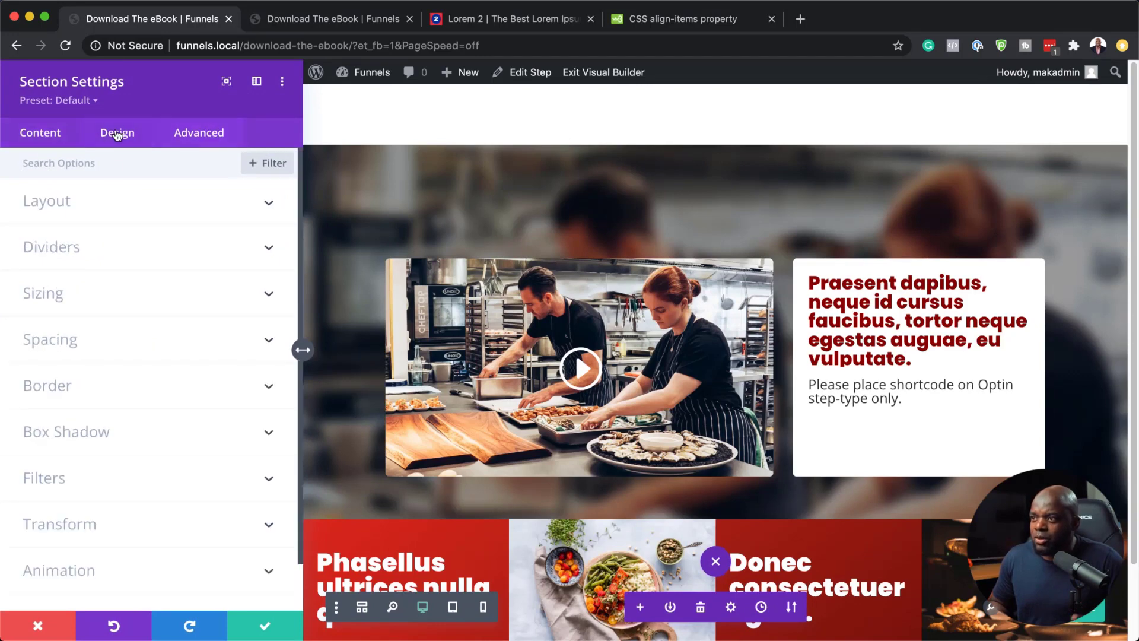
left_click(60, 347)
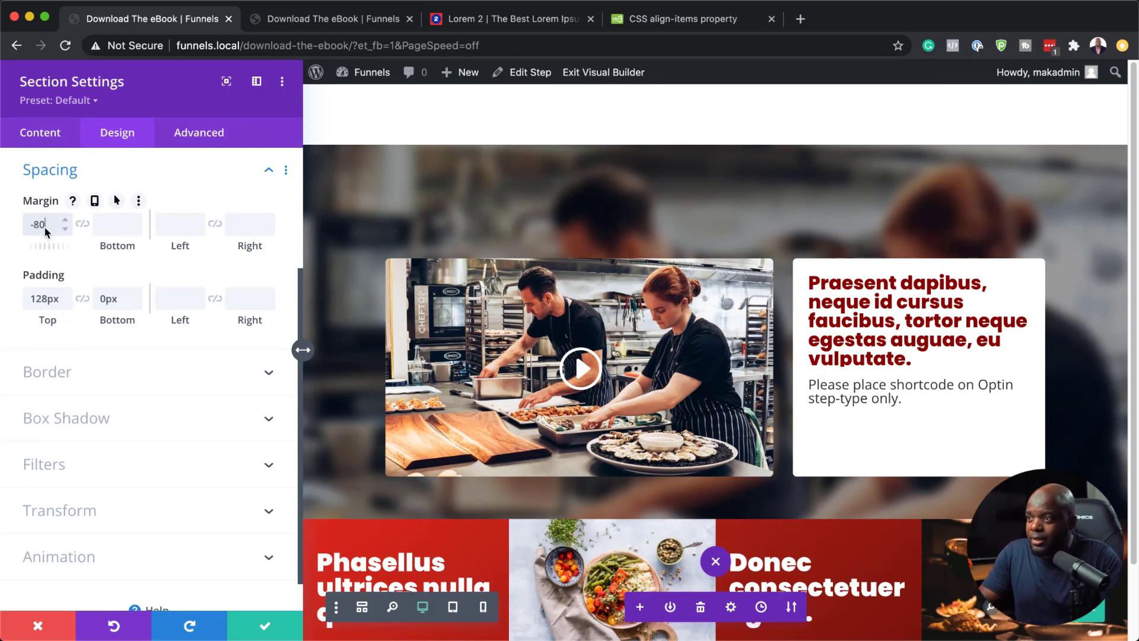
key("Return")
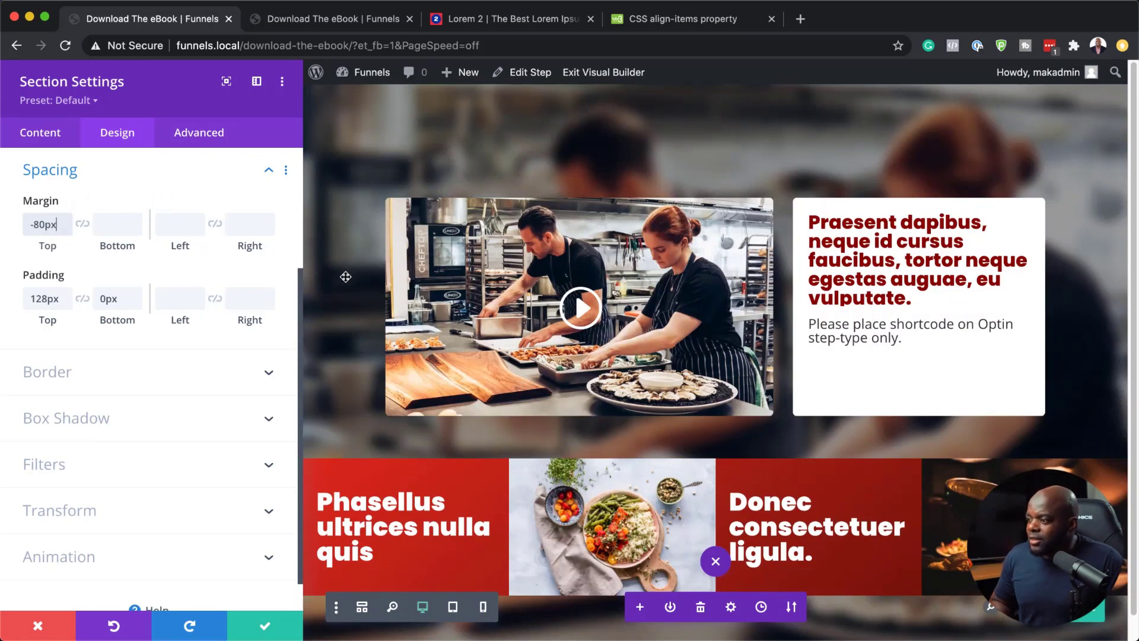
left_click(267, 625)
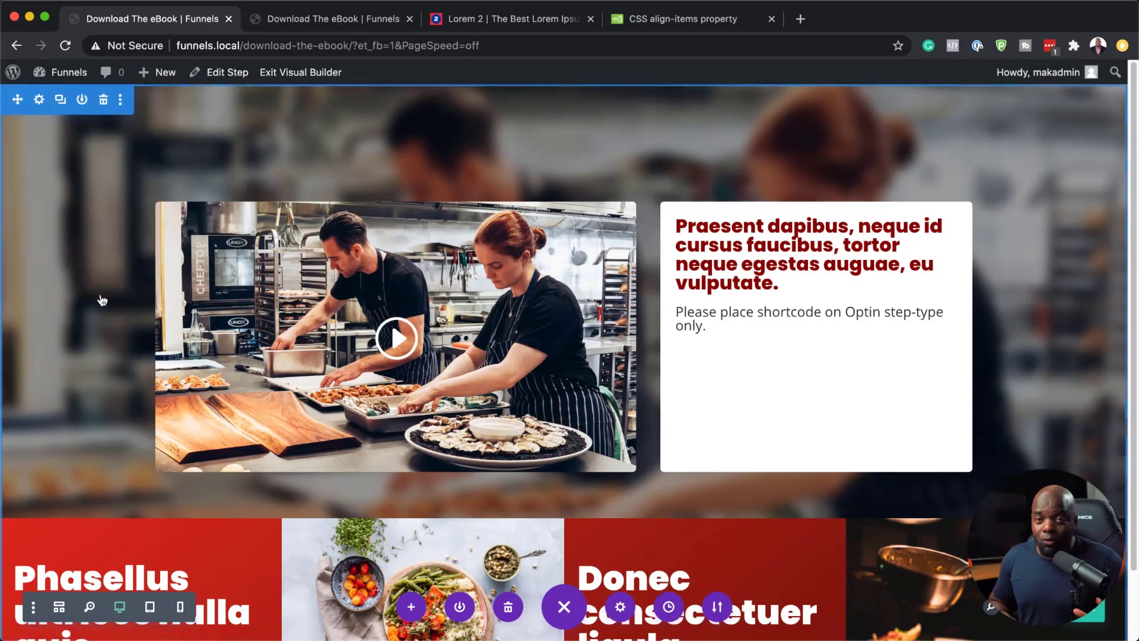
Preview the page layout in tablet and phone views, then return to desktop view
scroll(120, 364, "down", 2)
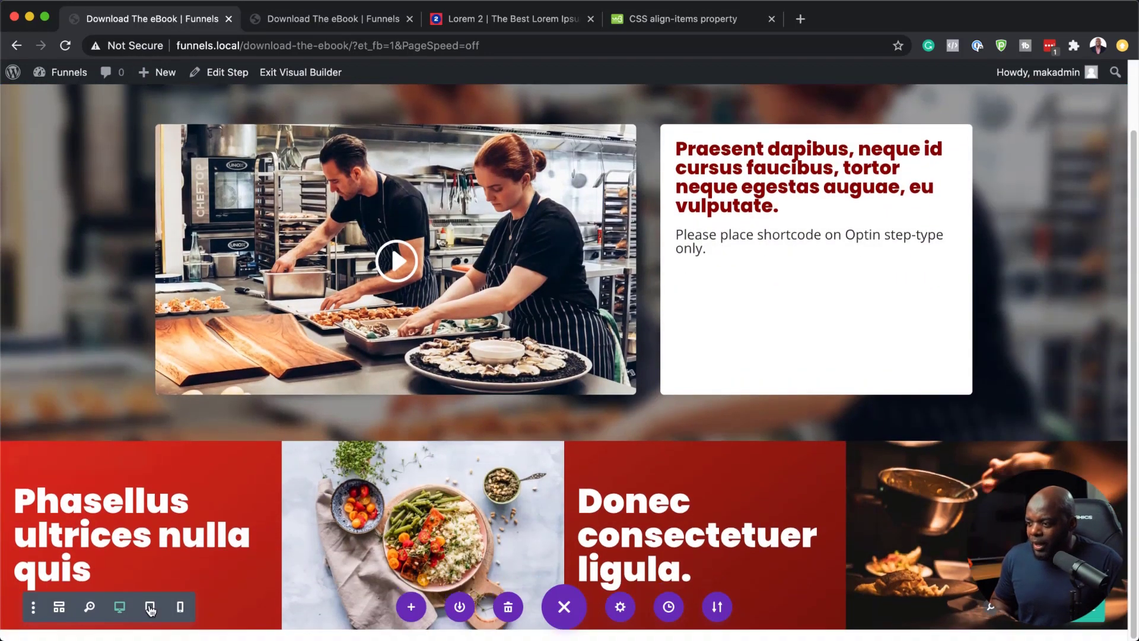
left_click(151, 611)
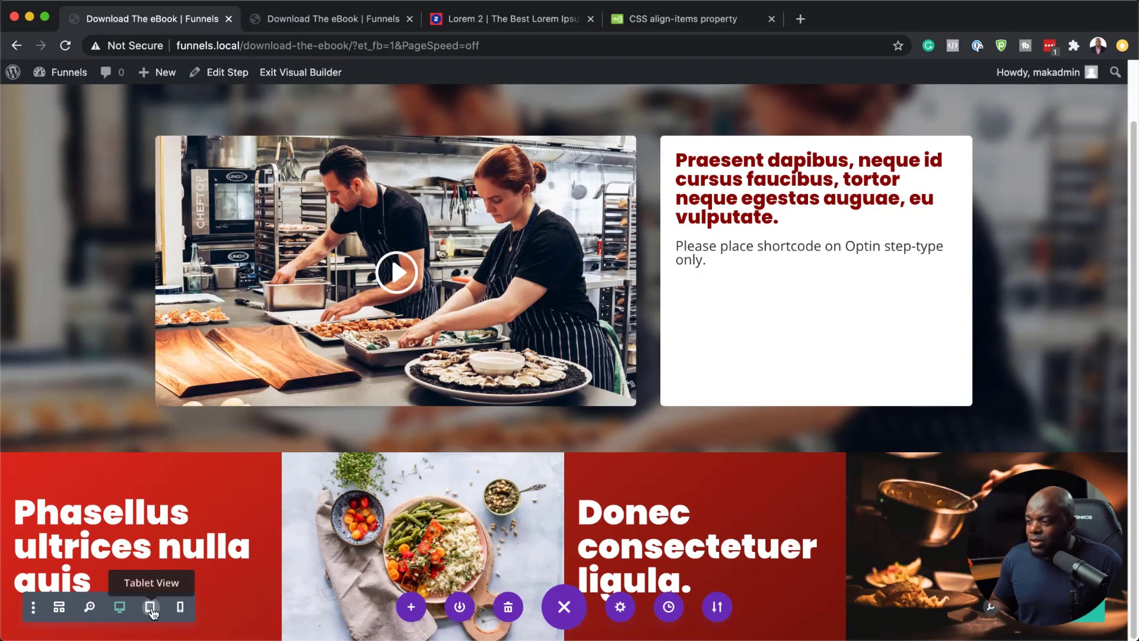
left_click(151, 611)
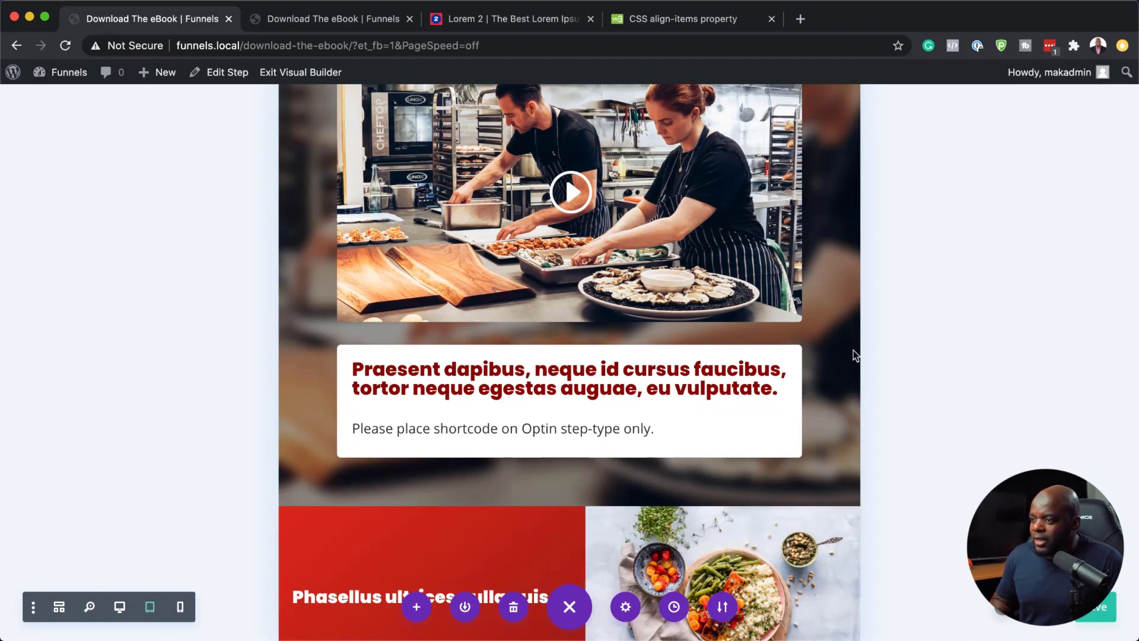
left_click(183, 611)
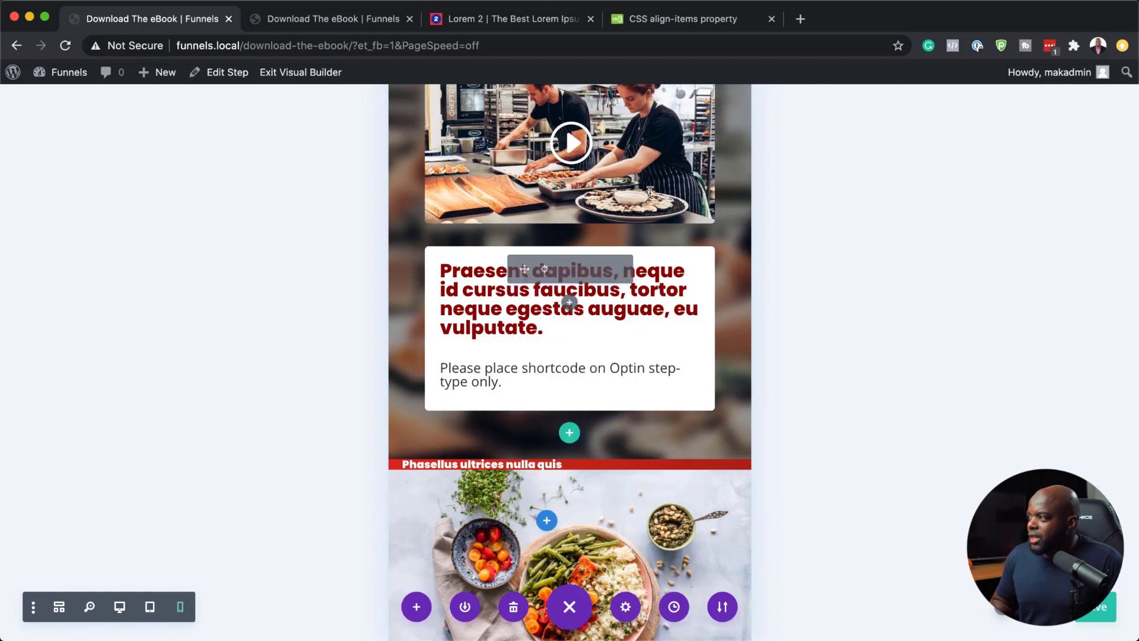
left_click(120, 608)
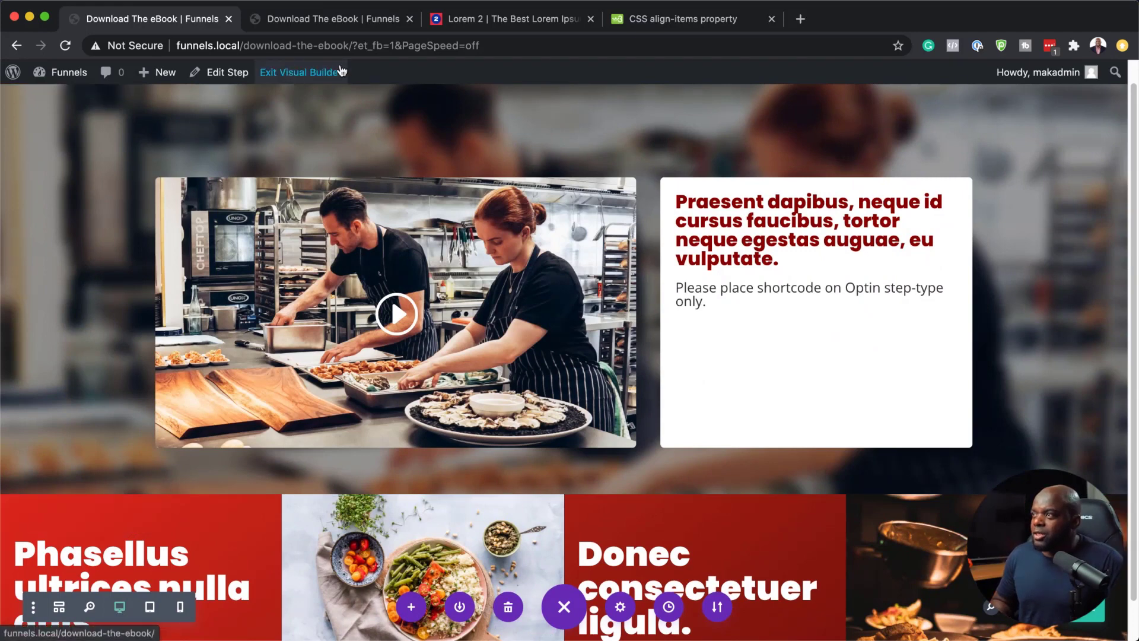
Reload the live Download The eBook page and examine the headline, video, opt-in box and the sections below
left_click(358, 26)
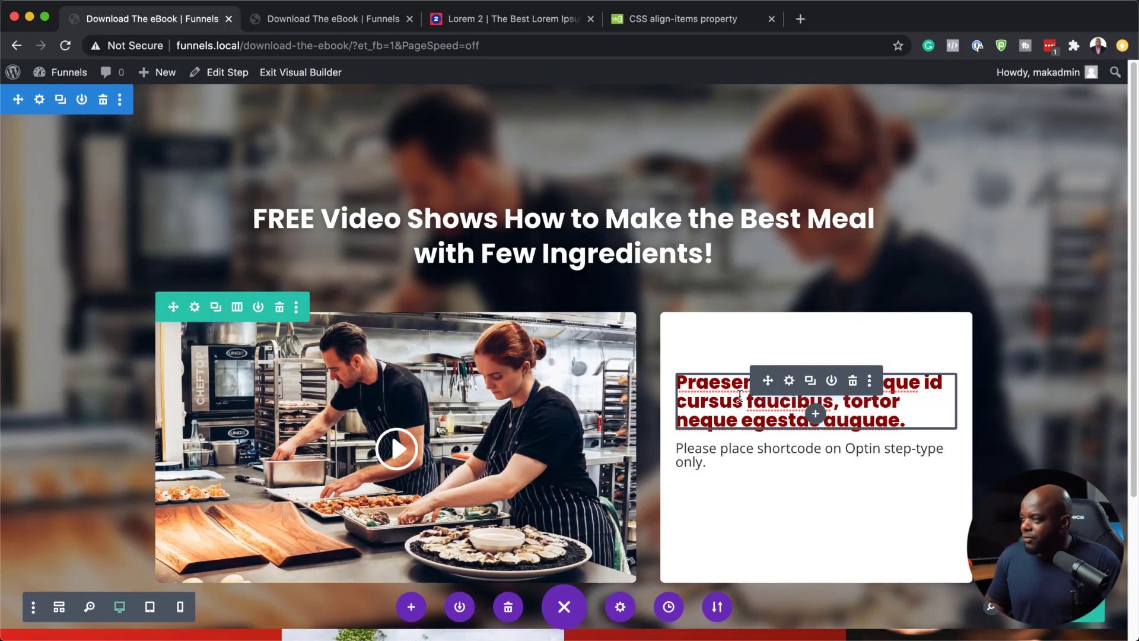
left_click(363, 16)
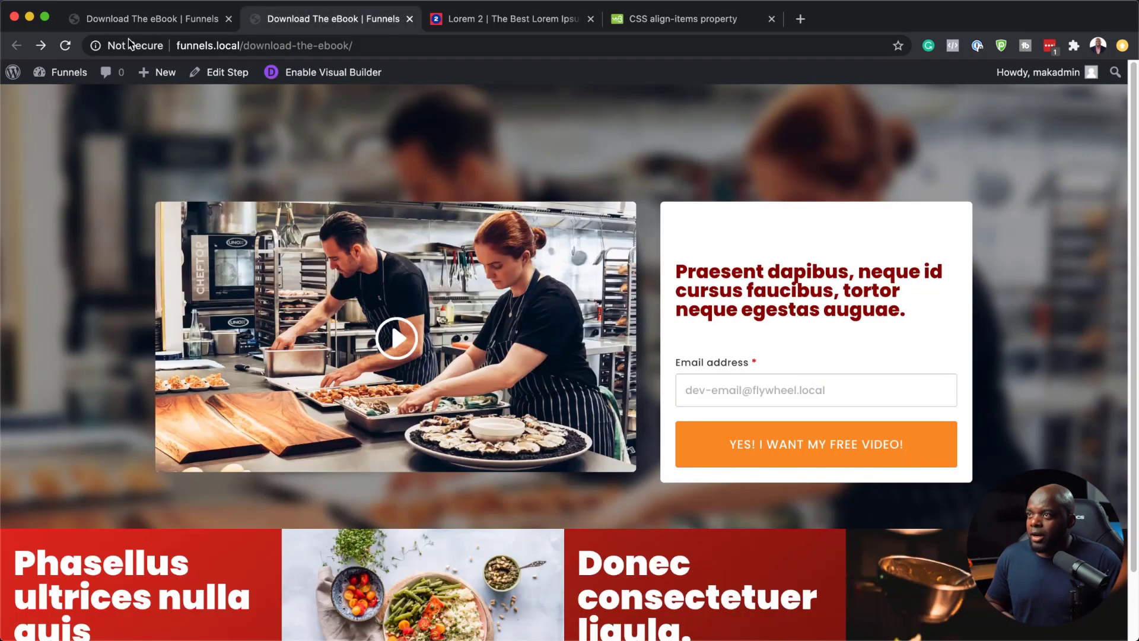
left_click(65, 46)
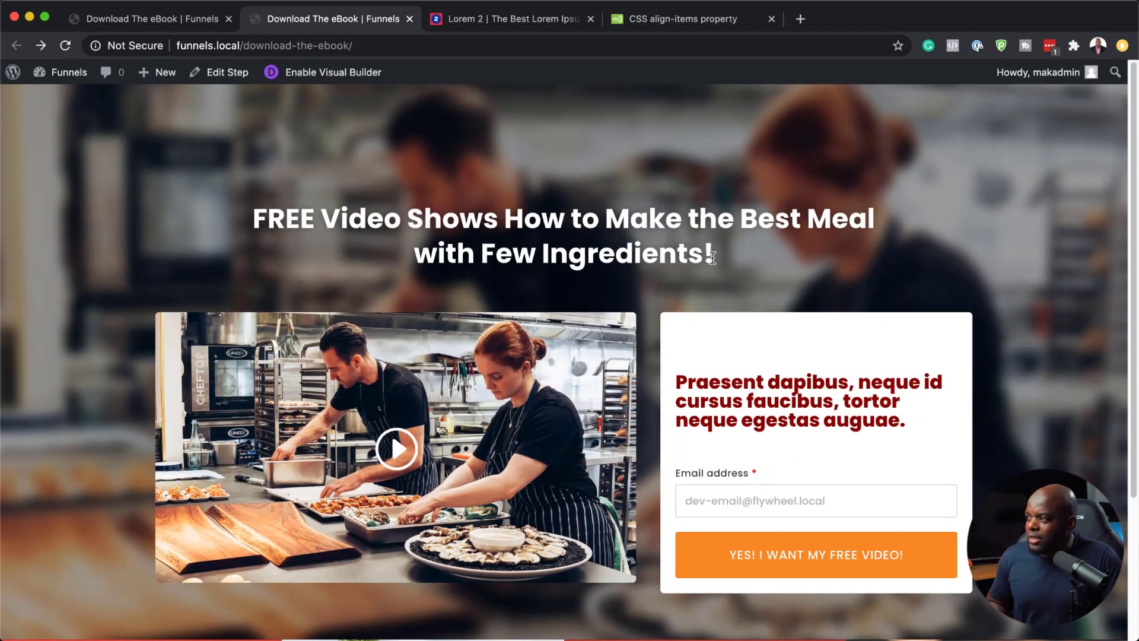
scroll(551, 294, "down", 3)
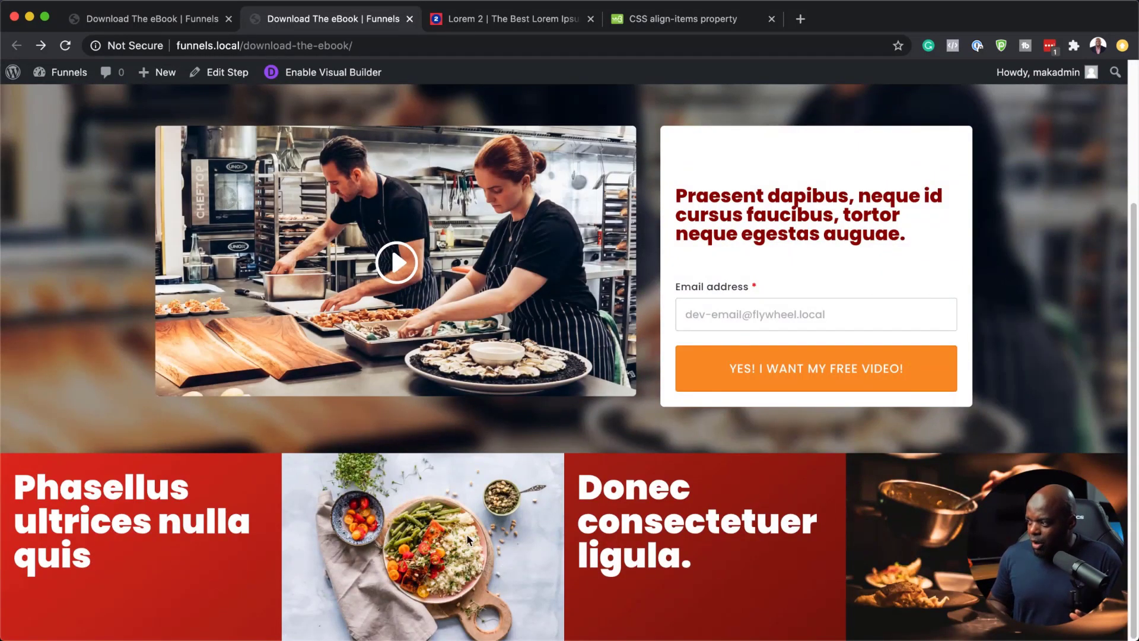
scroll(110, 330, "up", 2)
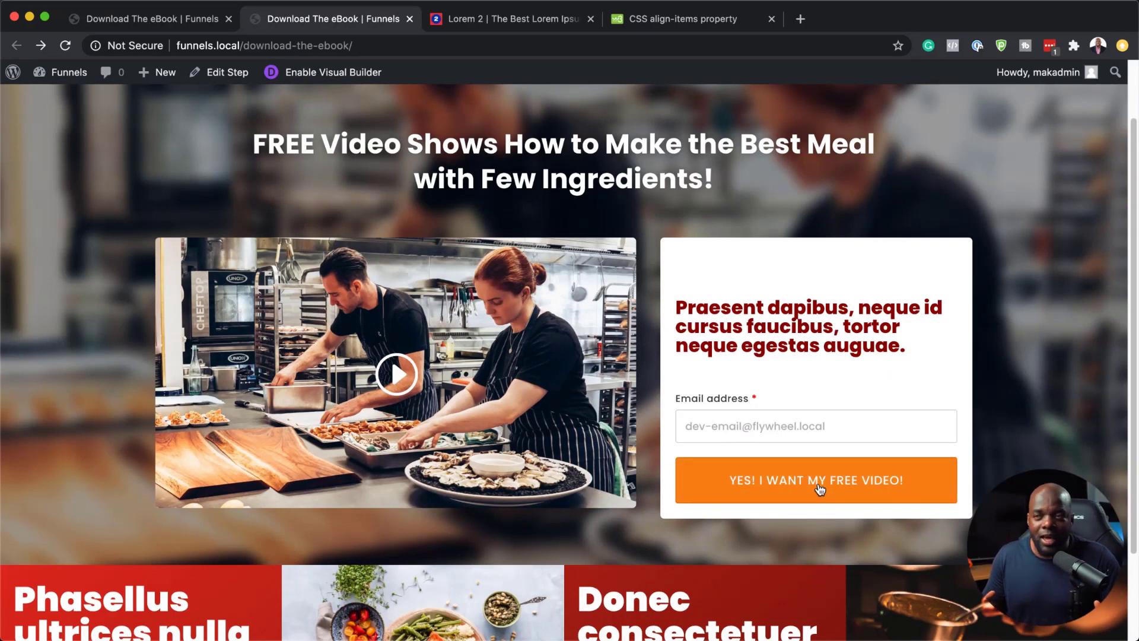
Return to the builder page and open the Download The eBook step for editing
left_click(178, 19)
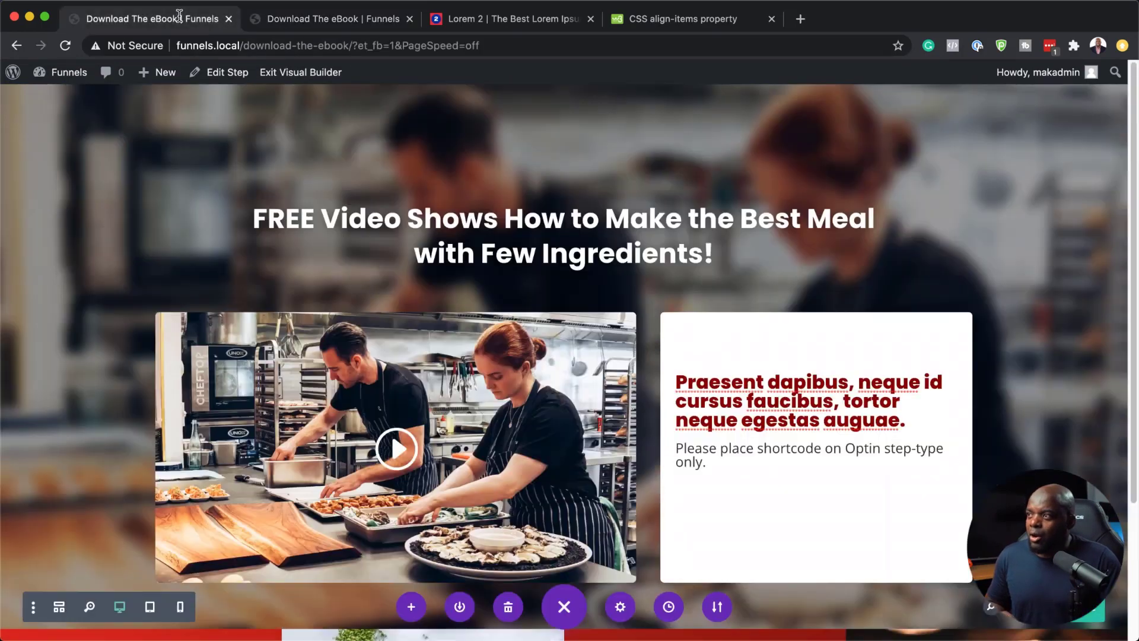
left_click(231, 77)
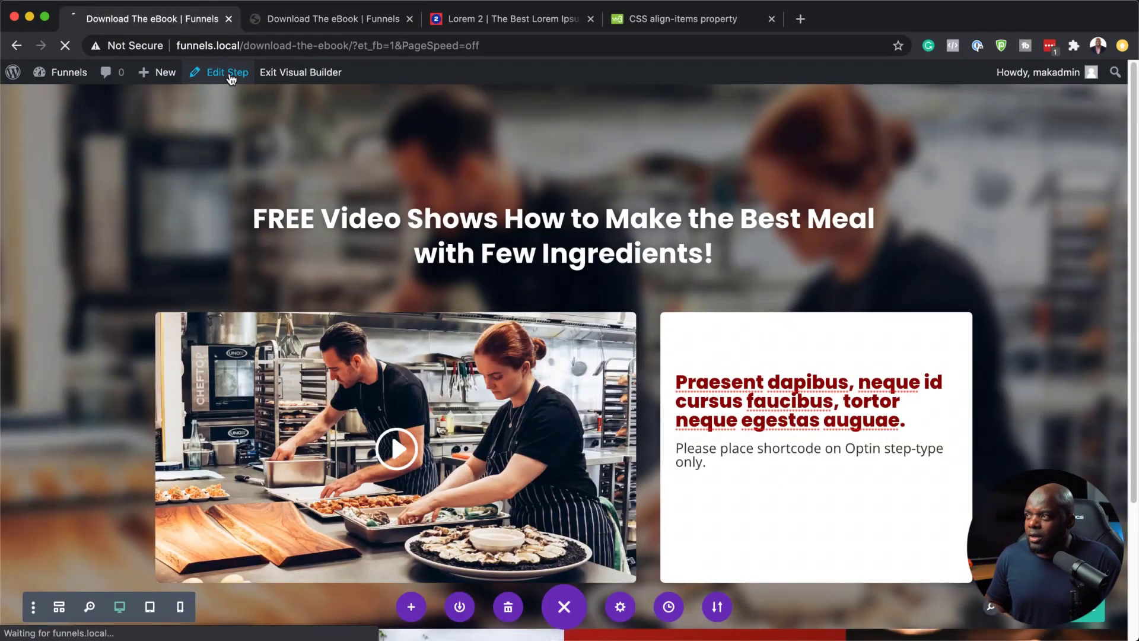